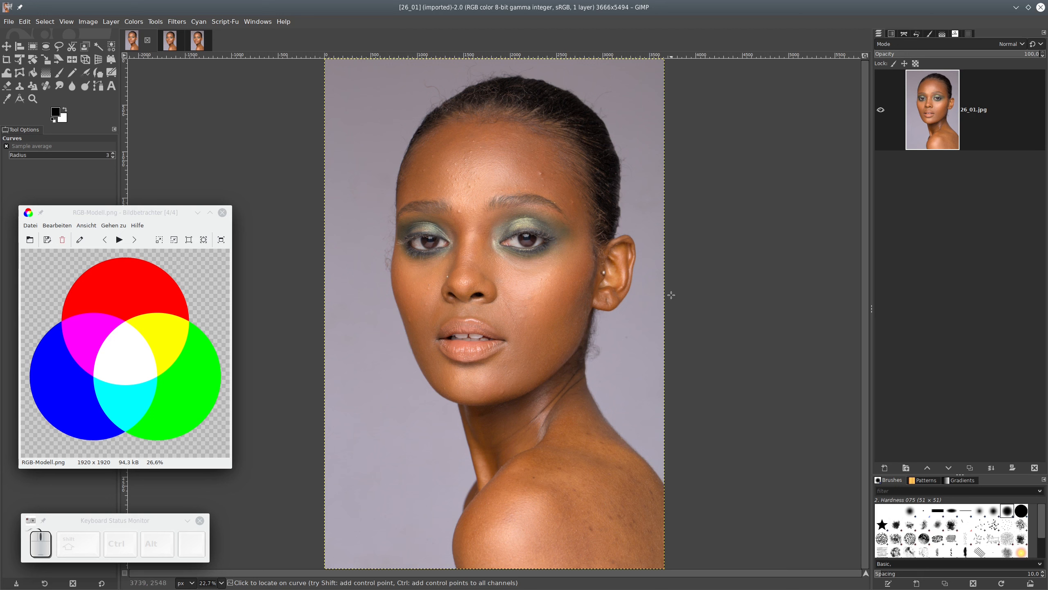
- Clear the portrait layer to the white background colour and duplicate the white layer twice
{"action": "left_click", "coordinate": [474, 212]}
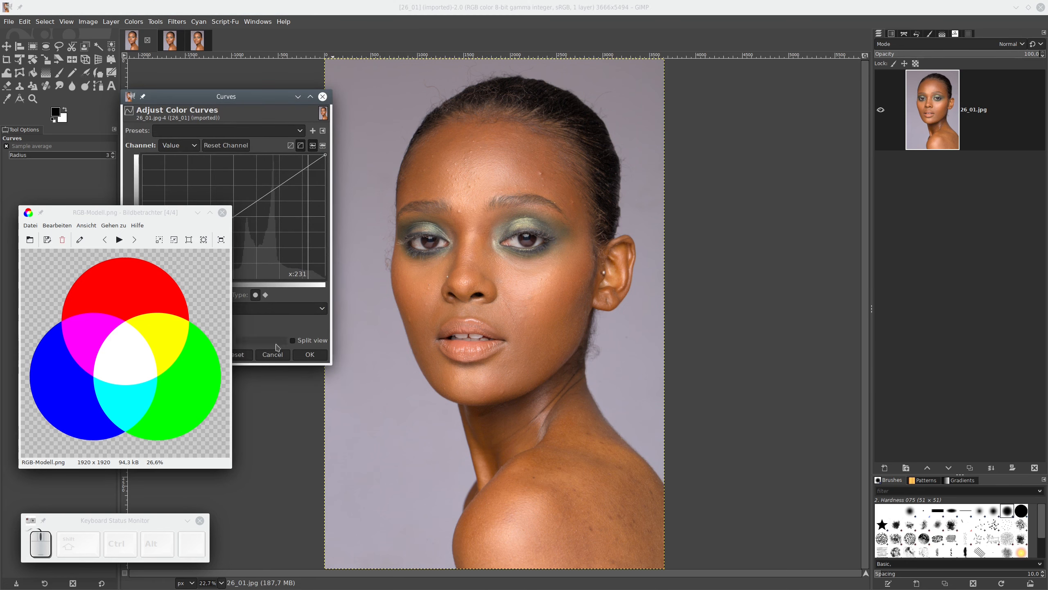
{"action": "left_click", "coordinate": [506, 276]}
{"action": "key", "text": "Delete"}
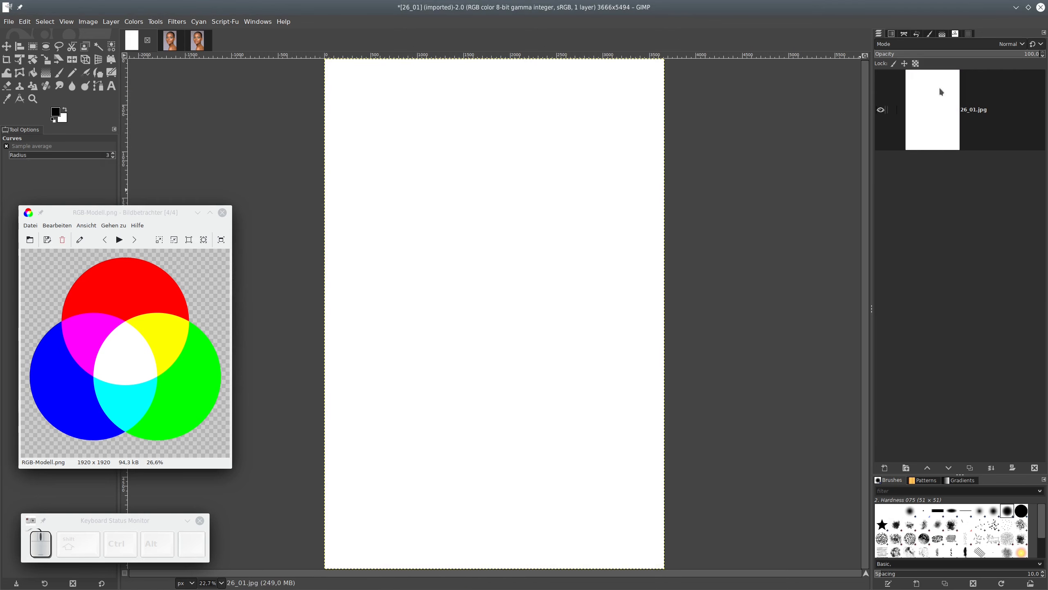
{"action": "left_click", "coordinate": [971, 468]}
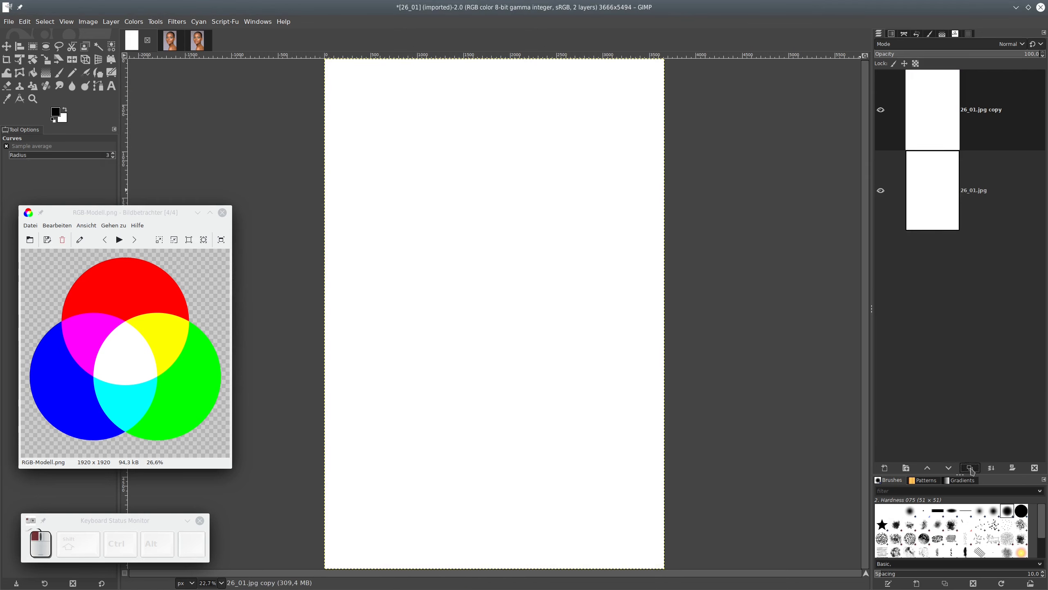
{"action": "left_click", "coordinate": [971, 468]}
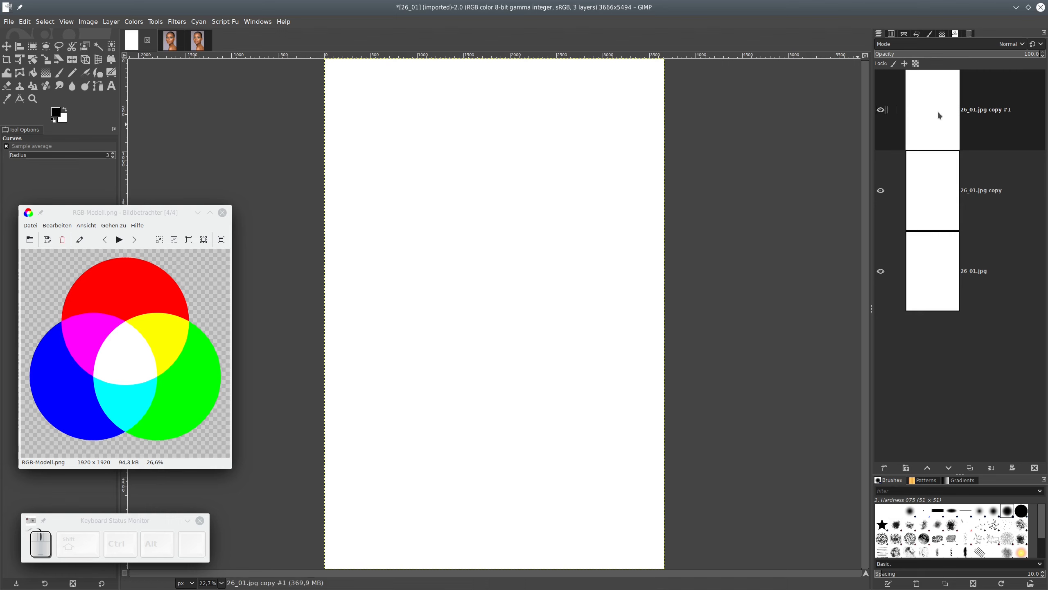
{"action": "left_click", "coordinate": [942, 185]}
{"action": "left_click", "coordinate": [935, 274]}
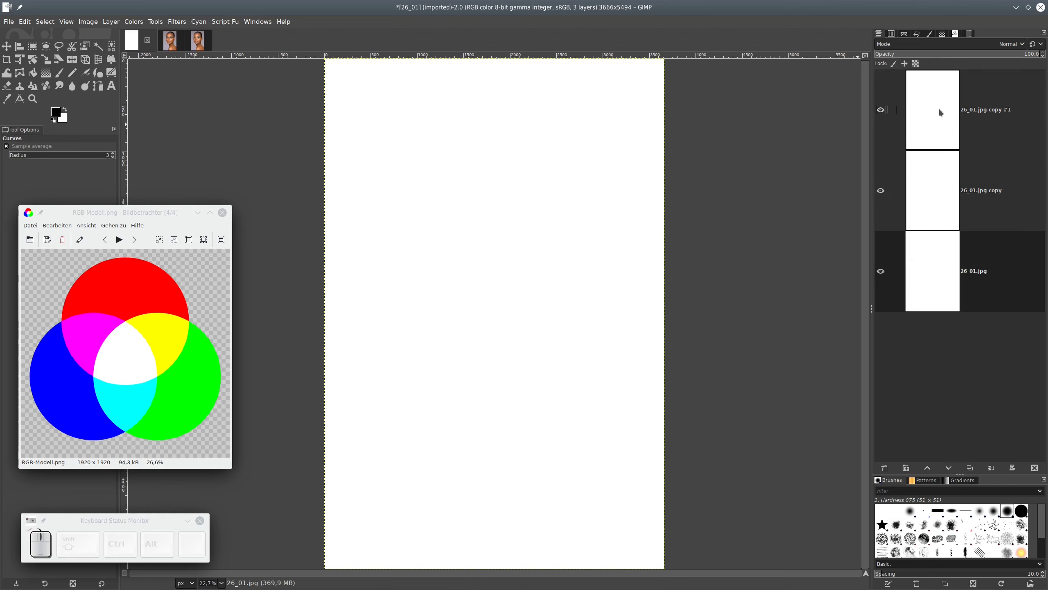
{"action": "left_click", "coordinate": [938, 108]}
{"action": "left_click", "coordinate": [940, 190]}
{"action": "left_click", "coordinate": [940, 289]}
- Rename the uppermost white layer as red
{"action": "left_click", "coordinate": [940, 109]}
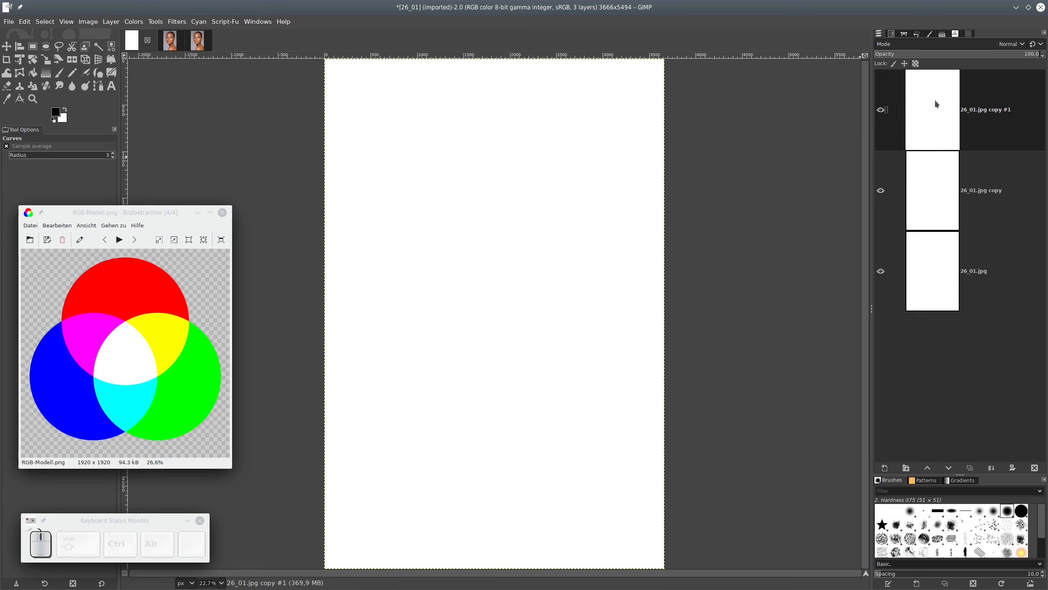
{"action": "double_click", "coordinate": [986, 110]}
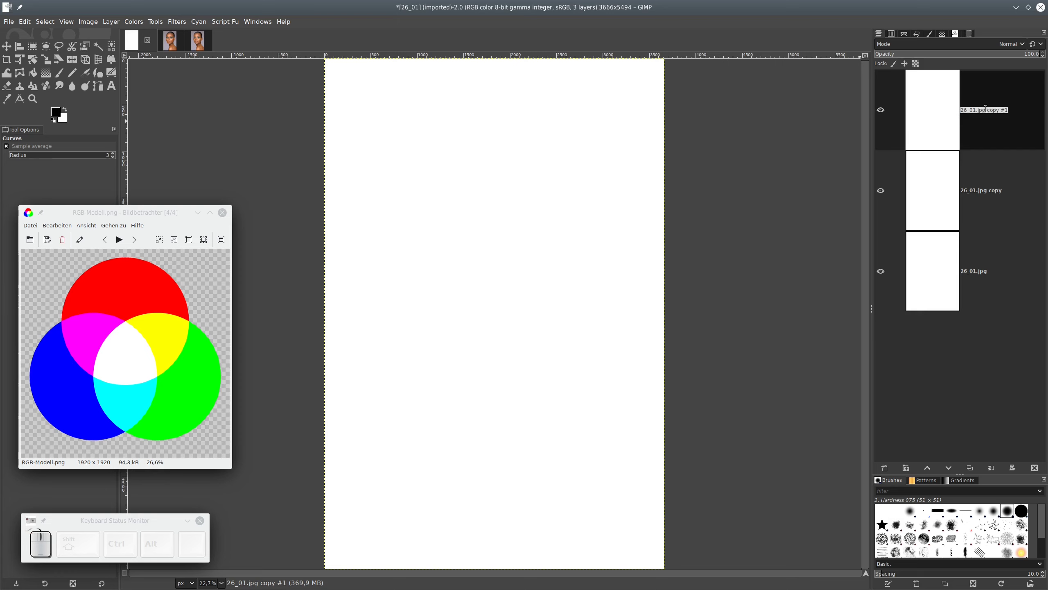
{"action": "type", "text": "re"}
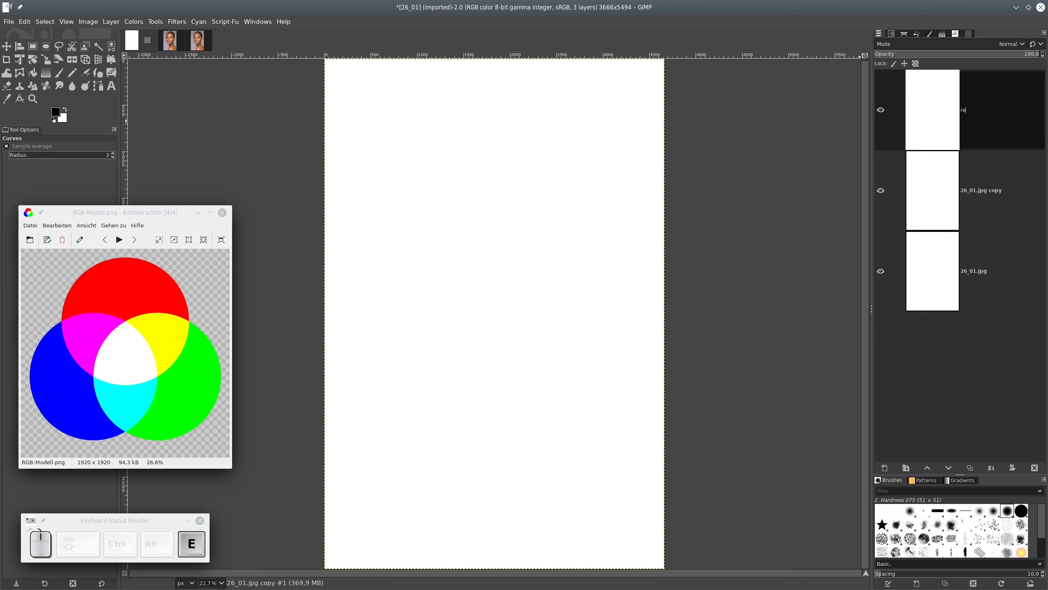
{"action": "type", "text": "d"}
{"action": "key", "text": "Return"}
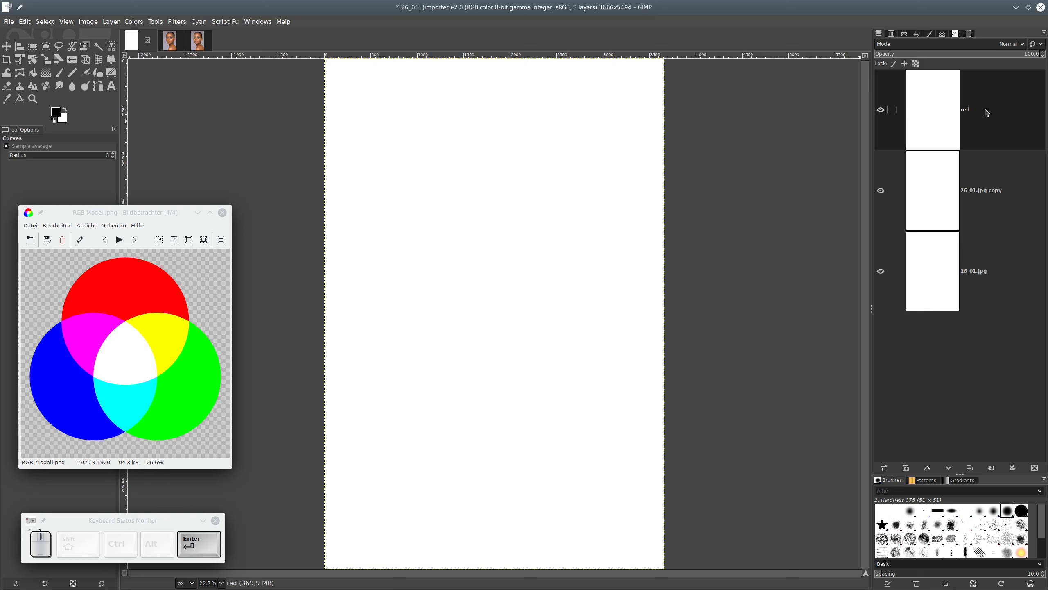
- Rename the middle white layer as green
{"action": "double_click", "coordinate": [982, 197]}
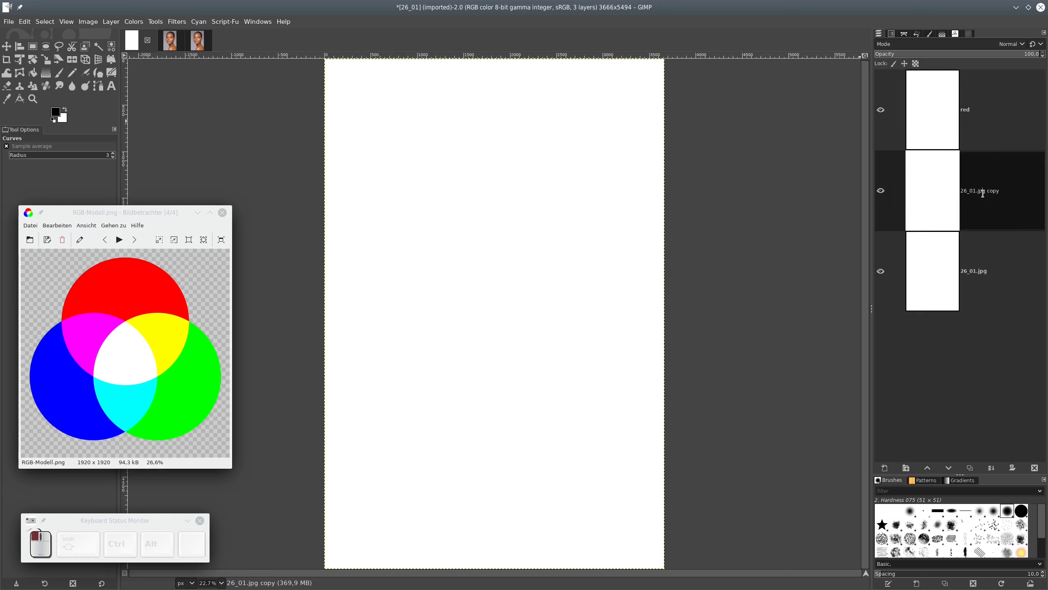
{"action": "type", "text": "green"}
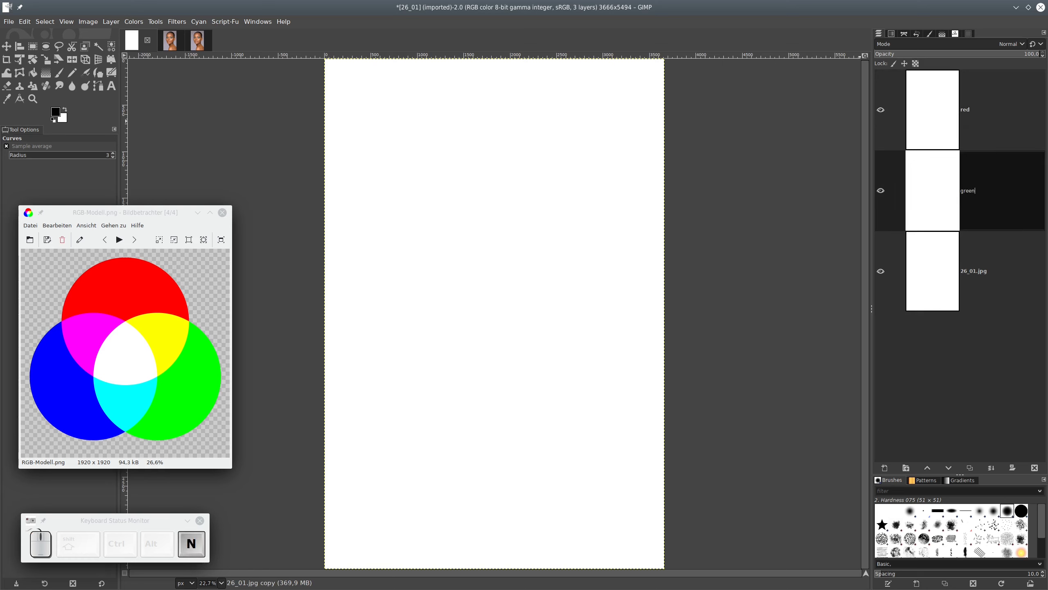
{"action": "key", "text": "Return"}
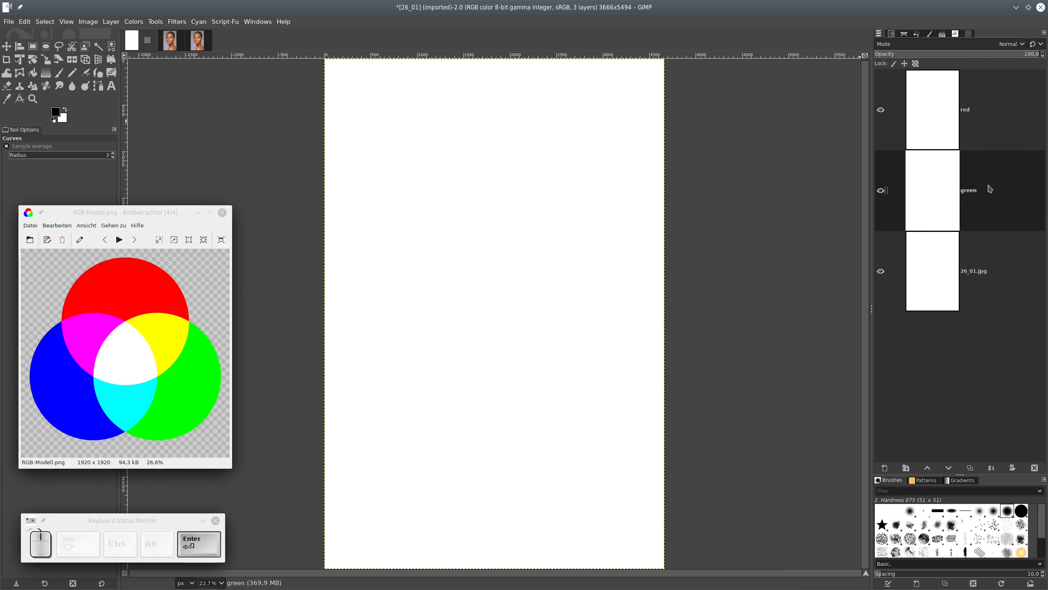
- Rename the lowest white layer as blue
{"action": "left_click", "coordinate": [979, 275]}
{"action": "double_click", "coordinate": [982, 272]}
{"action": "triple_click", "coordinate": [981, 274]}
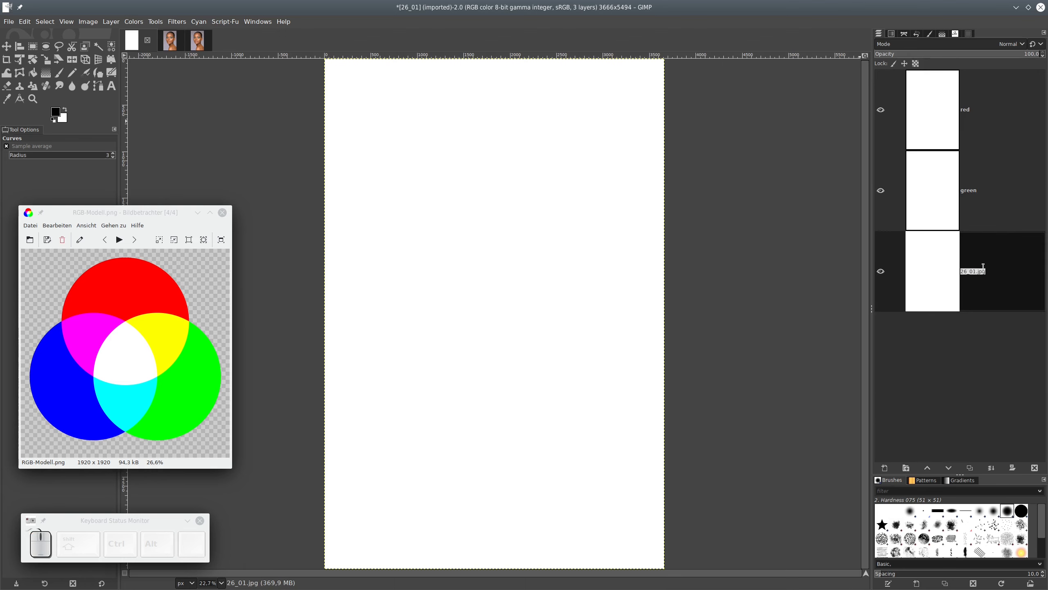
{"action": "type", "text": "blue"}
{"action": "key", "text": "Return"}
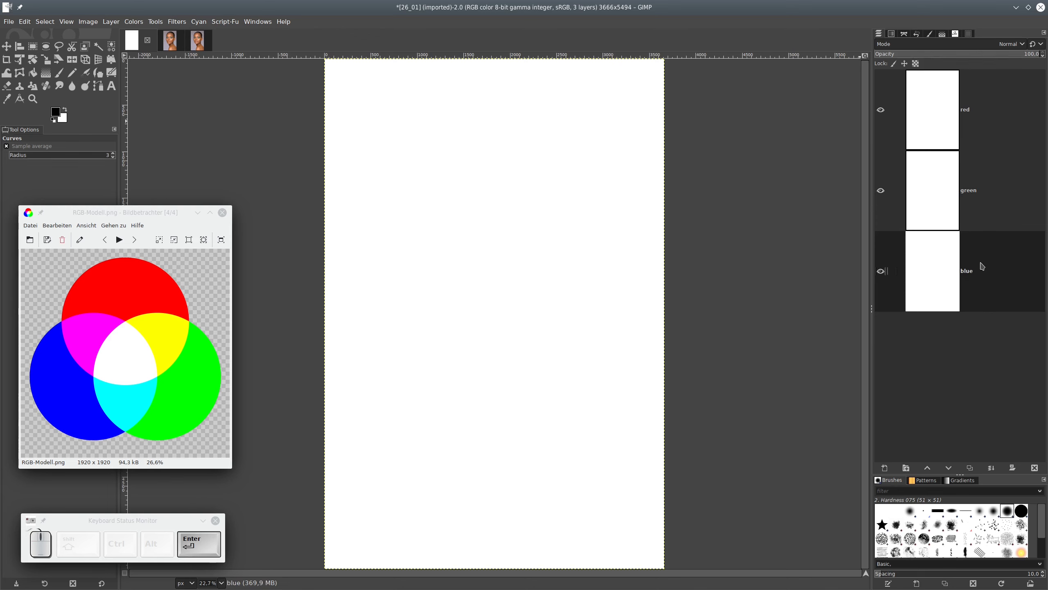
- Turn the red layer pure red with Curves, setting output 0 at input 255 in the Green and Blue channels
{"action": "left_click", "coordinate": [935, 111]}
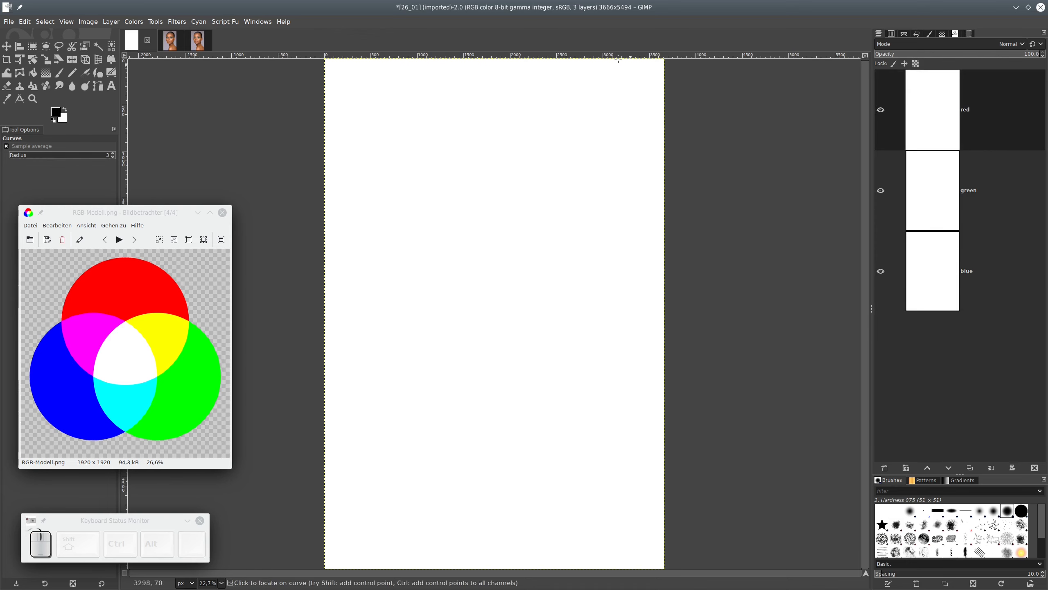
{"action": "left_click", "coordinate": [136, 23]}
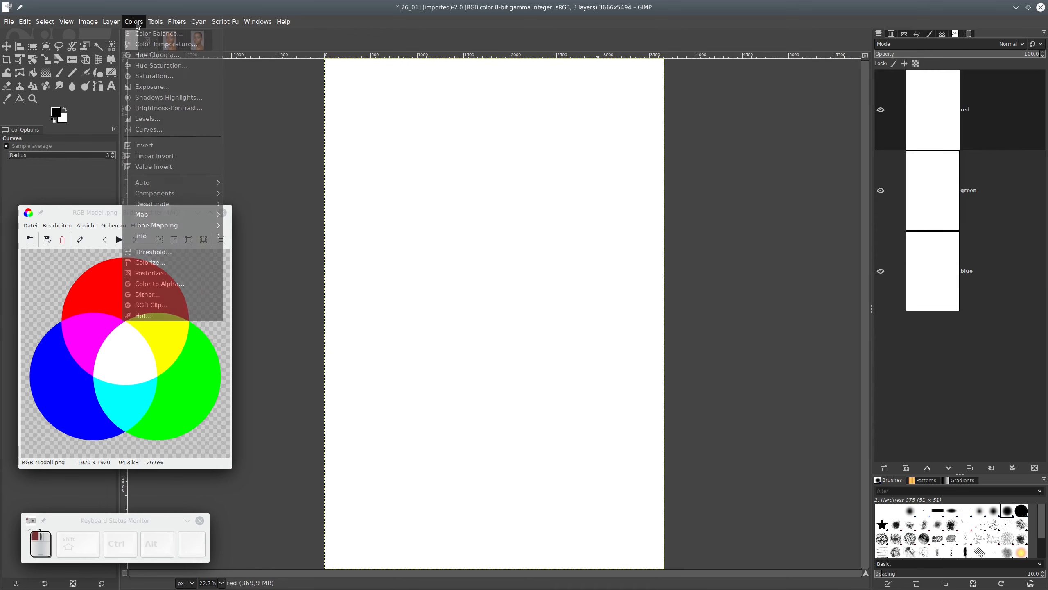
{"action": "left_click", "coordinate": [171, 130]}
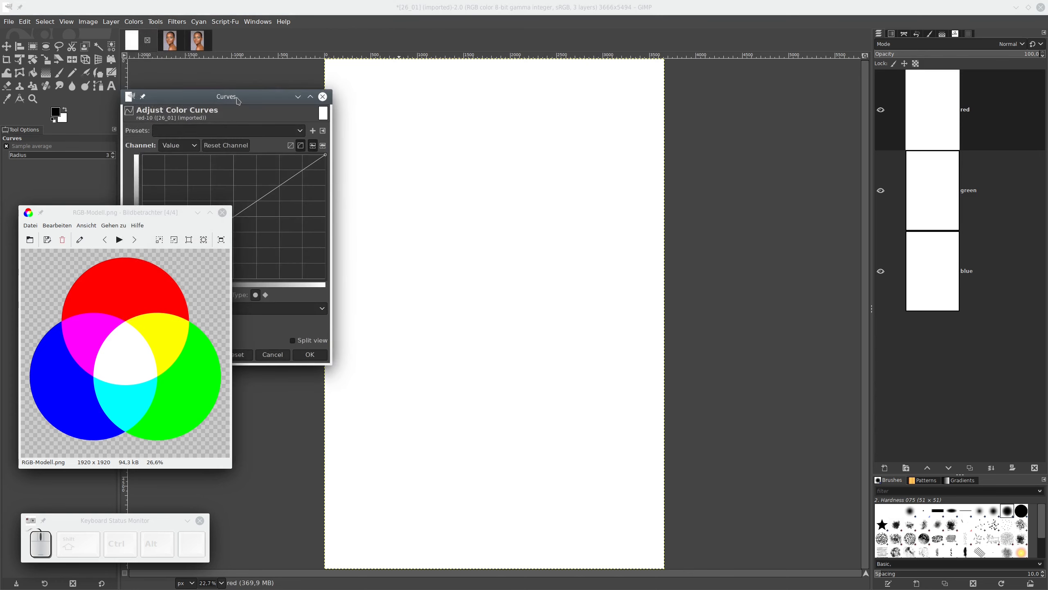
{"action": "left_click_drag", "start_coordinate": [238, 101], "coordinate": [389, 116]}
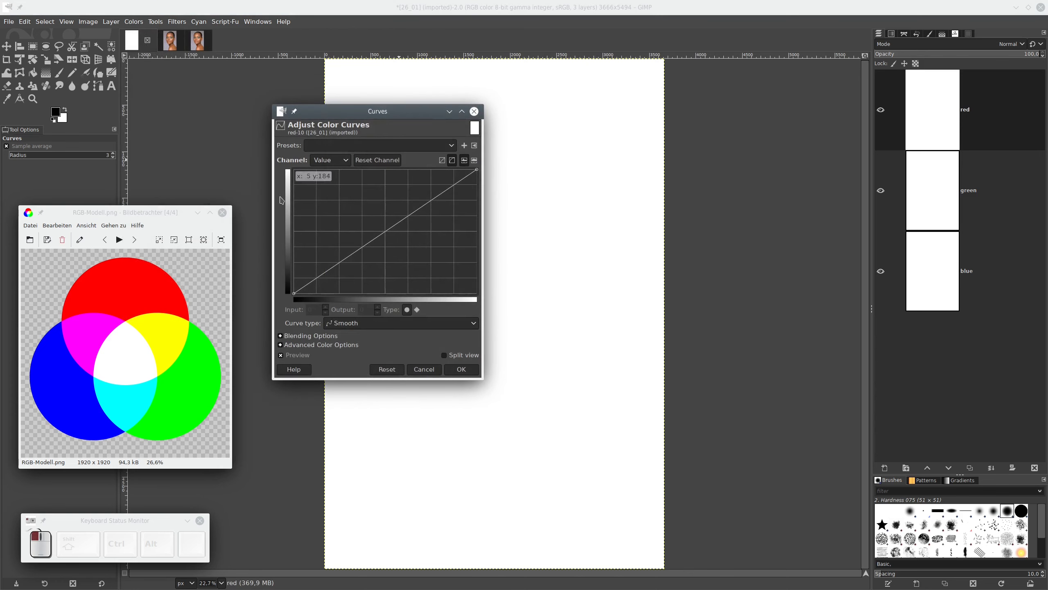
{"action": "left_click", "coordinate": [348, 163]}
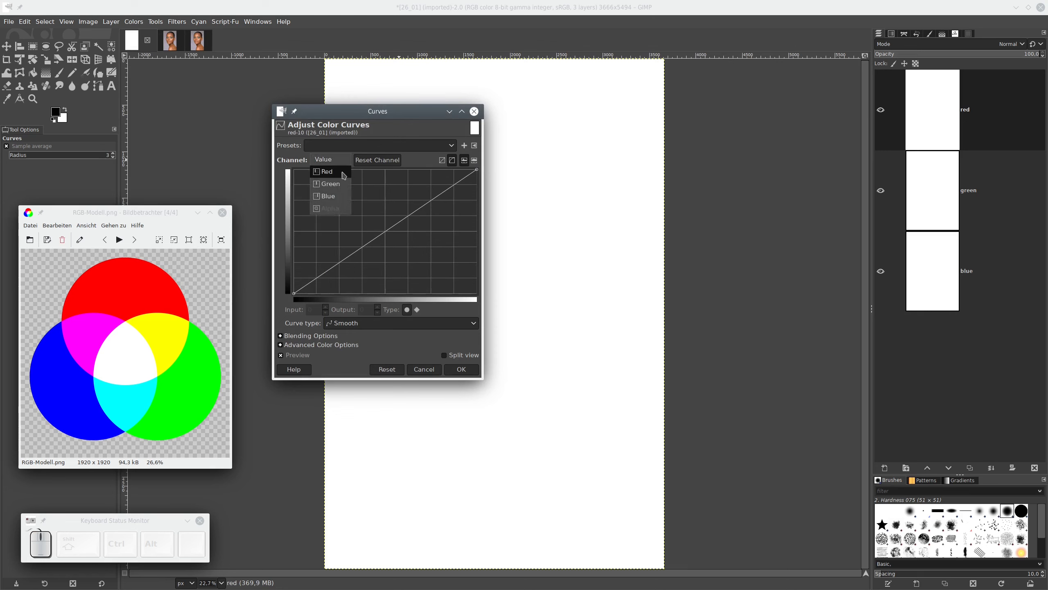
{"action": "left_click", "coordinate": [330, 183]}
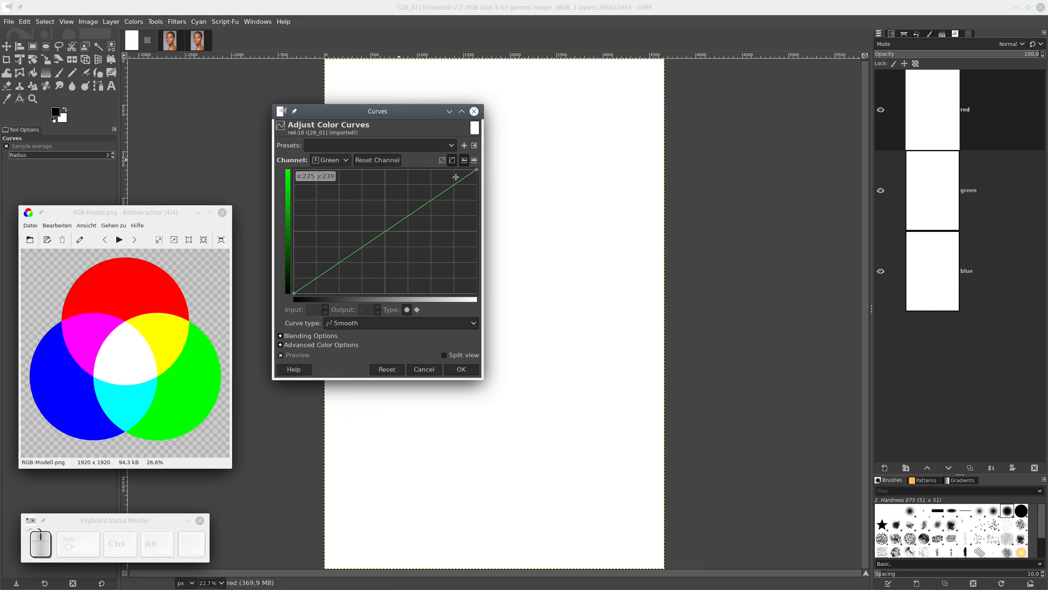
{"action": "left_click_drag", "start_coordinate": [476, 170], "coordinate": [486, 316]}
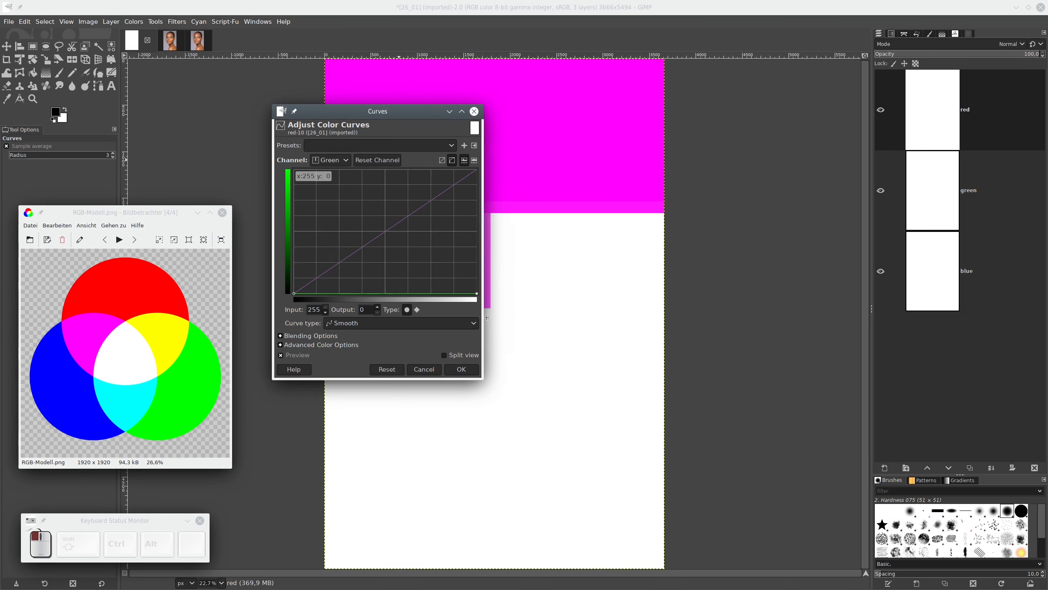
{"action": "left_click", "coordinate": [337, 161]}
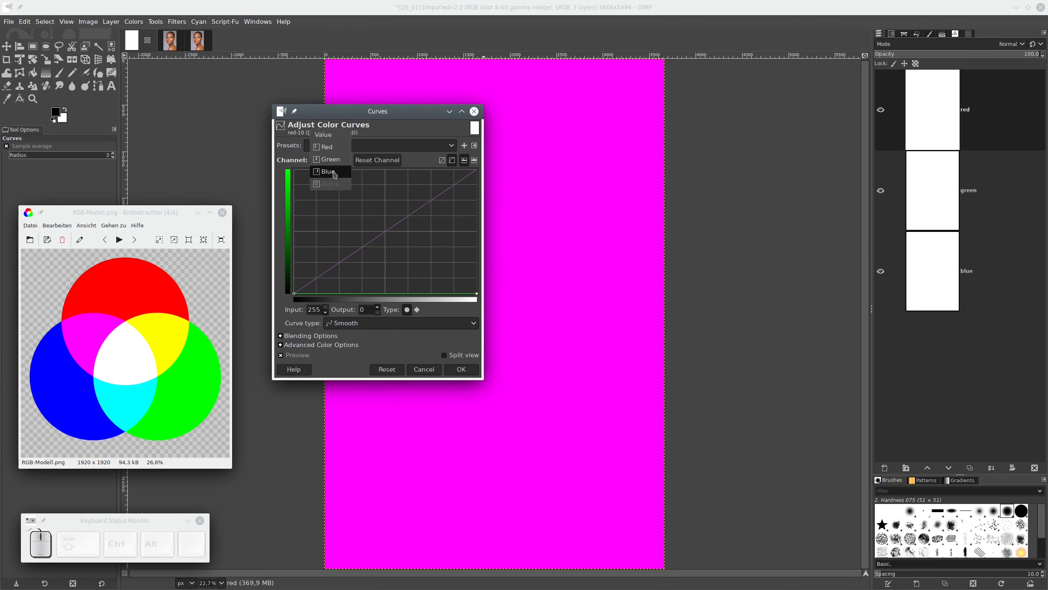
{"action": "left_click", "coordinate": [334, 172]}
{"action": "left_click_drag", "start_coordinate": [476, 169], "coordinate": [488, 312]}
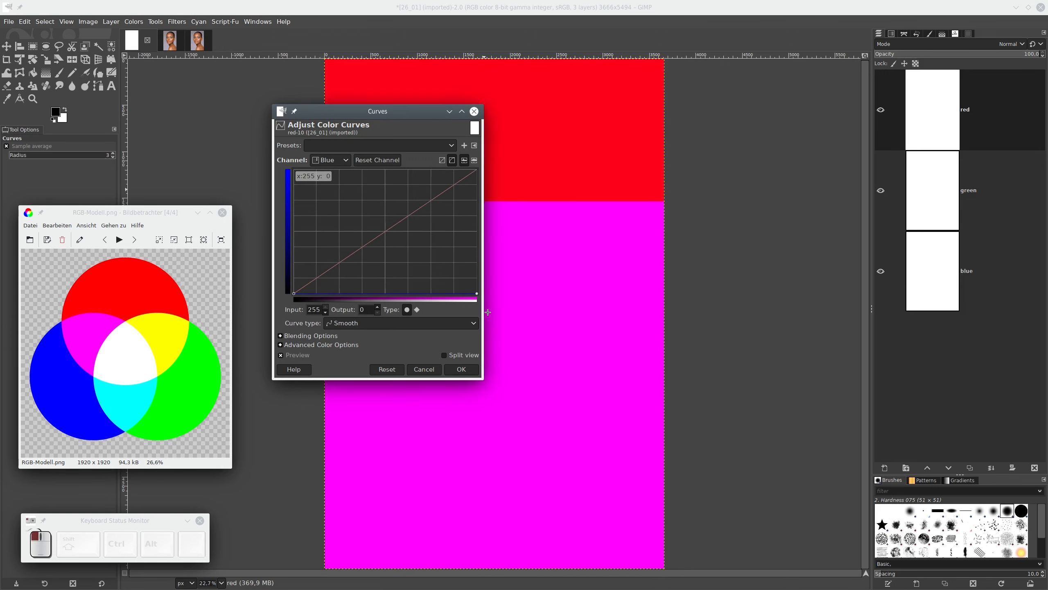
{"action": "left_click", "coordinate": [461, 369]}
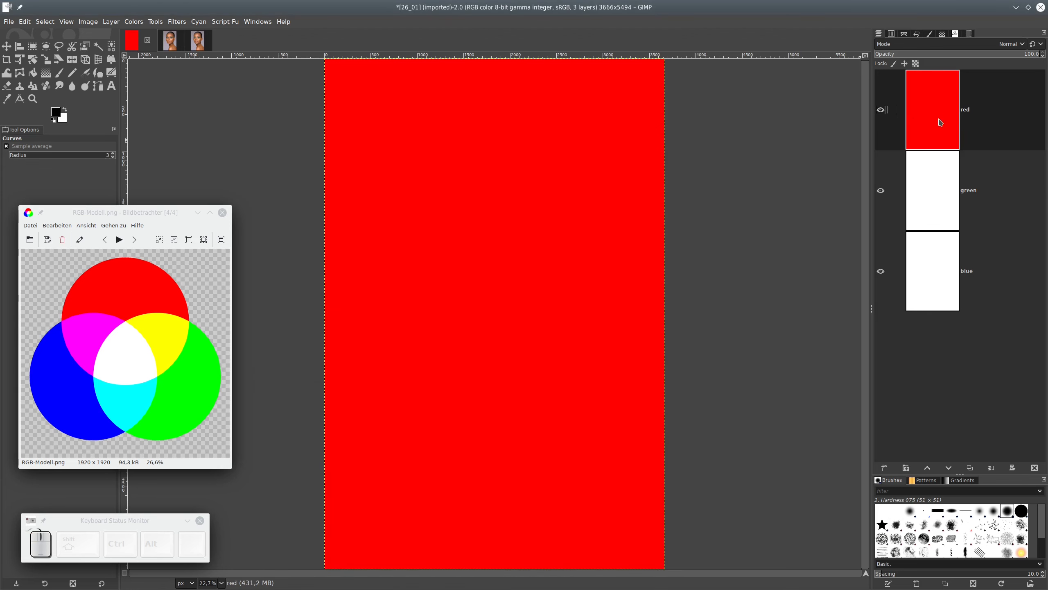
- Turn the green layer pure green with Curves, setting output 0 at input 255 in the Red and Blue channels
{"action": "left_click", "coordinate": [949, 192]}
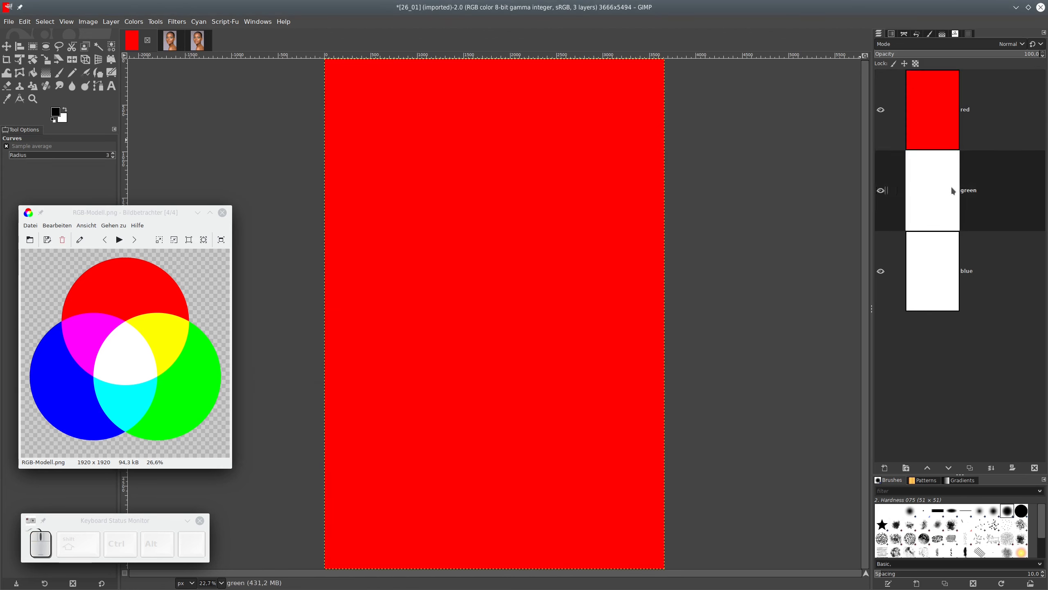
{"action": "left_click", "coordinate": [134, 21]}
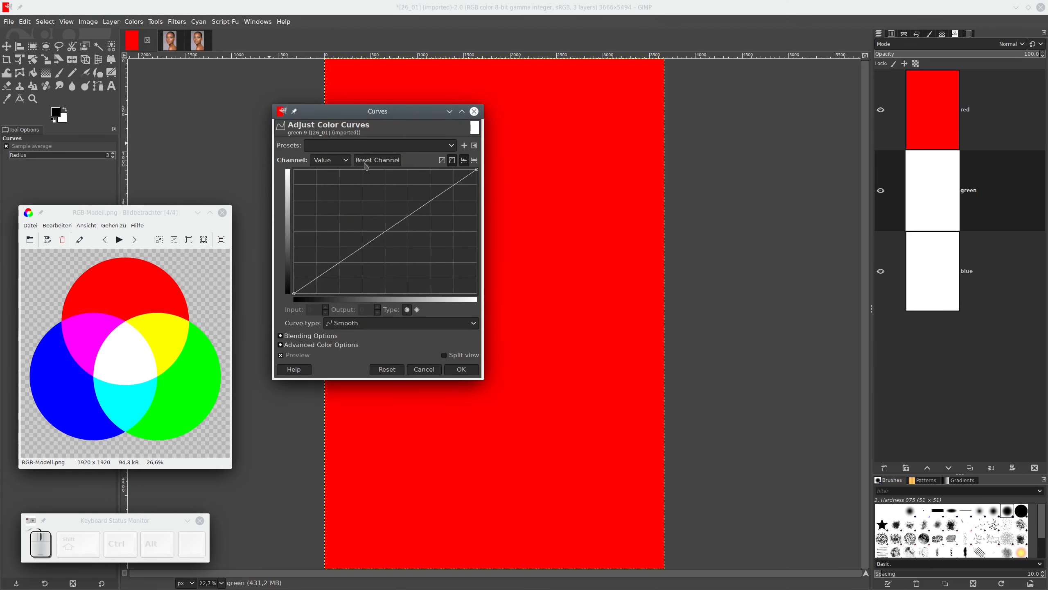
{"action": "left_click", "coordinate": [331, 159]}
{"action": "left_click", "coordinate": [340, 172]}
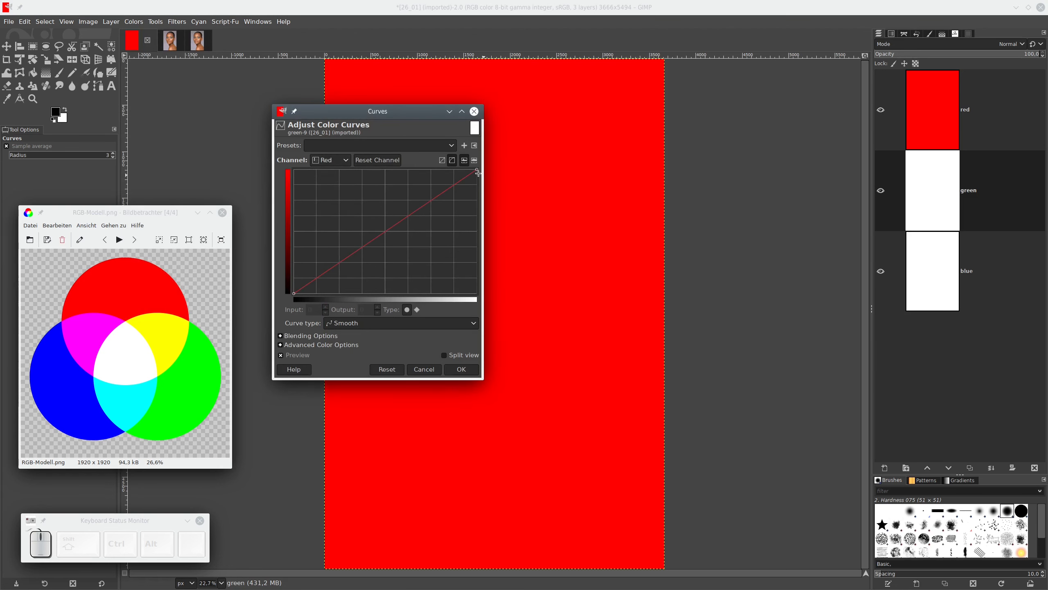
{"action": "left_click_drag", "start_coordinate": [476, 169], "coordinate": [477, 293]}
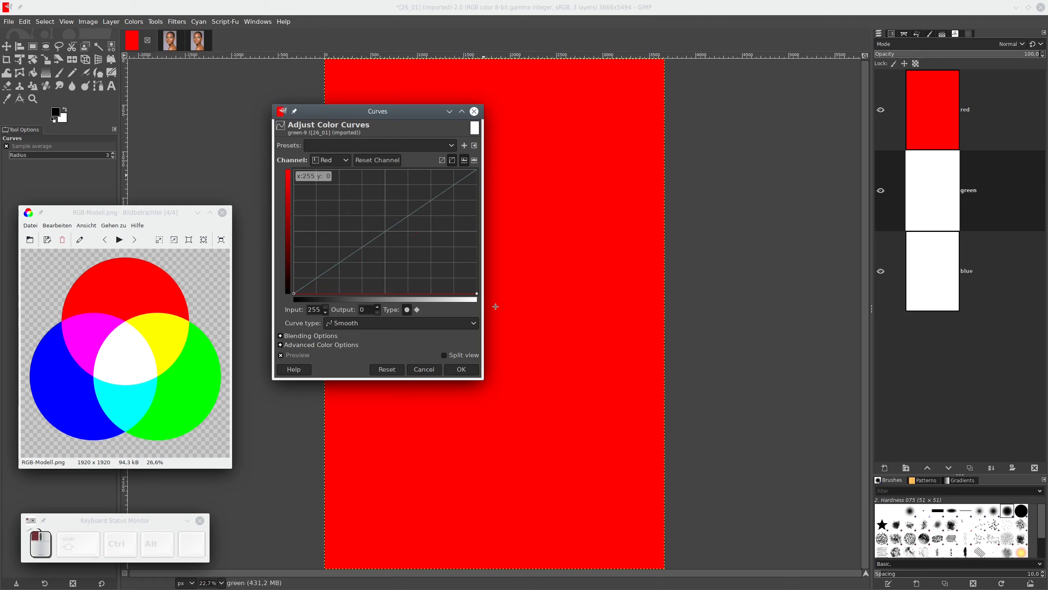
{"action": "left_click", "coordinate": [332, 160]}
{"action": "left_click", "coordinate": [331, 184]}
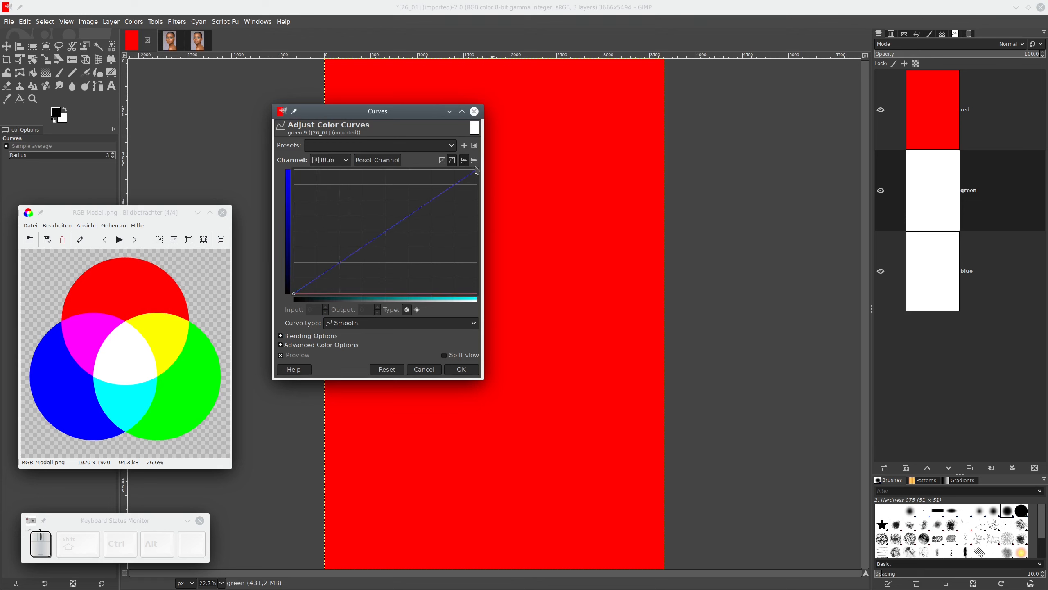
{"action": "left_click_drag", "start_coordinate": [476, 169], "coordinate": [477, 293]}
{"action": "left_click", "coordinate": [461, 369]}
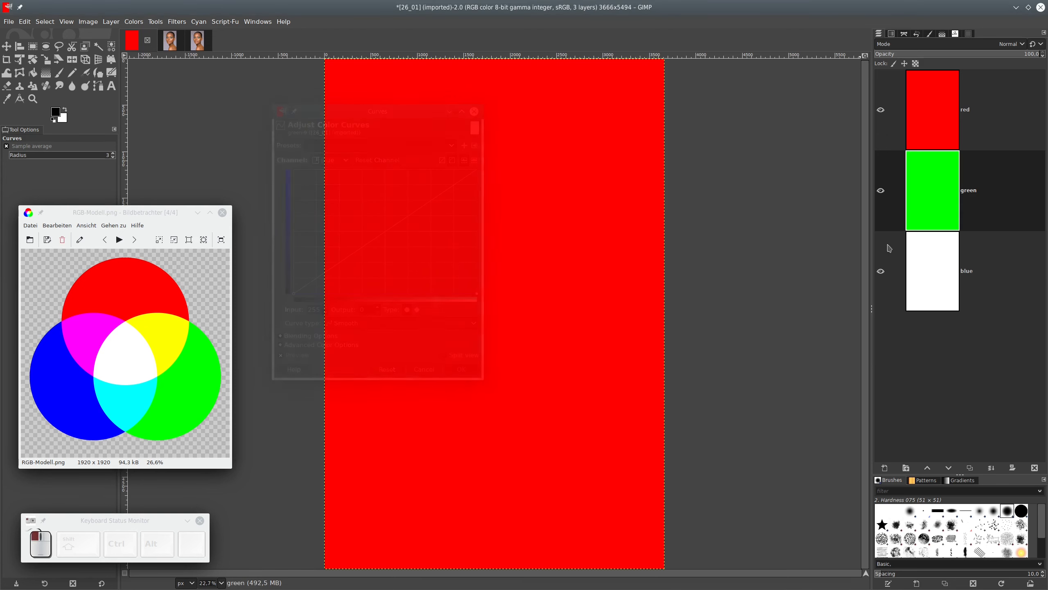
- Turn the blue layer pure blue with Curves, setting output 0 at input 255 in the Red and Green channels
{"action": "left_click", "coordinate": [930, 273]}
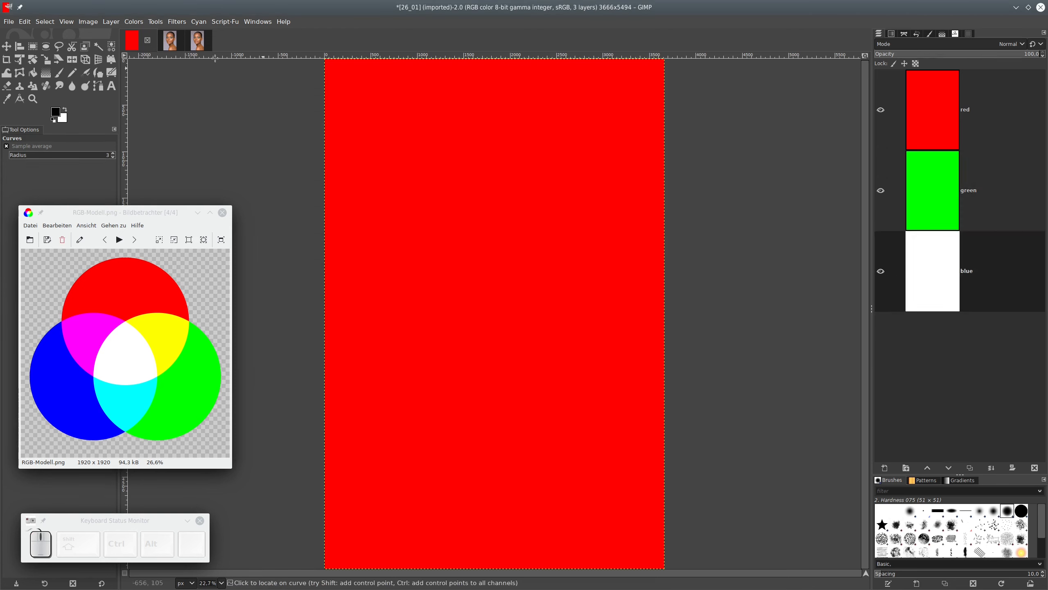
{"action": "left_click", "coordinate": [134, 21]}
{"action": "left_click", "coordinate": [144, 130]}
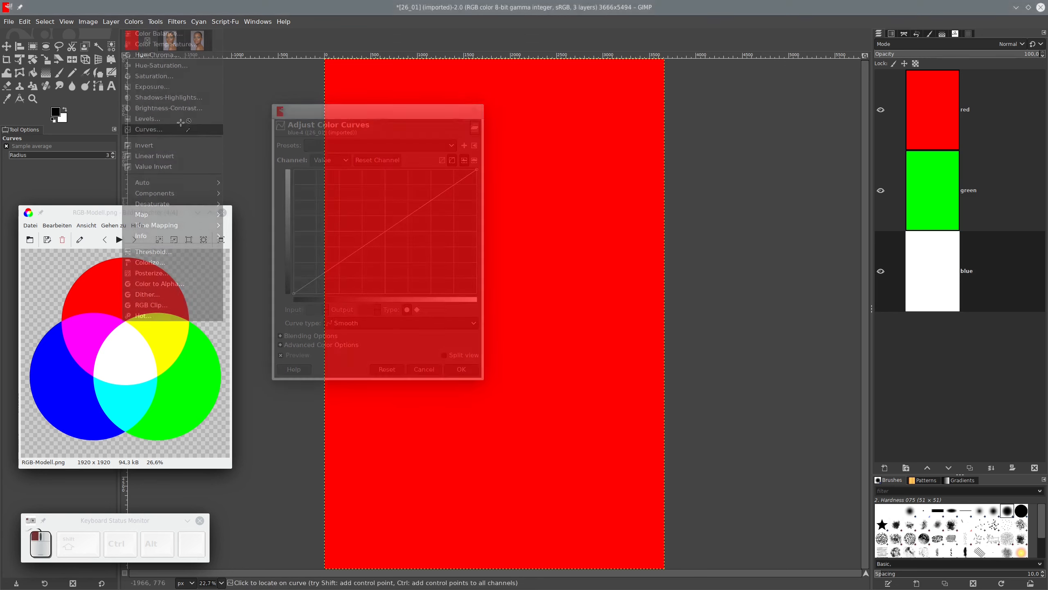
{"action": "left_click", "coordinate": [336, 161]}
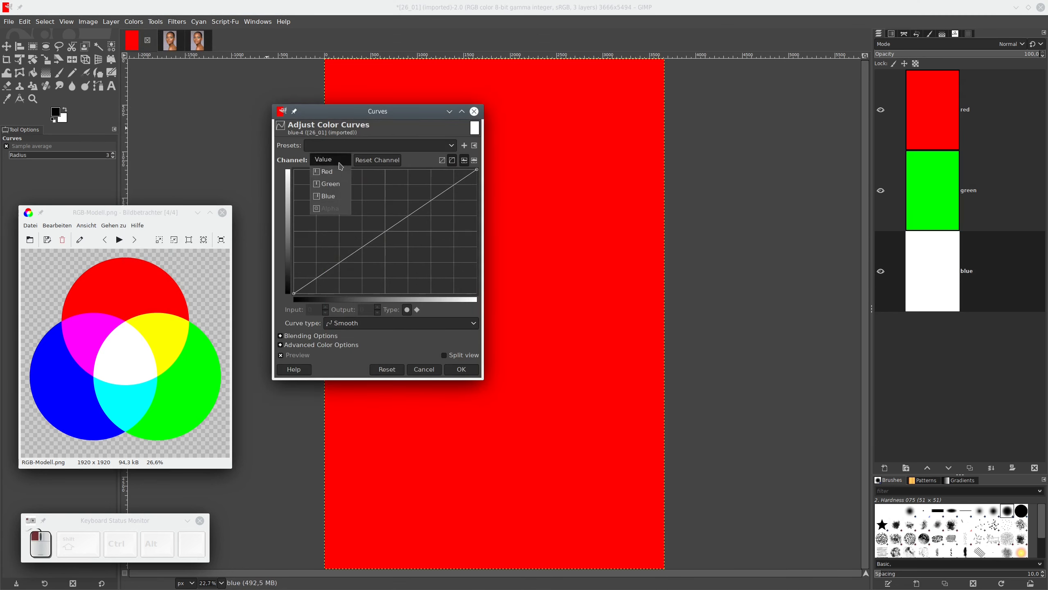
{"action": "left_click", "coordinate": [330, 173]}
{"action": "left_click_drag", "start_coordinate": [477, 169], "coordinate": [499, 306]}
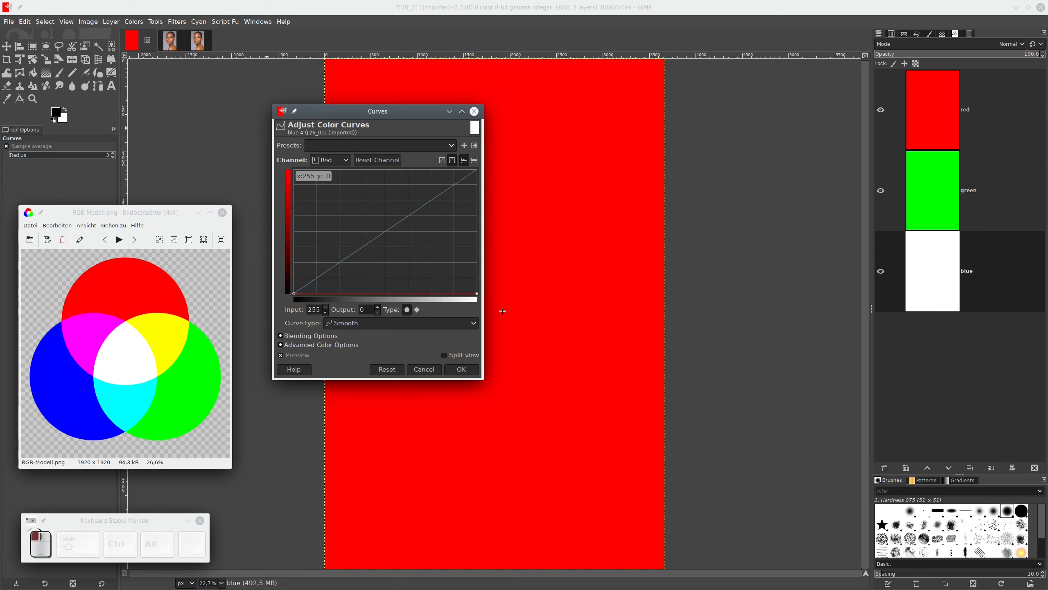
{"action": "left_click", "coordinate": [332, 161]}
{"action": "left_click", "coordinate": [330, 171]}
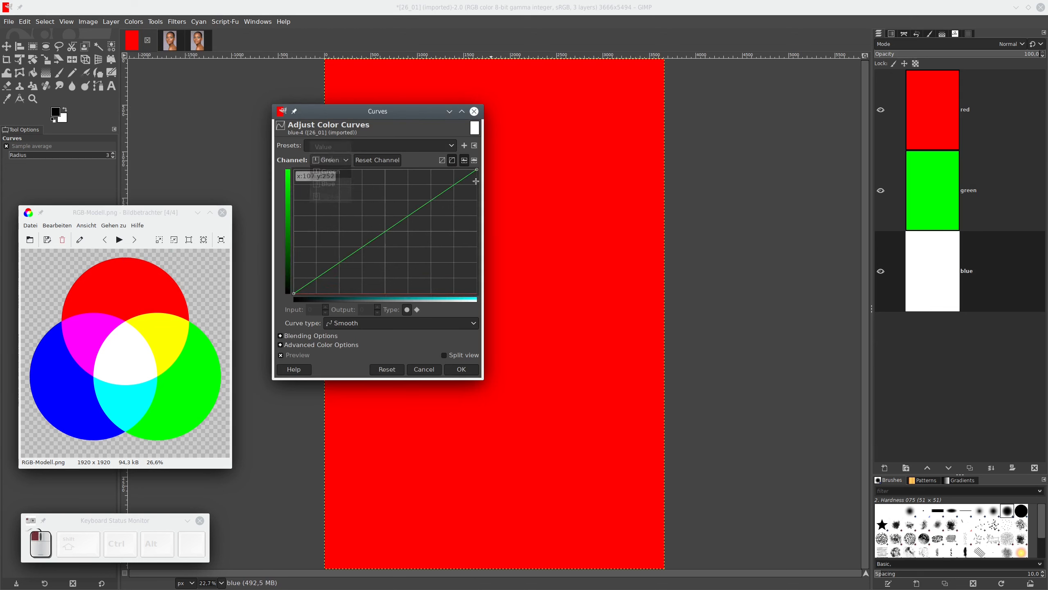
{"action": "left_click_drag", "start_coordinate": [476, 170], "coordinate": [500, 313]}
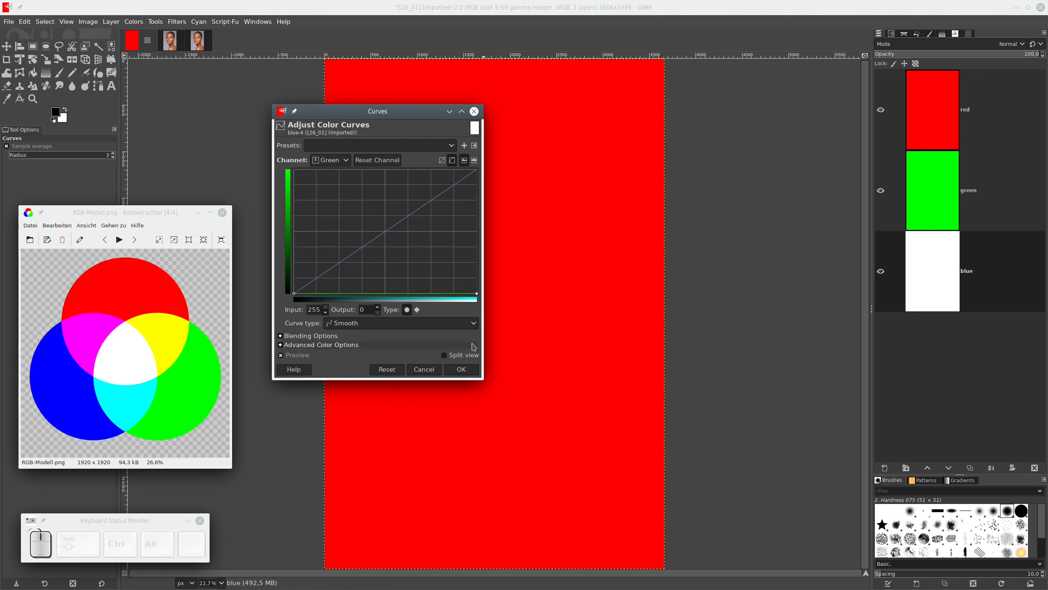
{"action": "left_click", "coordinate": [461, 369]}
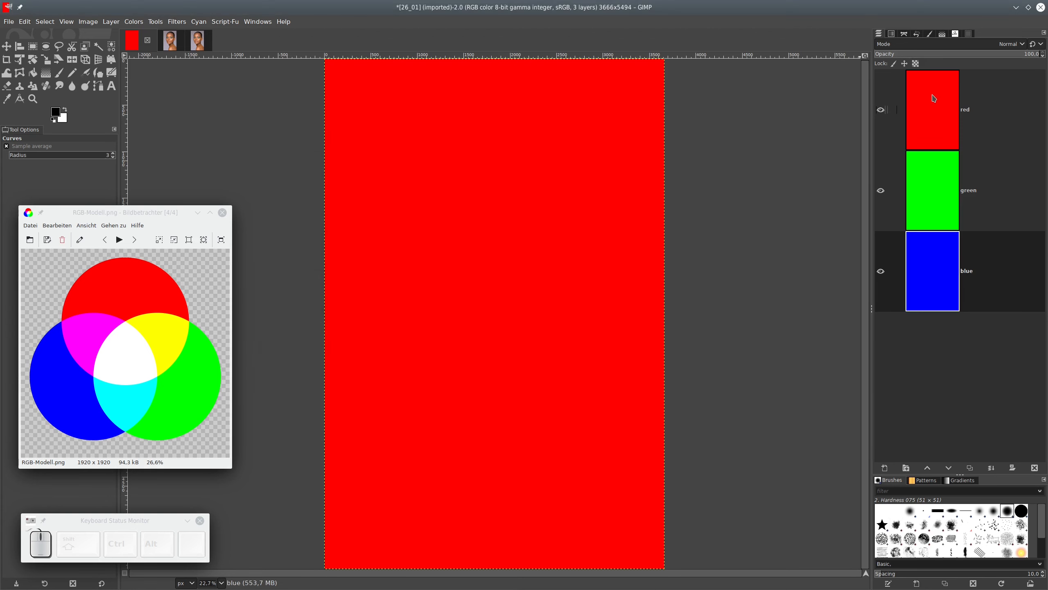
{"action": "left_click", "coordinate": [931, 106]}
{"action": "left_click", "coordinate": [936, 191]}
{"action": "left_click", "coordinate": [930, 271]}
{"action": "left_click", "coordinate": [944, 107]}
{"action": "left_click", "coordinate": [922, 180]}
{"action": "left_click", "coordinate": [922, 105]}
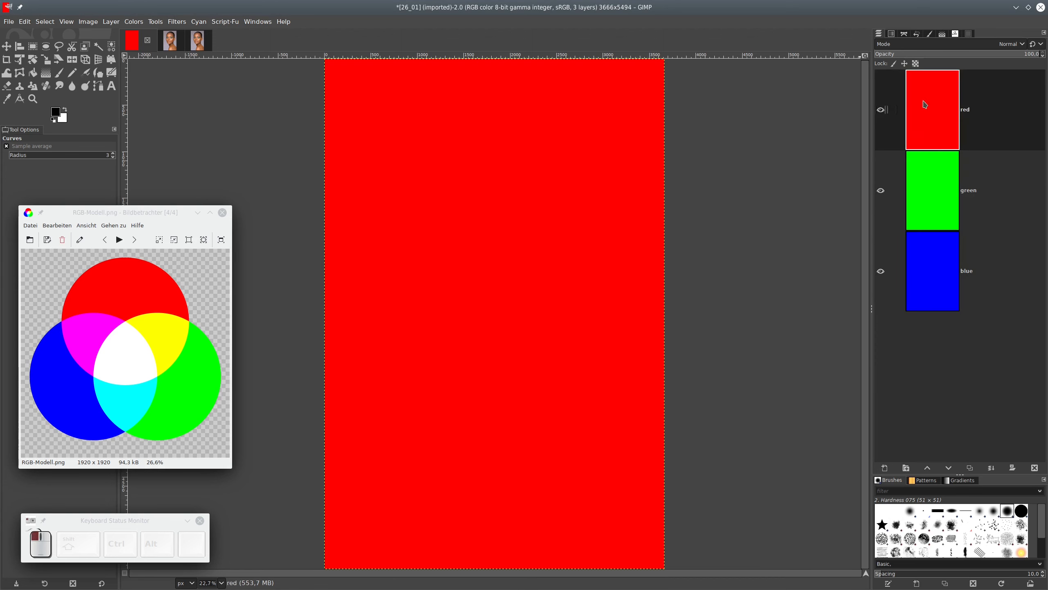
{"action": "left_click", "coordinate": [929, 211]}
{"action": "left_click", "coordinate": [932, 276]}
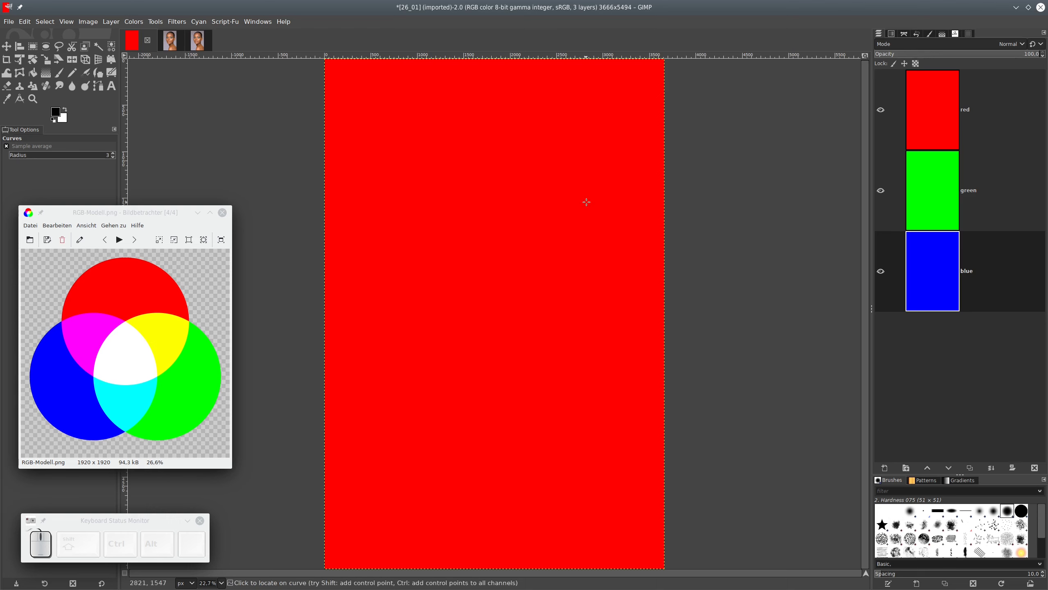
- Set the blend mode of the red layer and the green layer to Addition
{"action": "left_click", "coordinate": [936, 117]}
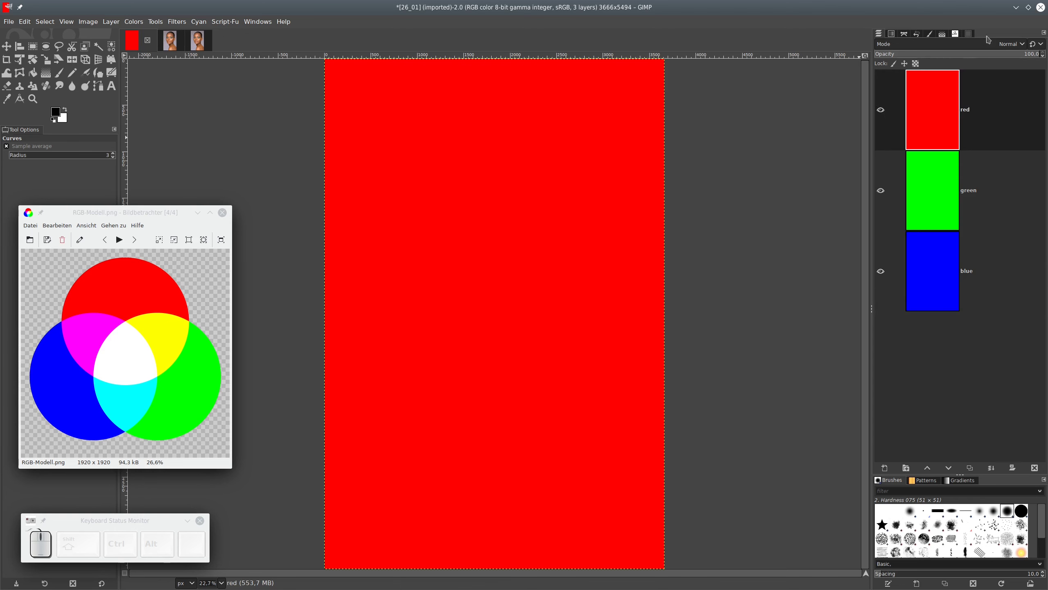
{"action": "left_click", "coordinate": [1007, 44]}
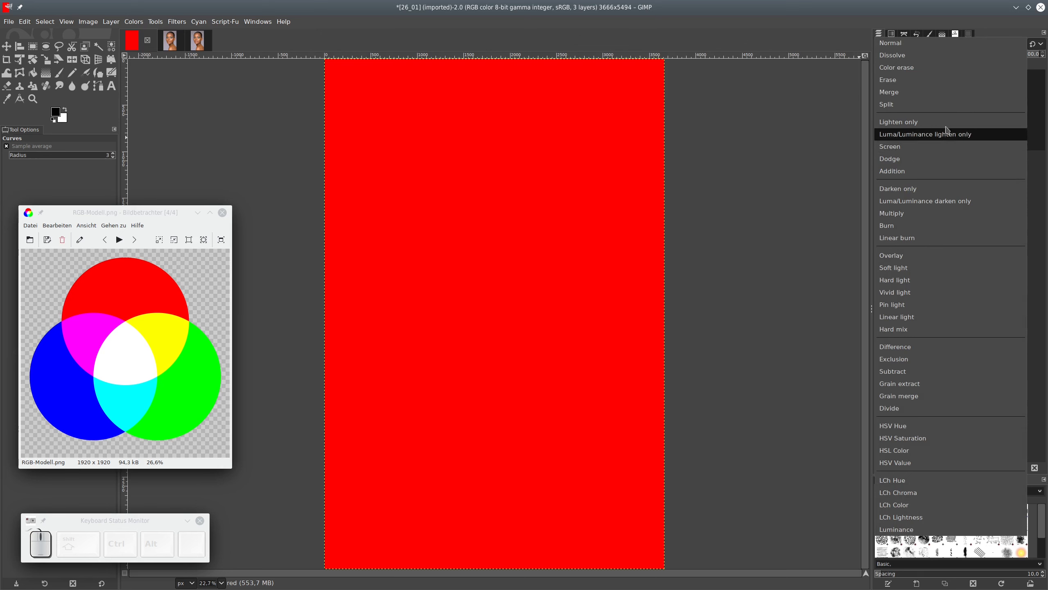
{"action": "left_click", "coordinate": [890, 171]}
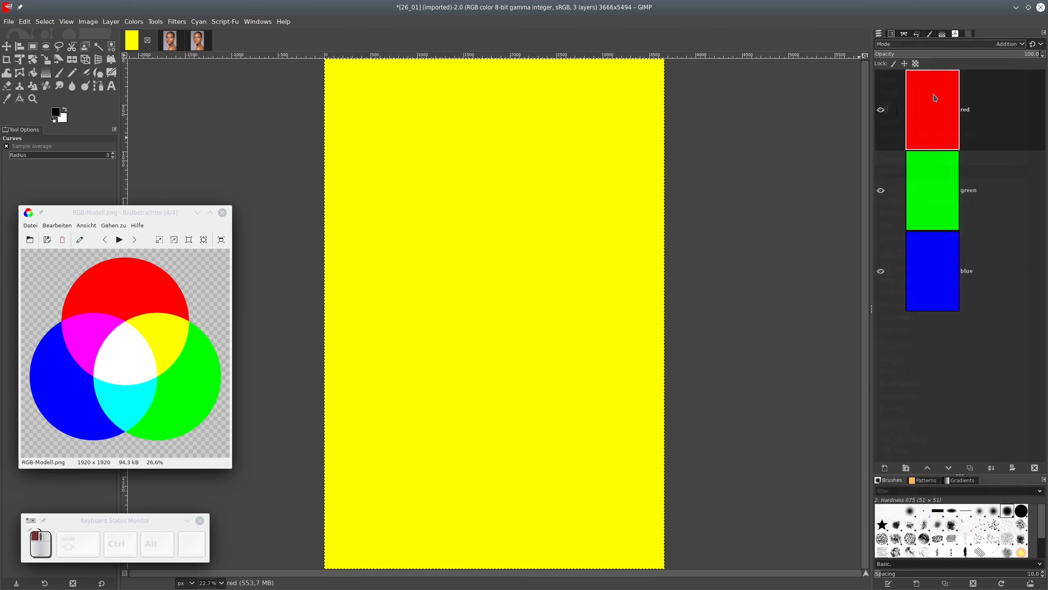
{"action": "left_click", "coordinate": [931, 189]}
{"action": "left_click", "coordinate": [988, 47]}
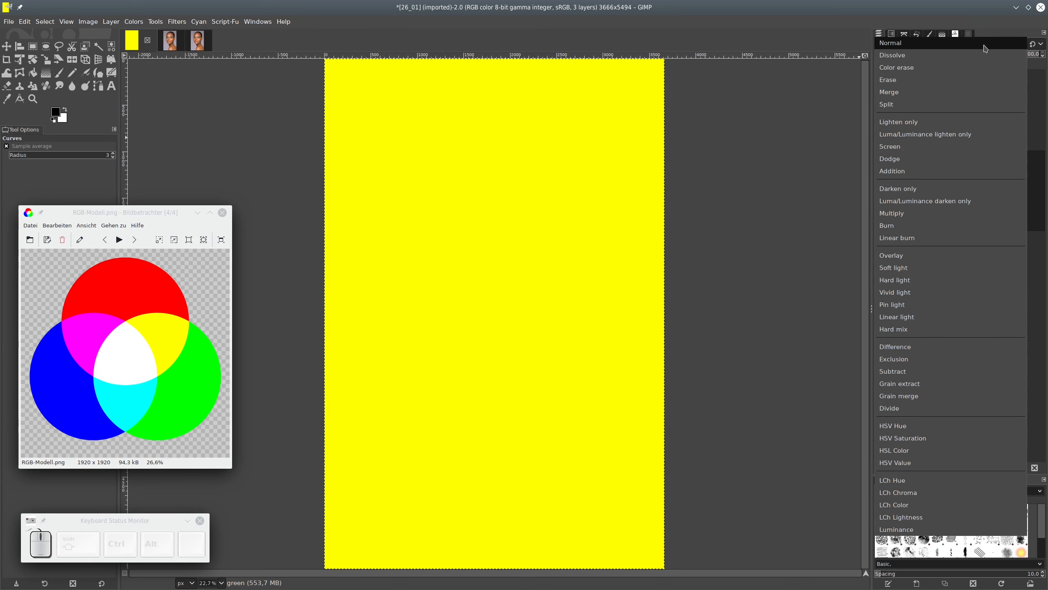
{"action": "left_click", "coordinate": [906, 179]}
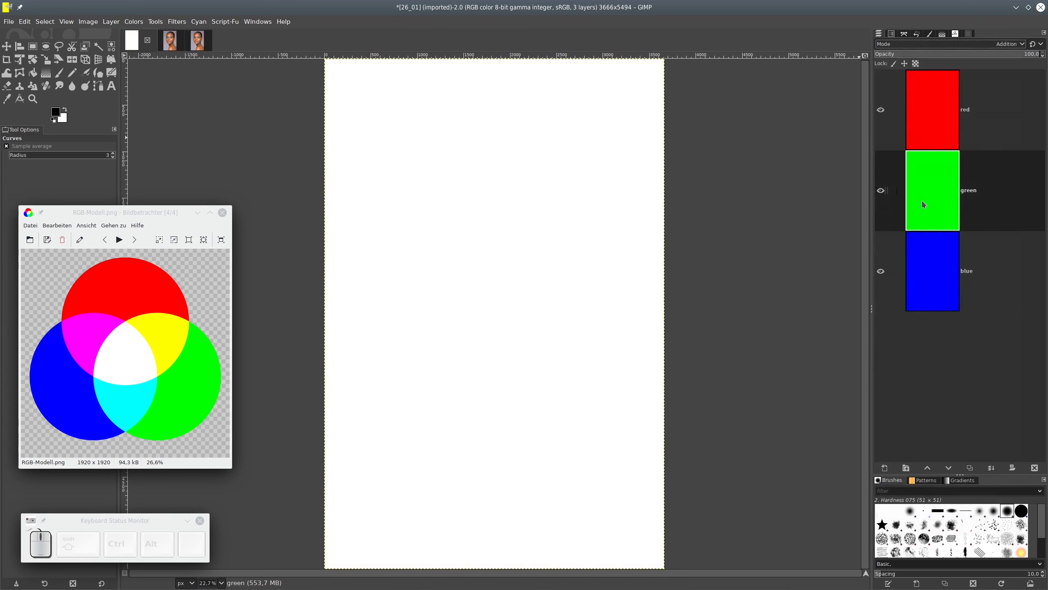
{"action": "left_click", "coordinate": [927, 108]}
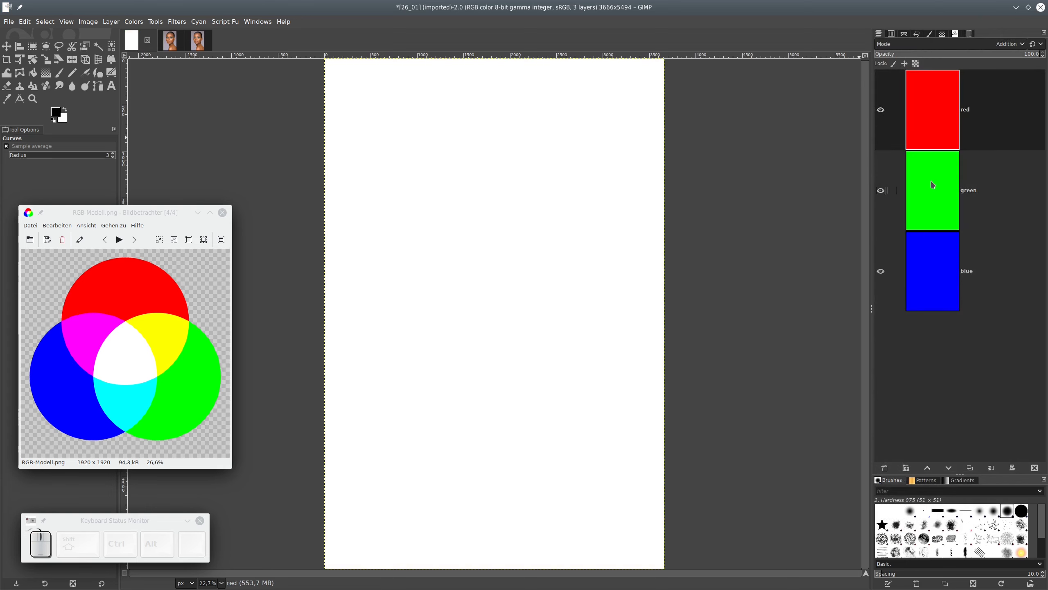
{"action": "left_click", "coordinate": [935, 190]}
{"action": "left_click", "coordinate": [935, 252]}
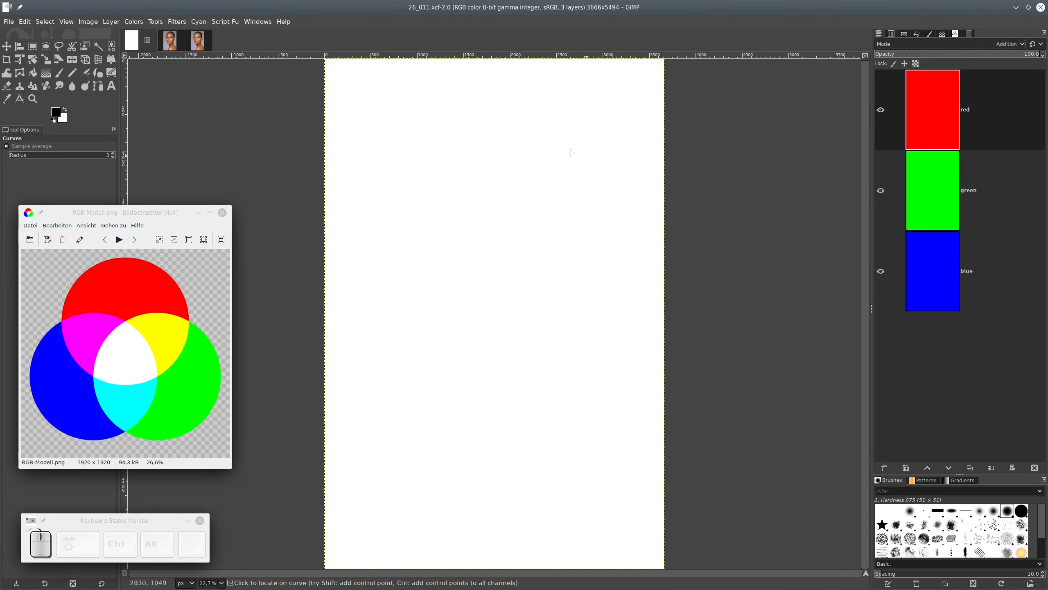
- Duplicate the whole image and fit the duplicate to the window
{"action": "key", "text": "ctrl+d"}
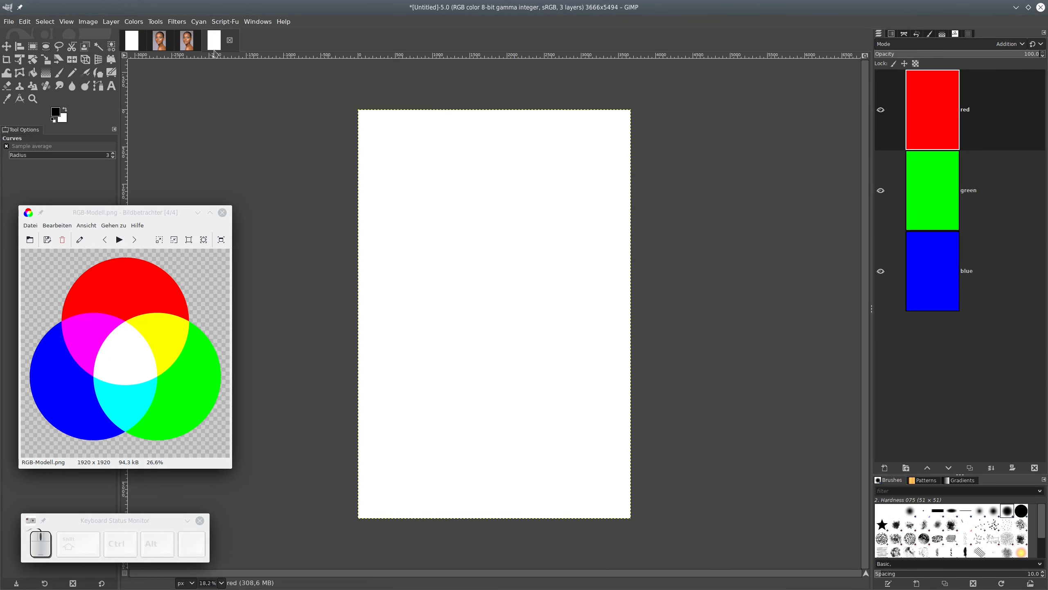
{"action": "left_click", "coordinate": [216, 45]}
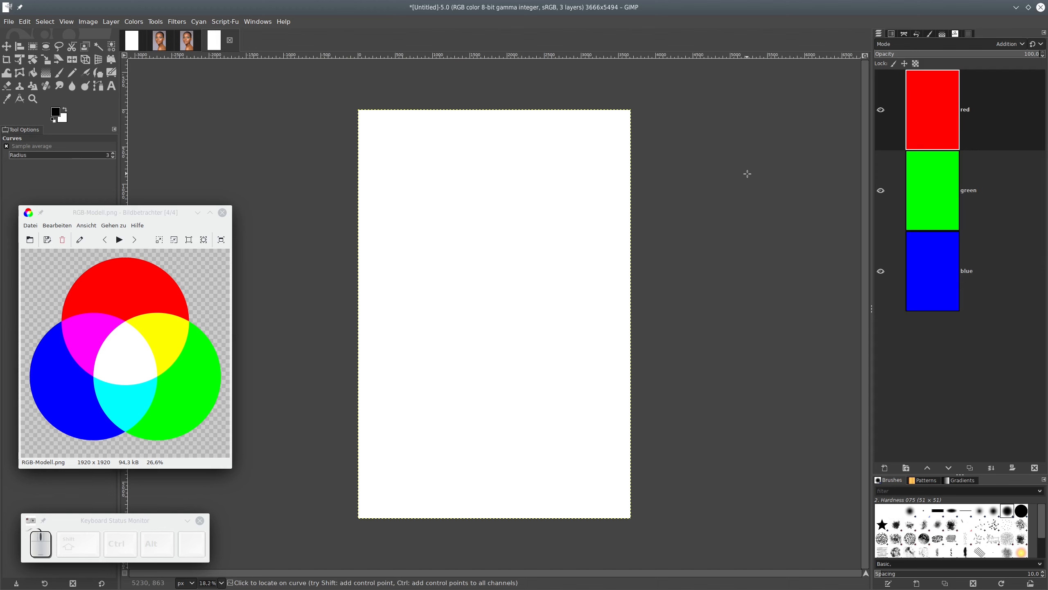
{"action": "key", "text": "ctrl+shift+j"}
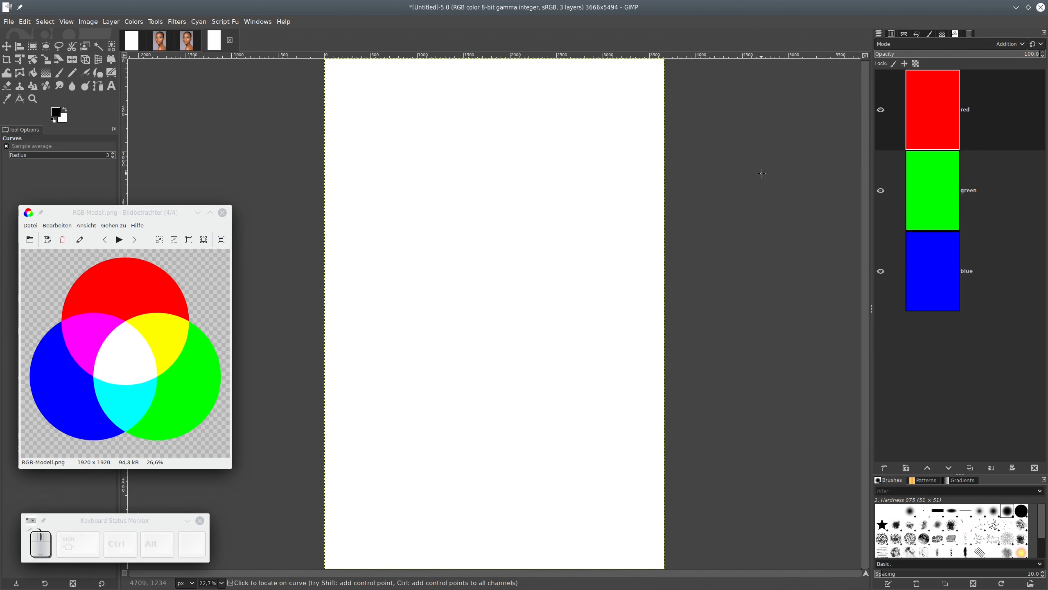
- Hide and reshow the red, green and blue layers one at a time to compare the mixed colours with the RGB diagram
{"action": "left_click", "coordinate": [881, 109]}
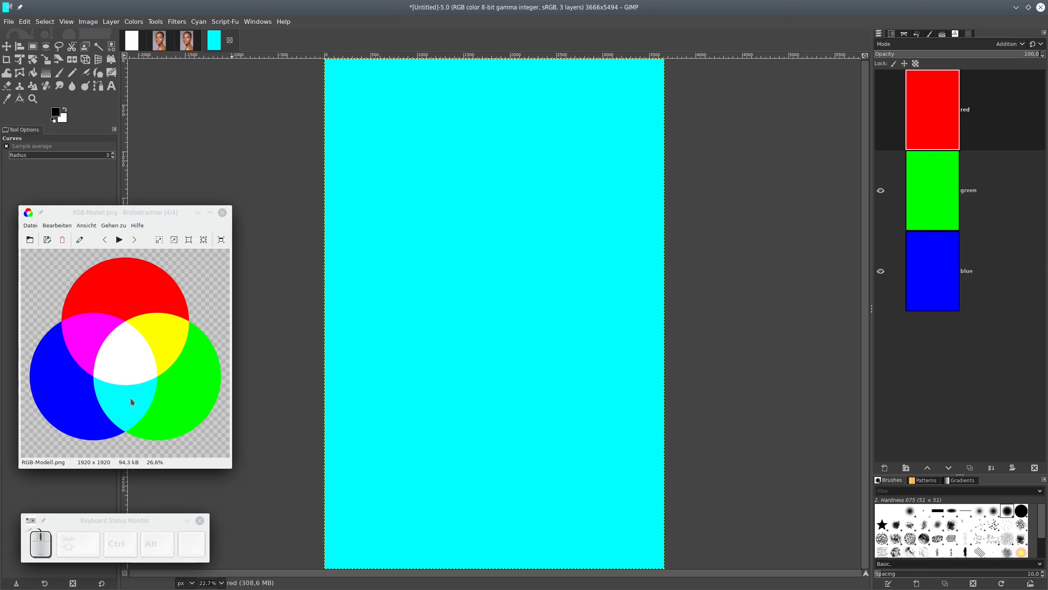
{"action": "left_click", "coordinate": [881, 110]}
{"action": "left_click", "coordinate": [881, 192]}
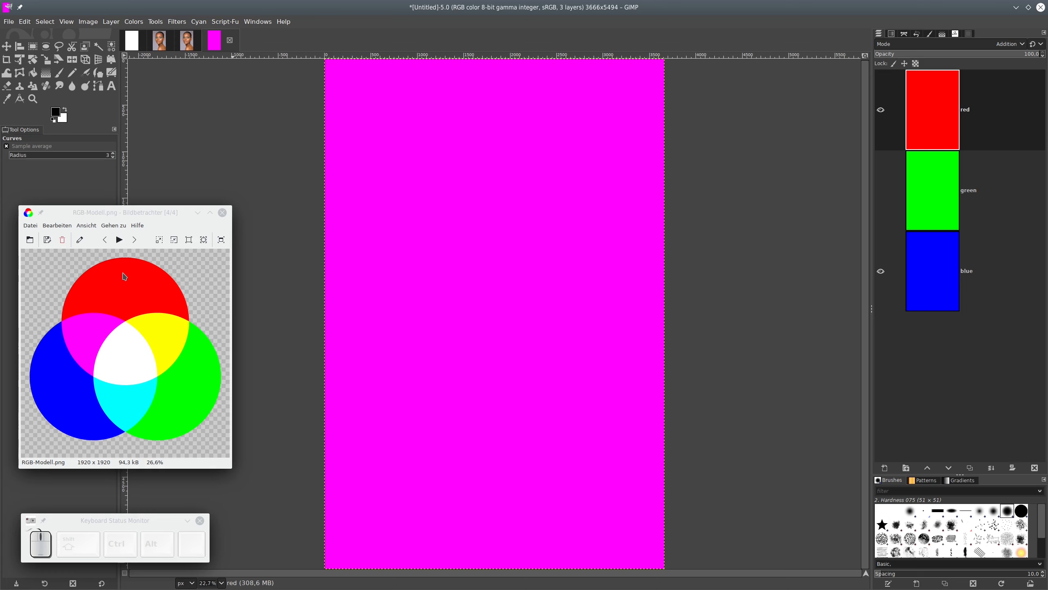
{"action": "left_click", "coordinate": [884, 192]}
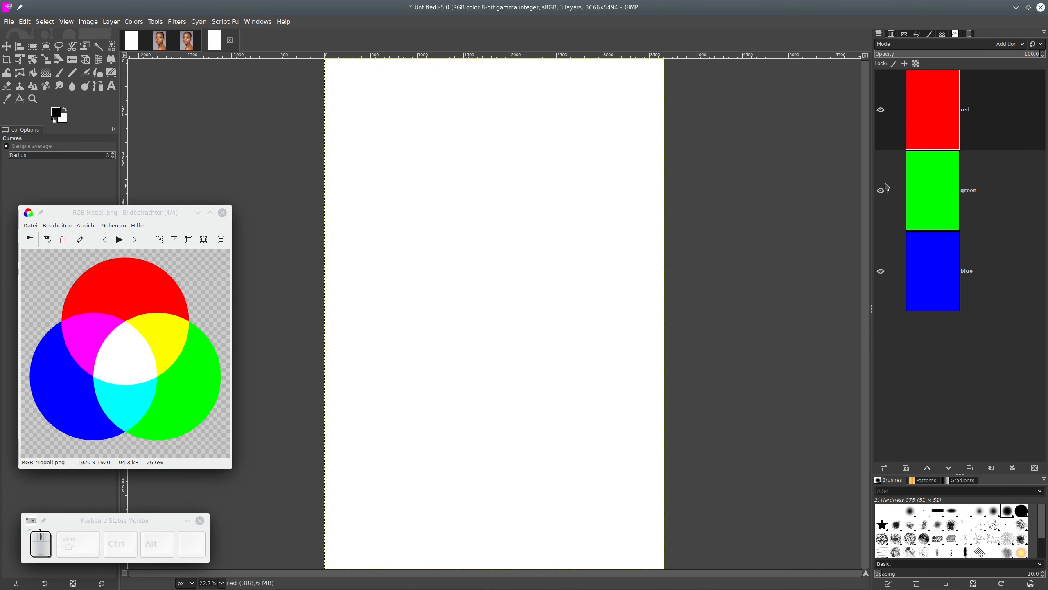
{"action": "left_click", "coordinate": [882, 273]}
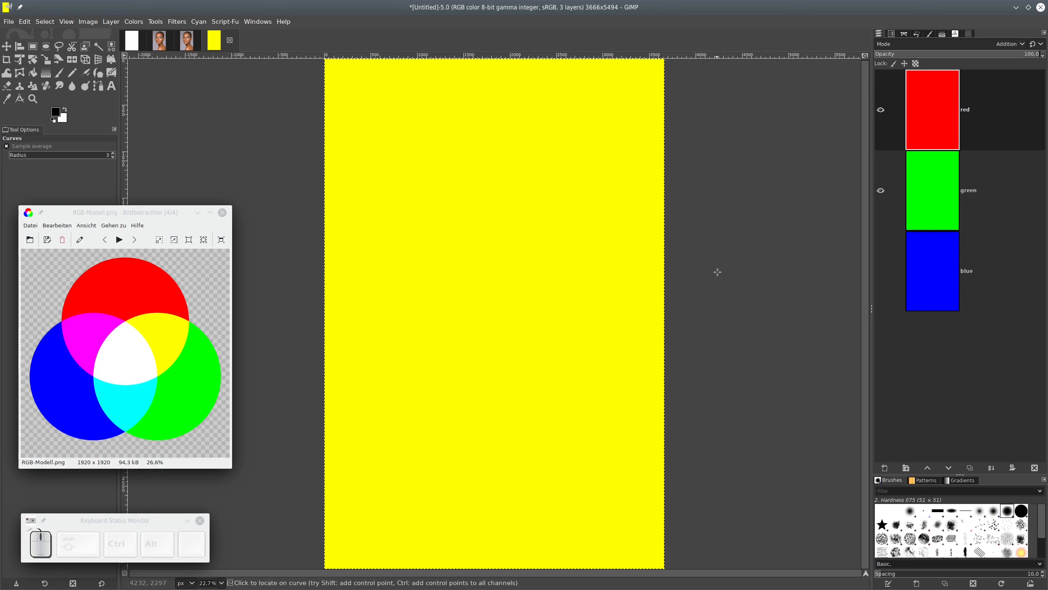
{"action": "left_click", "coordinate": [881, 271]}
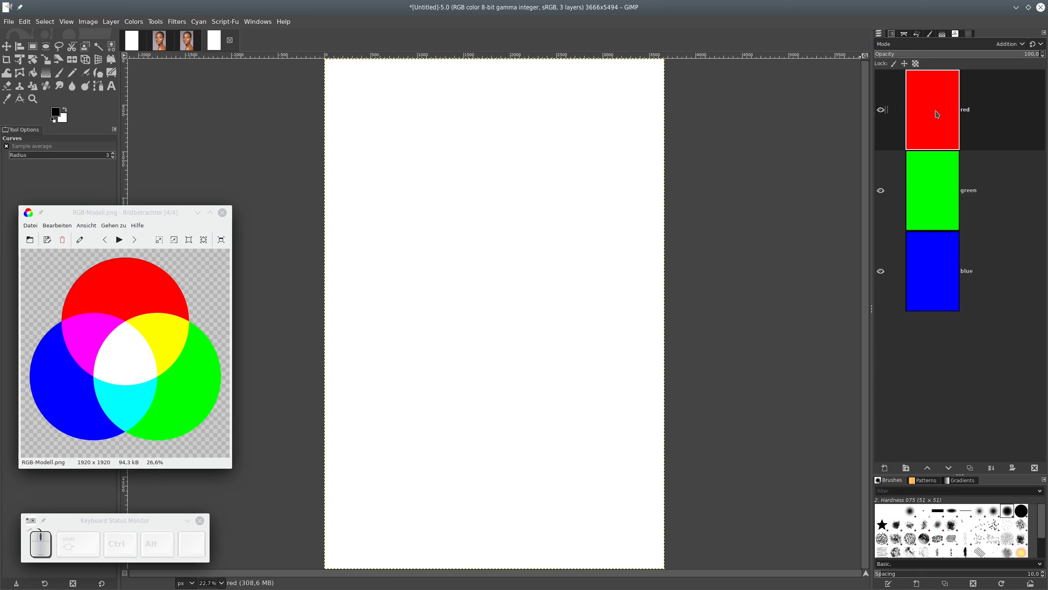
{"action": "left_click", "coordinate": [932, 113]}
{"action": "left_click", "coordinate": [939, 110]}
{"action": "left_click", "coordinate": [882, 110]}
{"action": "left_click", "coordinate": [880, 109]}
- Turn the red layer black with Curves, setting output 0 at input 255 in the Value channel
{"action": "left_click", "coordinate": [134, 21]}
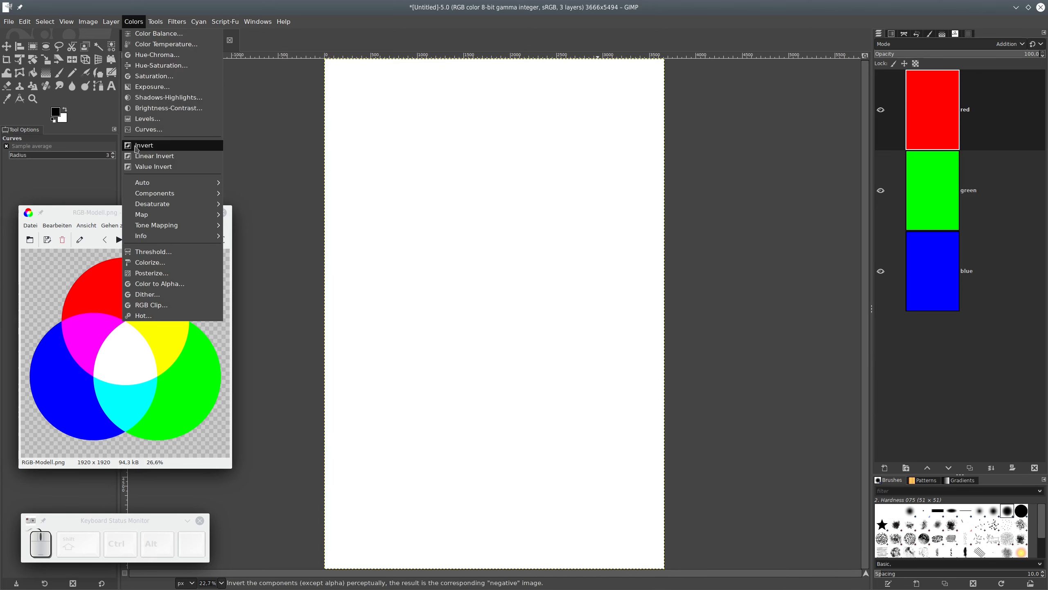
{"action": "left_click", "coordinate": [145, 129]}
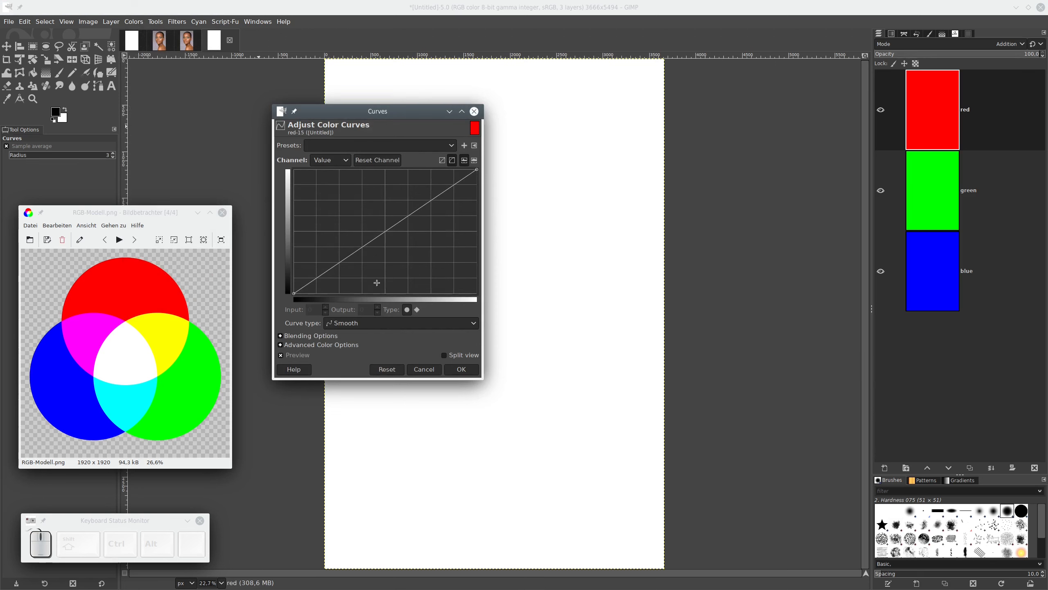
{"action": "left_click", "coordinate": [477, 170]}
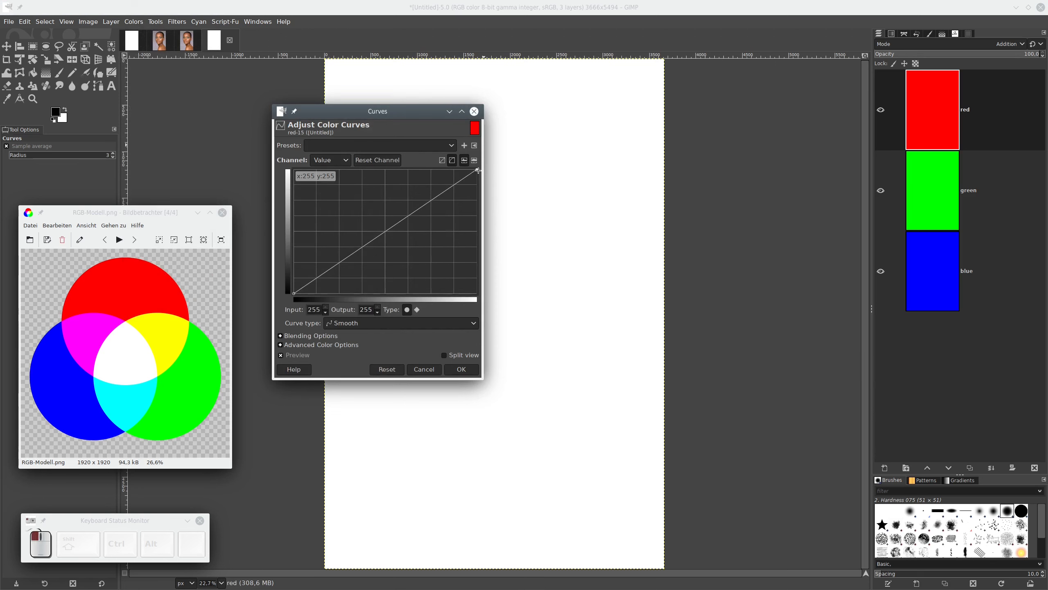
{"action": "left_click_drag", "start_coordinate": [477, 169], "coordinate": [481, 303]}
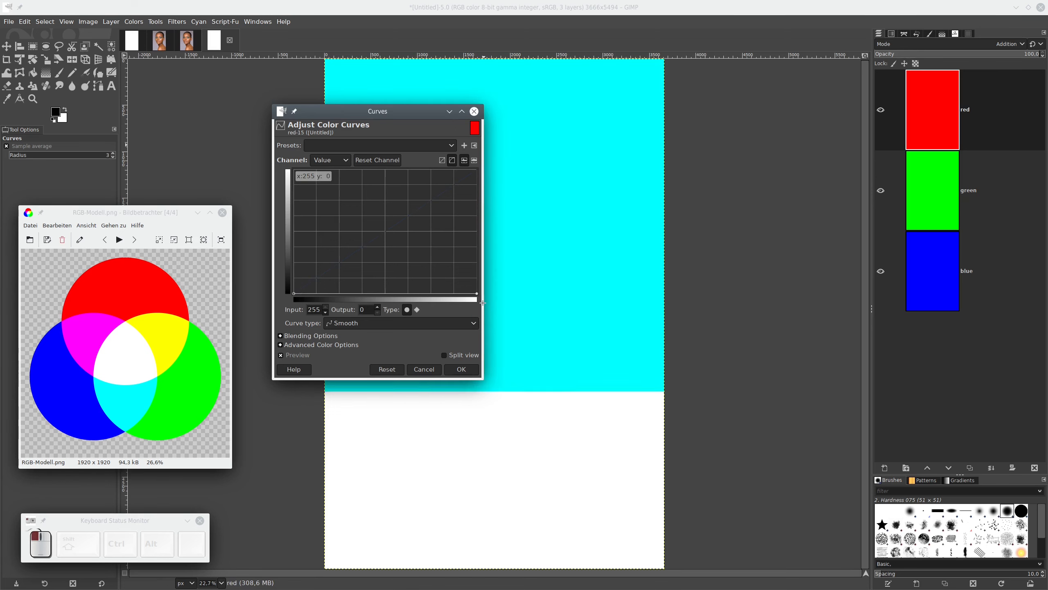
{"action": "left_click", "coordinate": [455, 371]}
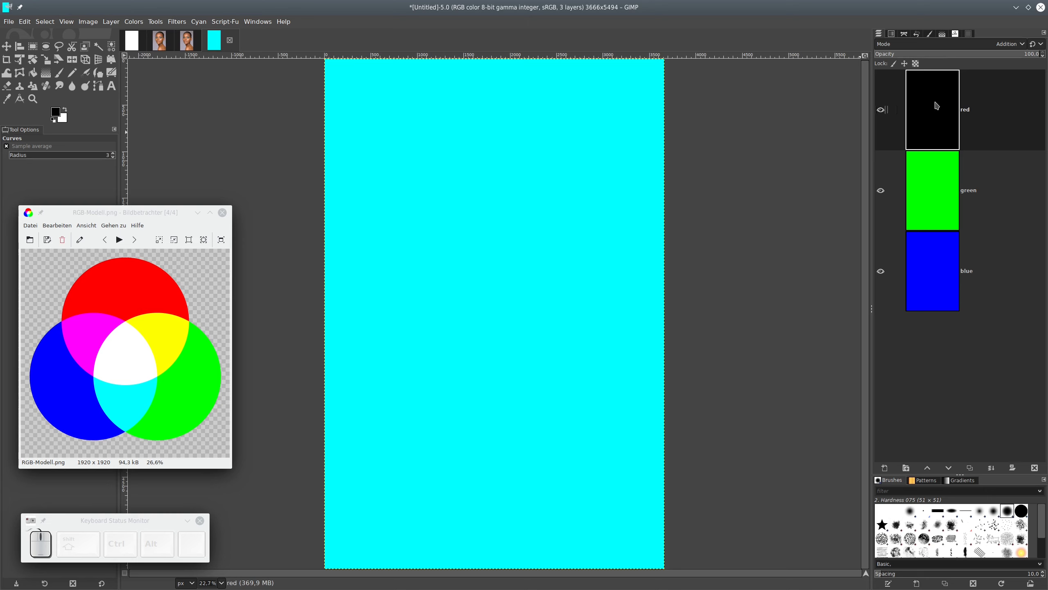
- Undo the Curves adjustment on the red layer
{"action": "key", "text": "ctrl"}
{"action": "key", "text": "ctrl+z"}
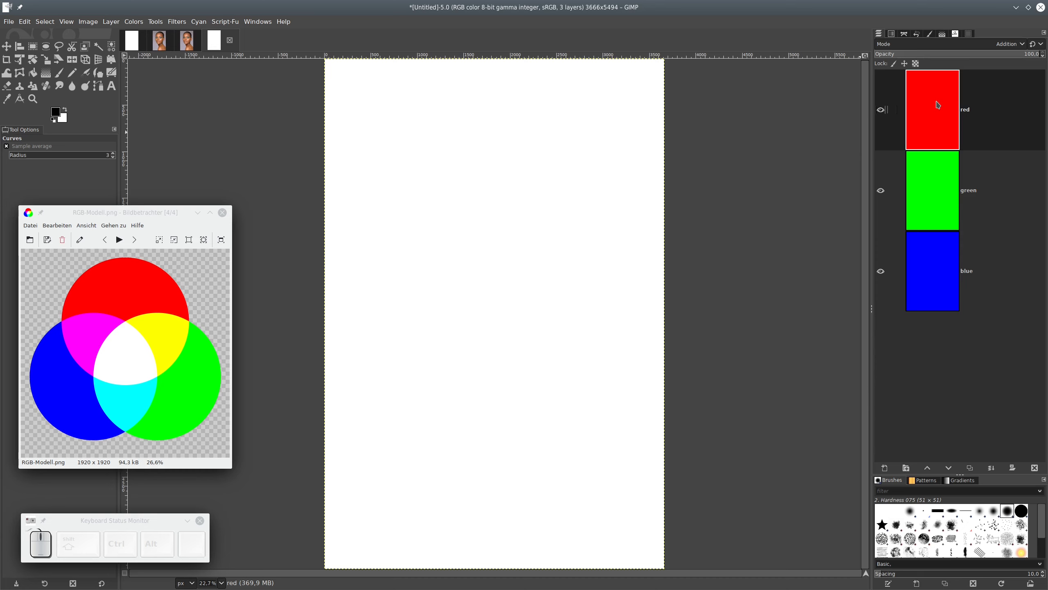
- Duplicate the red layer and set the blend mode of the copy to Subtract
{"action": "left_click", "coordinate": [958, 117]}
{"action": "left_click", "coordinate": [970, 467]}
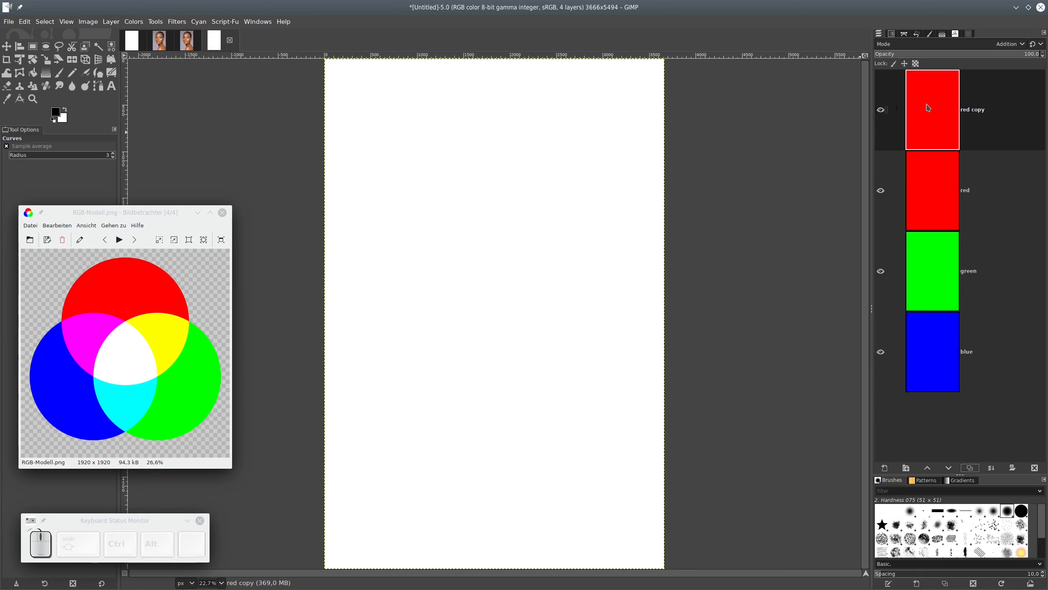
{"action": "left_click", "coordinate": [944, 197]}
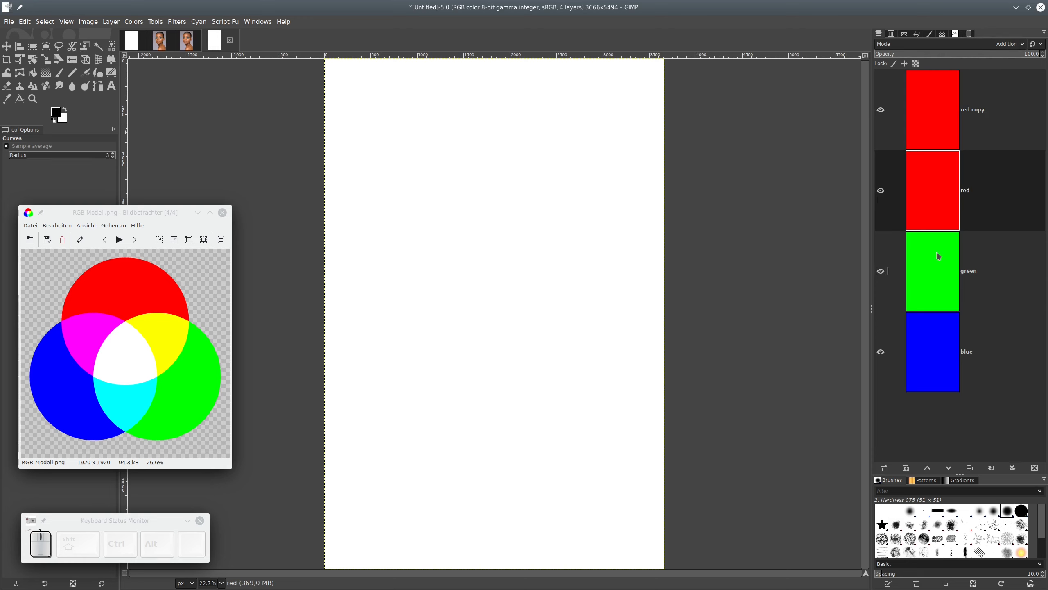
{"action": "left_click", "coordinate": [935, 103]}
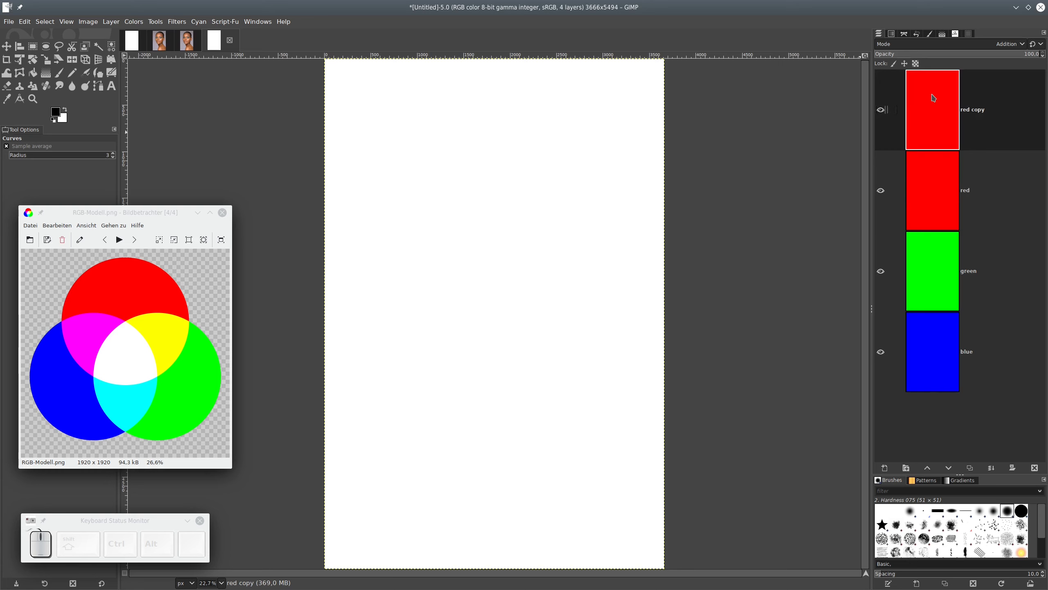
{"action": "left_click_drag", "start_coordinate": [943, 107], "coordinate": [994, 45]}
{"action": "left_click", "coordinate": [995, 46]}
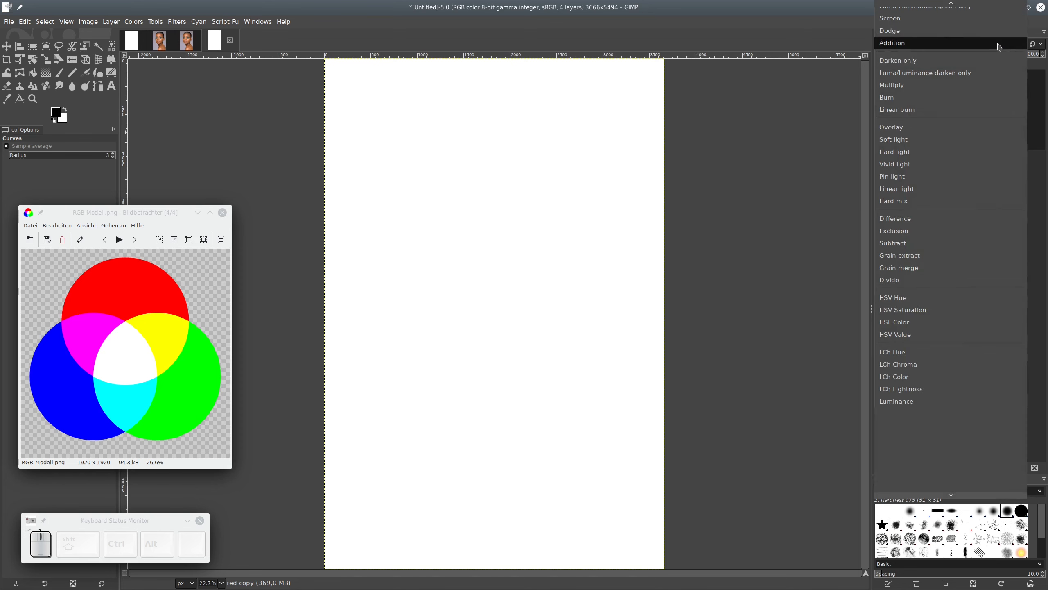
{"action": "left_click", "coordinate": [909, 244]}
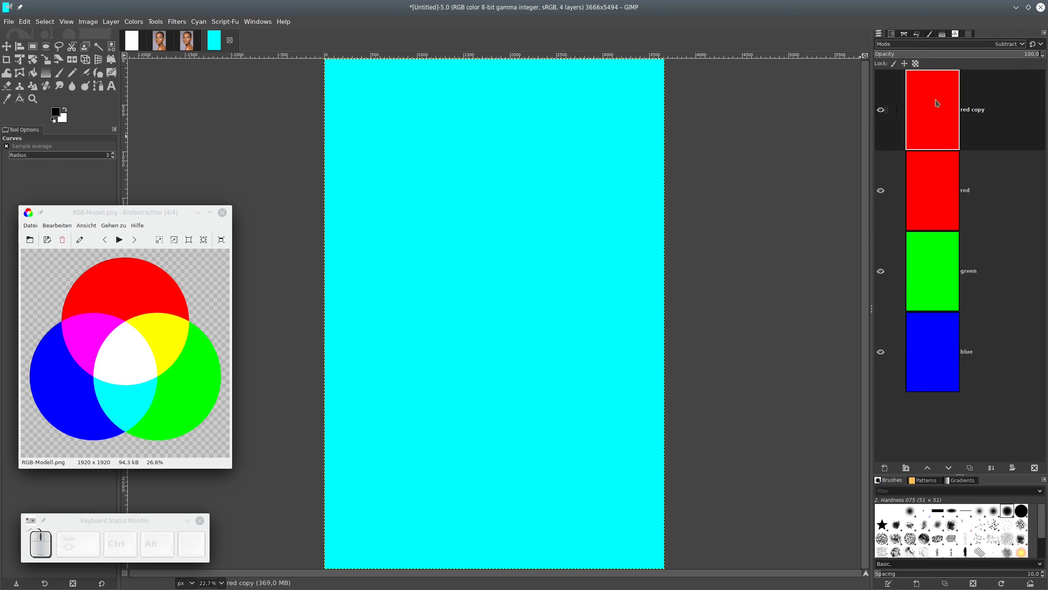
- Merge the red copy down into the red layer and set the merged layer's blend mode to Addition
{"action": "right_click", "coordinate": [939, 117]}
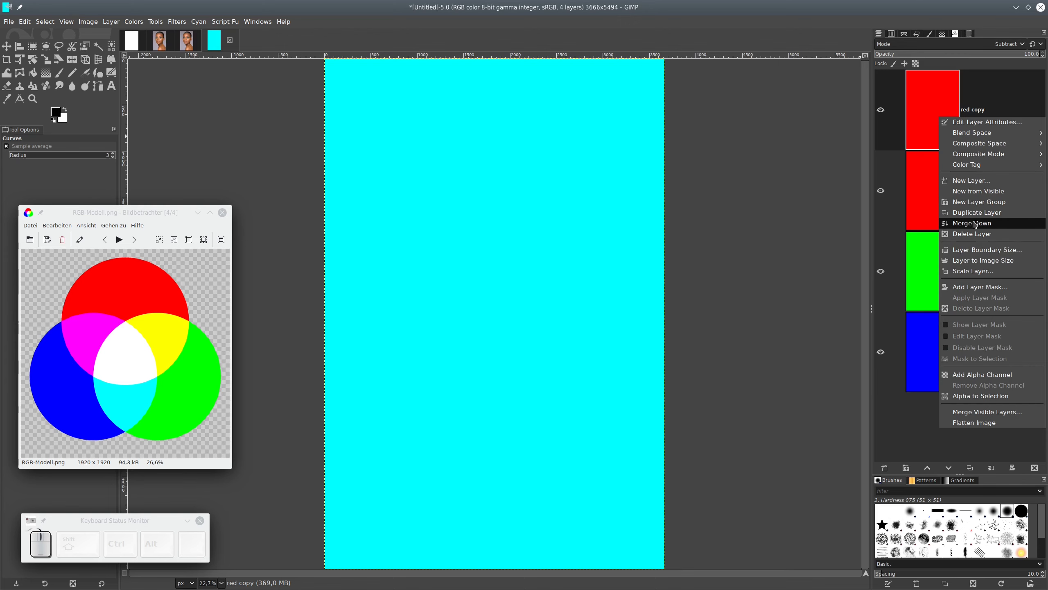
{"action": "left_click", "coordinate": [975, 225]}
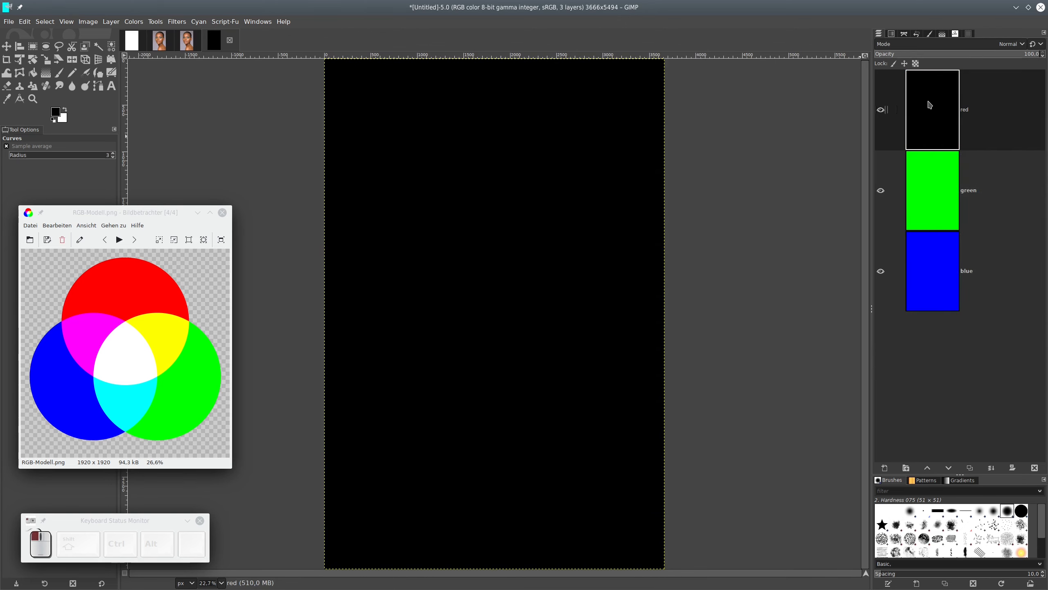
{"action": "left_click", "coordinate": [987, 46]}
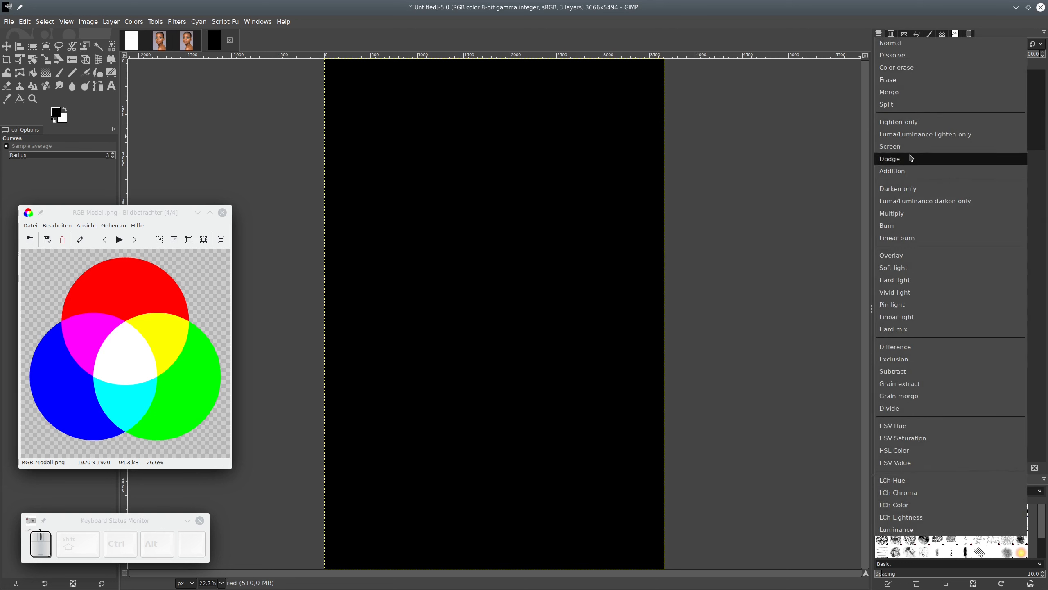
{"action": "left_click", "coordinate": [920, 171]}
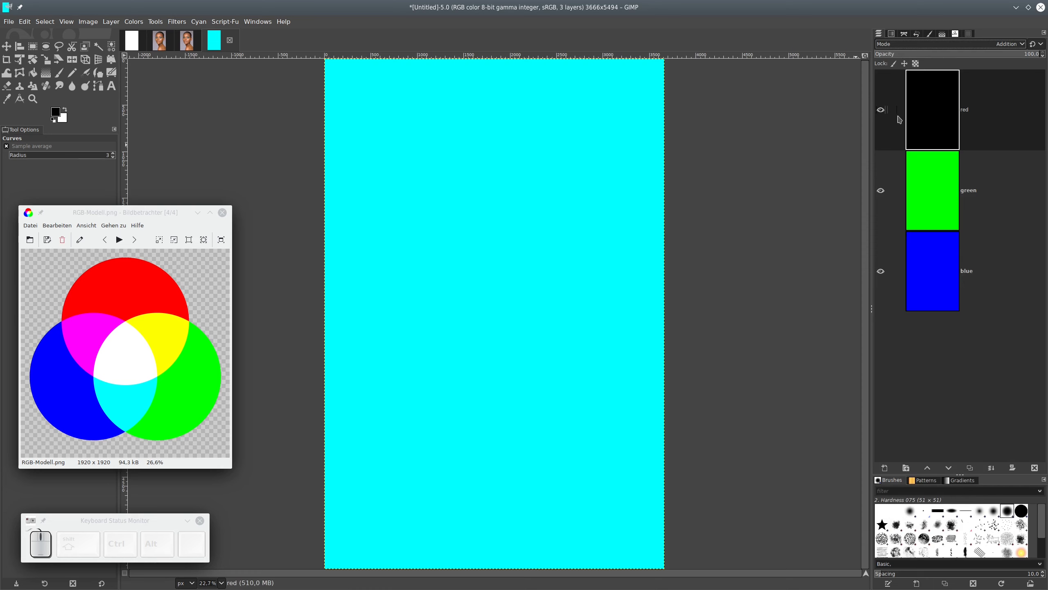
- Undo the blend mode change, the merge and the red layer duplication to restore the three original colour layers
{"action": "left_click", "coordinate": [939, 107]}
{"action": "key", "text": "ctrl"}
{"action": "key", "text": "ctrl+z"}
{"action": "key", "text": "ctrl+z"}
{"action": "key", "text": "ctrl+z"}
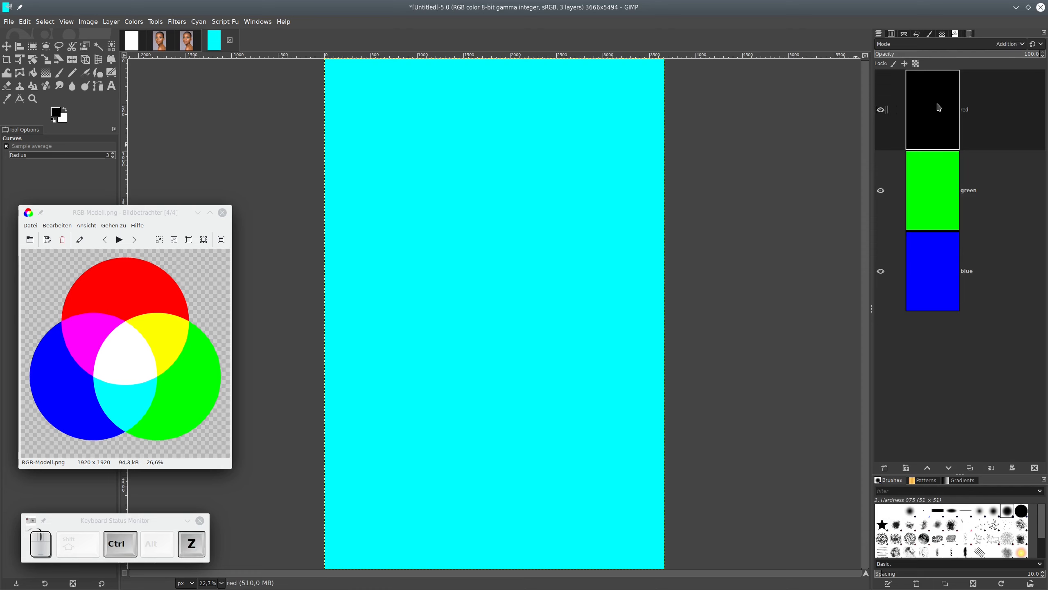
{"action": "key", "text": "ctrl+z"}
{"action": "key", "text": "ctrl+z"}
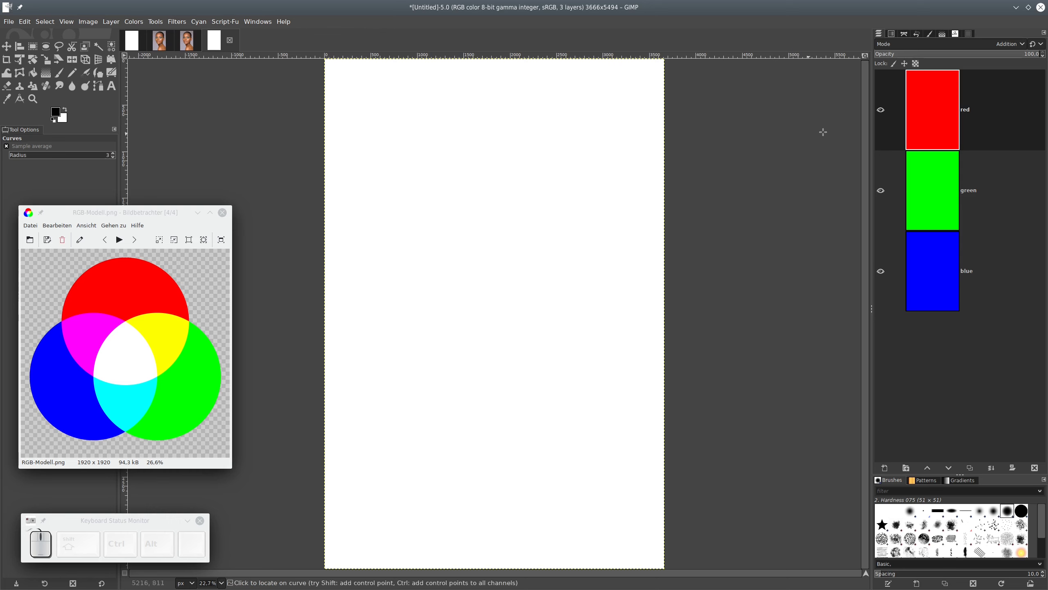
- Darken the red layer with Curves, setting output 129 at input 255 in the Value channel
{"action": "left_click", "coordinate": [929, 207]}
{"action": "left_click", "coordinate": [929, 272]}
{"action": "left_click", "coordinate": [938, 104]}
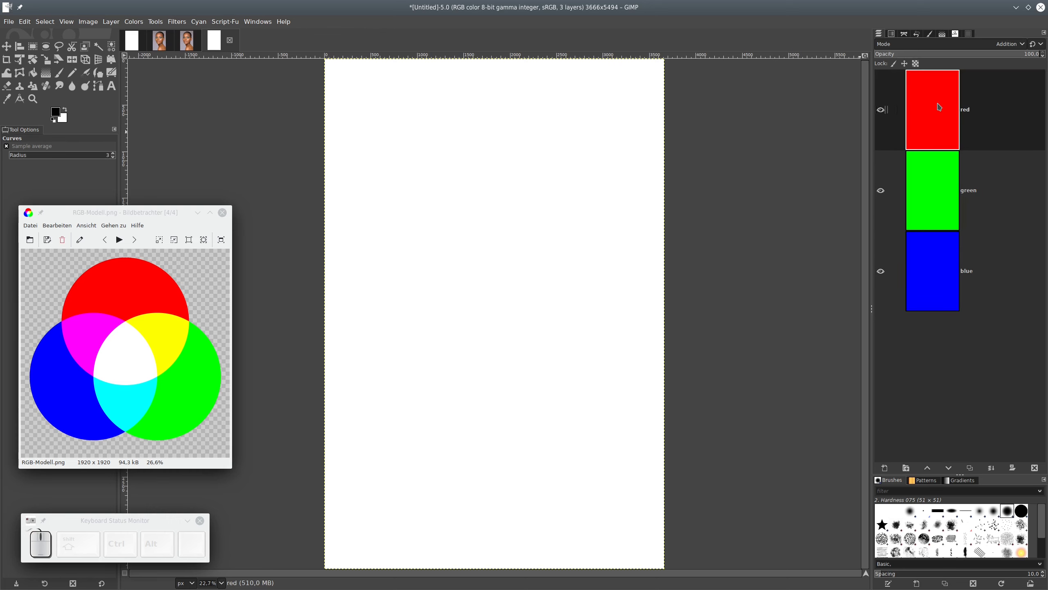
{"action": "left_click", "coordinate": [134, 23]}
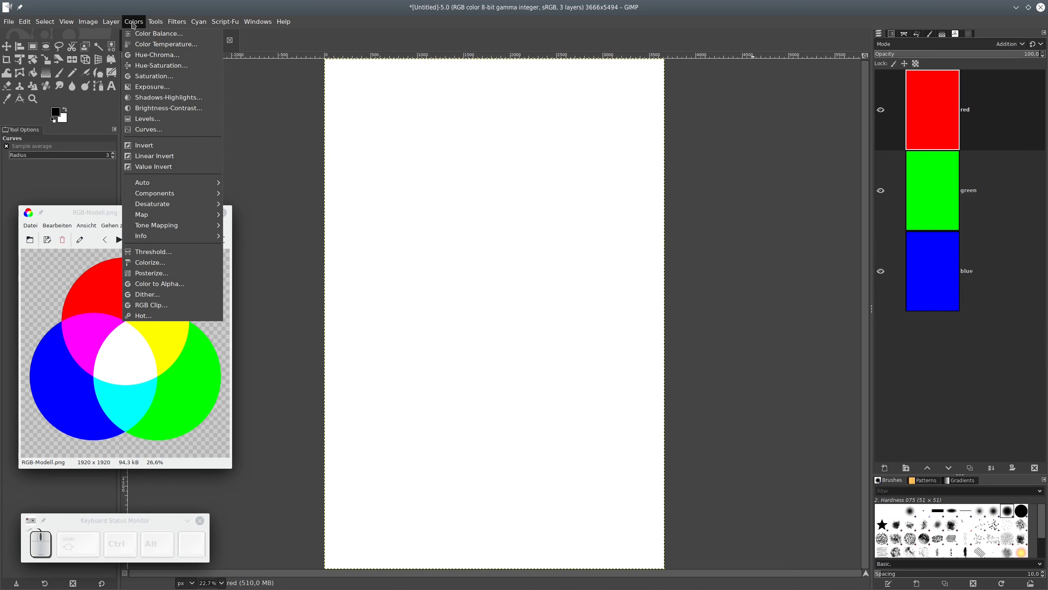
{"action": "left_click", "coordinate": [145, 129]}
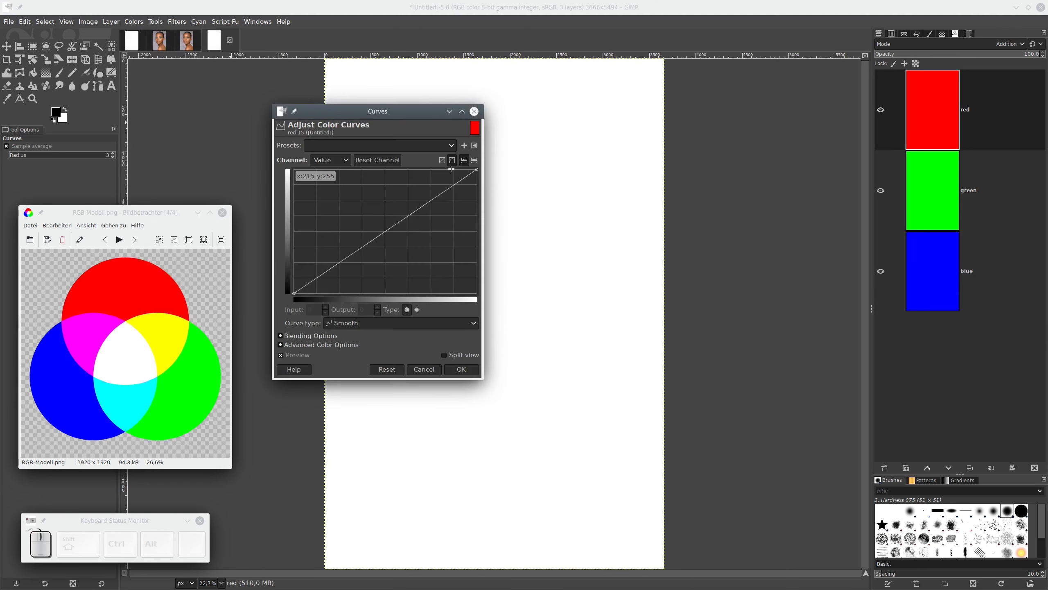
{"action": "left_click_drag", "start_coordinate": [476, 170], "coordinate": [477, 232]}
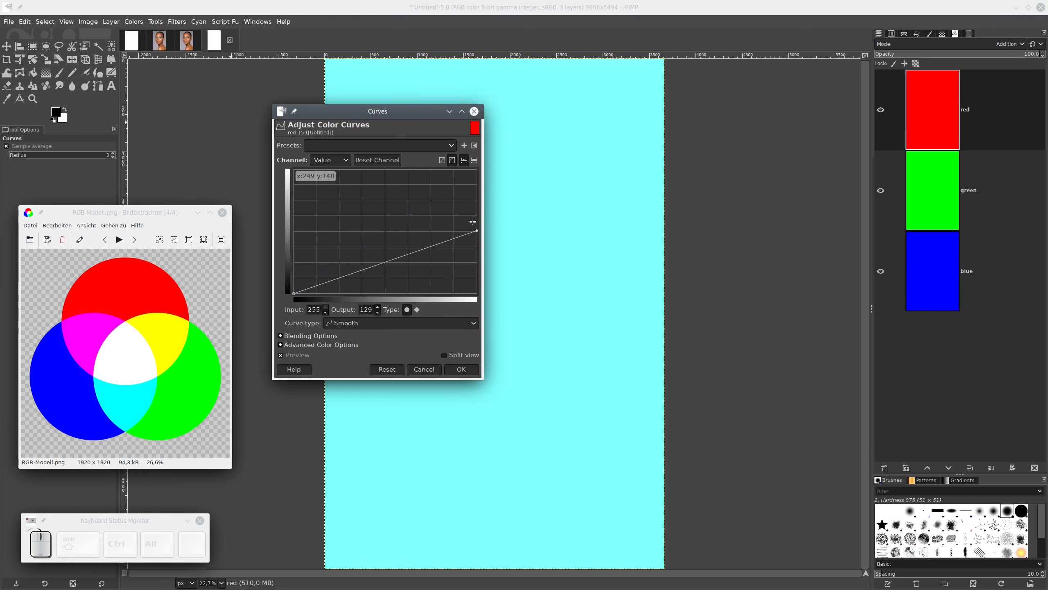
{"action": "left_click", "coordinate": [461, 369]}
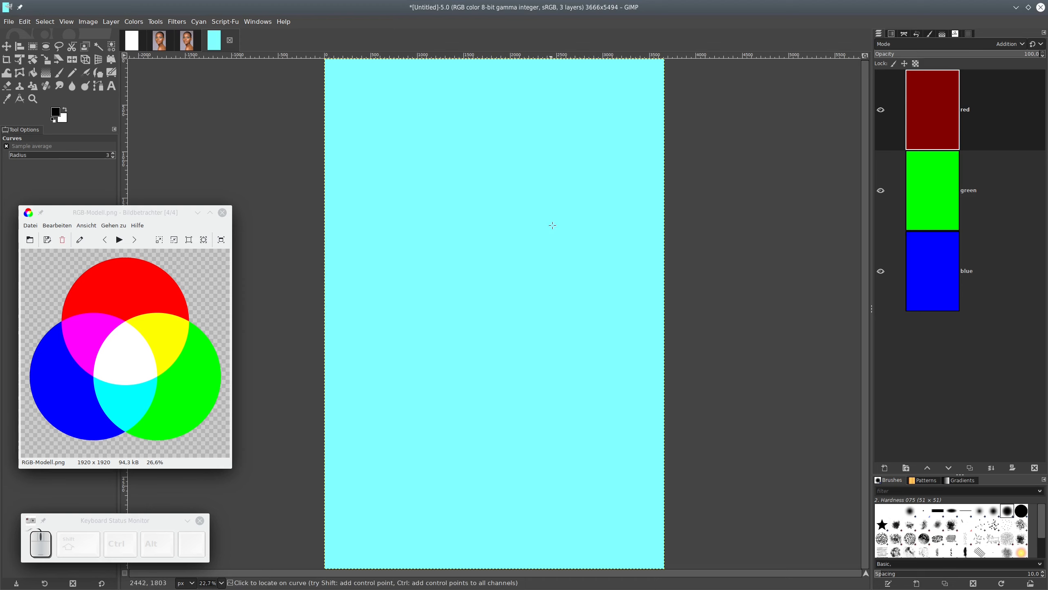
- Repeat the same Curves adjustment on the green layer and on the blue layer
{"action": "left_click", "coordinate": [927, 193]}
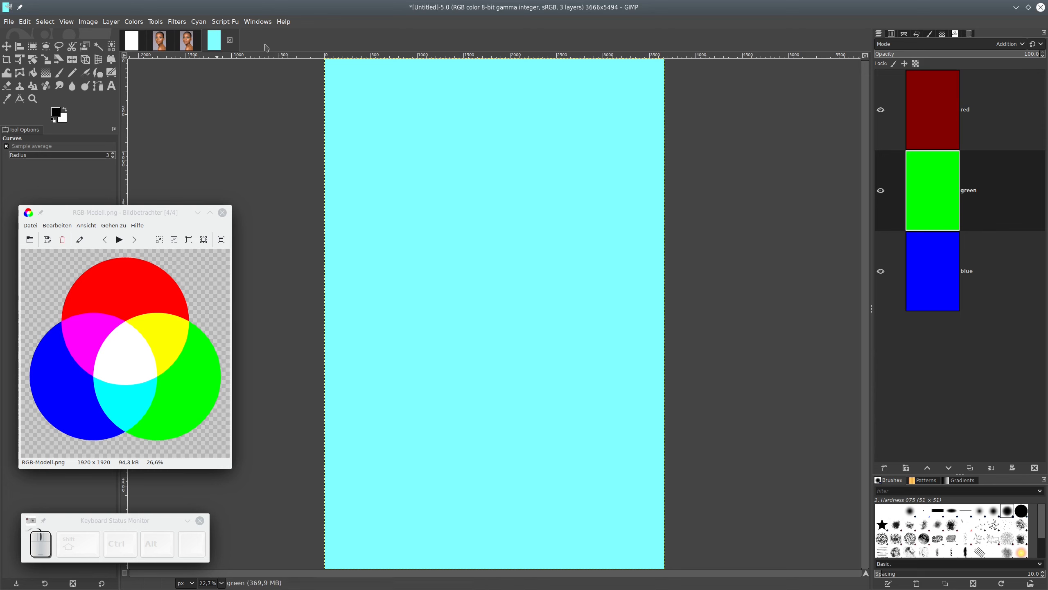
{"action": "left_click", "coordinate": [180, 22]}
{"action": "left_click", "coordinate": [190, 38]}
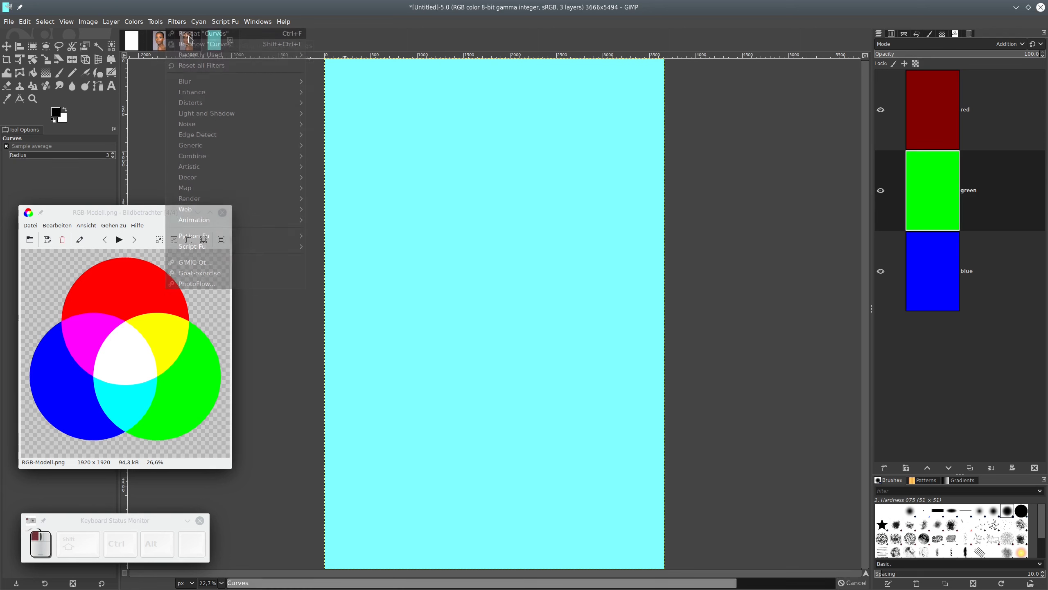
{"action": "left_click", "coordinate": [897, 265]}
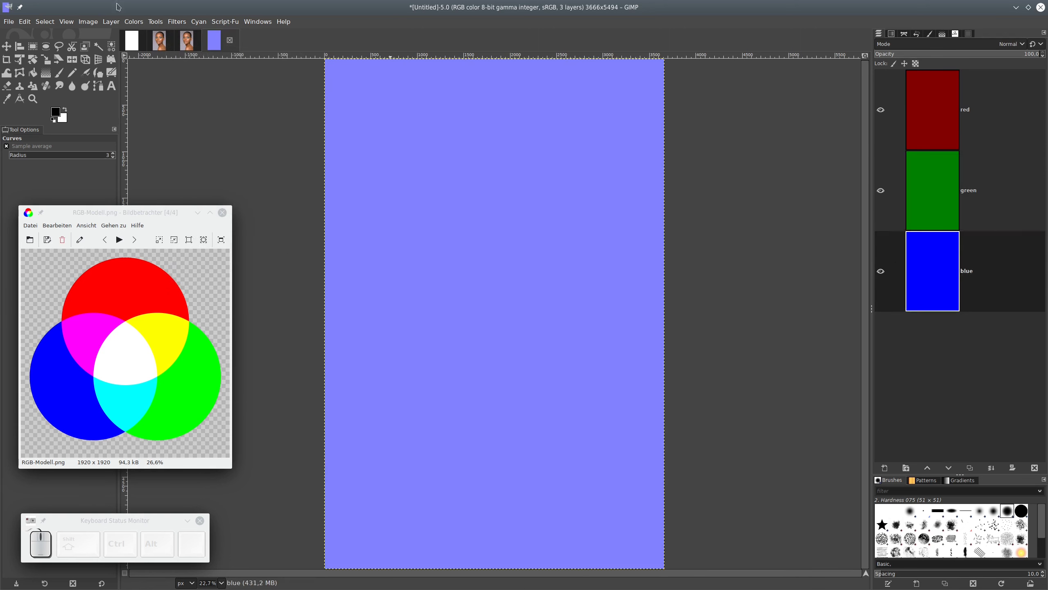
{"action": "left_click", "coordinate": [175, 23]}
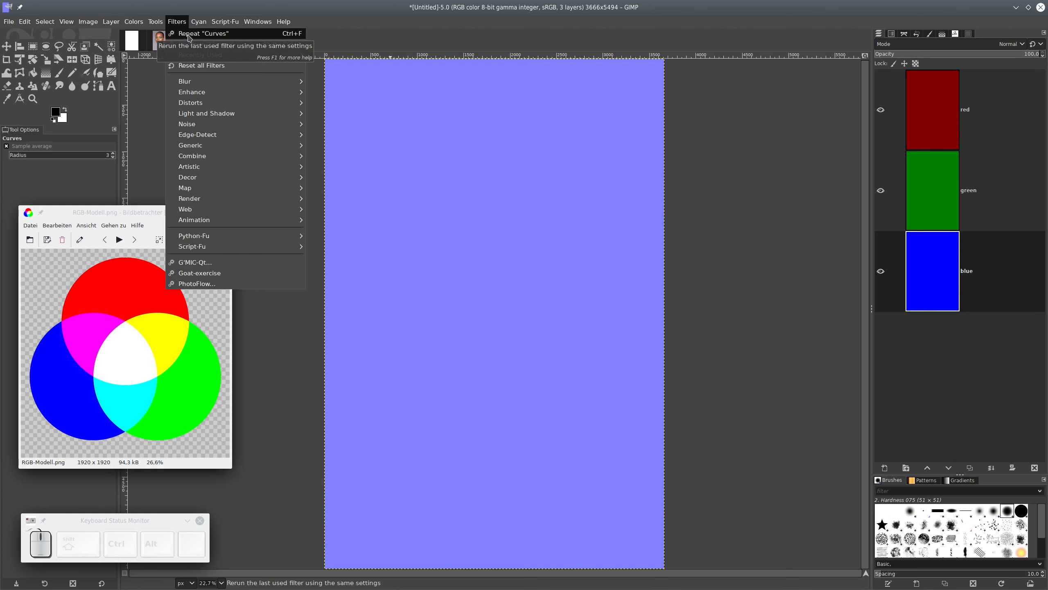
{"action": "left_click", "coordinate": [189, 35]}
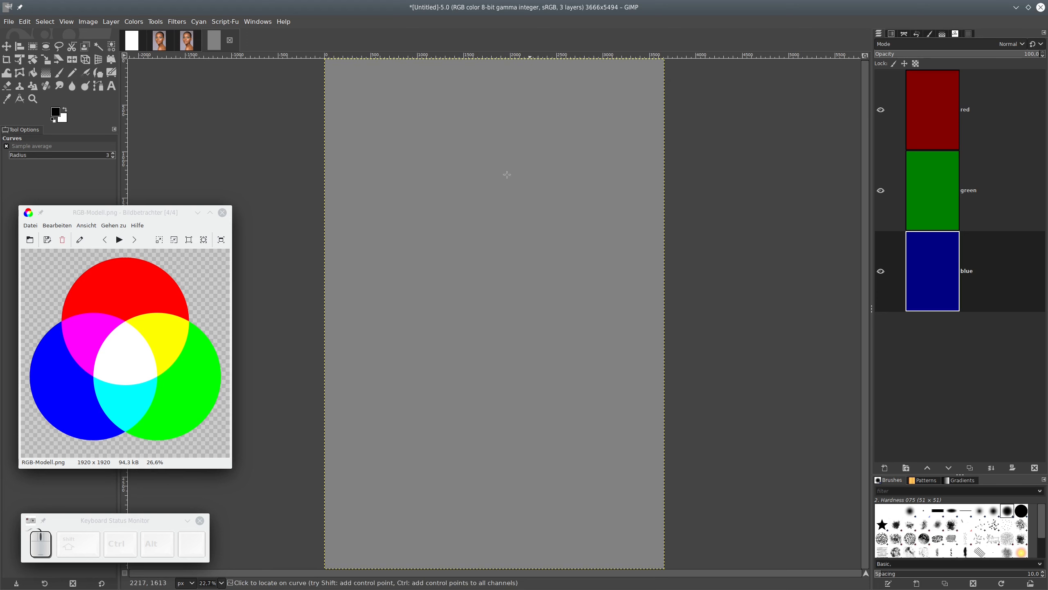
- Compare the grey mix with the portrait photo and duplicate the grey three-layer image, ending in the duplicate
{"action": "left_click", "coordinate": [186, 43]}
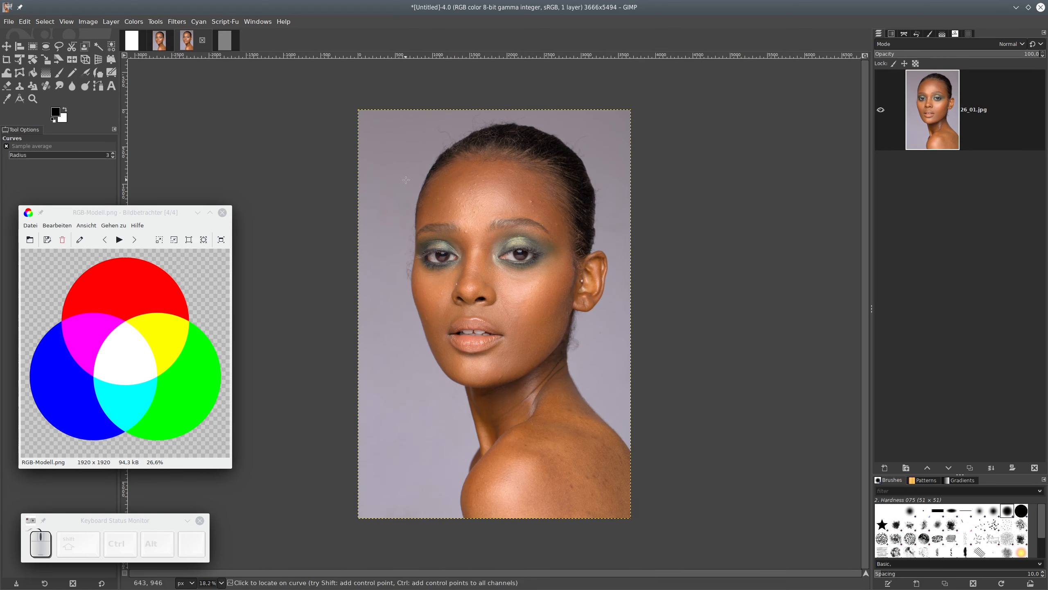
{"action": "left_click", "coordinate": [225, 40]}
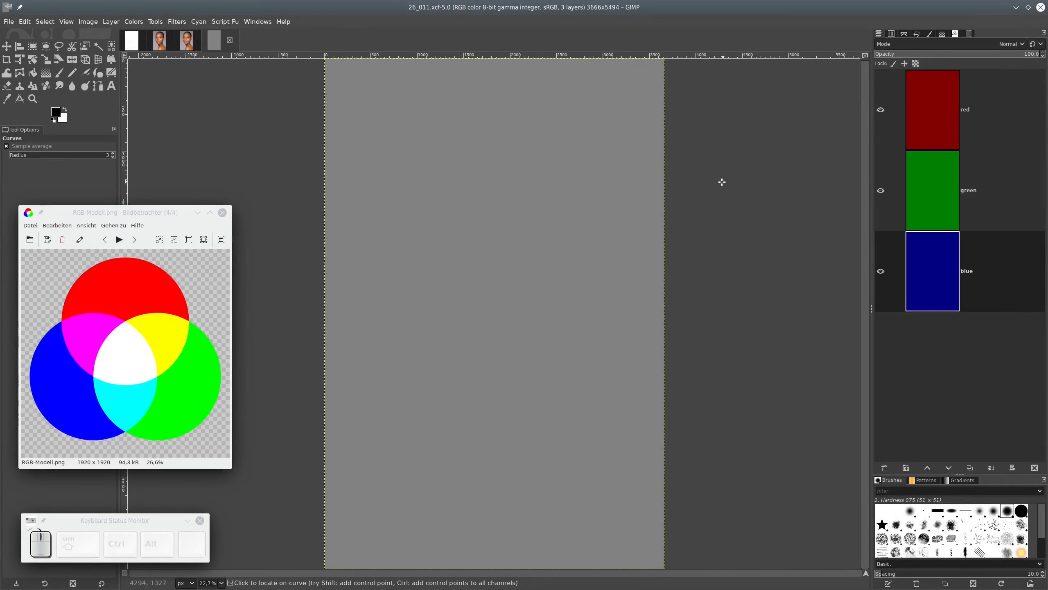
{"action": "key", "text": "ctrl"}
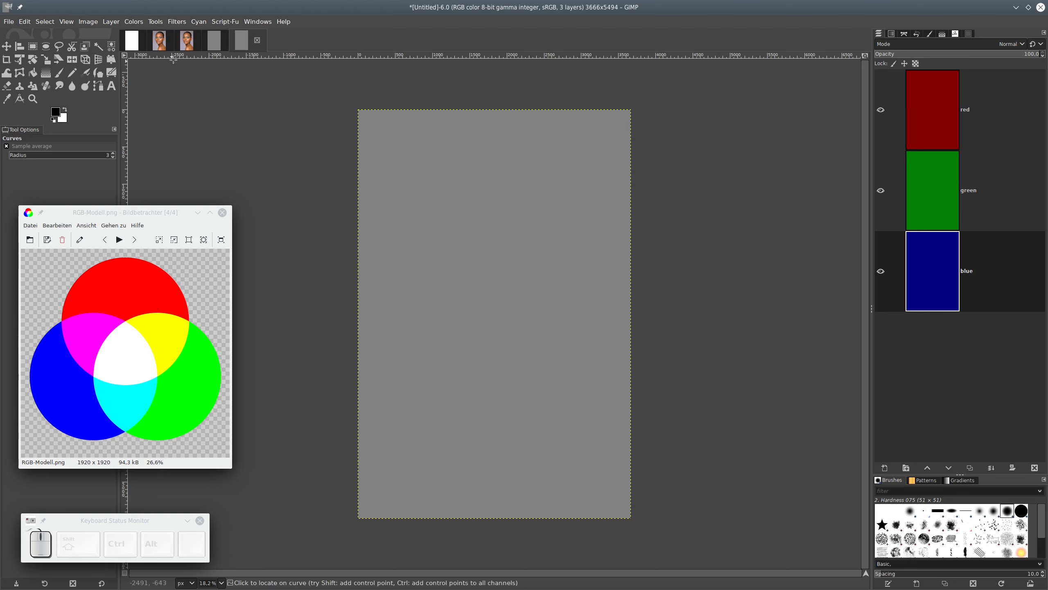
{"action": "left_click", "coordinate": [194, 47]}
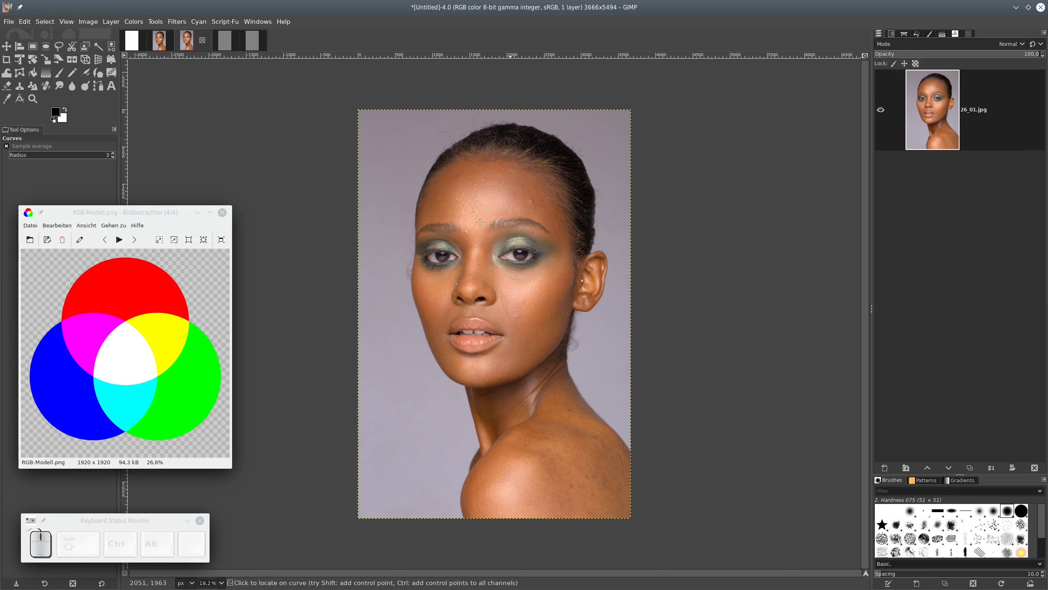
{"action": "left_click", "coordinate": [253, 42]}
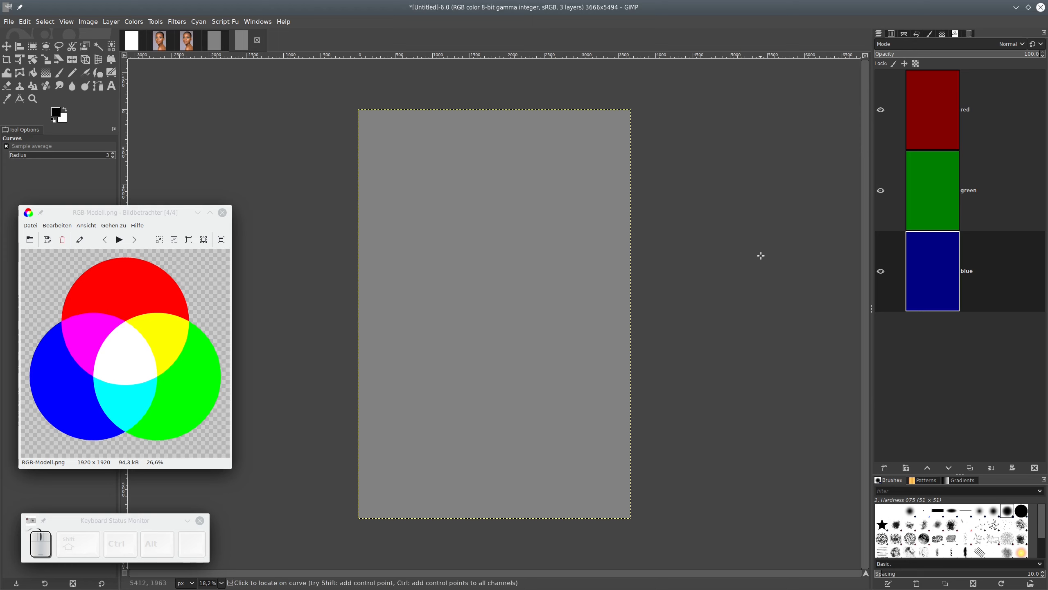
- Darken the blue layer of the duplicated image with Curves, setting output 44 at input 254 in the Value channel
{"action": "left_click", "coordinate": [940, 277]}
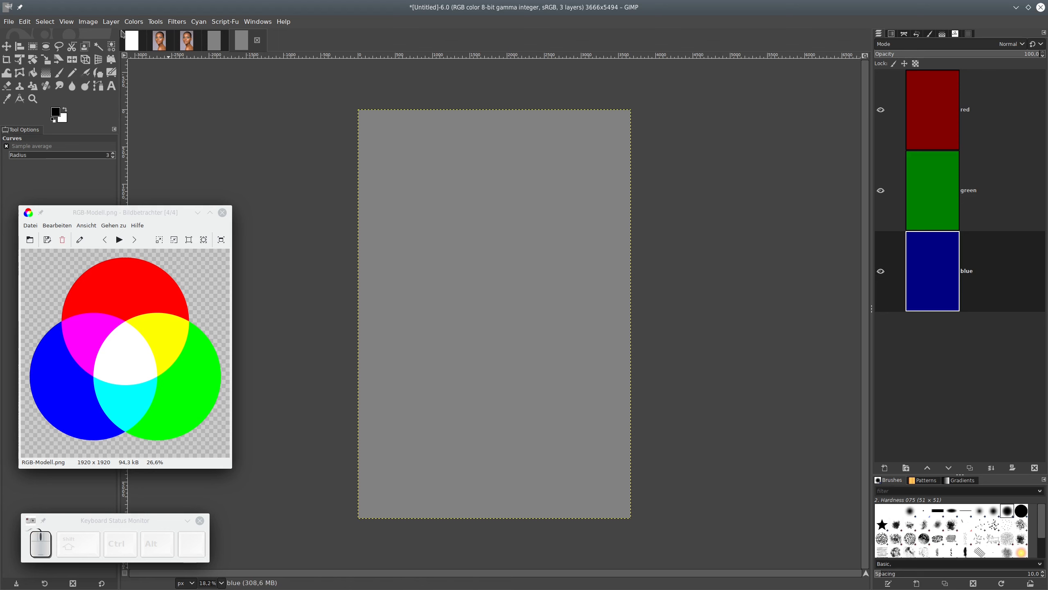
{"action": "left_click", "coordinate": [140, 23]}
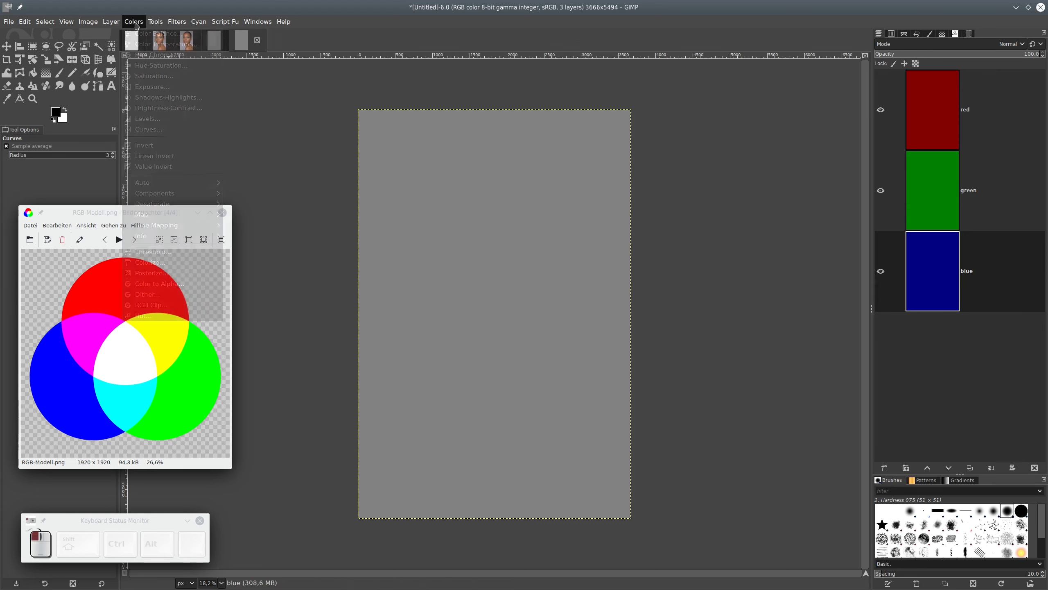
{"action": "left_click", "coordinate": [150, 130]}
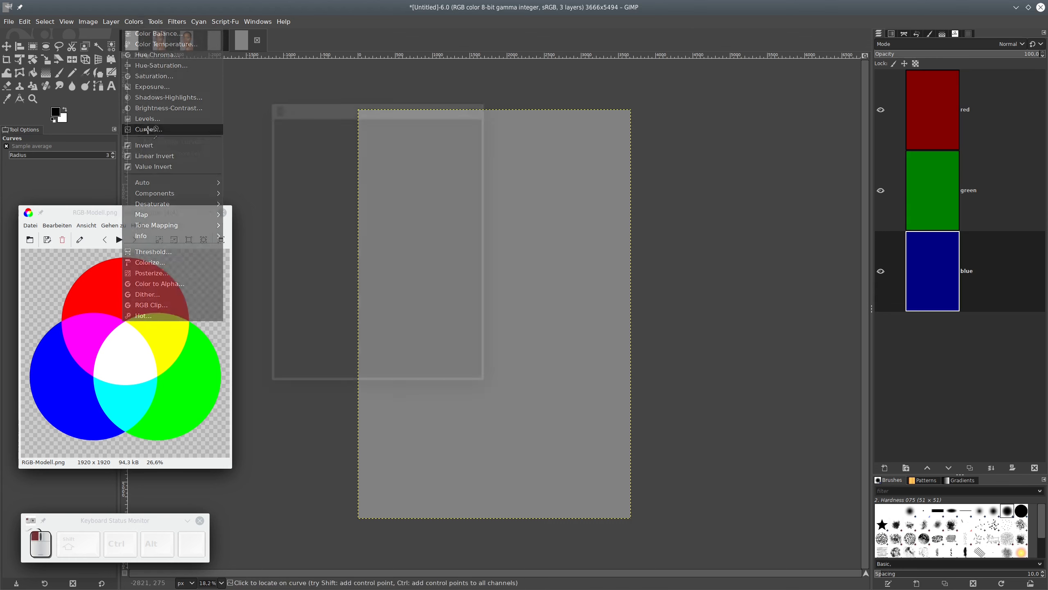
{"action": "left_click_drag", "start_coordinate": [477, 170], "coordinate": [476, 273]}
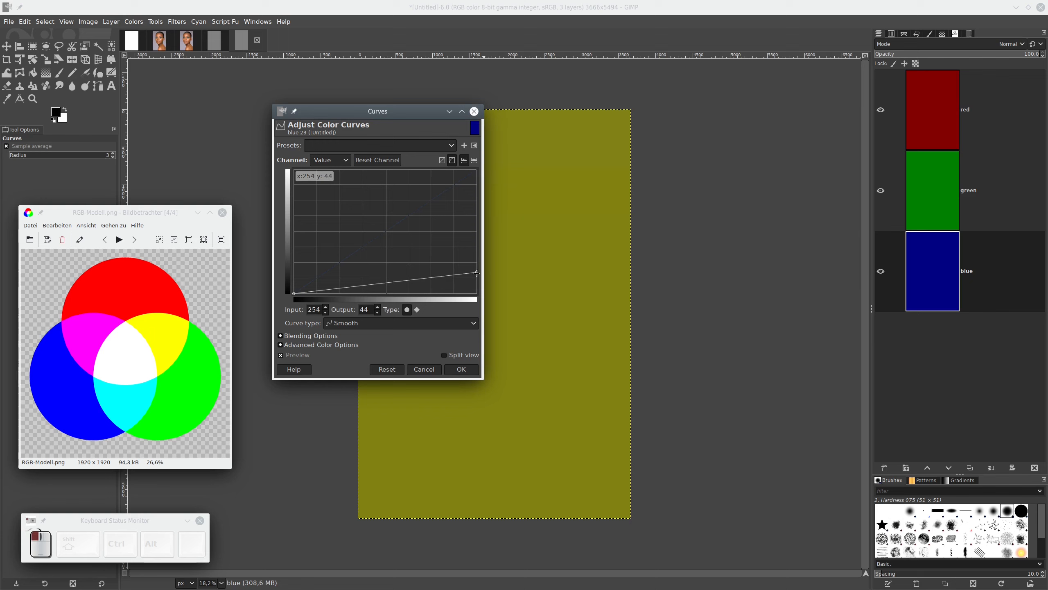
{"action": "left_click", "coordinate": [454, 372]}
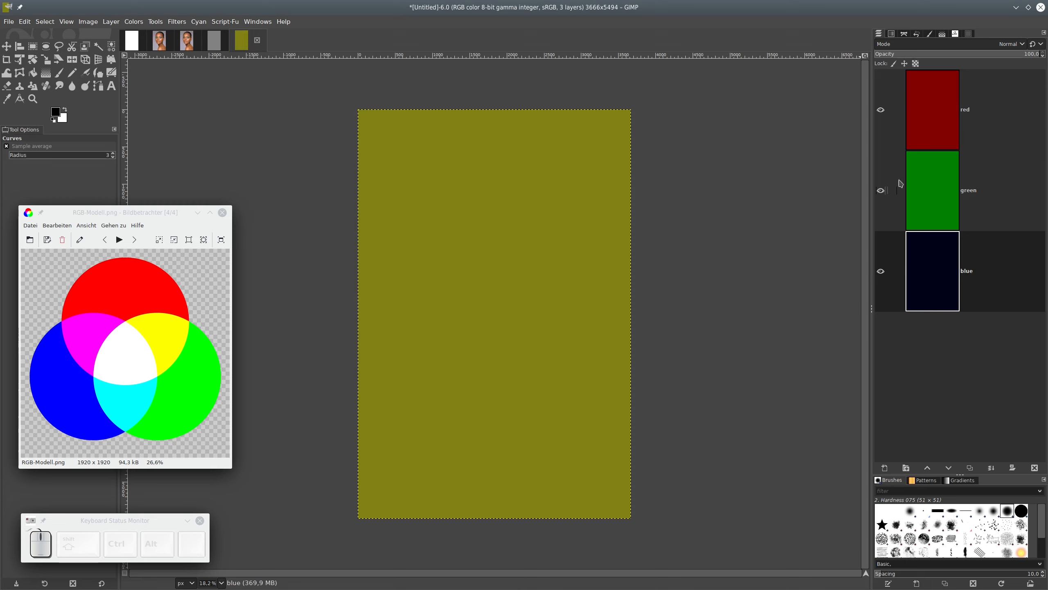
- Darken the green layer with Curves, setting output 125 at input 255 in the Value channel
{"action": "left_click", "coordinate": [936, 179]}
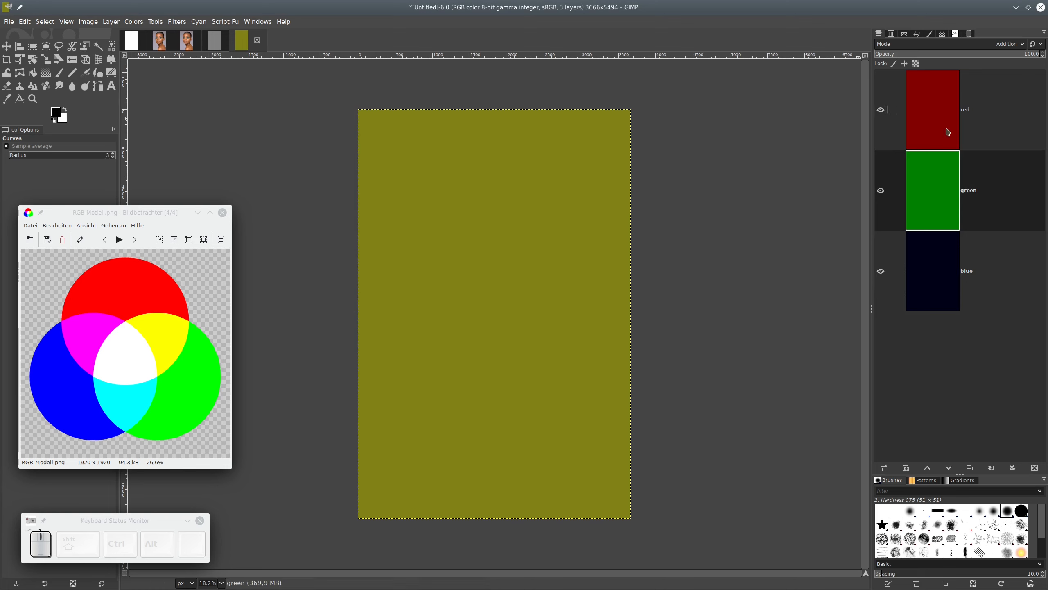
{"action": "left_click", "coordinate": [925, 110]}
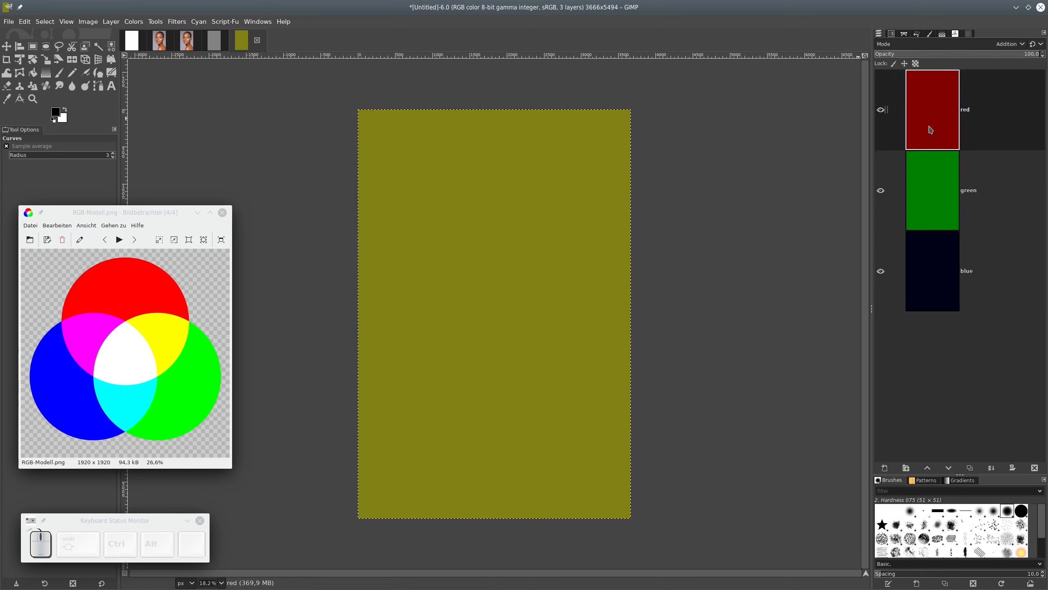
{"action": "left_click", "coordinate": [929, 184]}
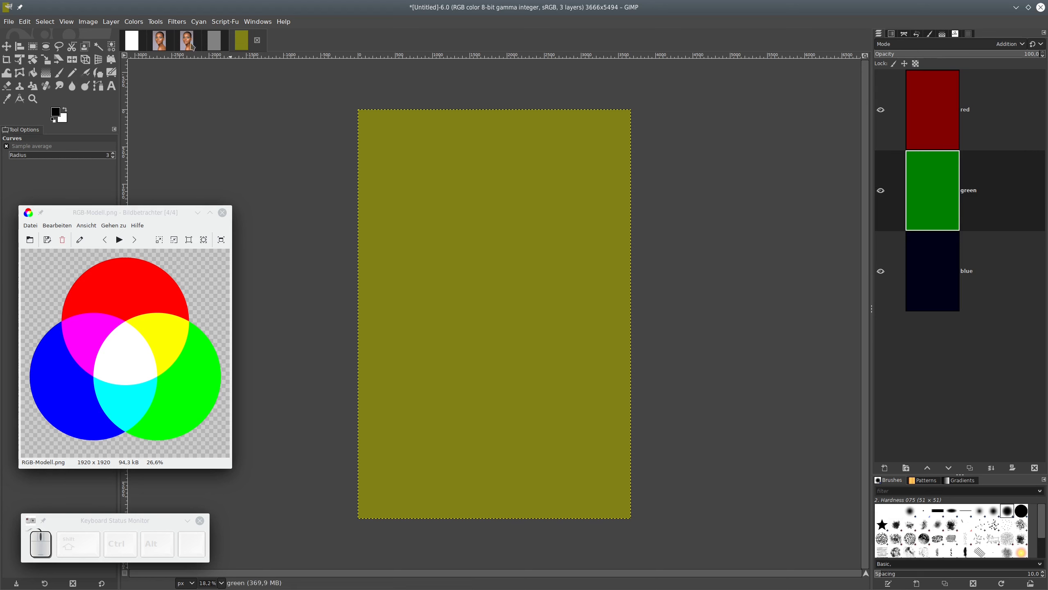
{"action": "left_click", "coordinate": [133, 22]}
{"action": "left_click", "coordinate": [148, 130]}
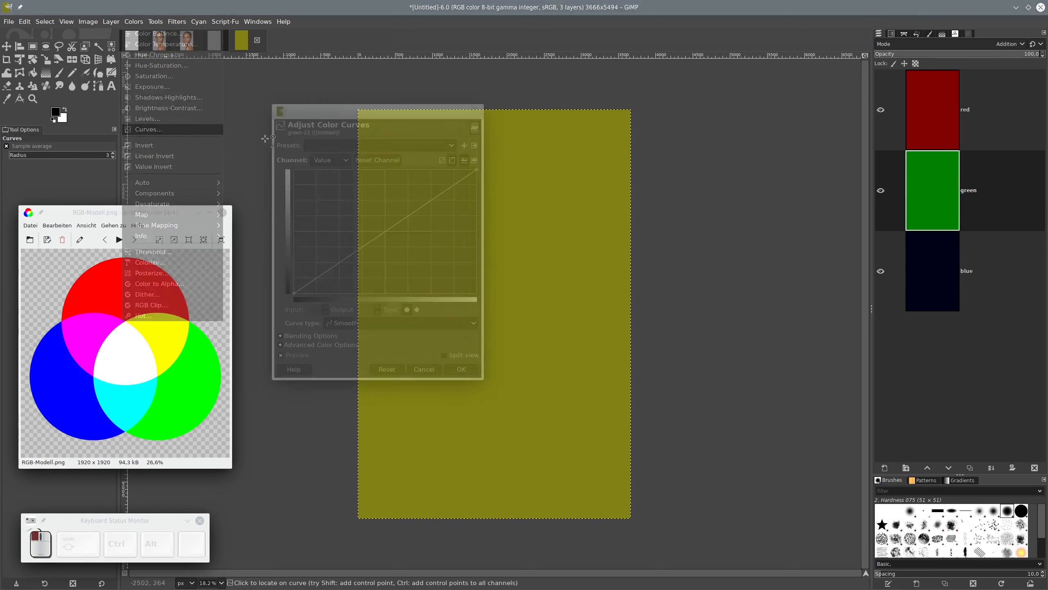
{"action": "left_click_drag", "start_coordinate": [475, 170], "coordinate": [476, 234]}
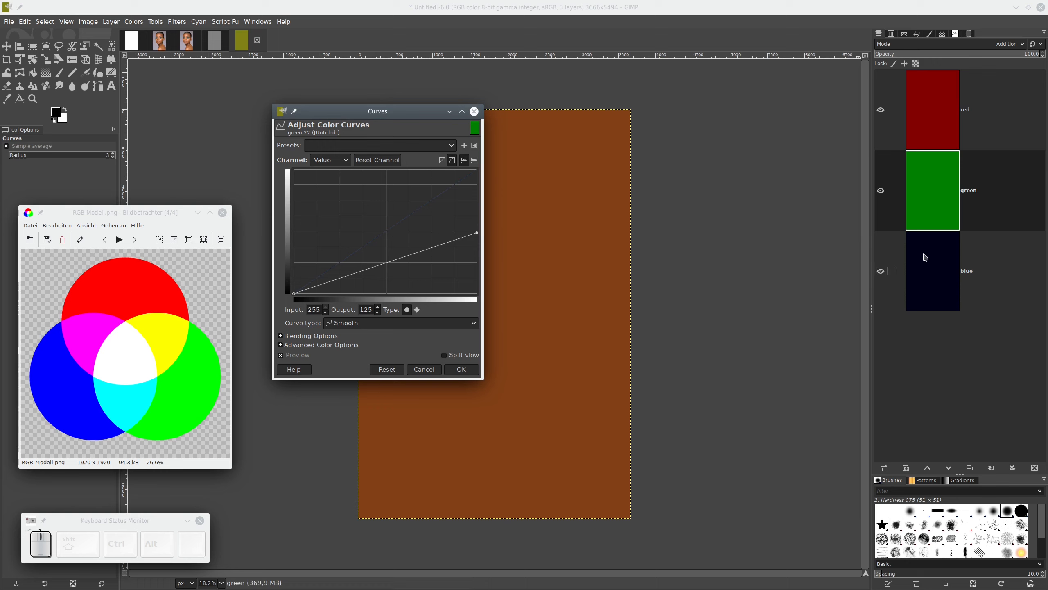
{"action": "left_click", "coordinate": [476, 233]}
{"action": "left_click", "coordinate": [461, 370]}
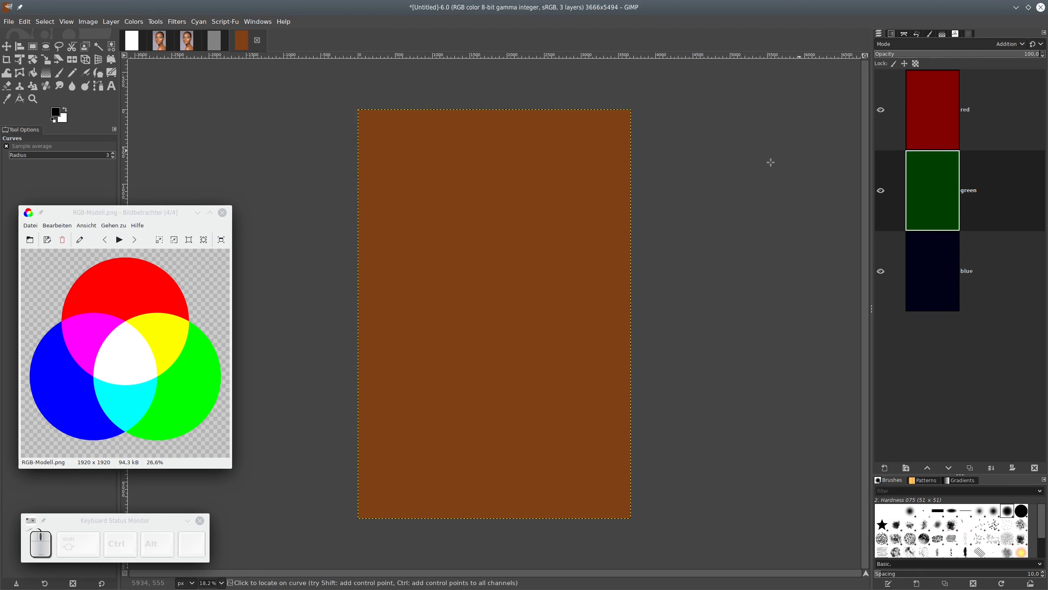
- Compare the brown mix with the skin tones in the portrait photo, and select the red layer of the mix
{"action": "left_click", "coordinate": [188, 40]}
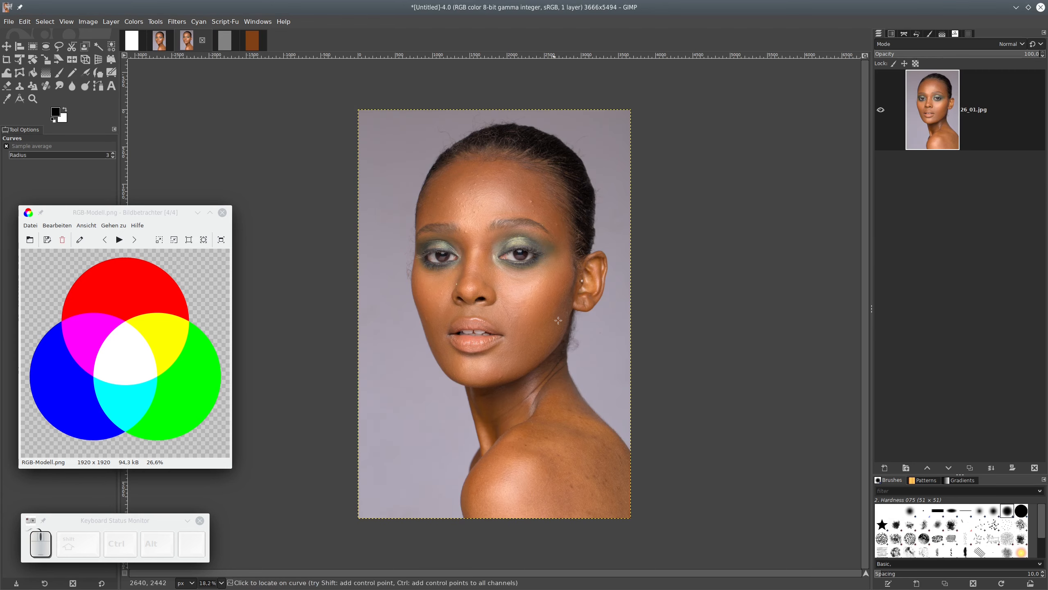
{"action": "left_click", "coordinate": [253, 41]}
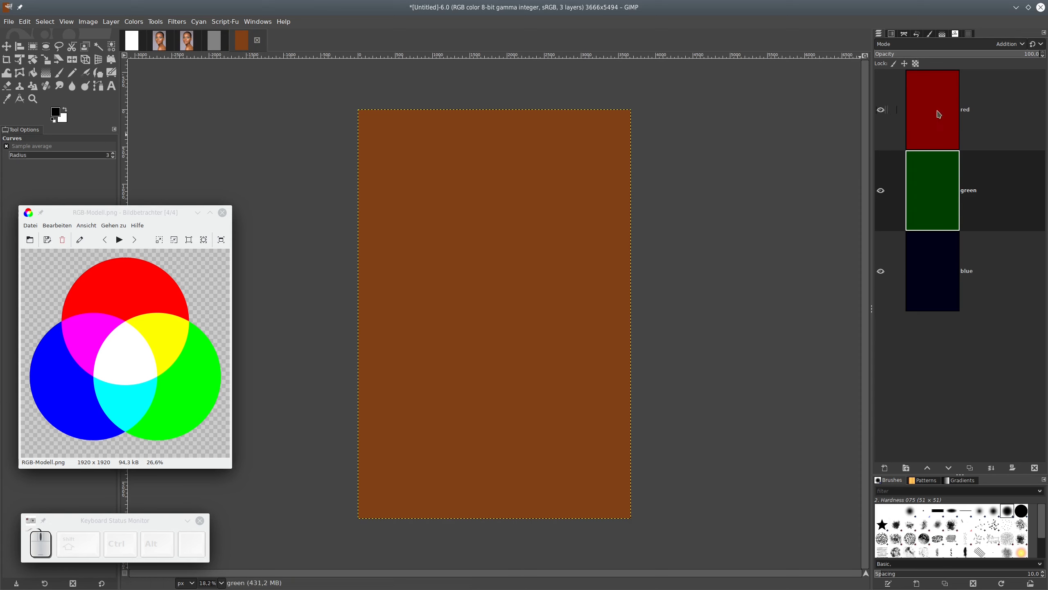
{"action": "left_click", "coordinate": [924, 91]}
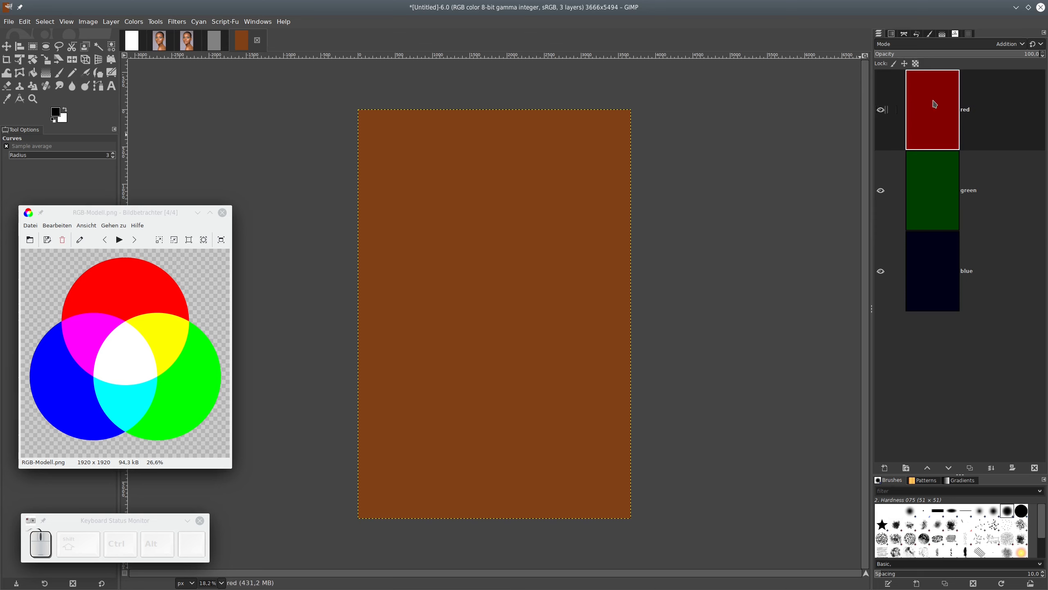
- Review the brown mix's layers one by one, ending with the blue layer selected
{"action": "left_click", "coordinate": [937, 196]}
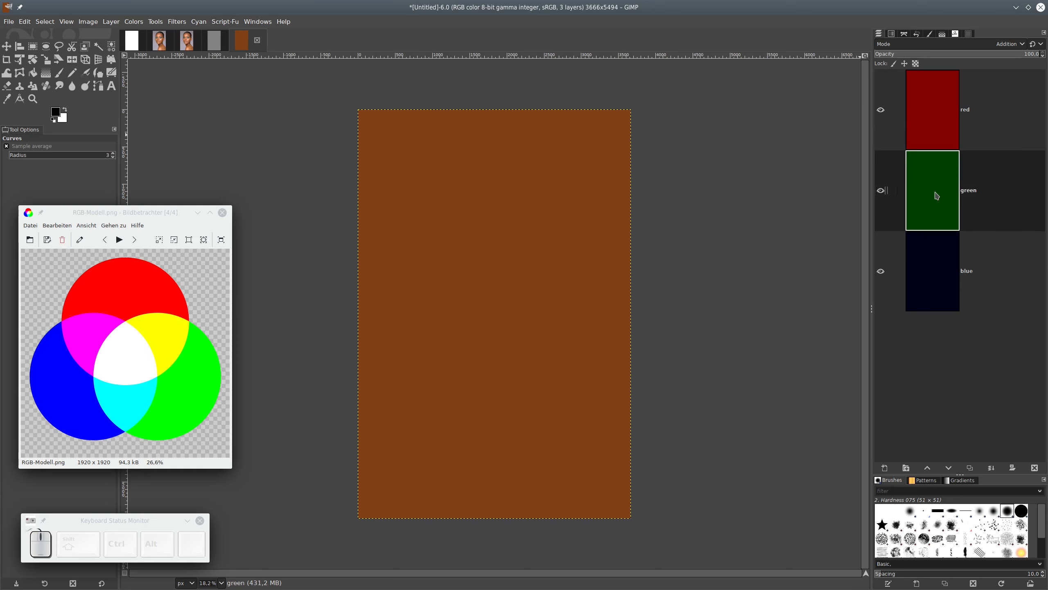
{"action": "left_click", "coordinate": [938, 282]}
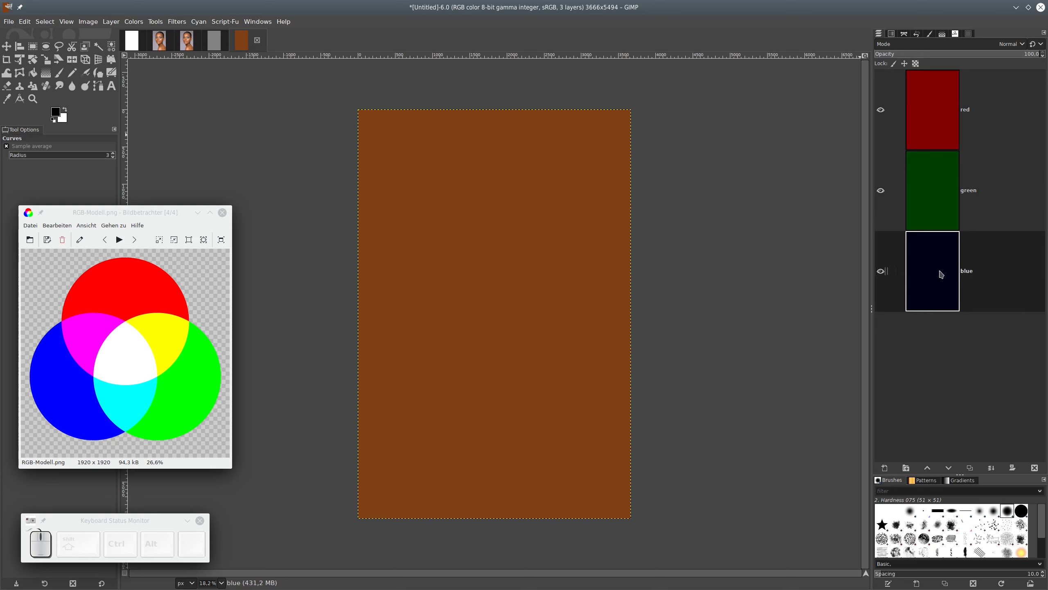
{"action": "left_click", "coordinate": [923, 102]}
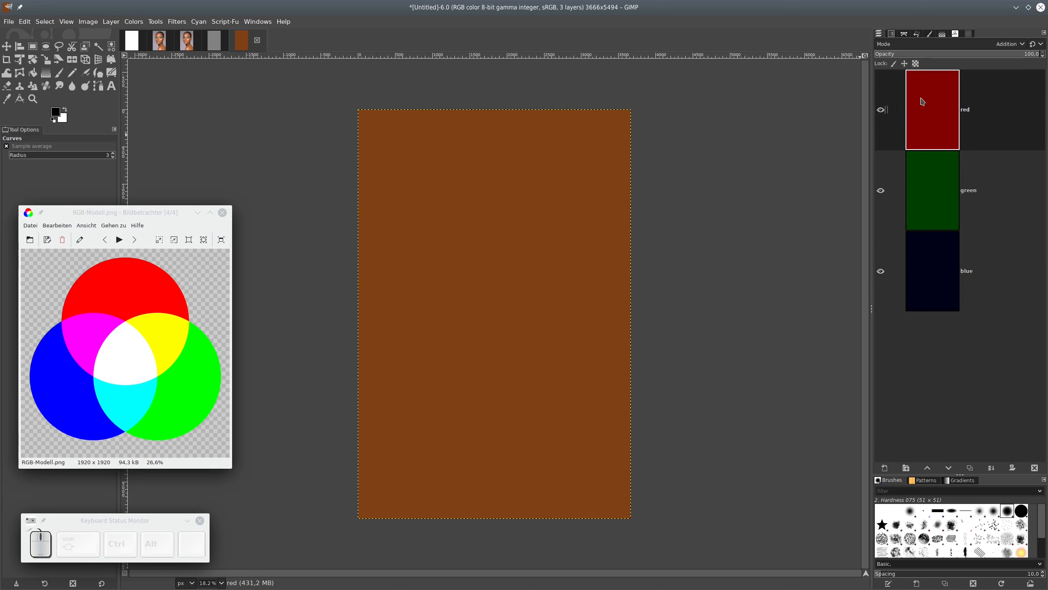
{"action": "left_click", "coordinate": [936, 186]}
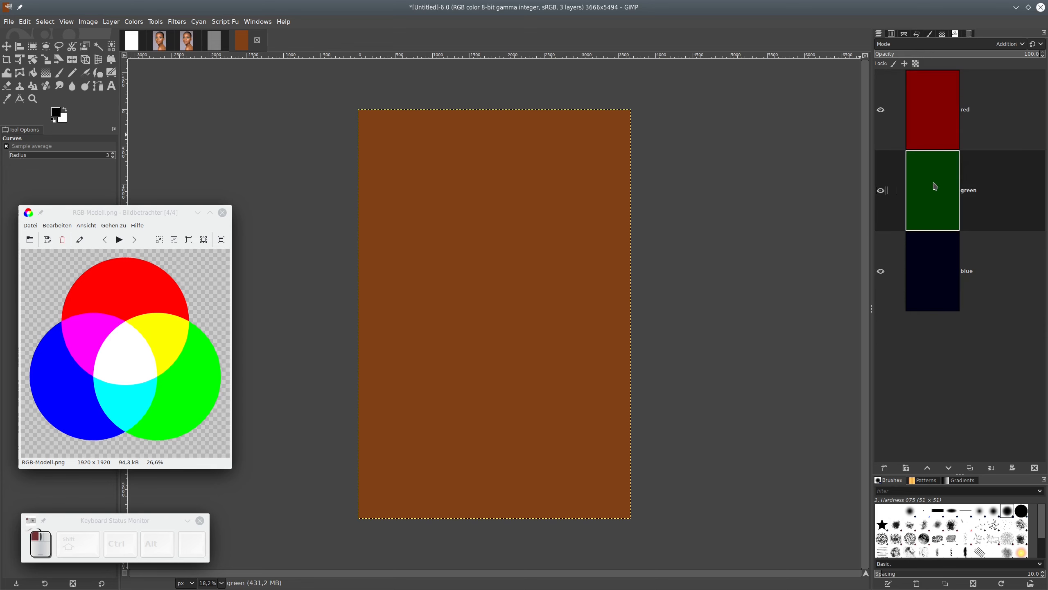
{"action": "left_click", "coordinate": [943, 276]}
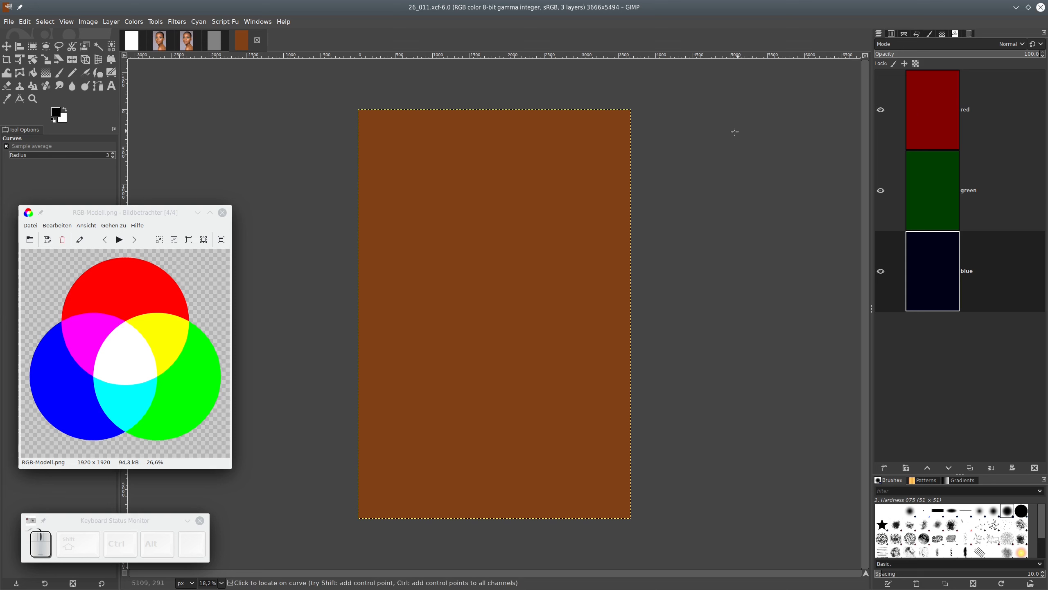
- Duplicate the portrait photo's layer twice to get three identical layers, and compare the stack with the pure red, green and blue layer image
{"action": "left_click", "coordinate": [159, 43]}
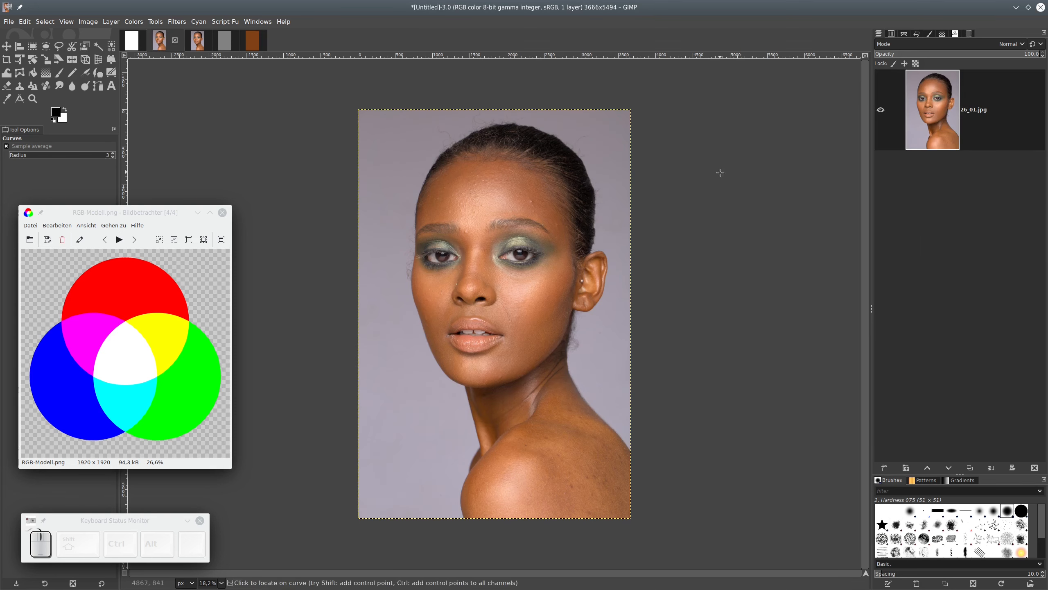
{"action": "key", "text": "ctrl+shift+j"}
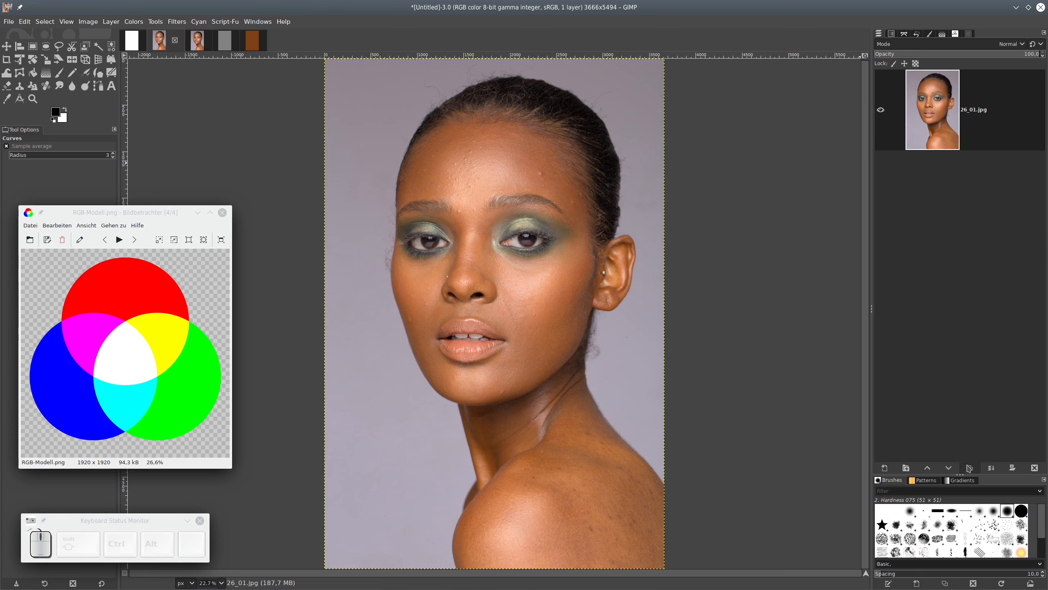
{"action": "left_click", "coordinate": [970, 468]}
{"action": "left_click_drag", "start_coordinate": [910, 196], "coordinate": [939, 111]}
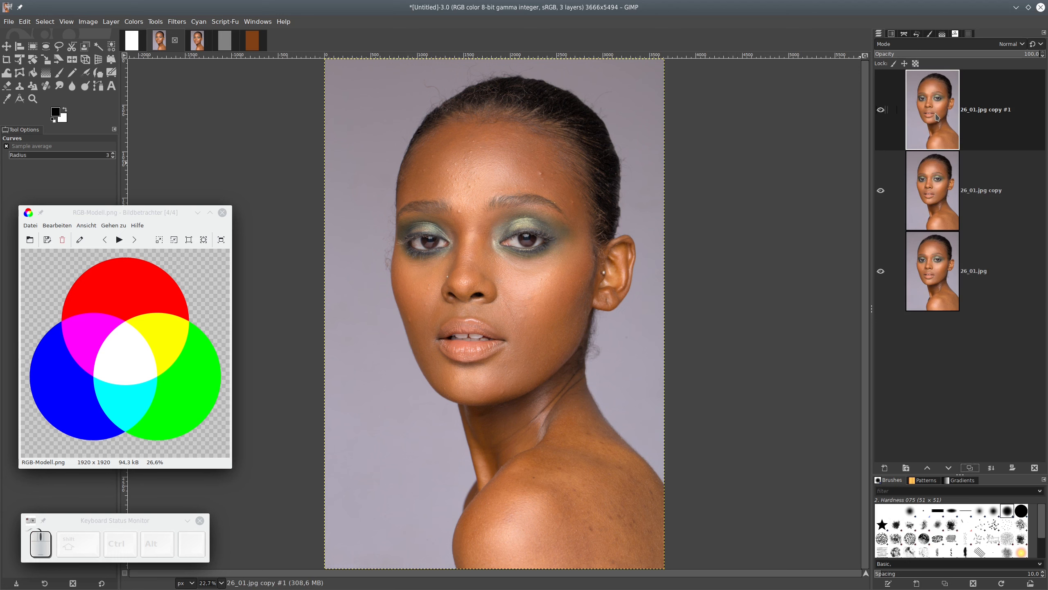
{"action": "left_click", "coordinate": [132, 42]}
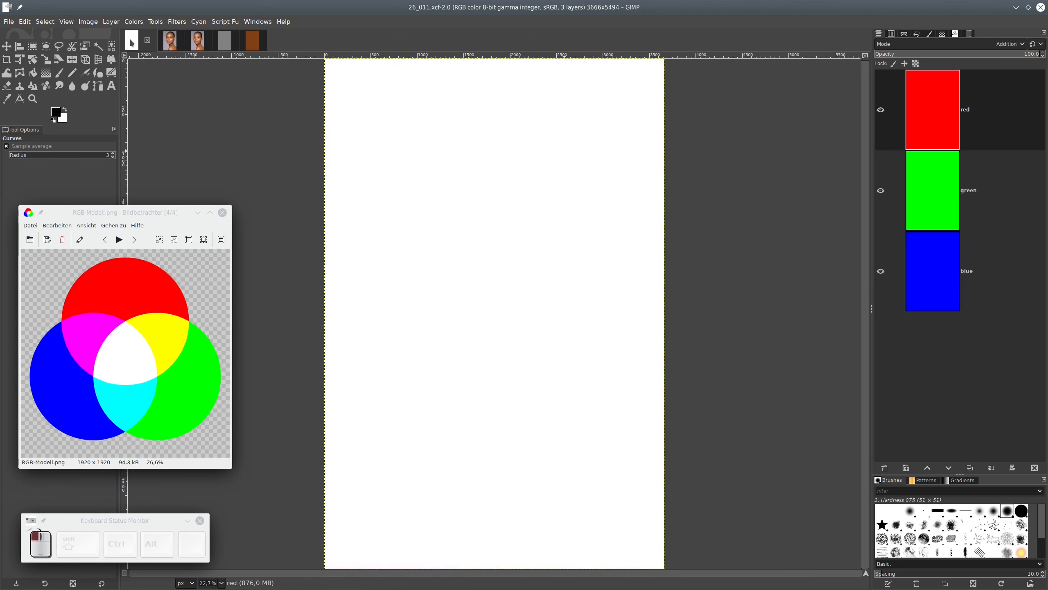
{"action": "left_click", "coordinate": [164, 40]}
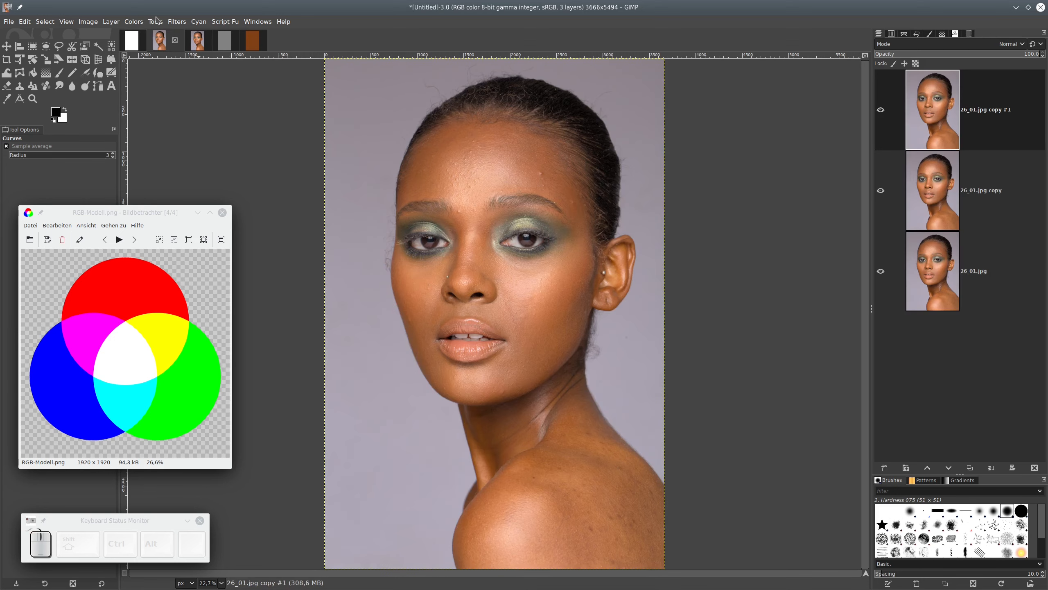
- Reduce the topmost portrait copy to its red component with Curves, setting output 0 at input 255 in the Green and Blue channels
{"action": "left_click", "coordinate": [140, 24]}
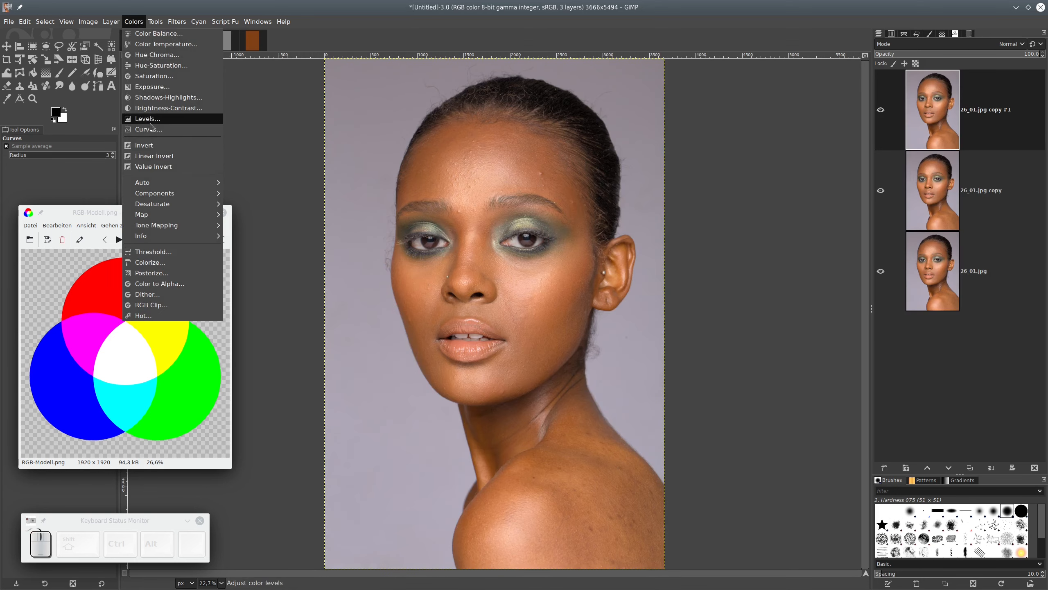
{"action": "left_click", "coordinate": [148, 130]}
{"action": "left_click", "coordinate": [327, 159]}
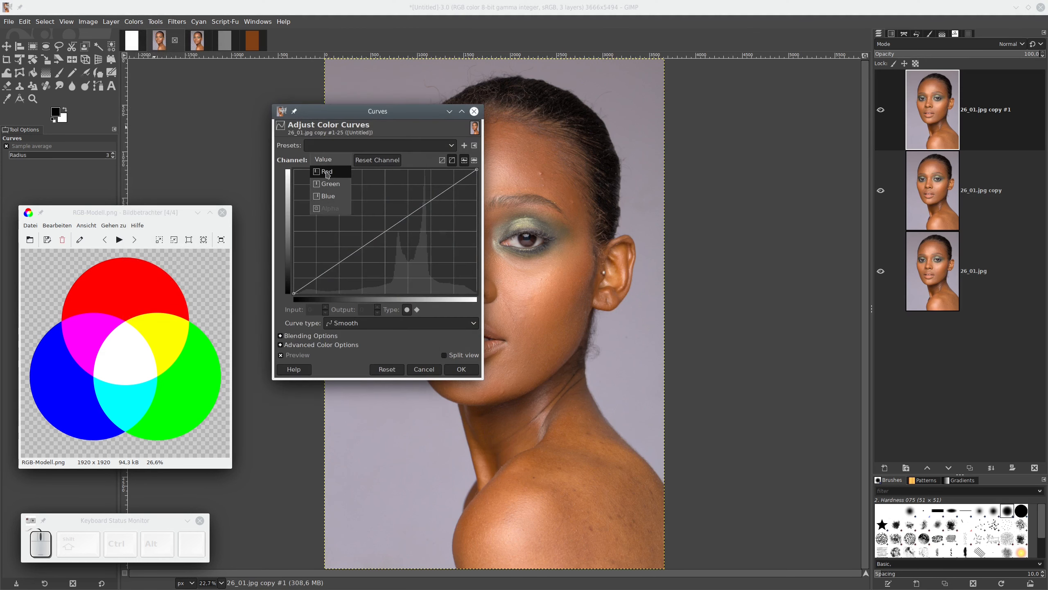
{"action": "left_click", "coordinate": [330, 183]}
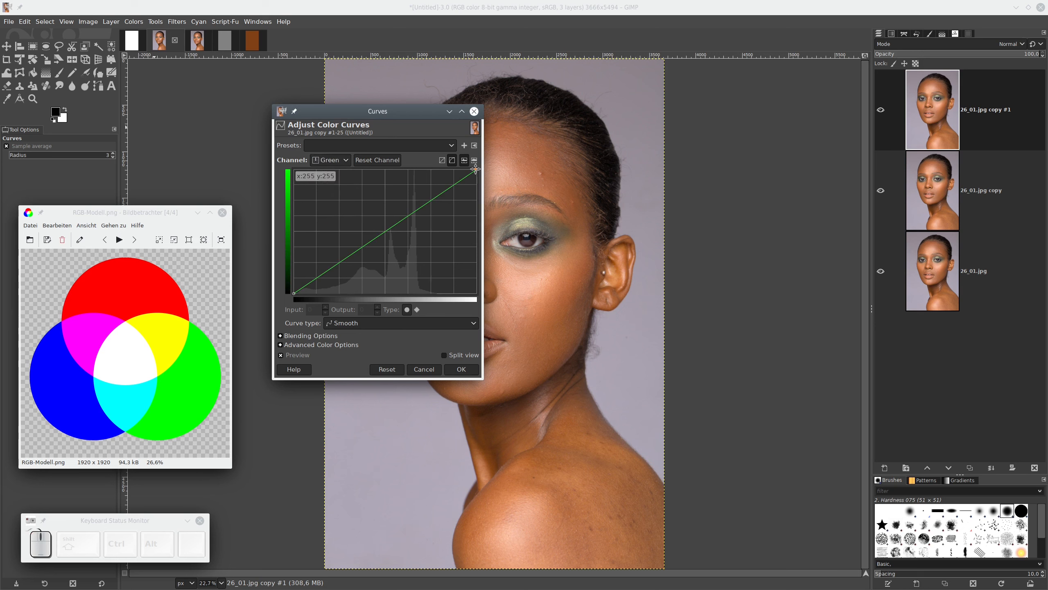
{"action": "left_click_drag", "start_coordinate": [477, 169], "coordinate": [478, 281]}
{"action": "left_click", "coordinate": [330, 160]}
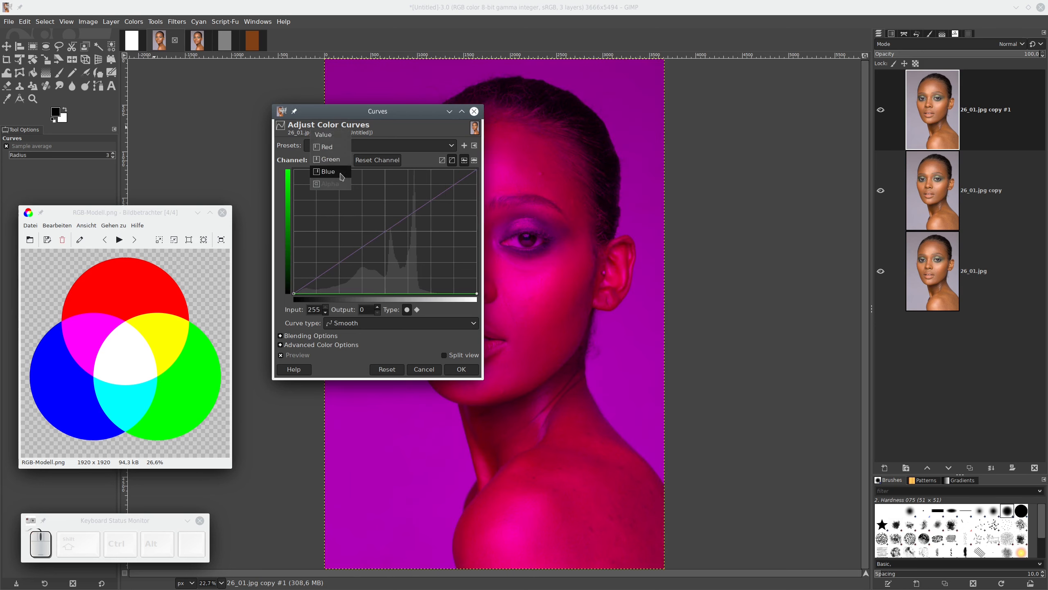
{"action": "left_click", "coordinate": [328, 172]}
{"action": "left_click_drag", "start_coordinate": [477, 169], "coordinate": [477, 294]}
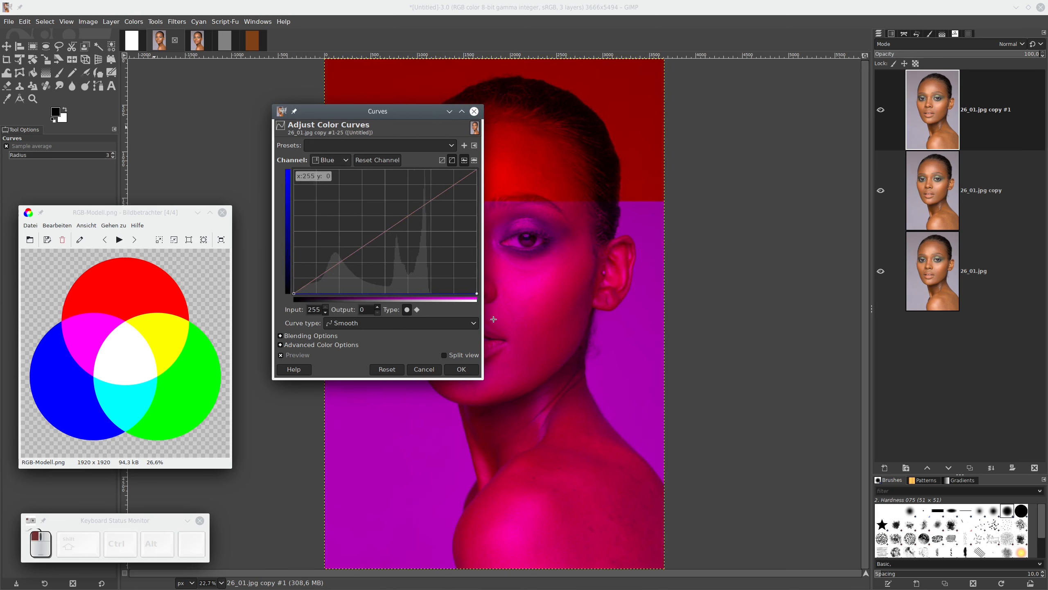
{"action": "left_click", "coordinate": [461, 369]}
- Reduce the middle portrait copy to its green component with Curves, setting output 0 at input 255 in the Red and Blue channels
{"action": "key", "text": "Page_Down"}
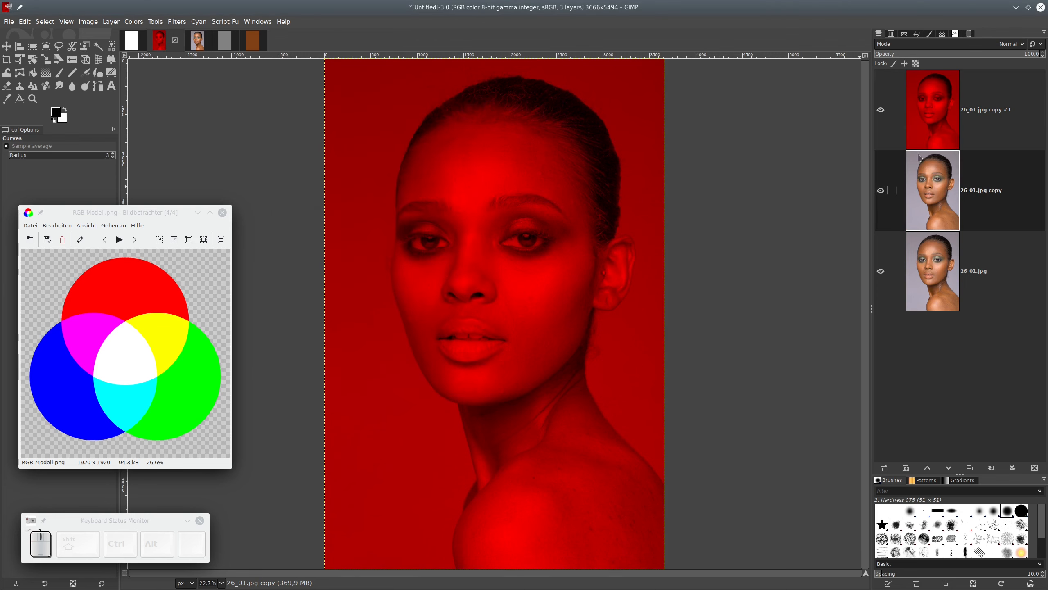
{"action": "left_click", "coordinate": [134, 21]}
{"action": "left_click", "coordinate": [144, 125]}
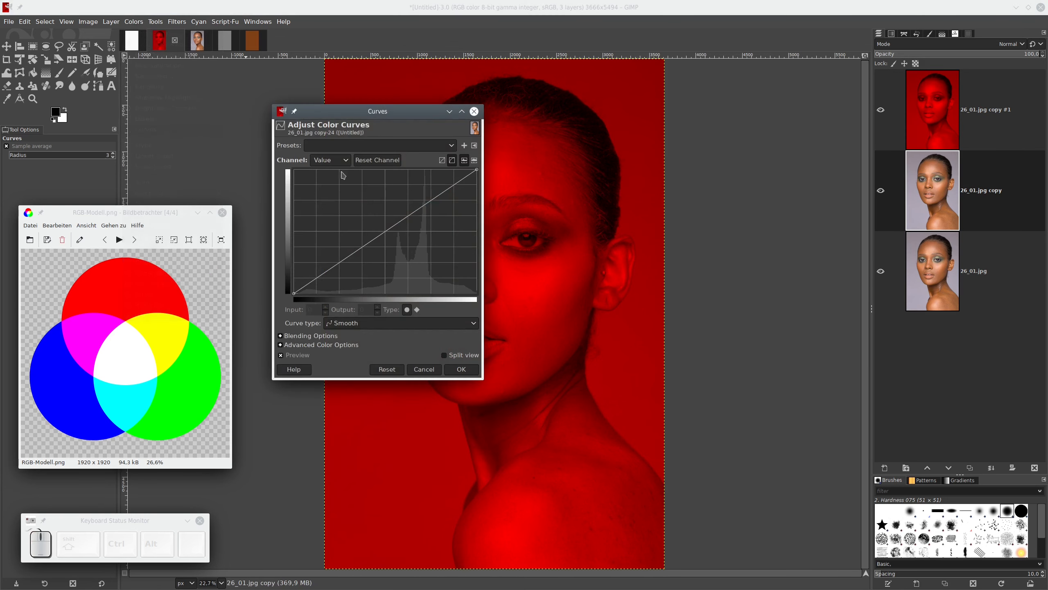
{"action": "left_click", "coordinate": [339, 161]}
{"action": "left_click", "coordinate": [326, 171]}
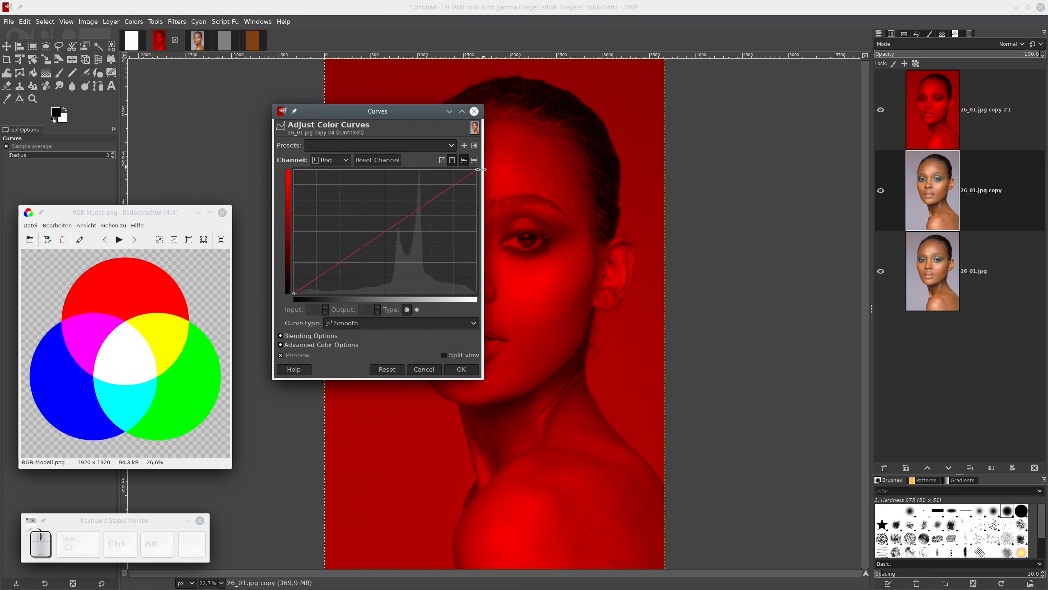
{"action": "left_click_drag", "start_coordinate": [476, 169], "coordinate": [477, 293]}
{"action": "left_click", "coordinate": [332, 160]}
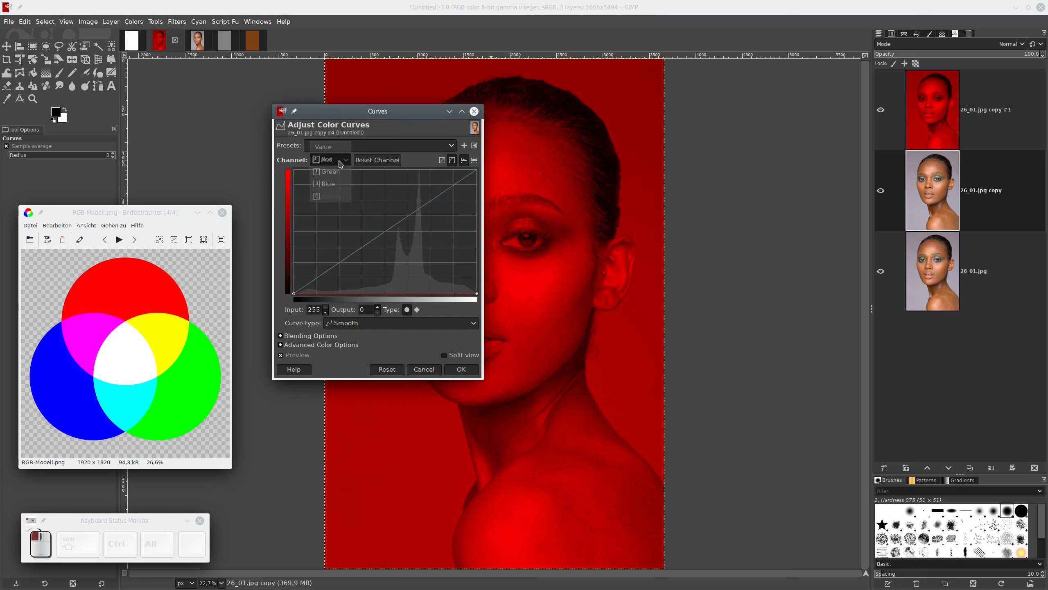
{"action": "left_click", "coordinate": [335, 185]}
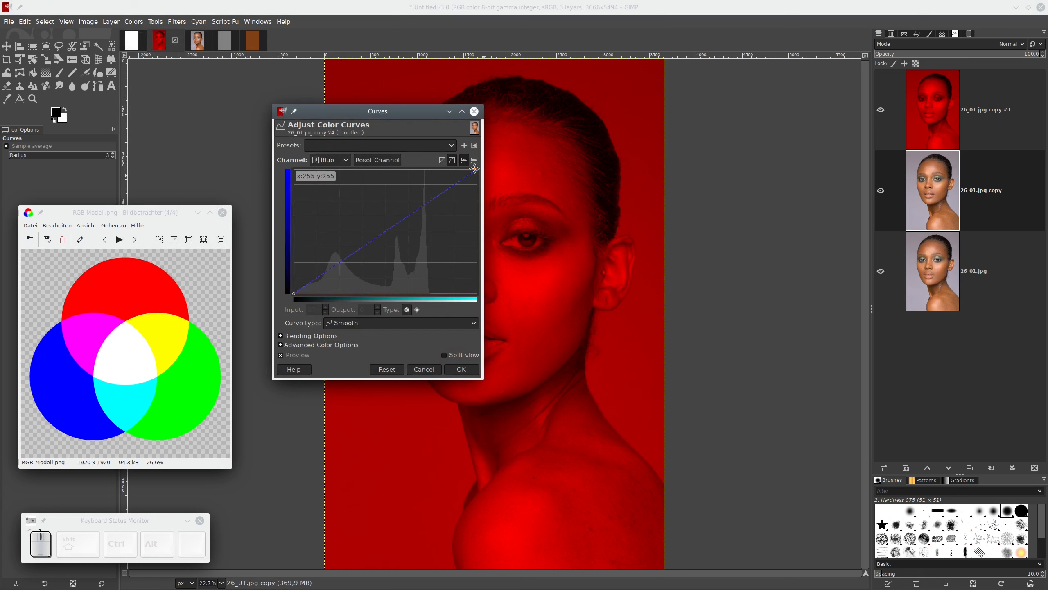
{"action": "left_click", "coordinate": [461, 369]}
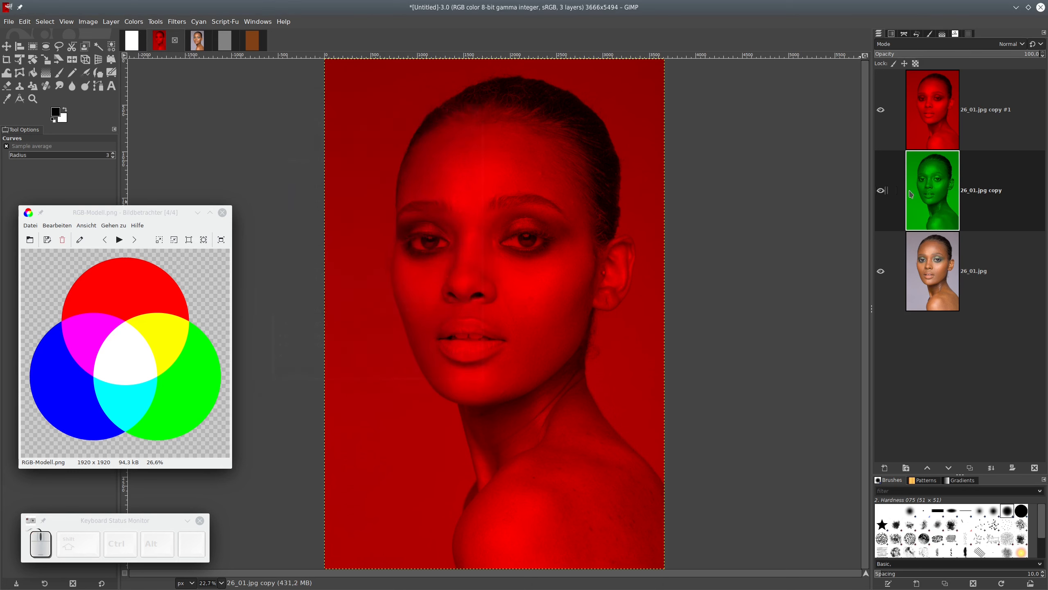
- Reduce the original portrait layer 26_01.jpg to its blue component with Curves, lowering the Red and Green channels to output 0 at input 255
{"action": "left_click", "coordinate": [941, 284]}
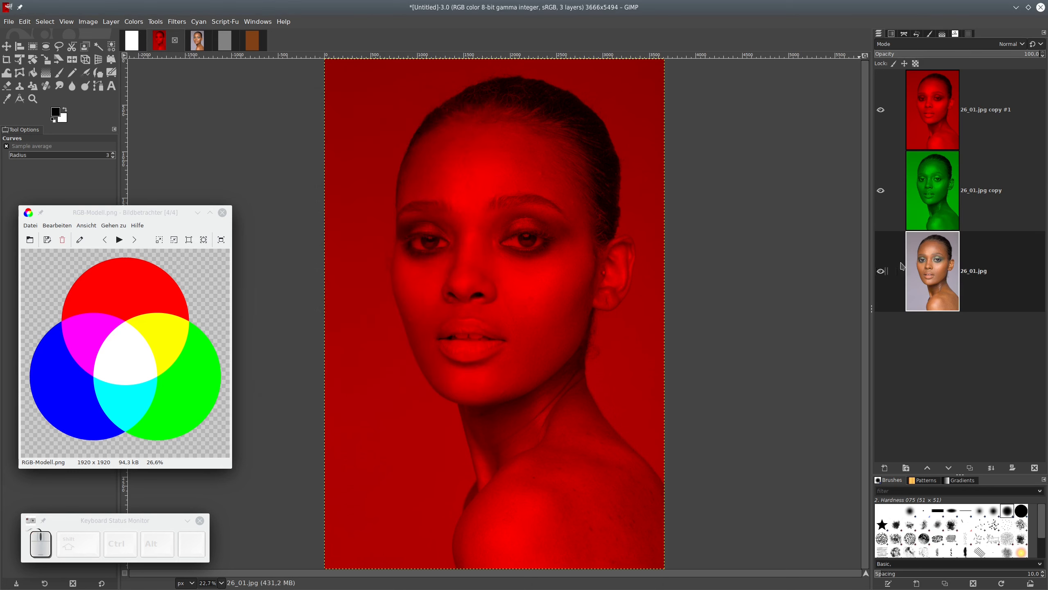
{"action": "left_click", "coordinate": [133, 21]}
{"action": "left_click", "coordinate": [152, 132]}
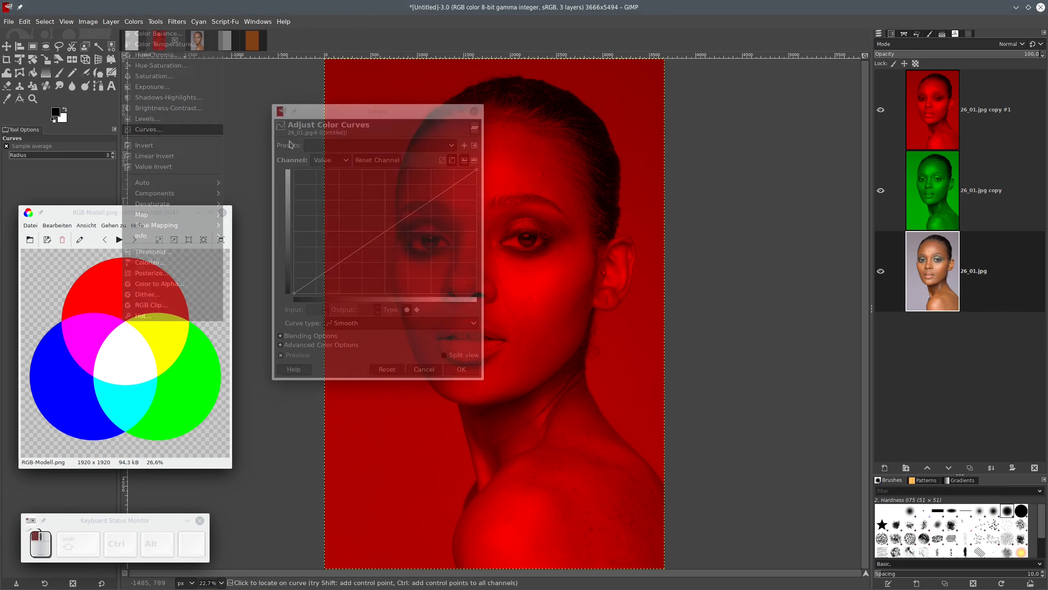
{"action": "left_click", "coordinate": [330, 159]}
{"action": "left_click", "coordinate": [326, 171]}
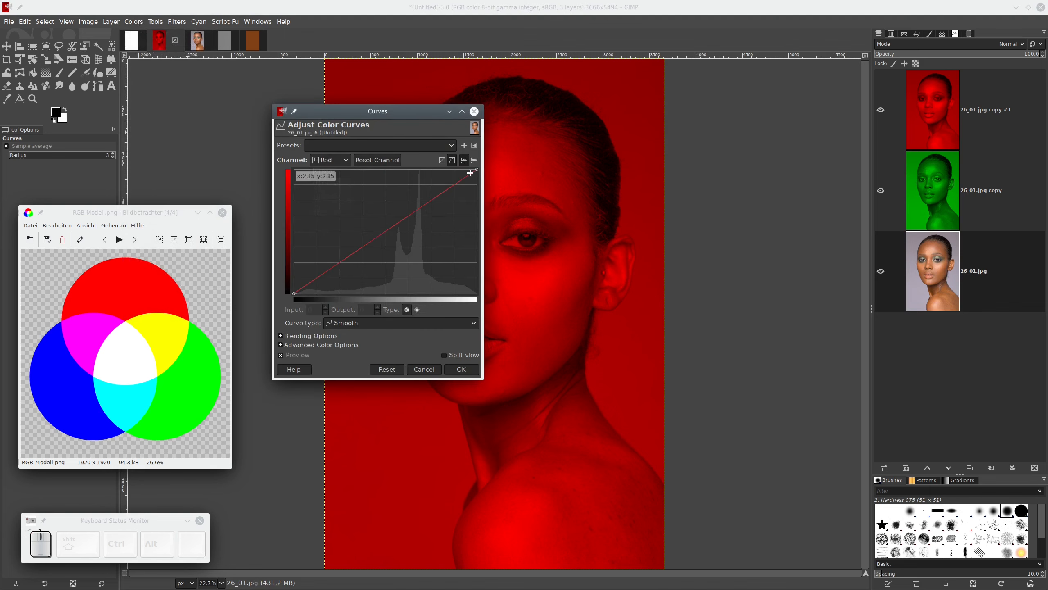
{"action": "left_click_drag", "start_coordinate": [477, 169], "coordinate": [477, 293]}
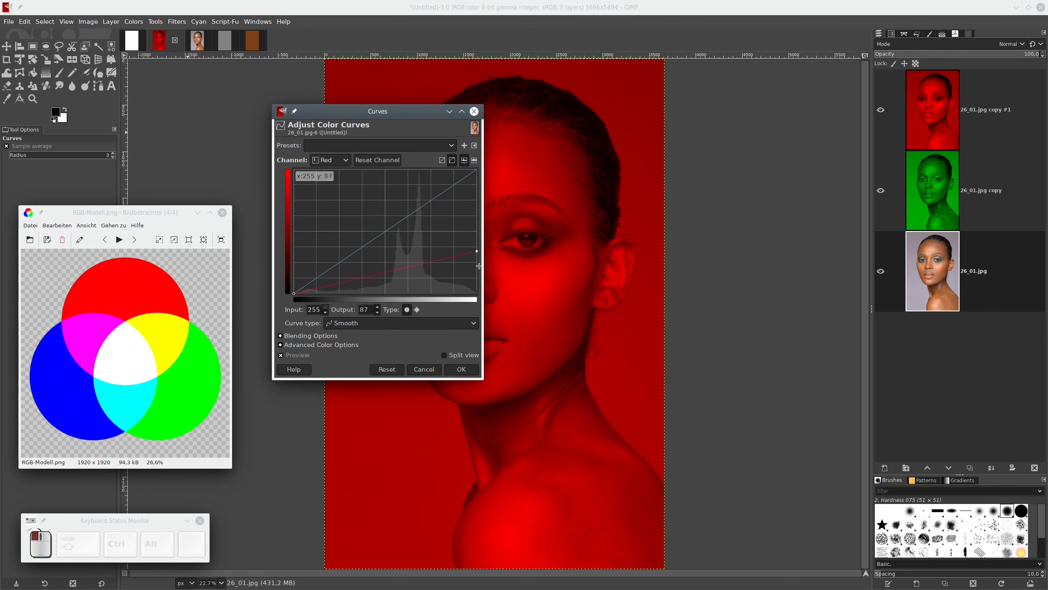
{"action": "left_click", "coordinate": [343, 160]}
{"action": "left_click", "coordinate": [341, 175]}
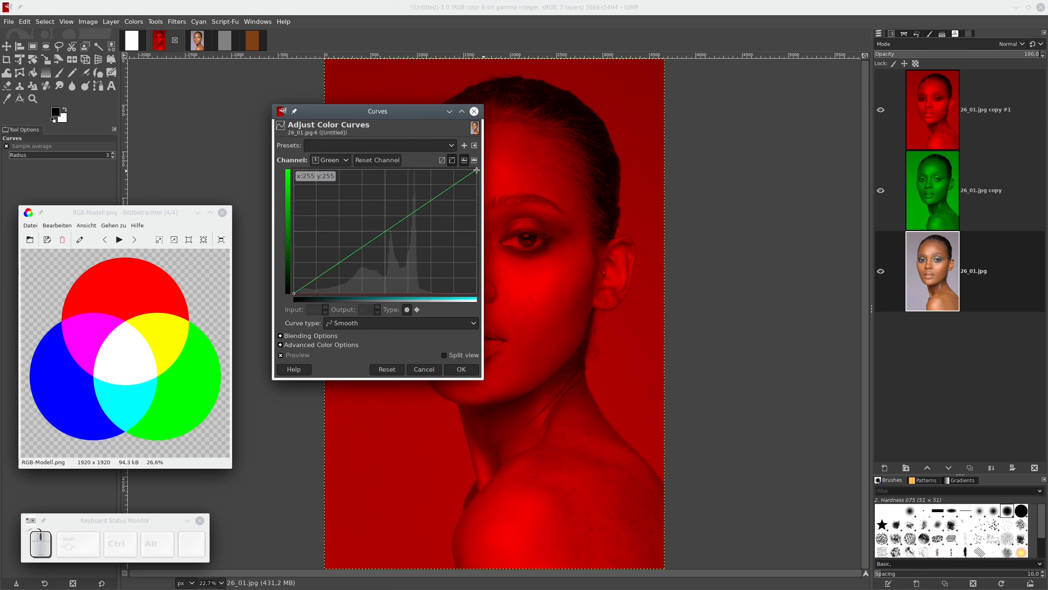
{"action": "left_click", "coordinate": [468, 372]}
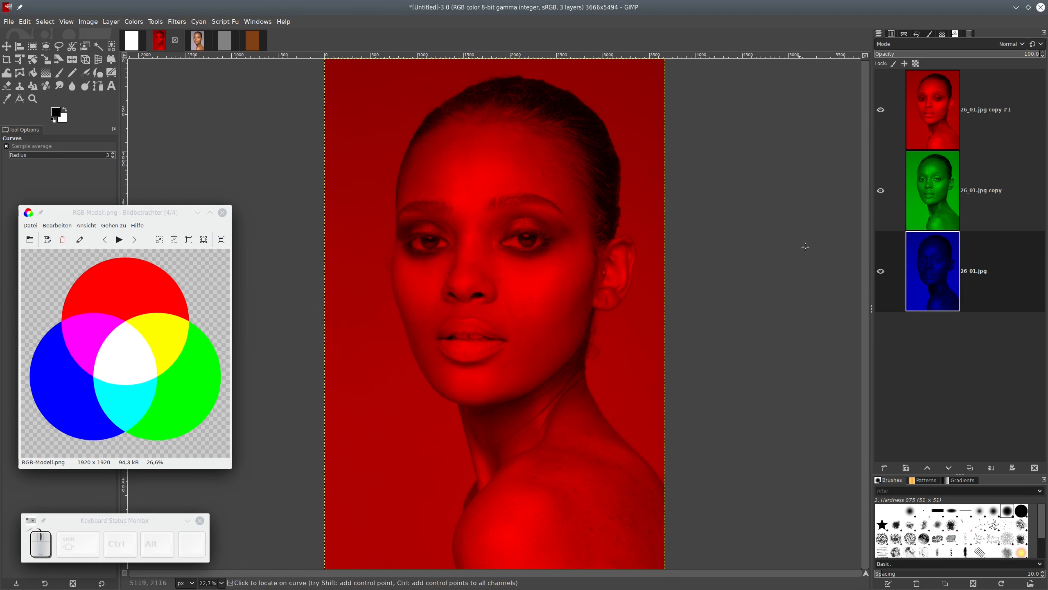
- Rename the three portrait layers red, green and blue to match their colours
{"action": "double_click", "coordinate": [990, 111]}
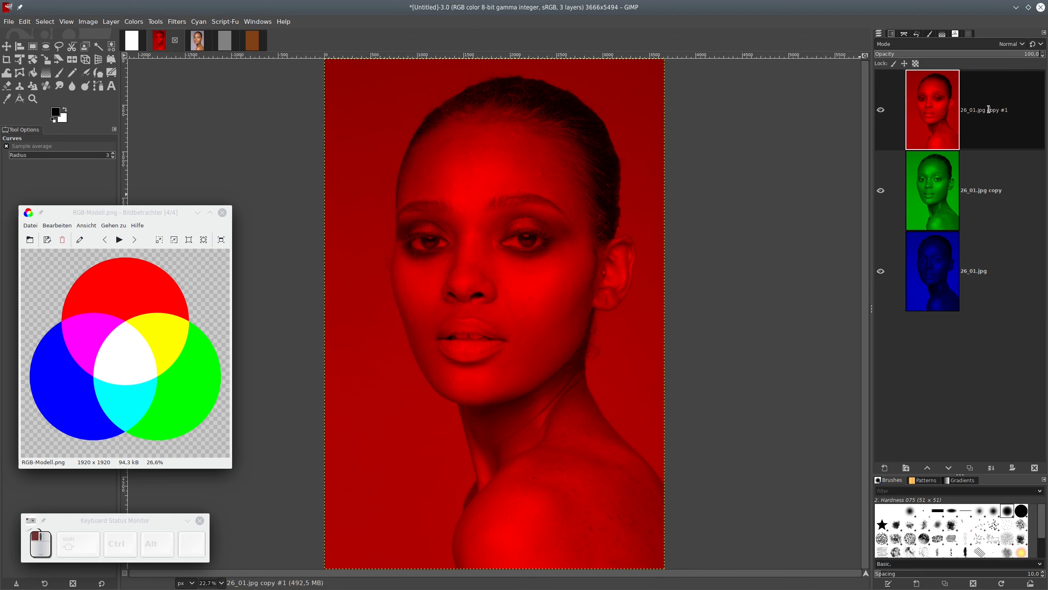
{"action": "type", "text": "red"}
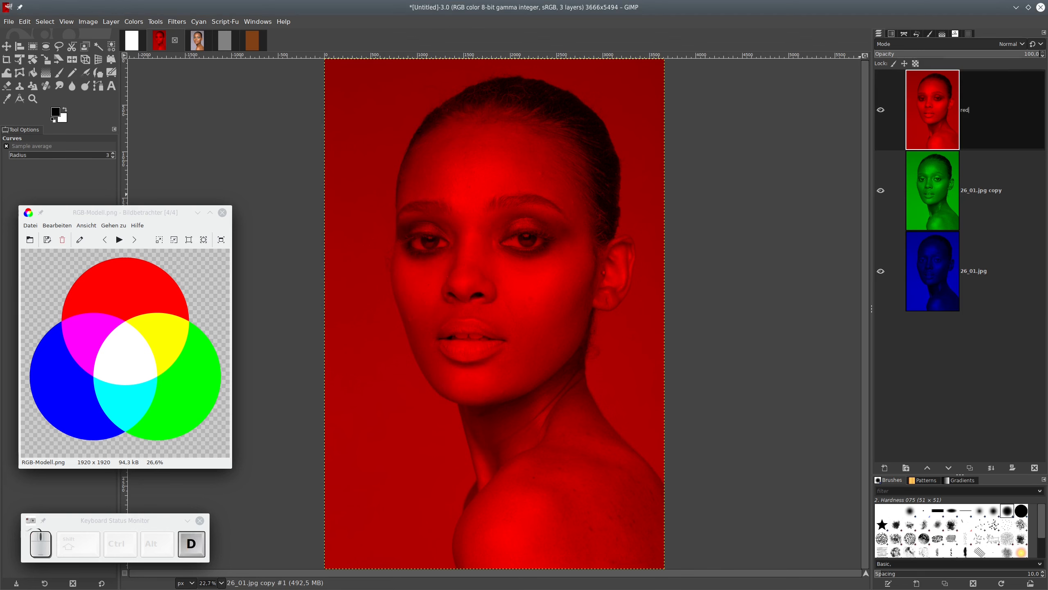
{"action": "double_click", "coordinate": [980, 189]}
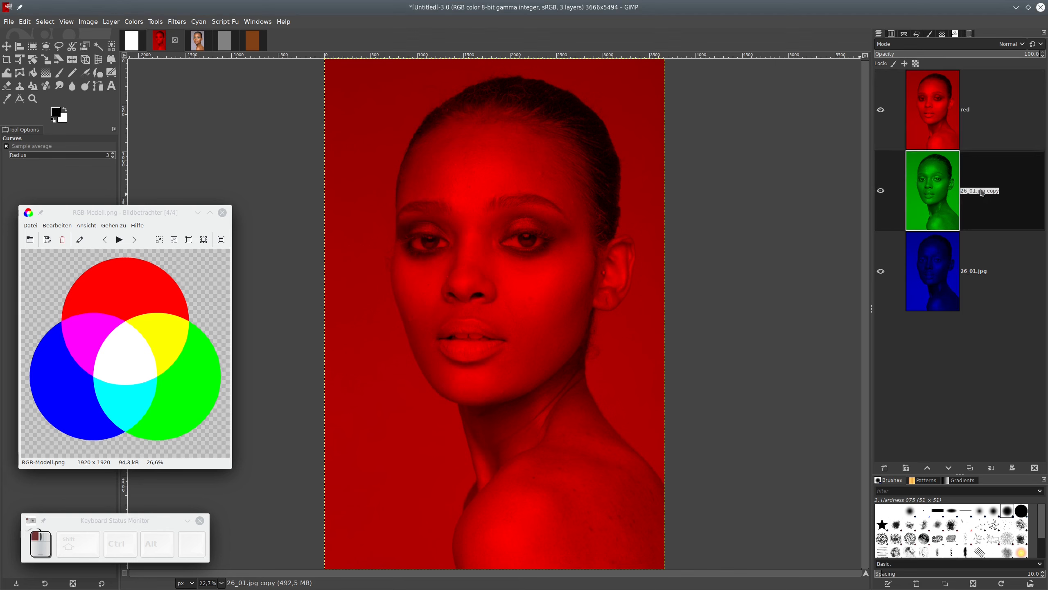
{"action": "double_click", "coordinate": [981, 189]}
{"action": "triple_click", "coordinate": [980, 190]}
{"action": "type", "text": "green"}
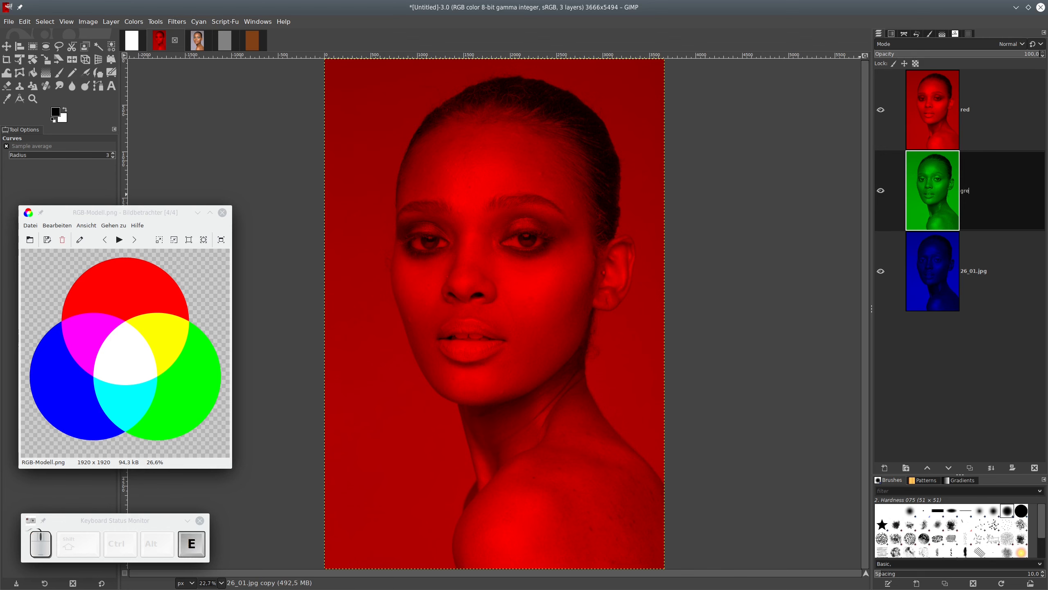
{"action": "double_click", "coordinate": [983, 274]}
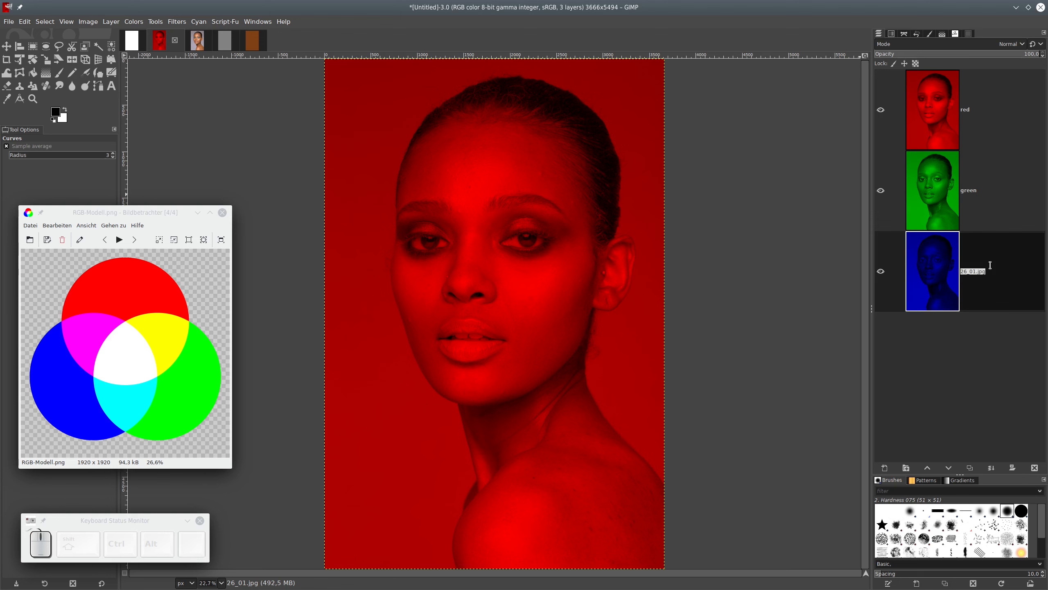
{"action": "type", "text": "blue"}
{"action": "key", "text": "Return"}
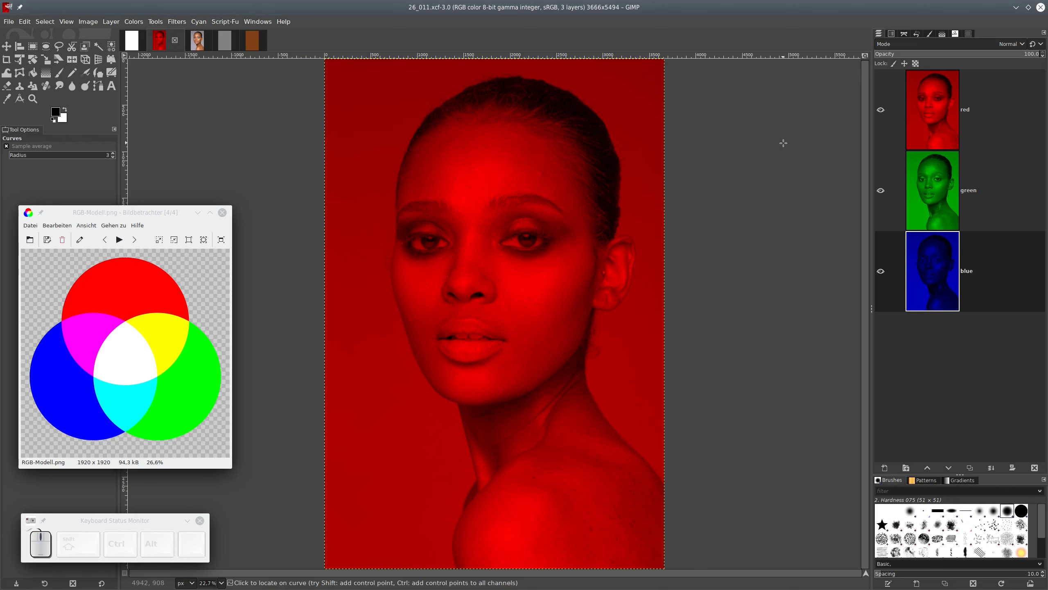
- Duplicate the three-layer portrait image and fit the copy in the window
{"action": "key", "text": "ctrl"}
{"action": "key", "text": "ctrl+d"}
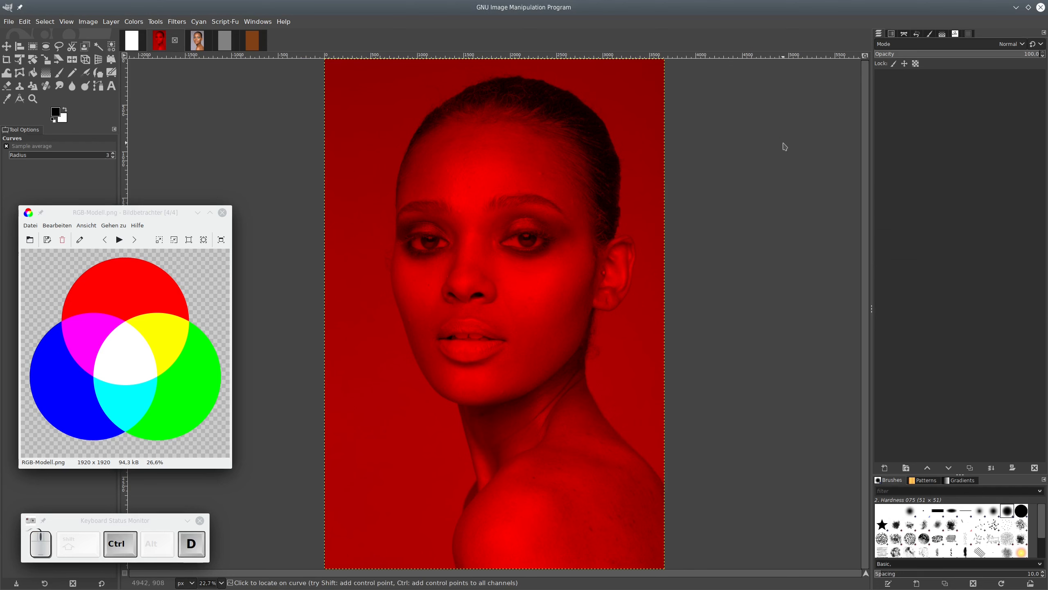
{"action": "key", "text": "ctrl+shift+j"}
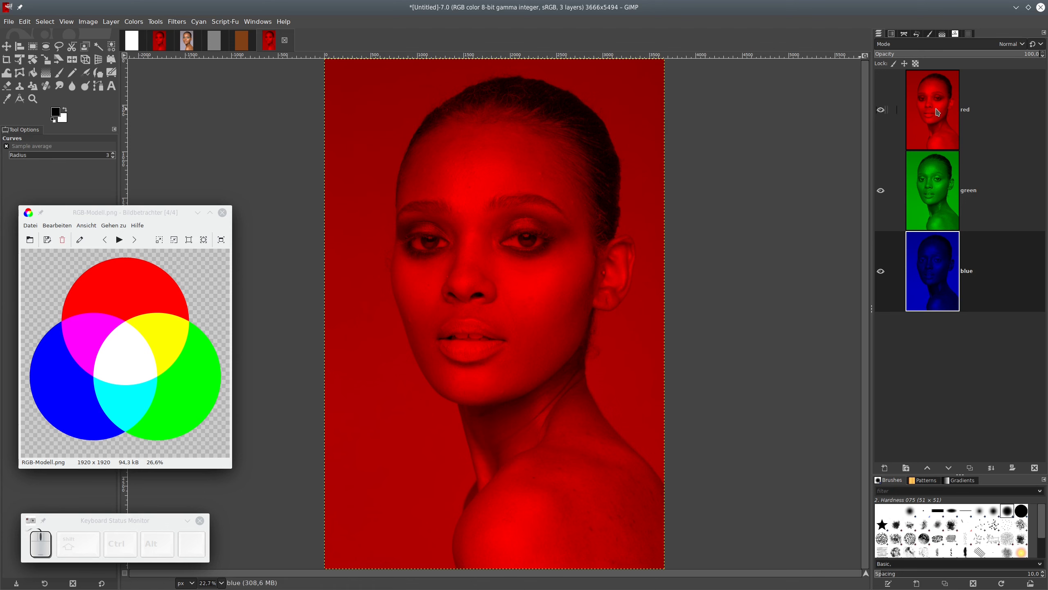
- Convert the red layer to greyscale with the Mono Mixer, using a multiplier of 0.333 for each of the three channels
{"action": "key", "text": "Home"}
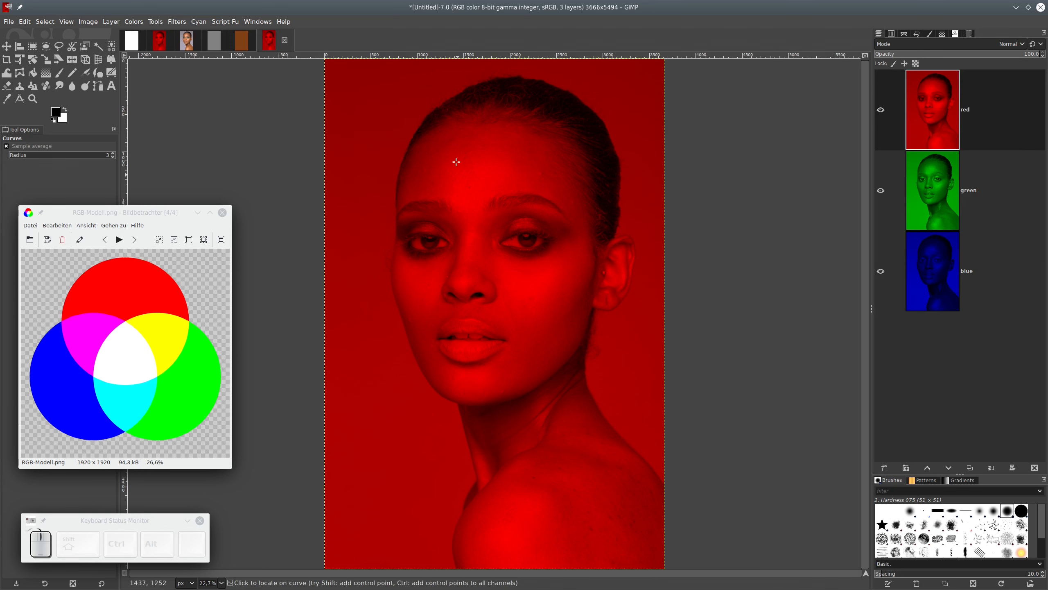
{"action": "left_click", "coordinate": [135, 22]}
{"action": "mouse_move", "coordinate": [211, 193]}
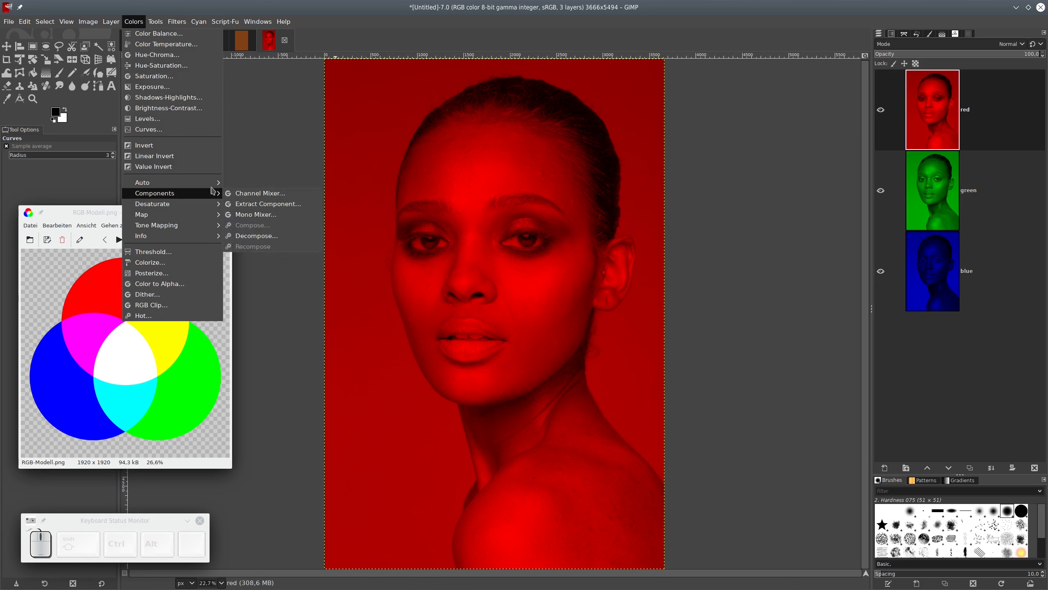
{"action": "left_click", "coordinate": [248, 214]}
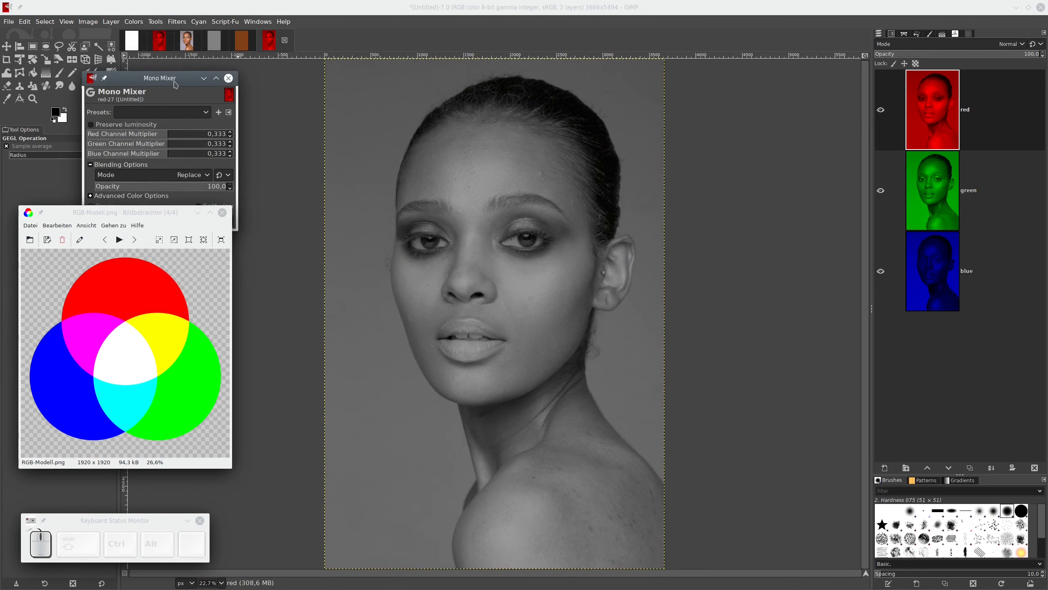
{"action": "left_click_drag", "start_coordinate": [176, 84], "coordinate": [368, 53]}
{"action": "left_click", "coordinate": [418, 191]}
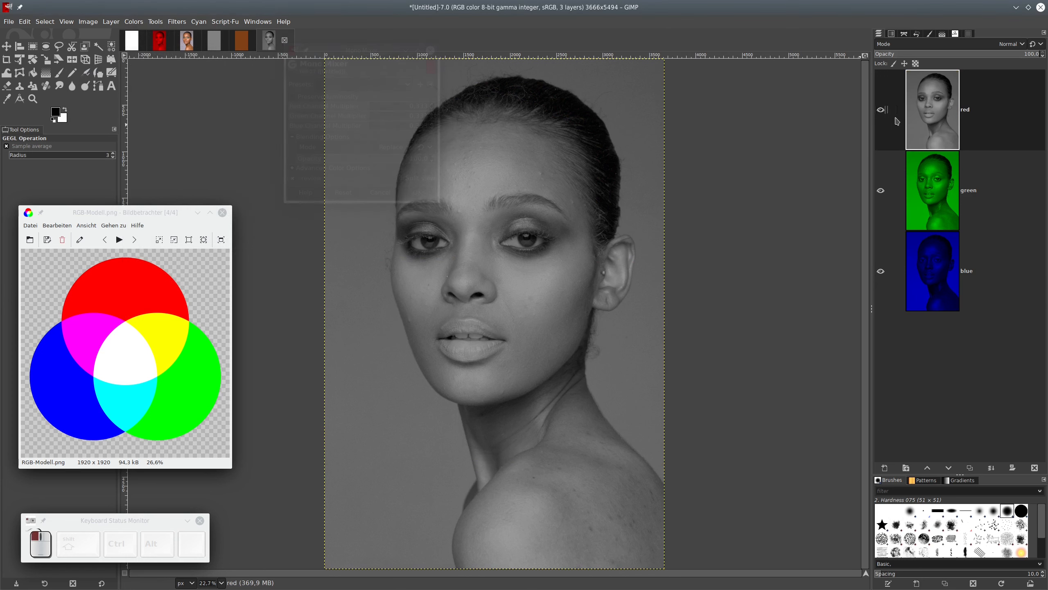
- Repeat the Mono Mixer filter on the green layer and on the blue layer
{"action": "left_click", "coordinate": [935, 153]}
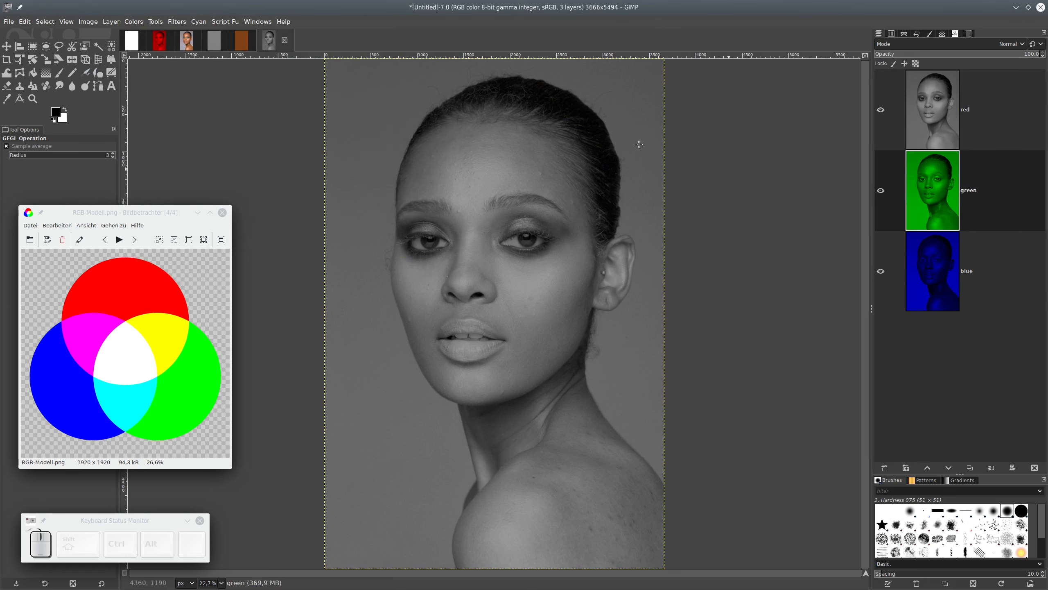
{"action": "left_click", "coordinate": [177, 21]}
{"action": "left_click", "coordinate": [198, 33]}
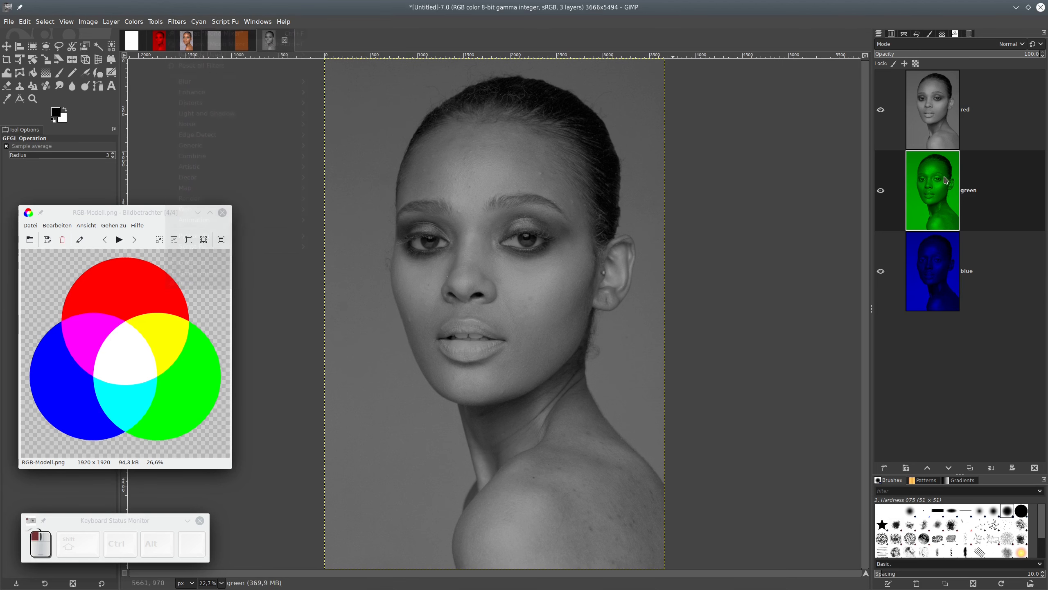
{"action": "left_click", "coordinate": [938, 271]}
{"action": "left_click", "coordinate": [176, 21]}
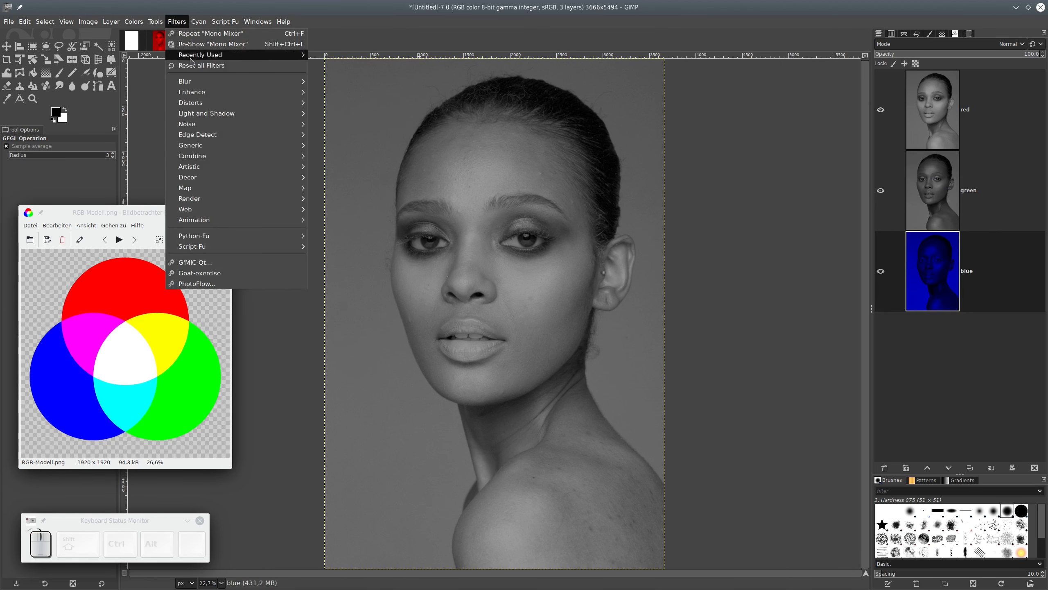
{"action": "left_click", "coordinate": [198, 33]}
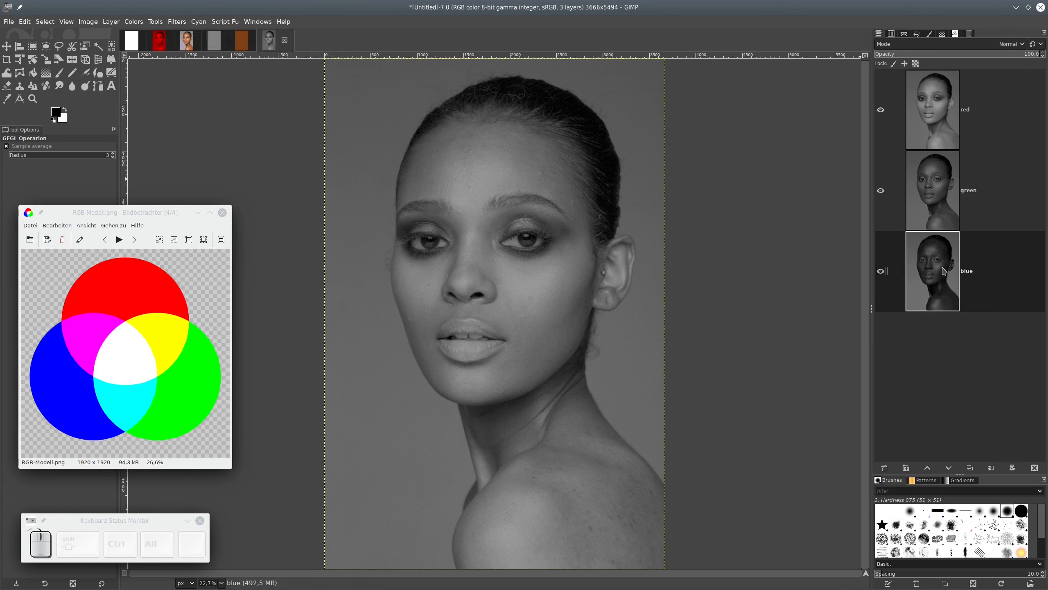
- Go through the greyscale red, green and blue layers one by one to compare their brightness
{"action": "left_click", "coordinate": [937, 134]}
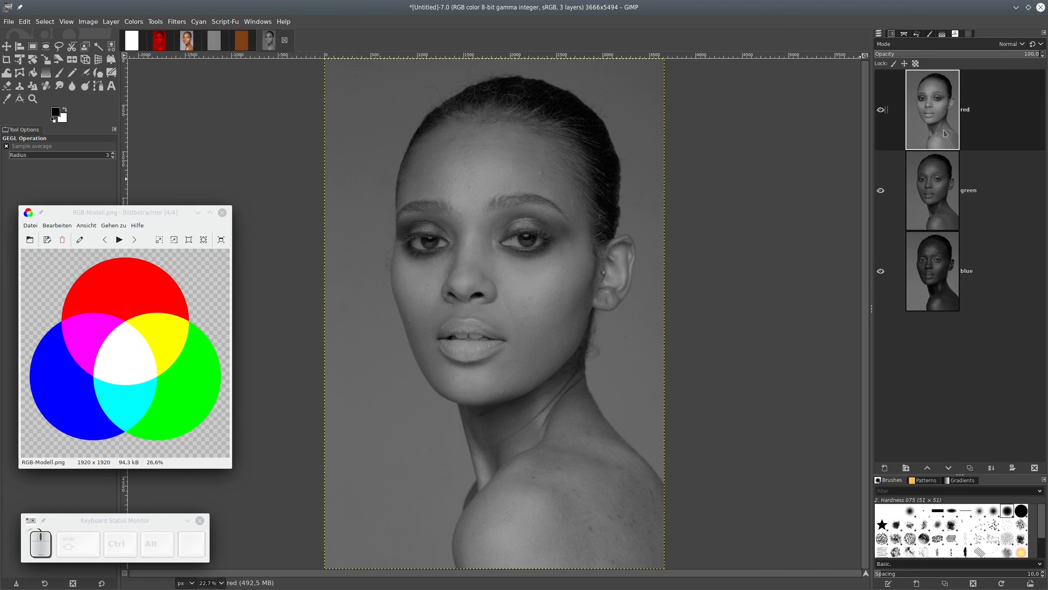
{"action": "left_click", "coordinate": [939, 191]}
{"action": "left_click", "coordinate": [945, 268]}
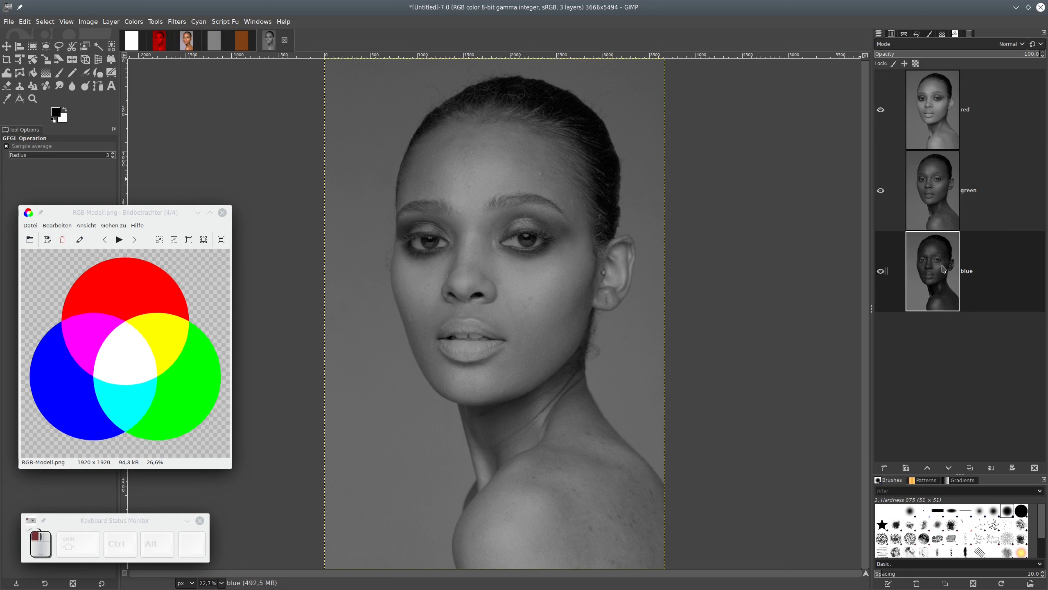
{"action": "left_click", "coordinate": [943, 100]}
{"action": "left_click", "coordinate": [935, 185]}
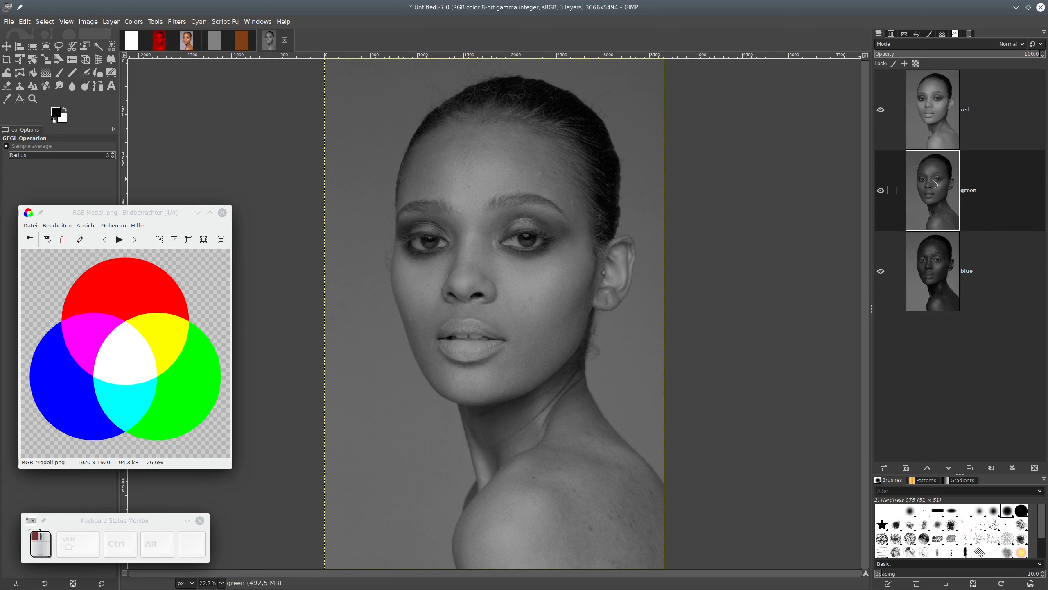
{"action": "left_click", "coordinate": [933, 271]}
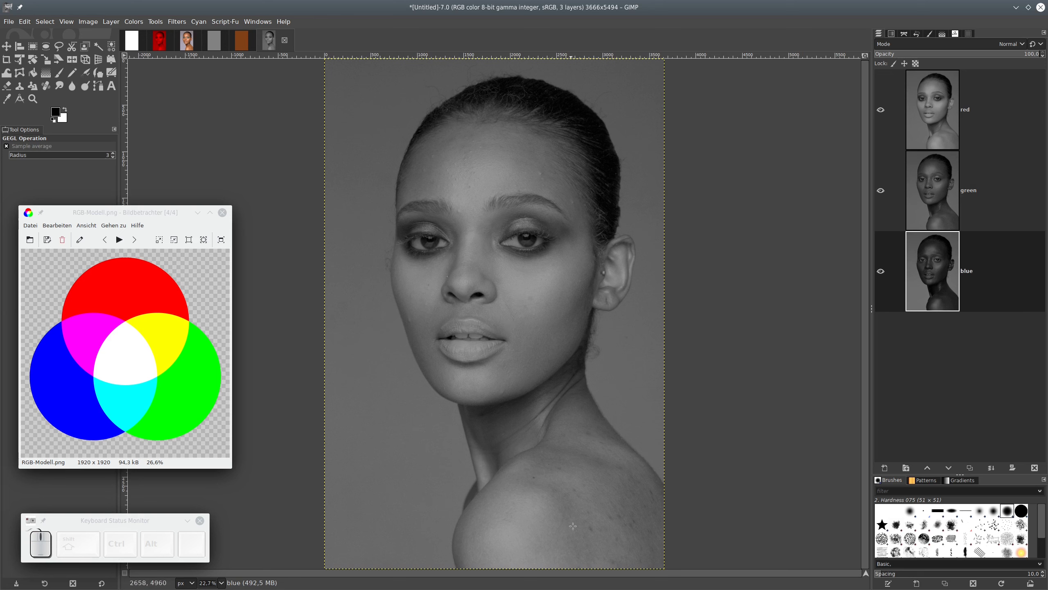
{"action": "left_click", "coordinate": [933, 111]}
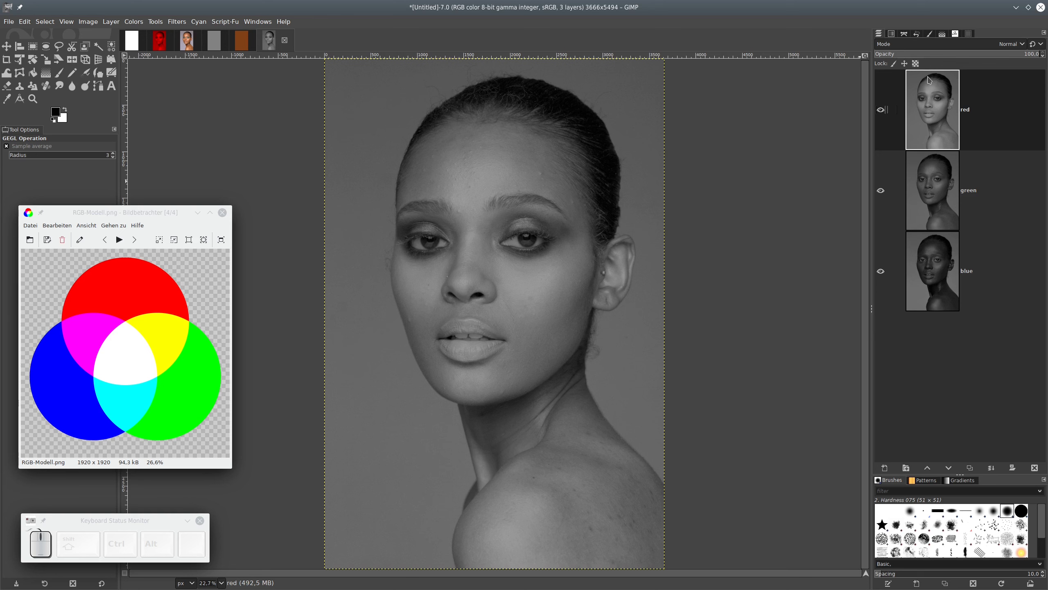
- Hide the red and green layers in turn to view the greyscale layers beneath, and show both again
{"action": "left_click", "coordinate": [880, 111]}
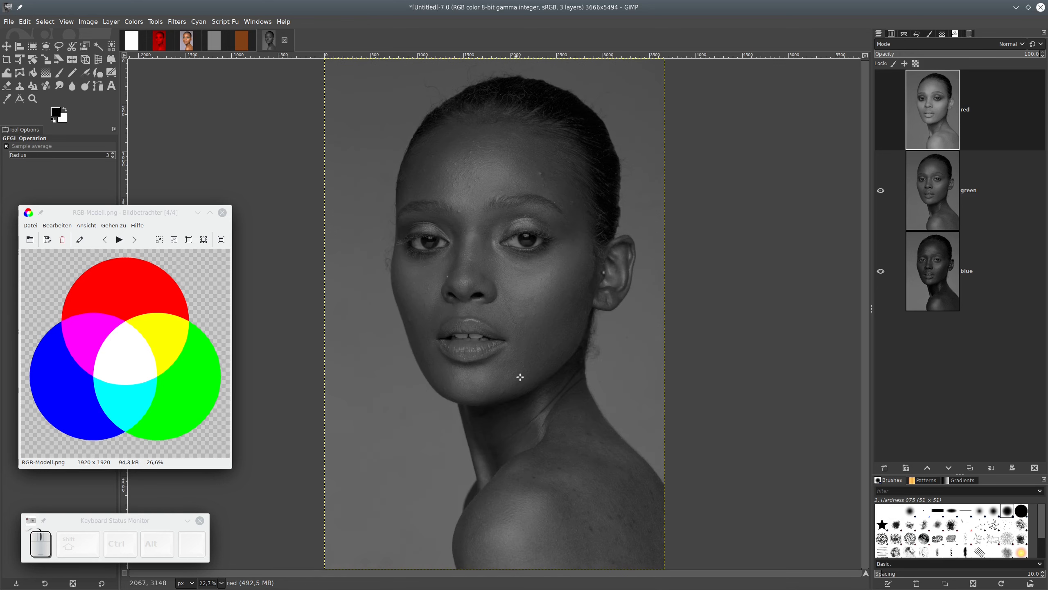
{"action": "left_click", "coordinate": [880, 191]}
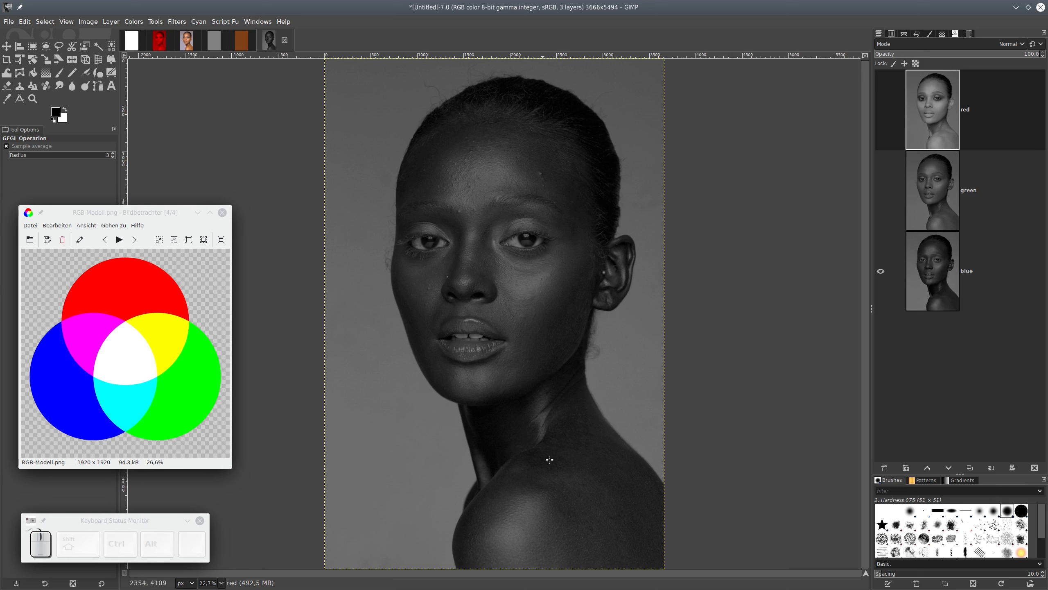
{"action": "left_click", "coordinate": [881, 190]}
{"action": "left_click", "coordinate": [882, 109]}
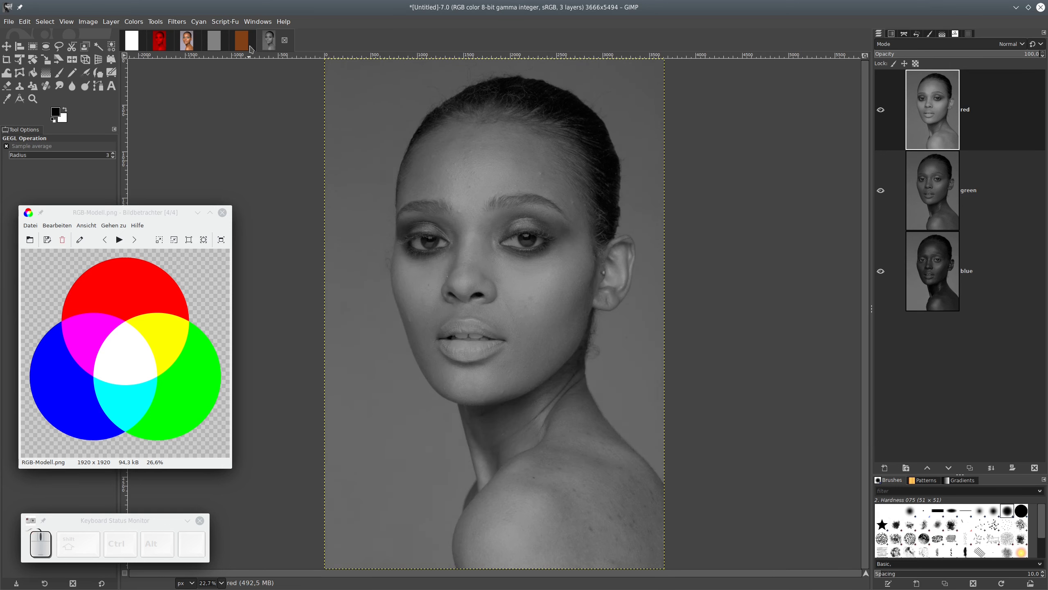
- Switch to the plain brown three-layer image and inspect its red, green and blue layers
{"action": "left_click", "coordinate": [242, 41]}
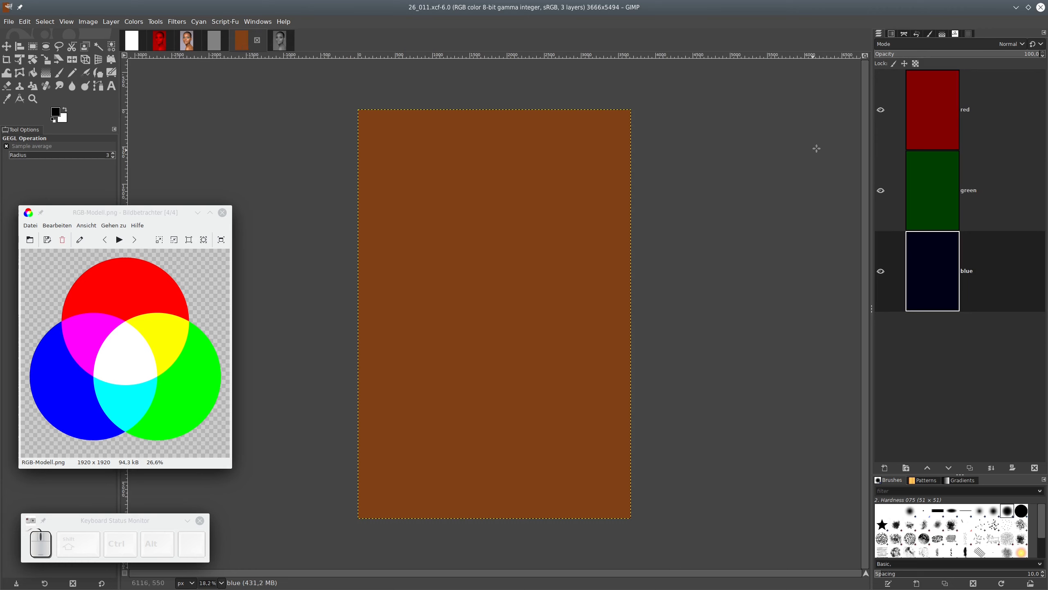
{"action": "left_click", "coordinate": [937, 110]}
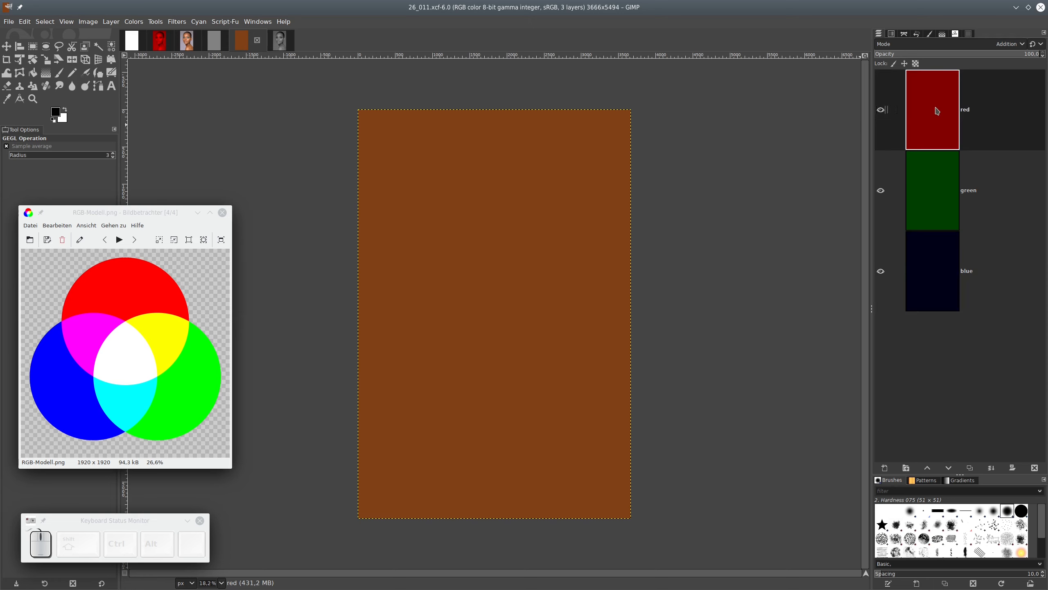
{"action": "left_click", "coordinate": [938, 203]}
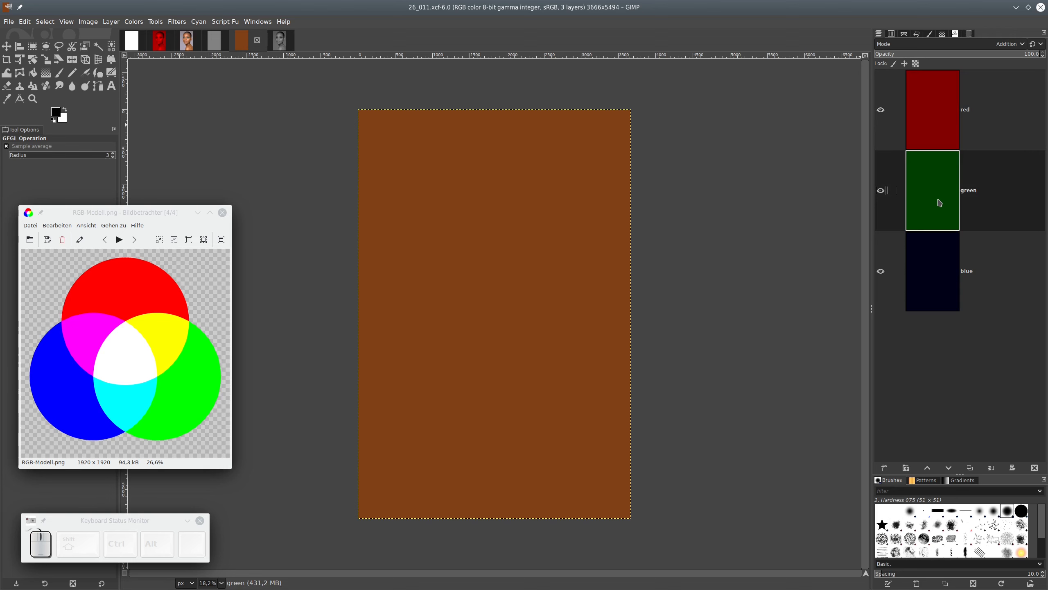
{"action": "left_click", "coordinate": [937, 275]}
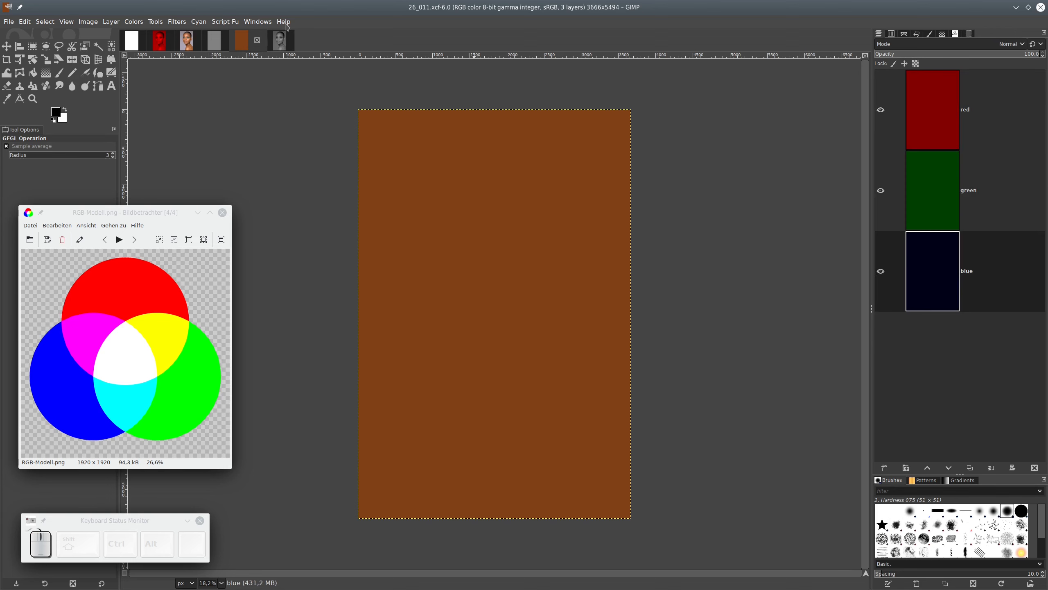
- Return to the greyscale portrait and compare its layers by toggling the visibility of the red and green layers
{"action": "left_click", "coordinate": [281, 40]}
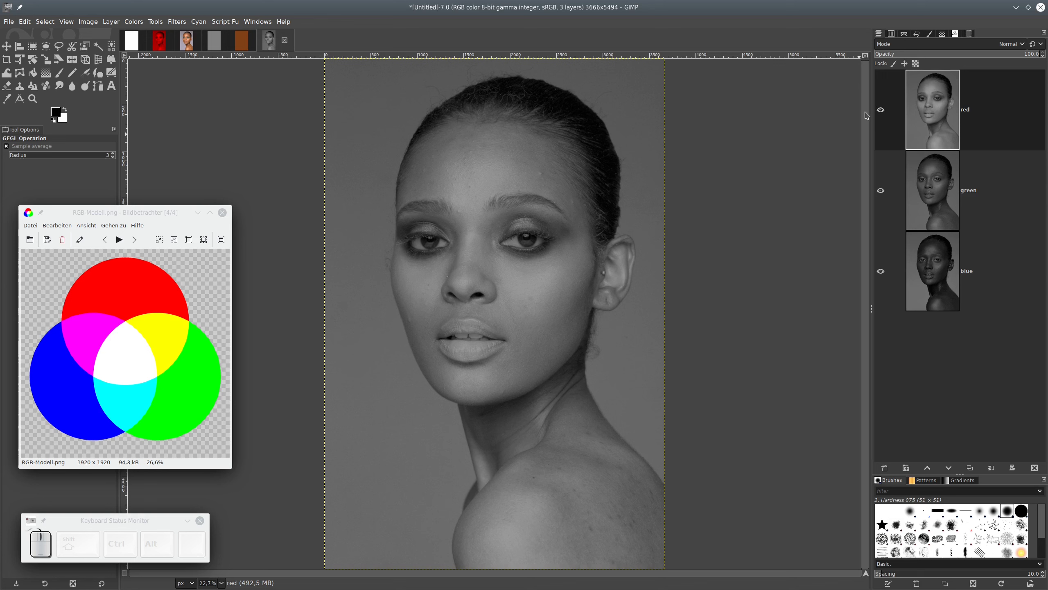
{"action": "left_click", "coordinate": [880, 110]}
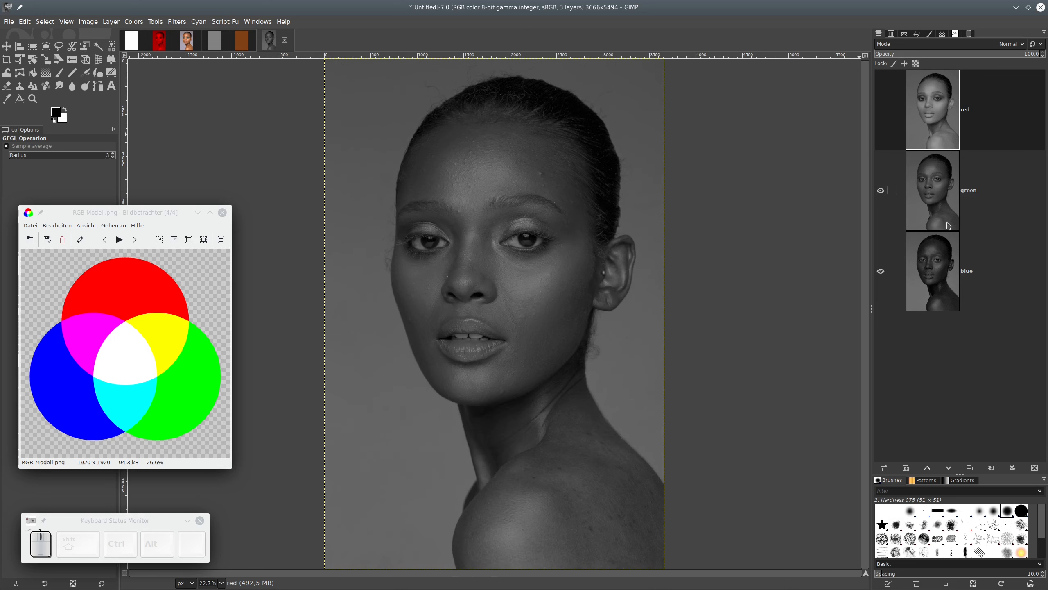
{"action": "left_click", "coordinate": [881, 190]}
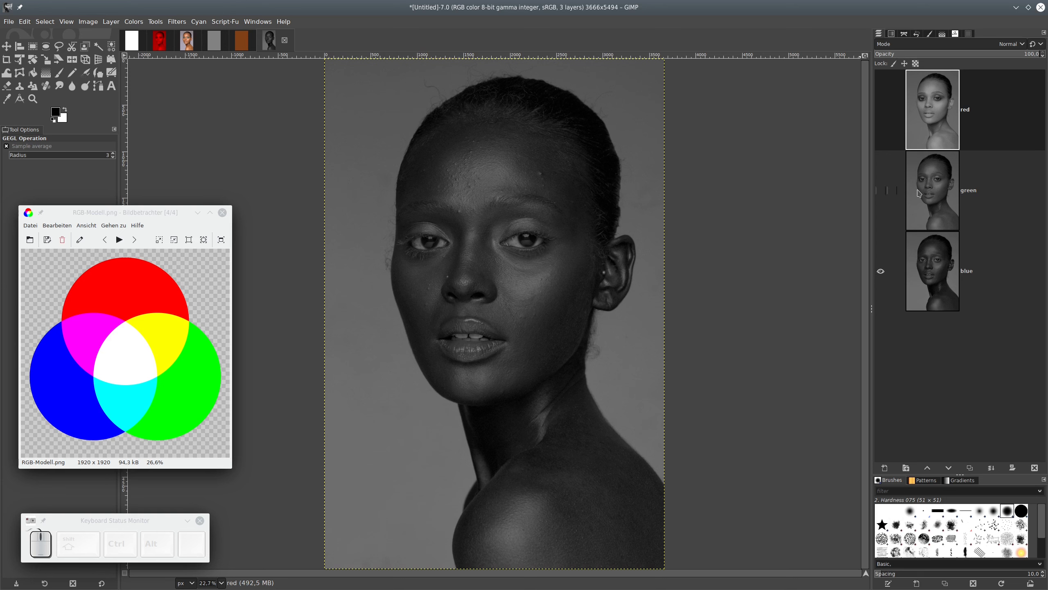
{"action": "left_click", "coordinate": [881, 191]}
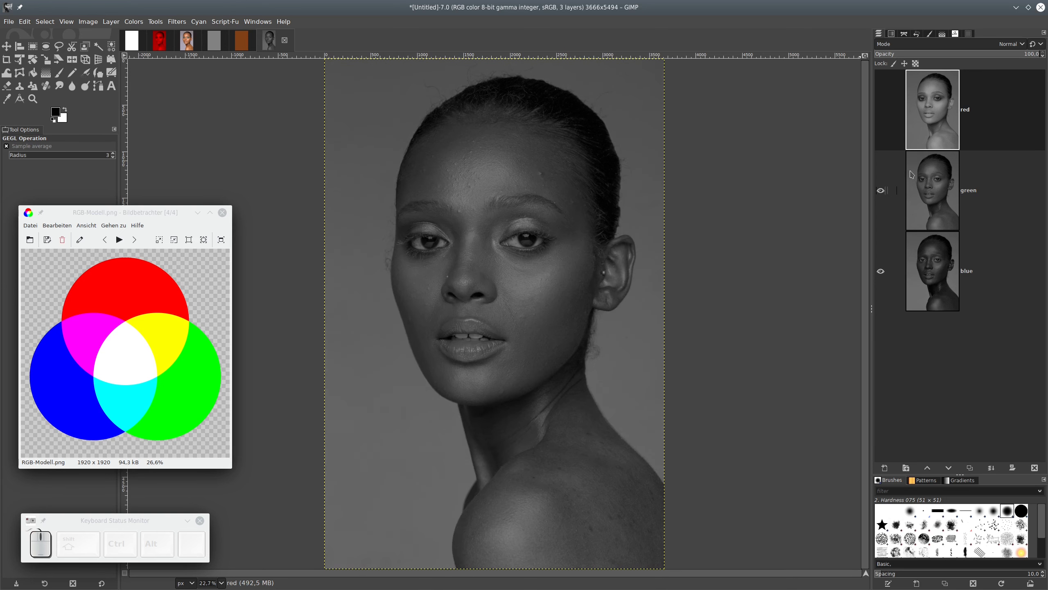
{"action": "left_click", "coordinate": [881, 111]}
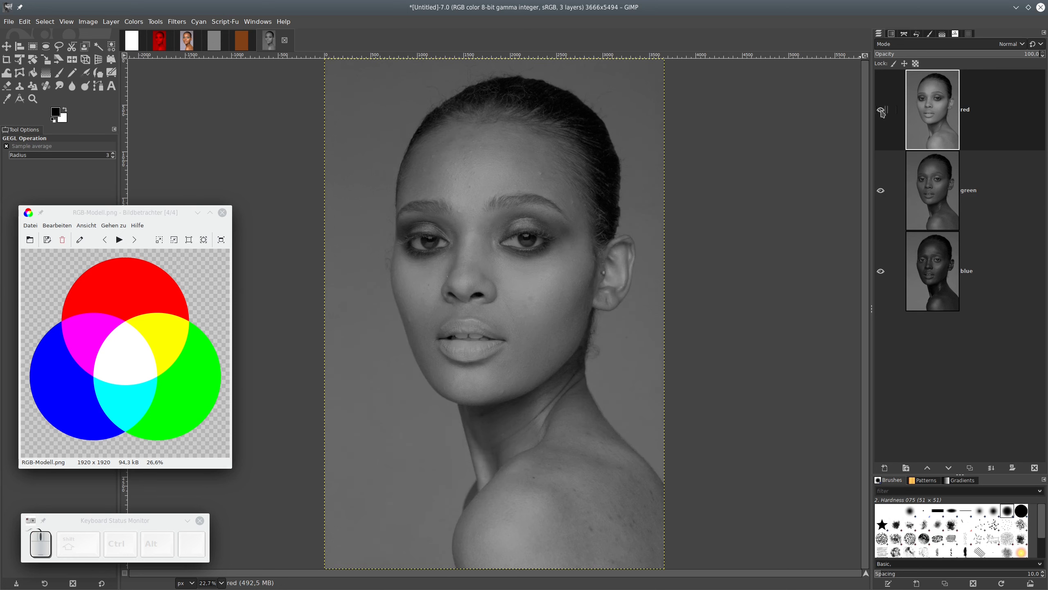
{"action": "left_click", "coordinate": [882, 110]}
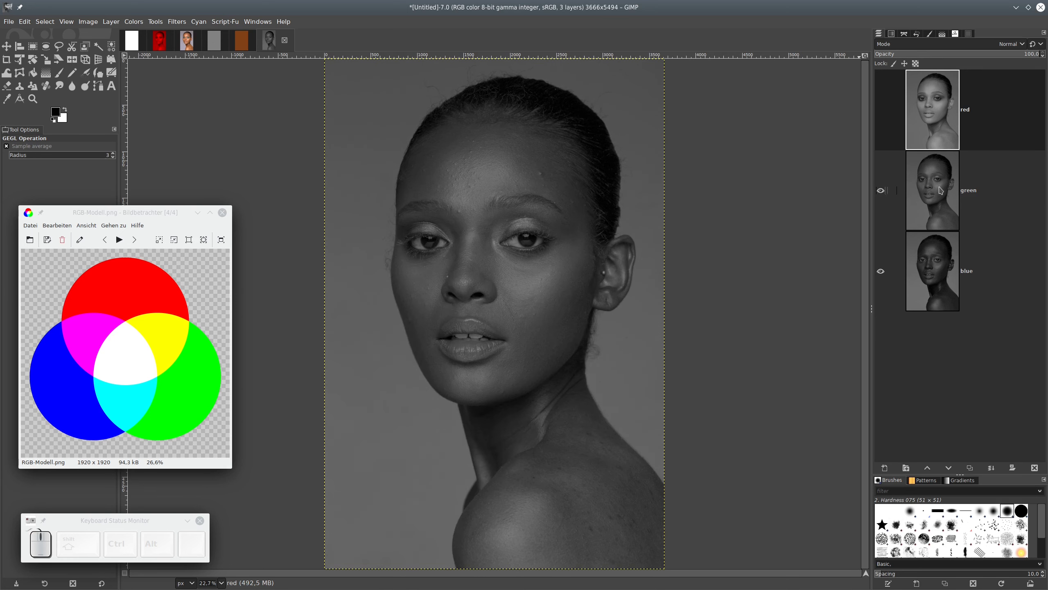
{"action": "left_click", "coordinate": [881, 110]}
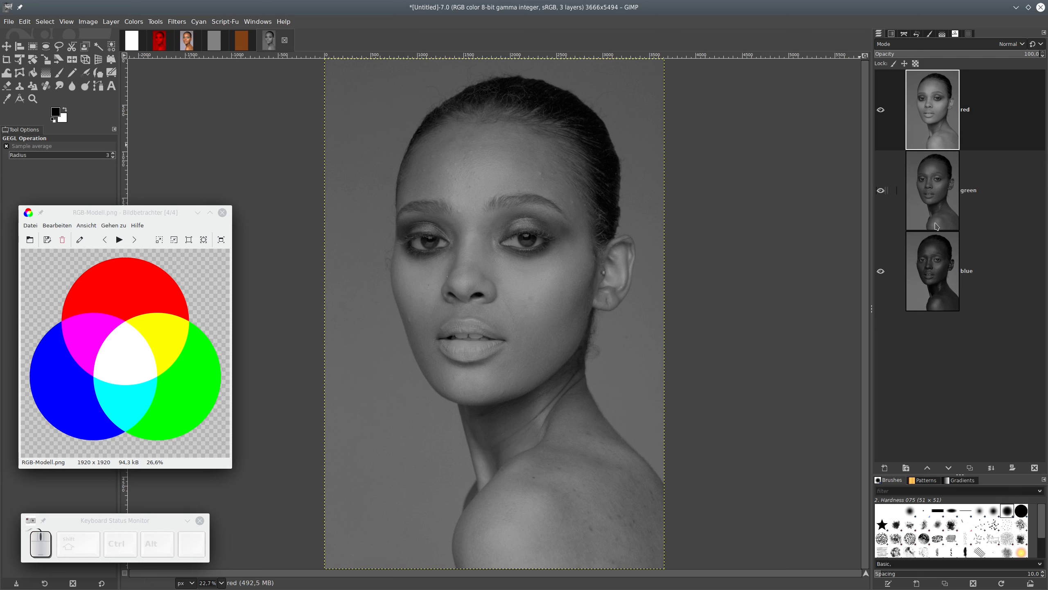
{"action": "left_click", "coordinate": [934, 116]}
- Switch to the coloured three-layer portrait and view its green and blue layers by hiding and restoring the layers above them
{"action": "left_click", "coordinate": [162, 42]}
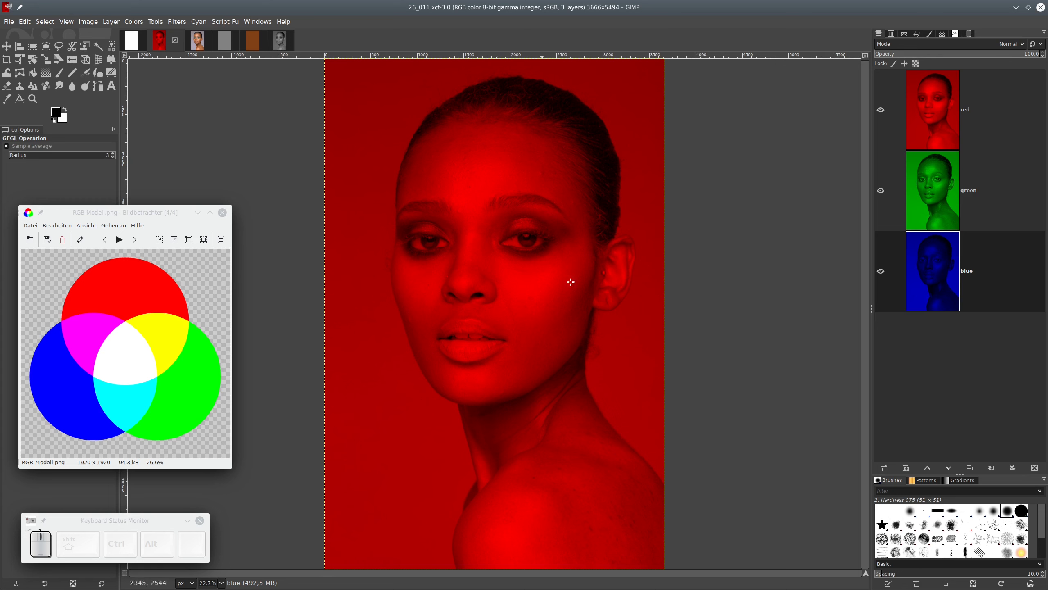
{"action": "left_click", "coordinate": [880, 110]}
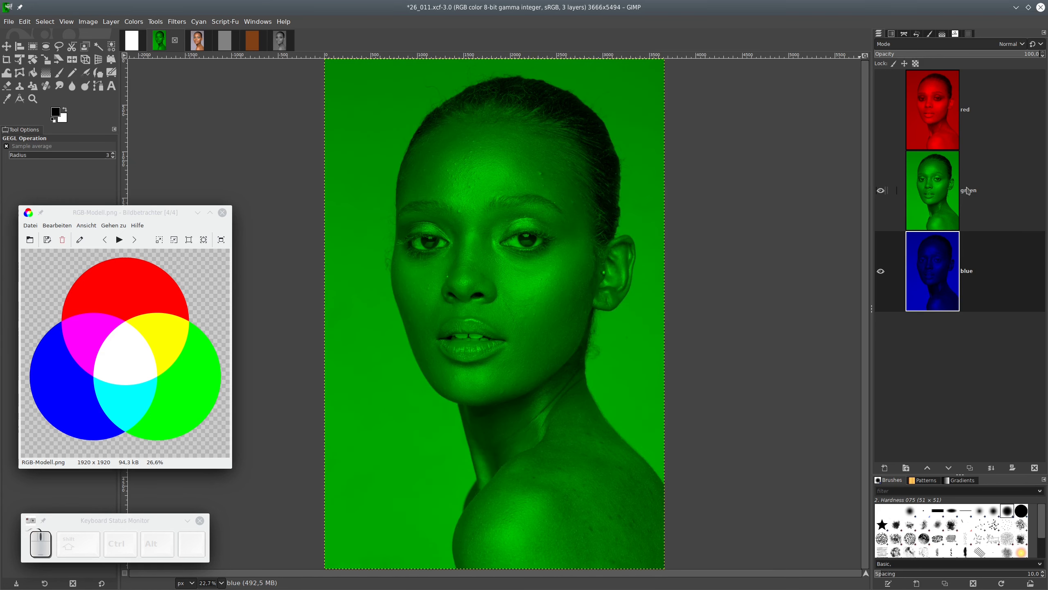
{"action": "left_click", "coordinate": [881, 191]}
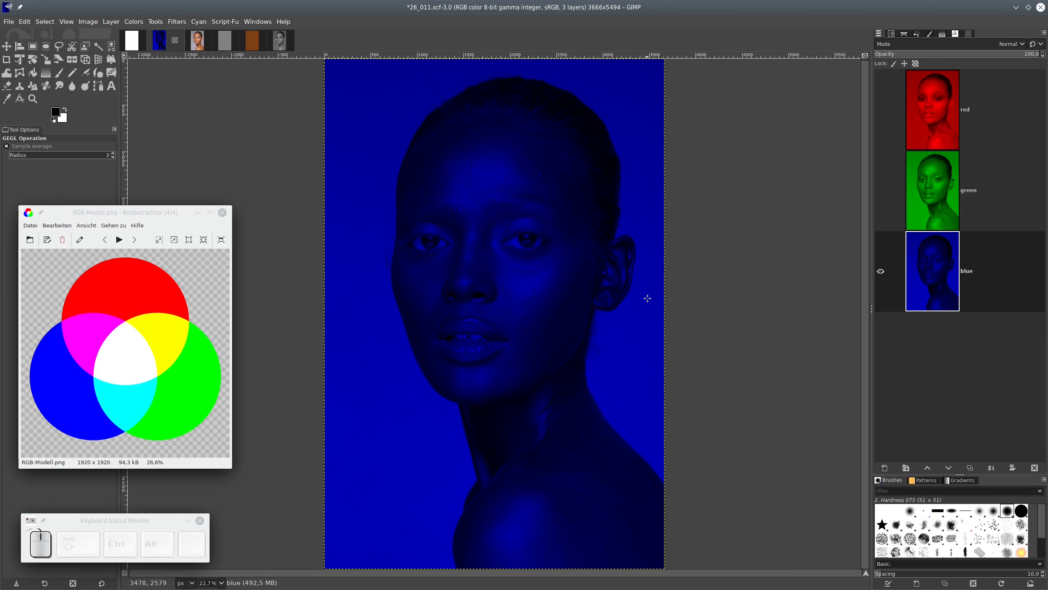
{"action": "left_click", "coordinate": [881, 190]}
{"action": "left_click", "coordinate": [881, 110]}
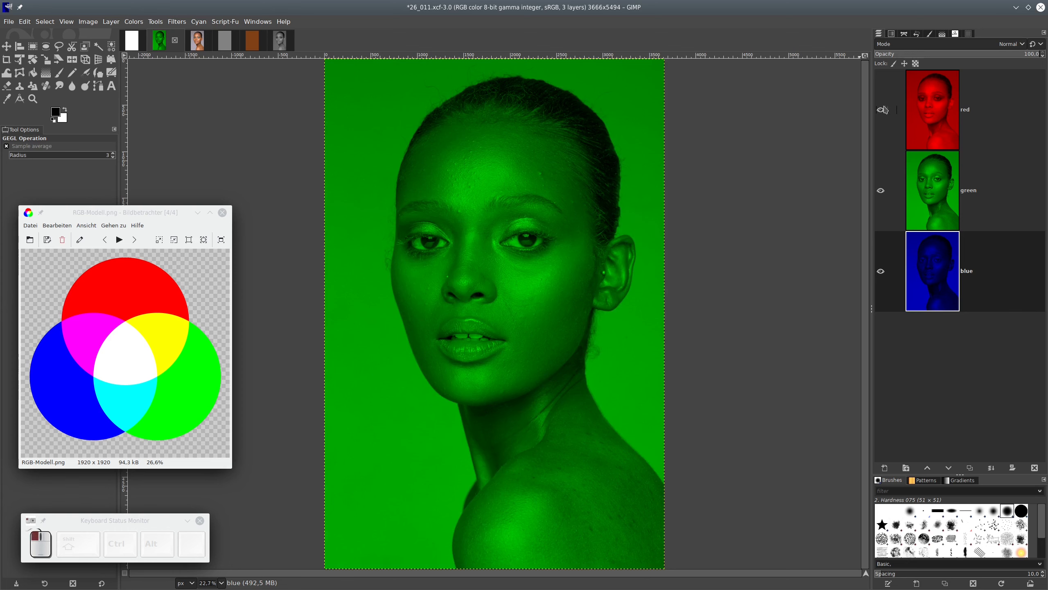
- Set the blend mode of the portrait's red and green layers to Addition
{"action": "left_click", "coordinate": [956, 103]}
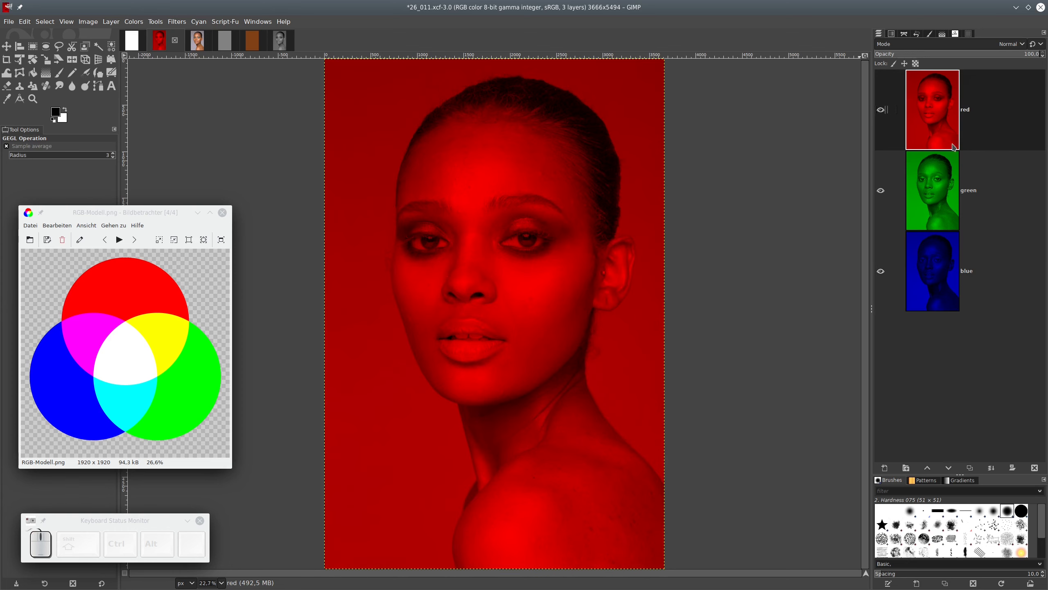
{"action": "left_click", "coordinate": [990, 45]}
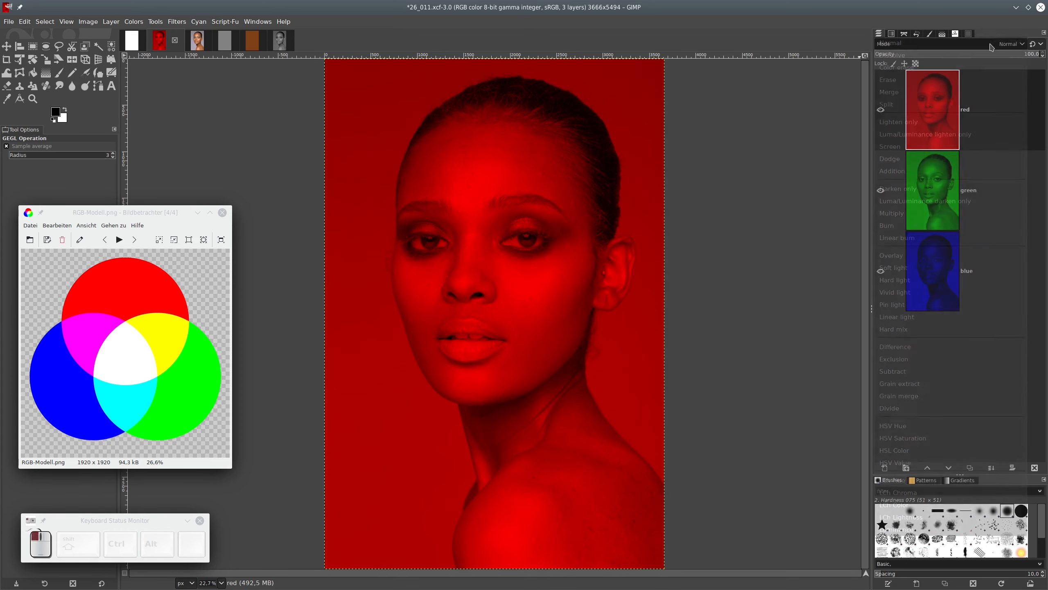
{"action": "left_click", "coordinate": [912, 173]}
{"action": "left_click", "coordinate": [956, 186]}
{"action": "left_click", "coordinate": [966, 45]}
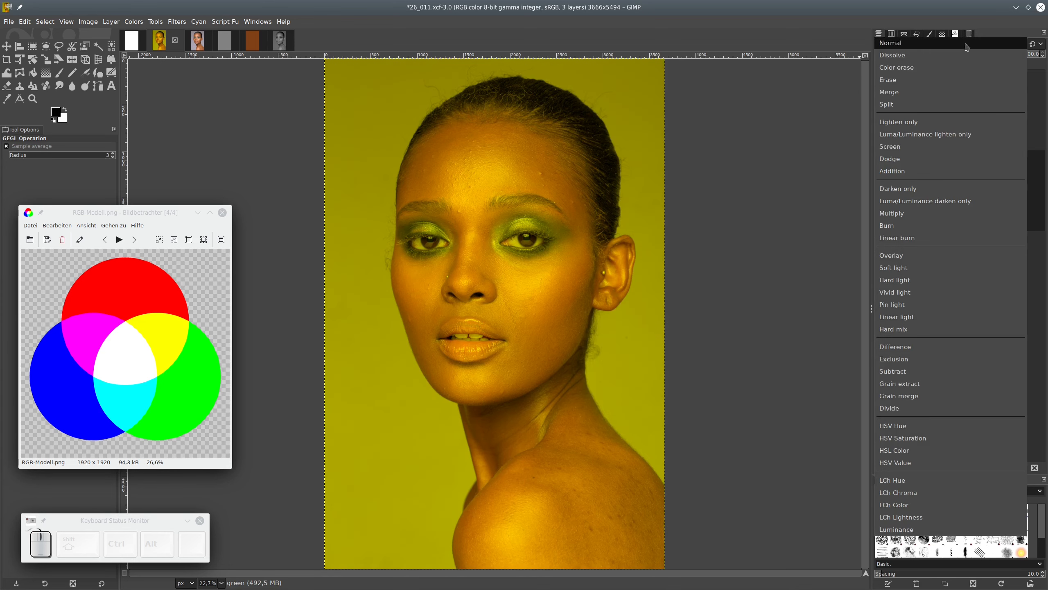
{"action": "left_click", "coordinate": [898, 174]}
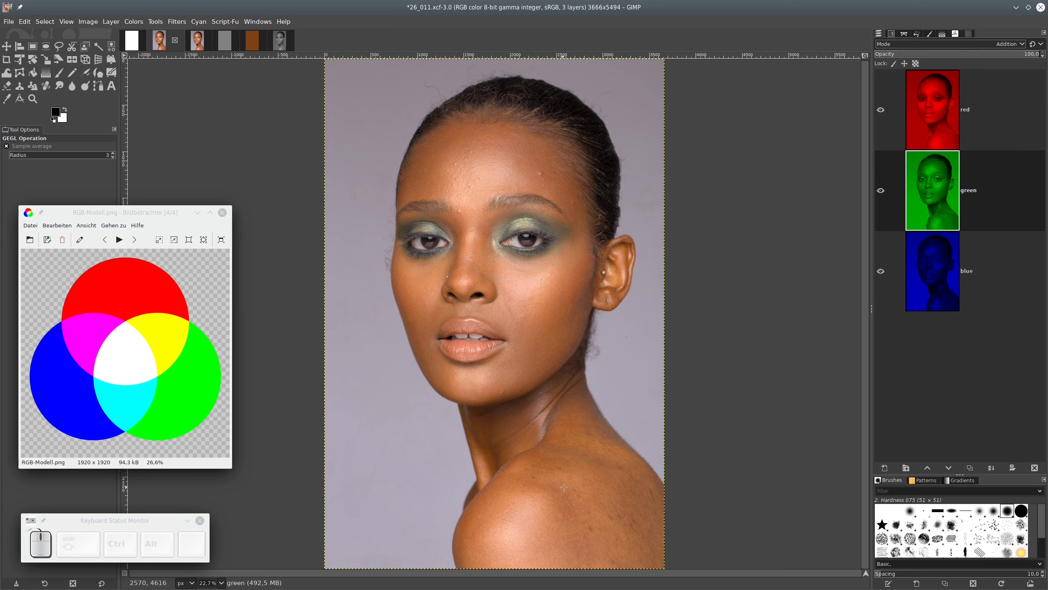
- Check the blend modes of the portrait's blue, green and red layers
{"action": "left_click", "coordinate": [936, 272]}
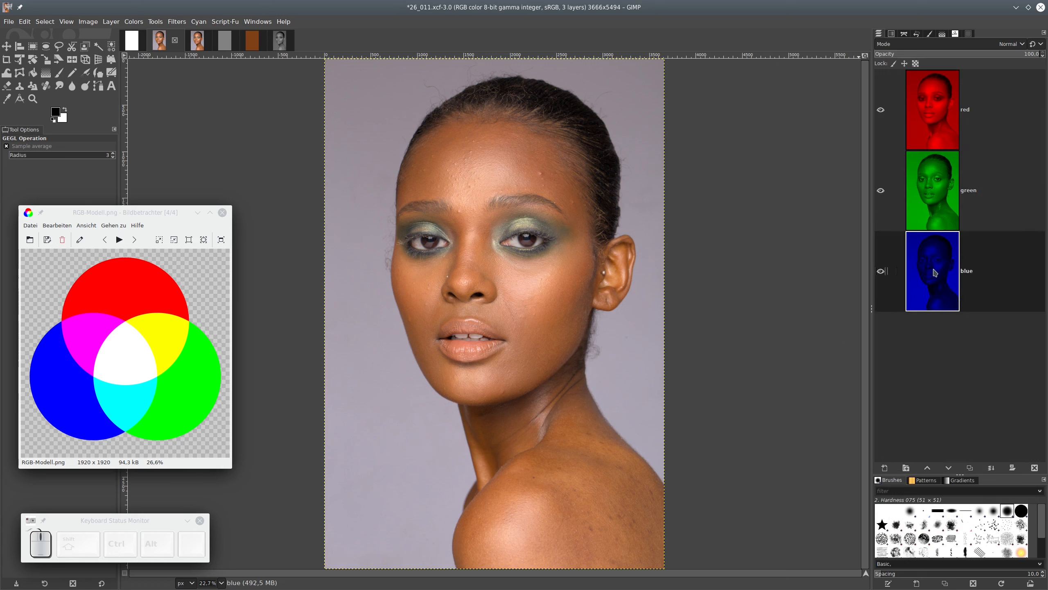
{"action": "left_click", "coordinate": [941, 195]}
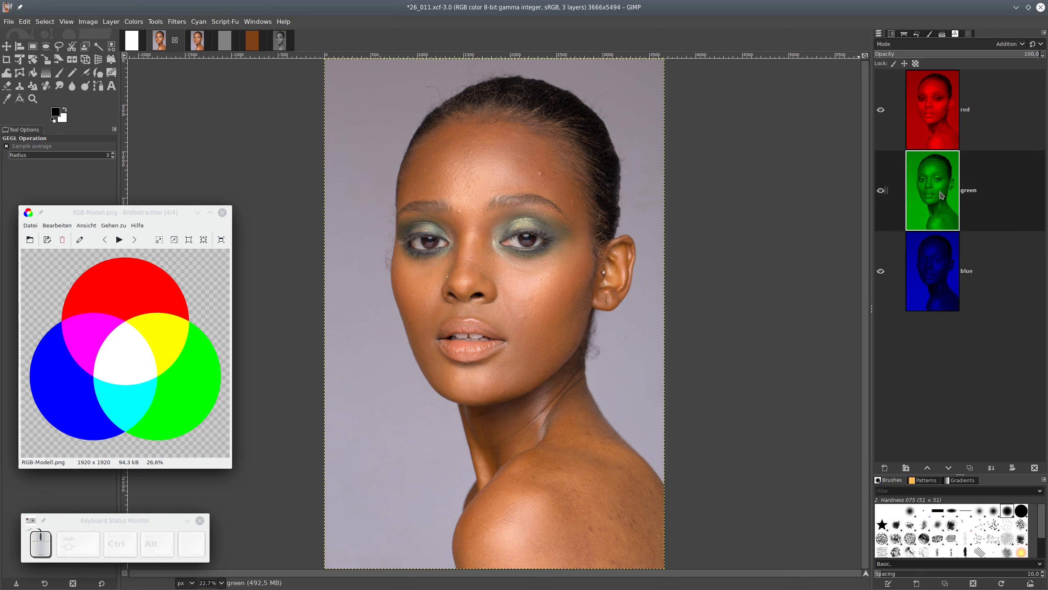
{"action": "left_click", "coordinate": [937, 100]}
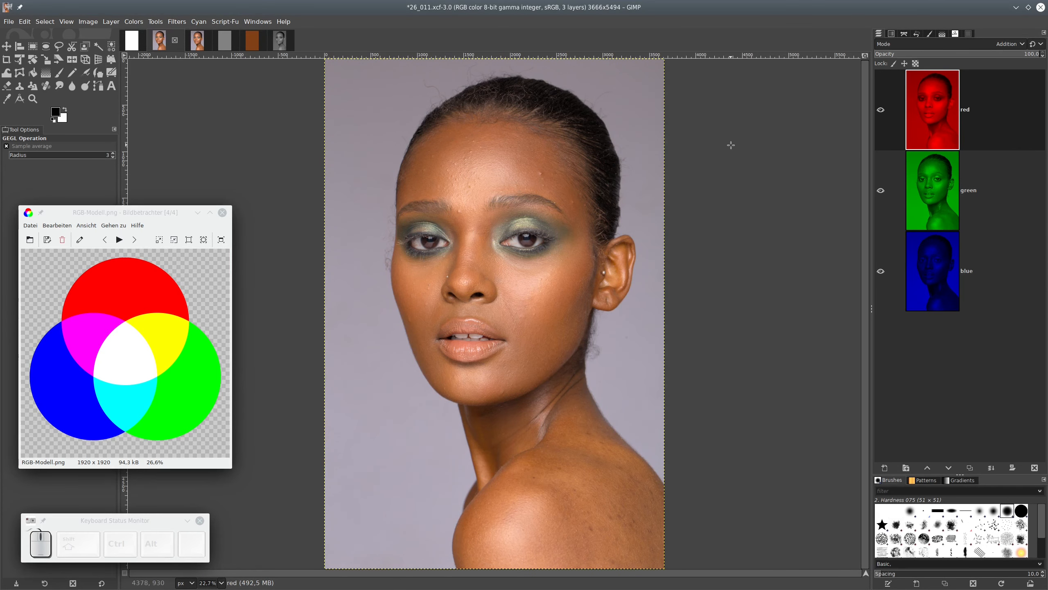
- Duplicate the recombined portrait image and check the blend modes of the copy's green and blue layers
{"action": "key", "text": "ctrl+d"}
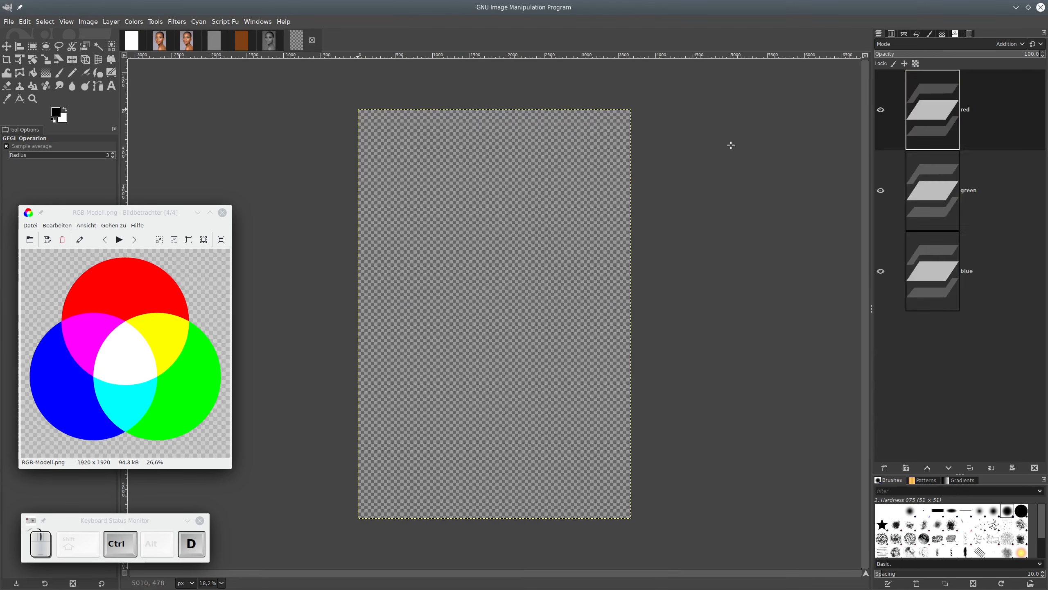
{"action": "key", "text": "ctrl+shift+j"}
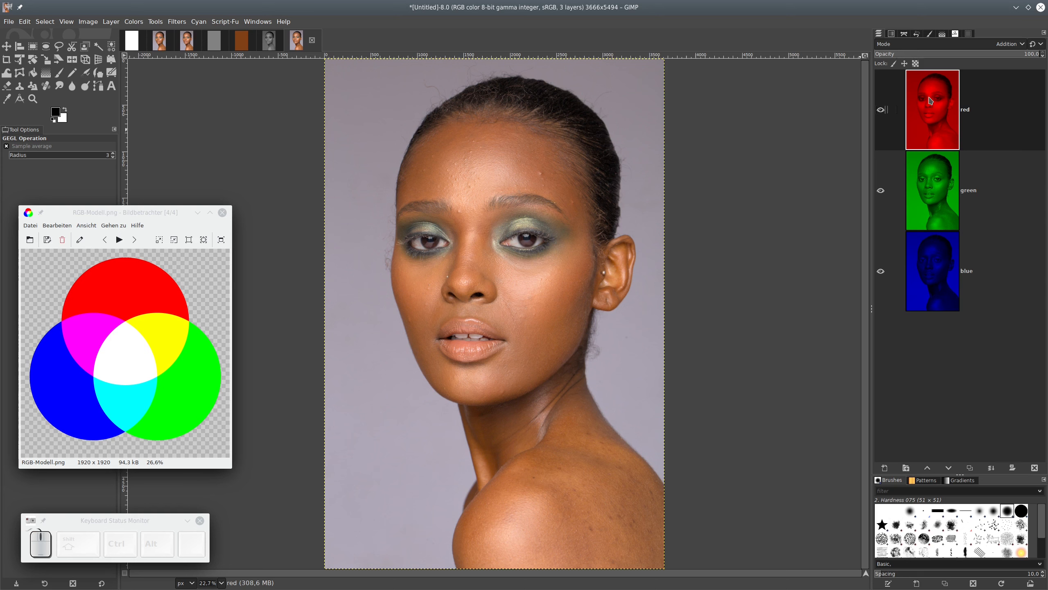
{"action": "left_click", "coordinate": [933, 192]}
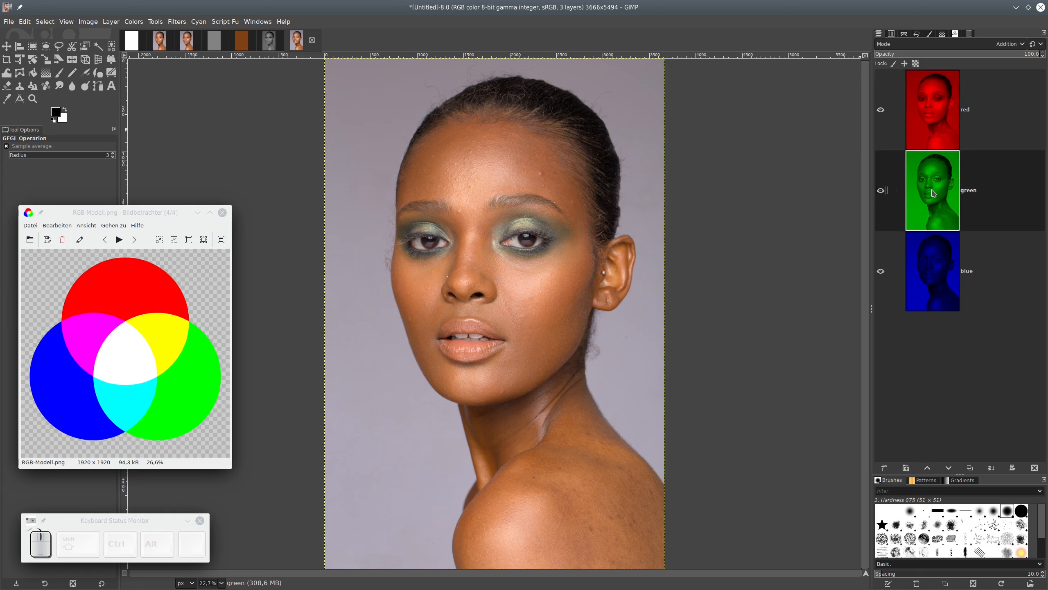
{"action": "left_click", "coordinate": [927, 280]}
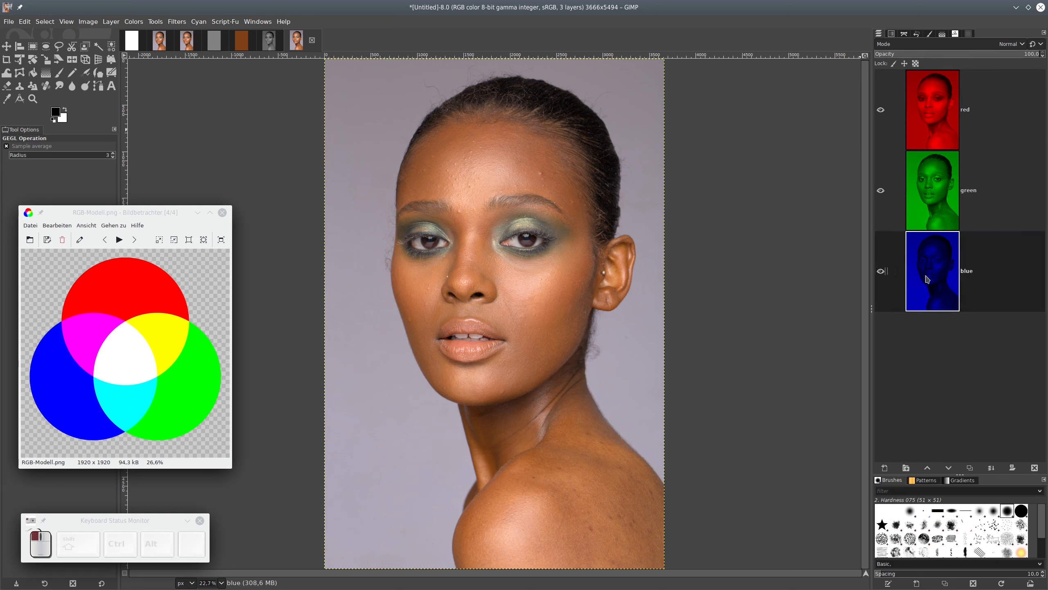
- Set the blend mode of the duplicated portrait's red and green layers to Normal
{"action": "left_click", "coordinate": [932, 178]}
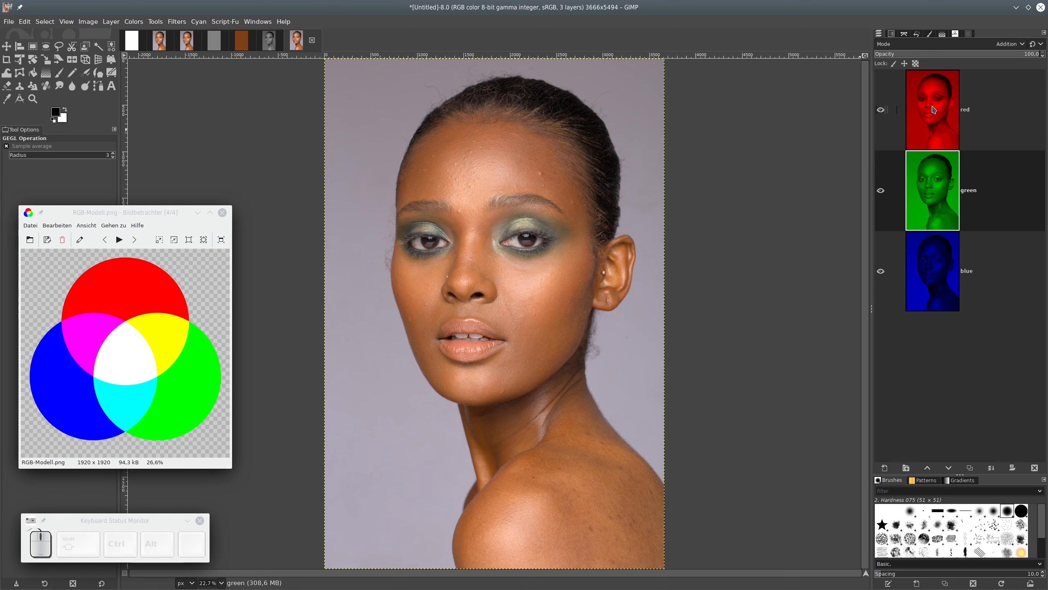
{"action": "left_click", "coordinate": [934, 110]}
{"action": "left_click", "coordinate": [993, 47]}
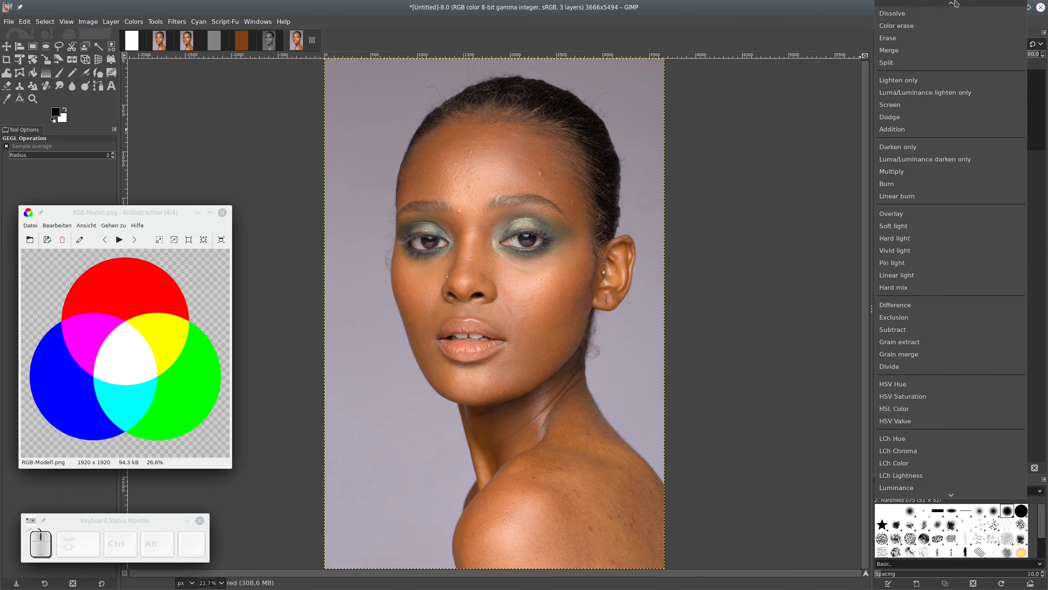
{"action": "left_click", "coordinate": [960, 51]}
{"action": "key", "text": "Page_Down"}
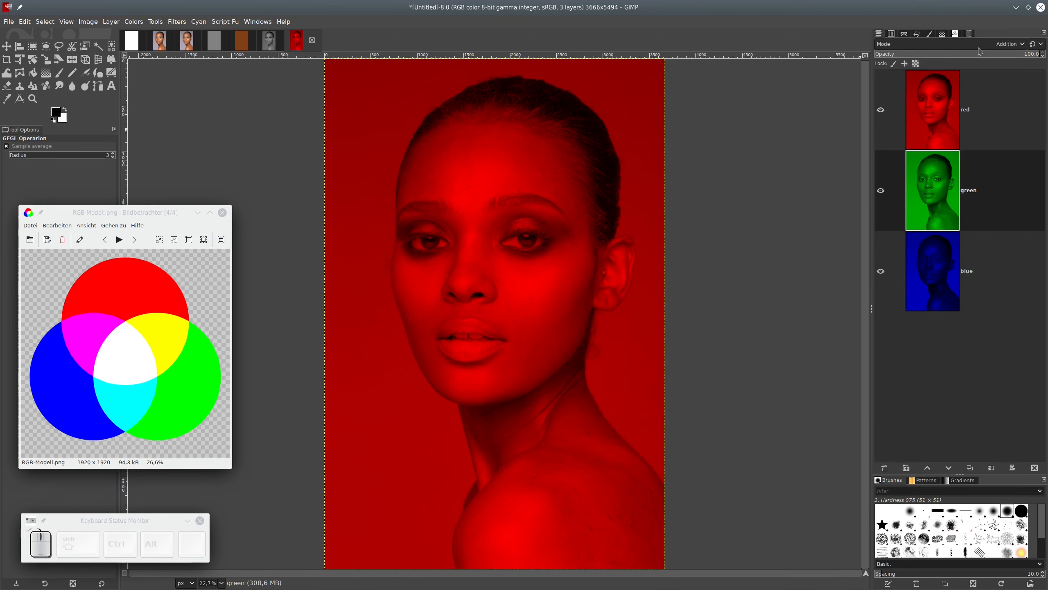
{"action": "left_click", "coordinate": [960, 43]}
{"action": "left_click", "coordinate": [919, 5]}
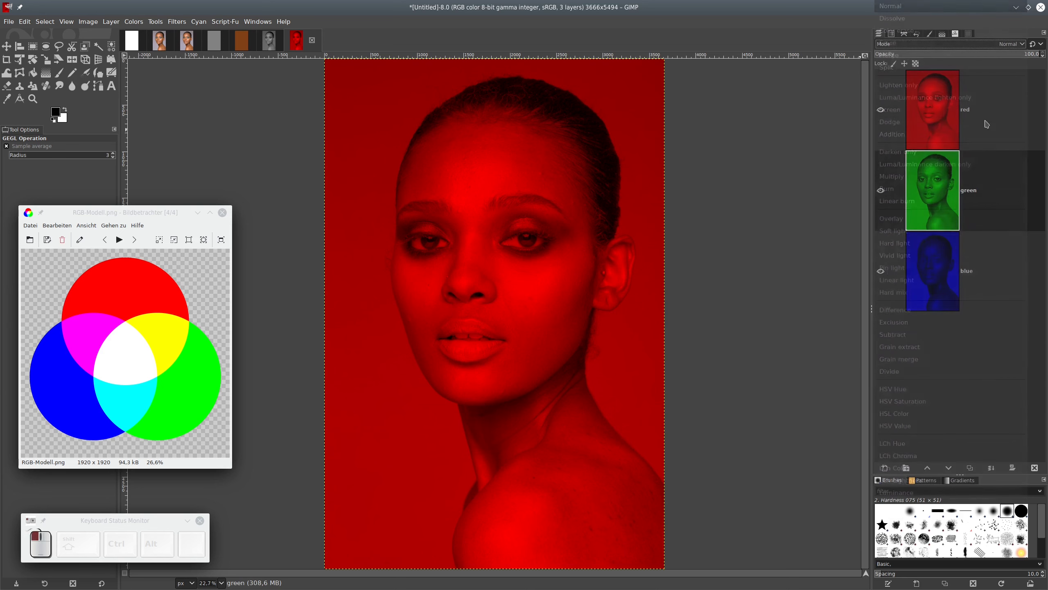
- Hide the blue layer and set the red layer's blend mode to HSL Color
{"action": "left_click", "coordinate": [880, 271]}
{"action": "left_click", "coordinate": [934, 101]}
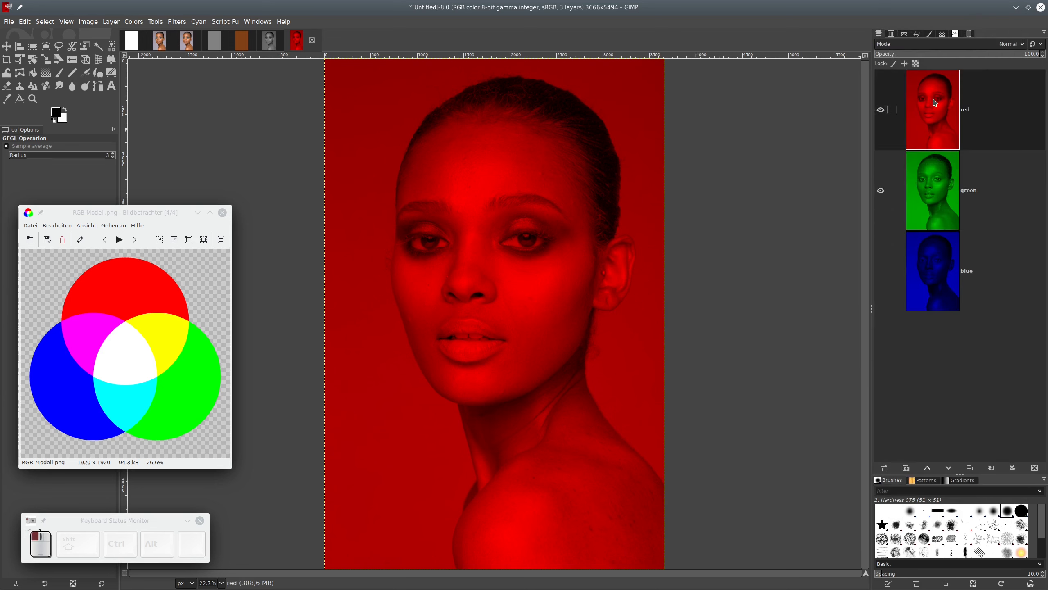
{"action": "left_click", "coordinate": [992, 44]}
{"action": "left_click", "coordinate": [956, 189]}
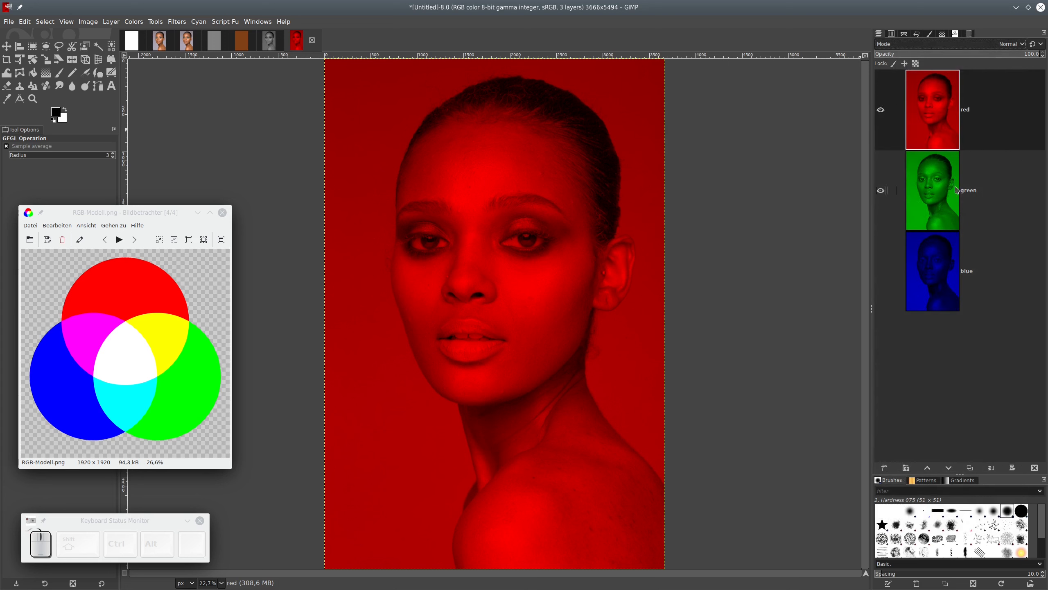
{"action": "left_click", "coordinate": [1001, 44]}
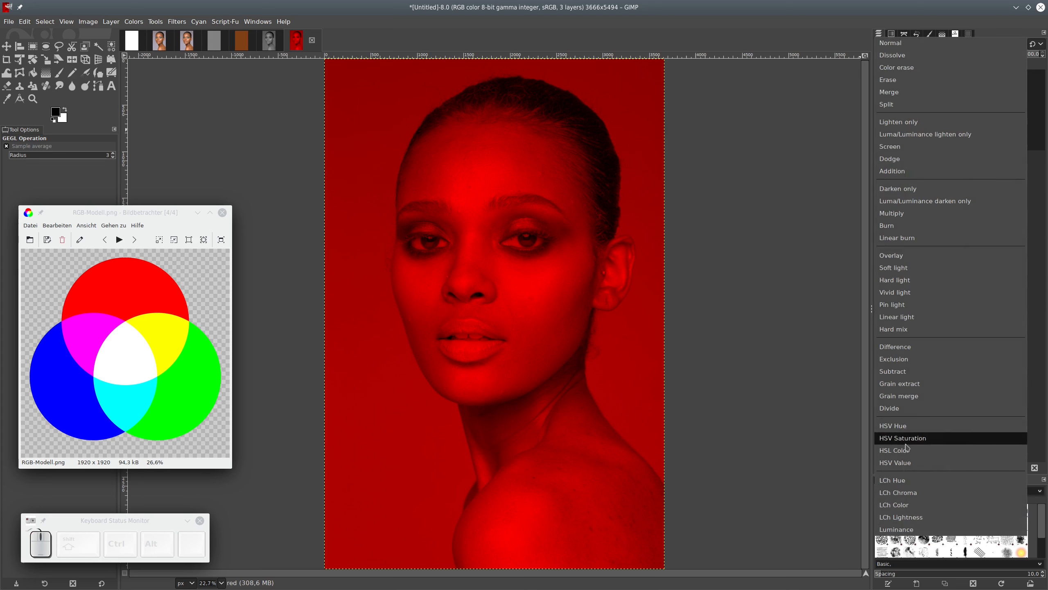
{"action": "left_click", "coordinate": [896, 455]}
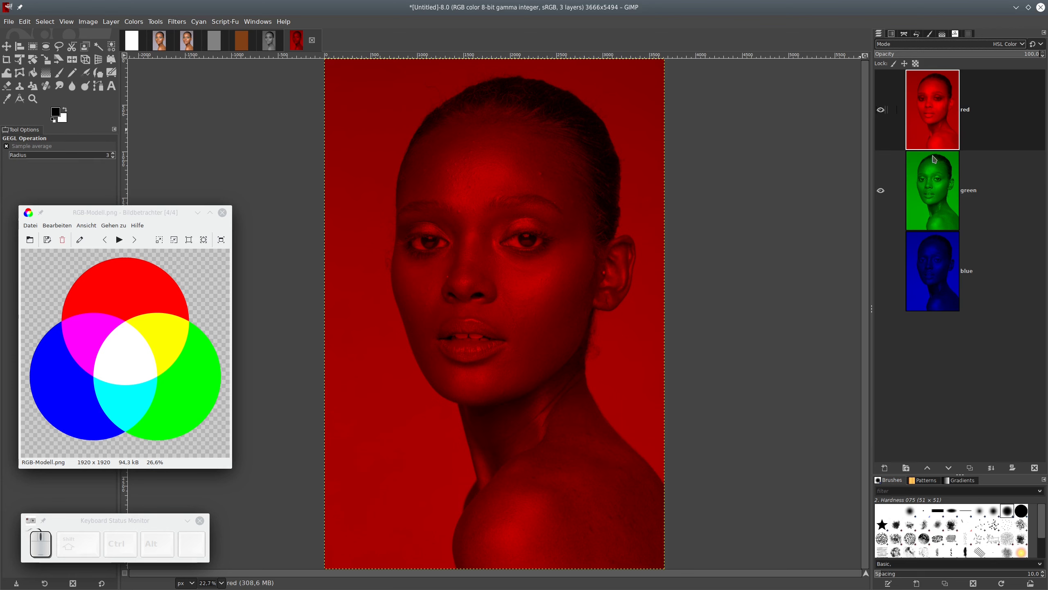
- Create a new layer from the visible red and green combination above the green layer, and hide that new layer
{"action": "right_click", "coordinate": [936, 180]}
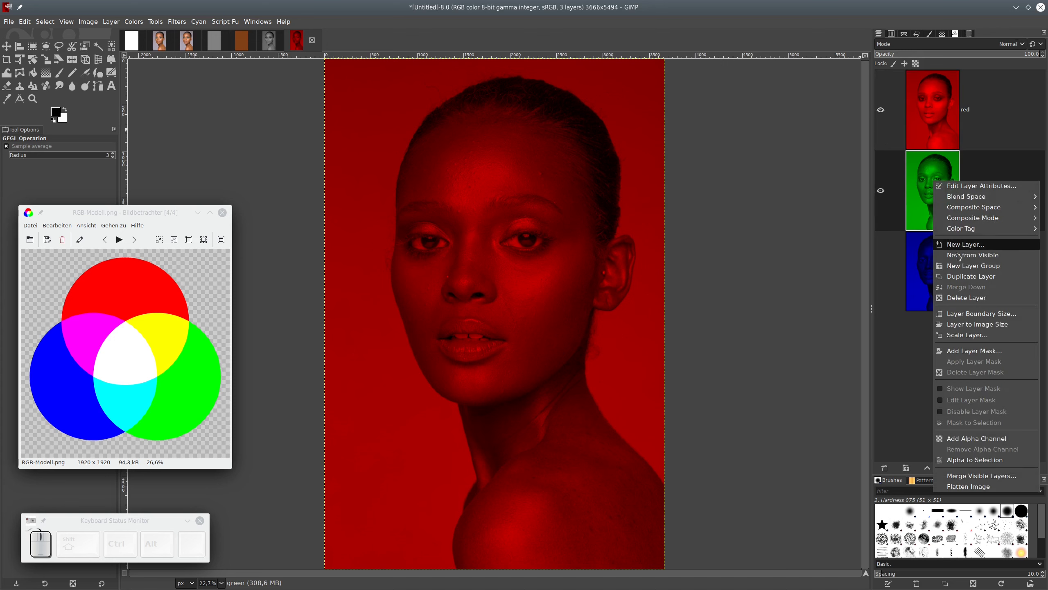
{"action": "left_click", "coordinate": [981, 255]}
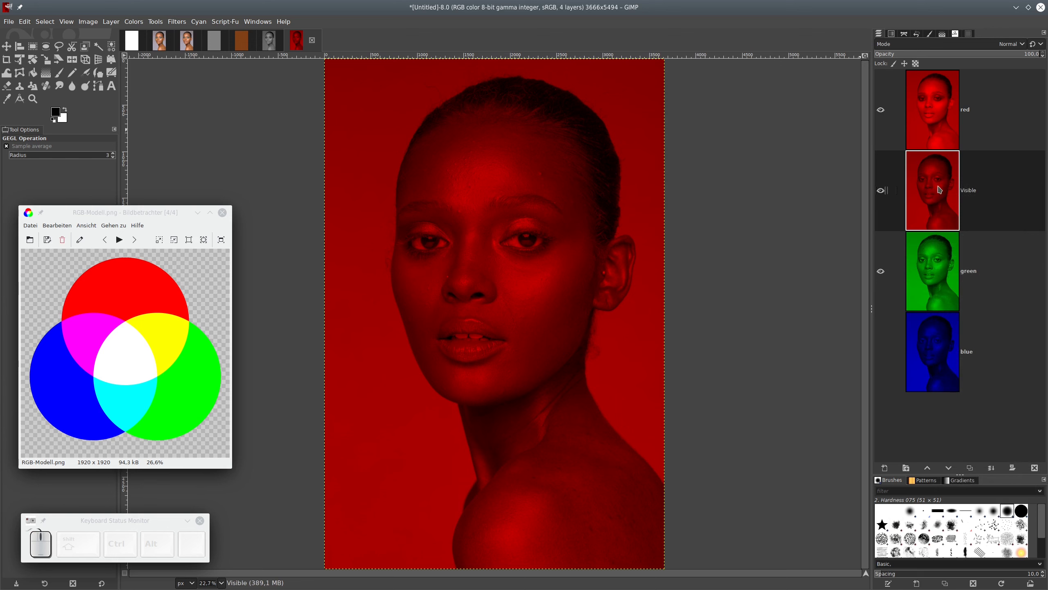
{"action": "left_click", "coordinate": [881, 191]}
- Hide the green layer and show the blue layer beneath the red HSL Color layer
{"action": "left_click", "coordinate": [881, 272]}
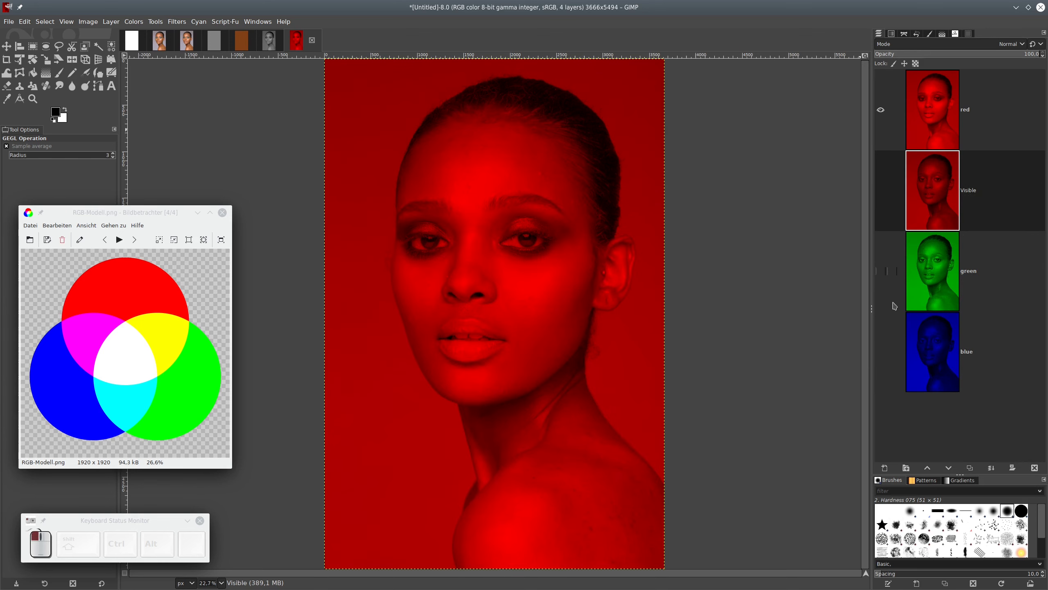
{"action": "left_click", "coordinate": [881, 351]}
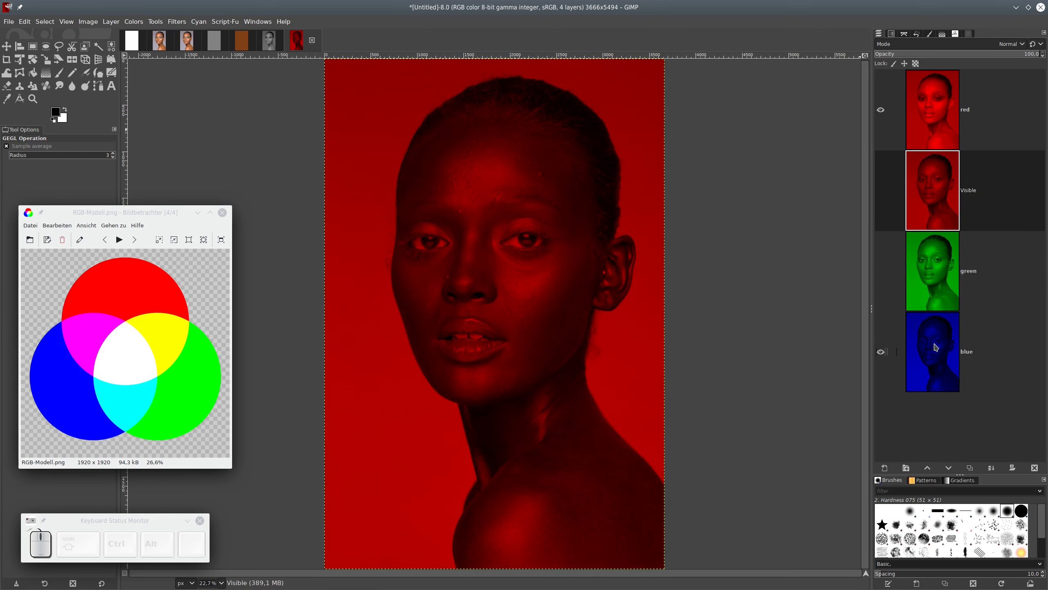
{"action": "left_click", "coordinate": [937, 113]}
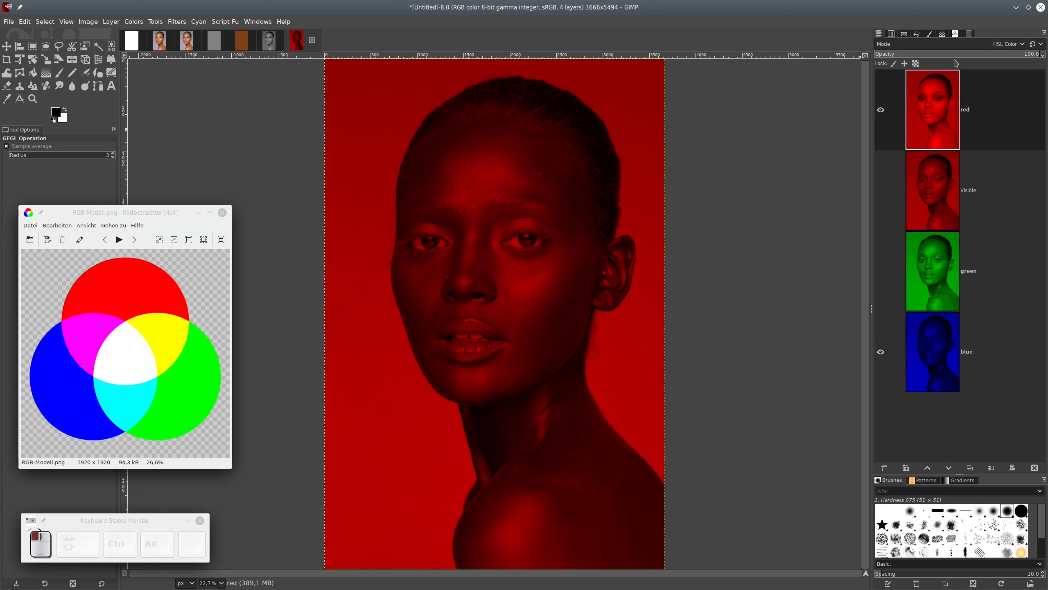
- Create a second layer from the visible red and blue combination above the green layer, and hide it
{"action": "right_click", "coordinate": [926, 278]}
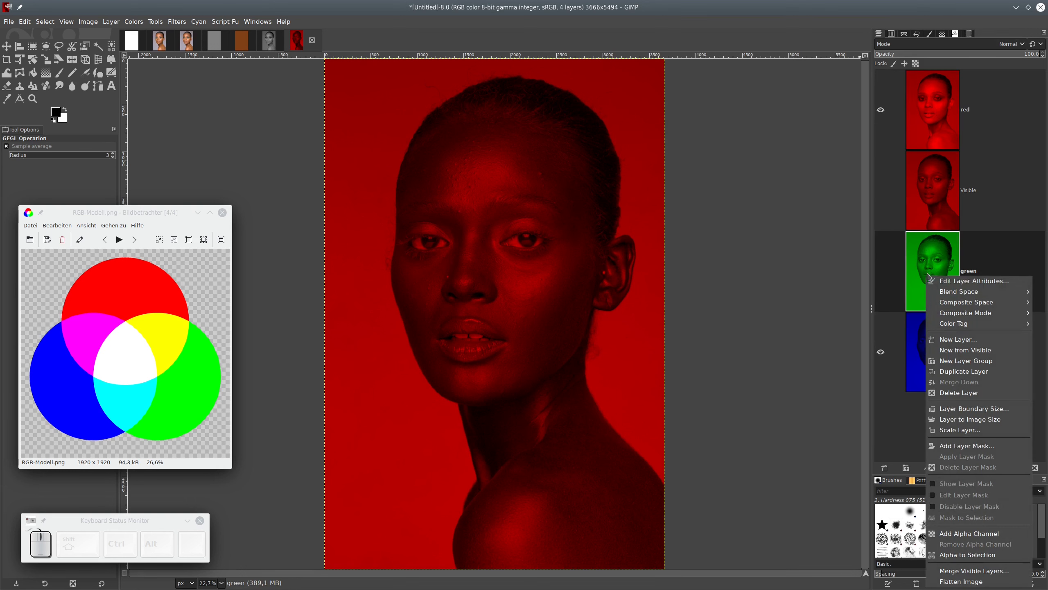
{"action": "left_click", "coordinate": [964, 354]}
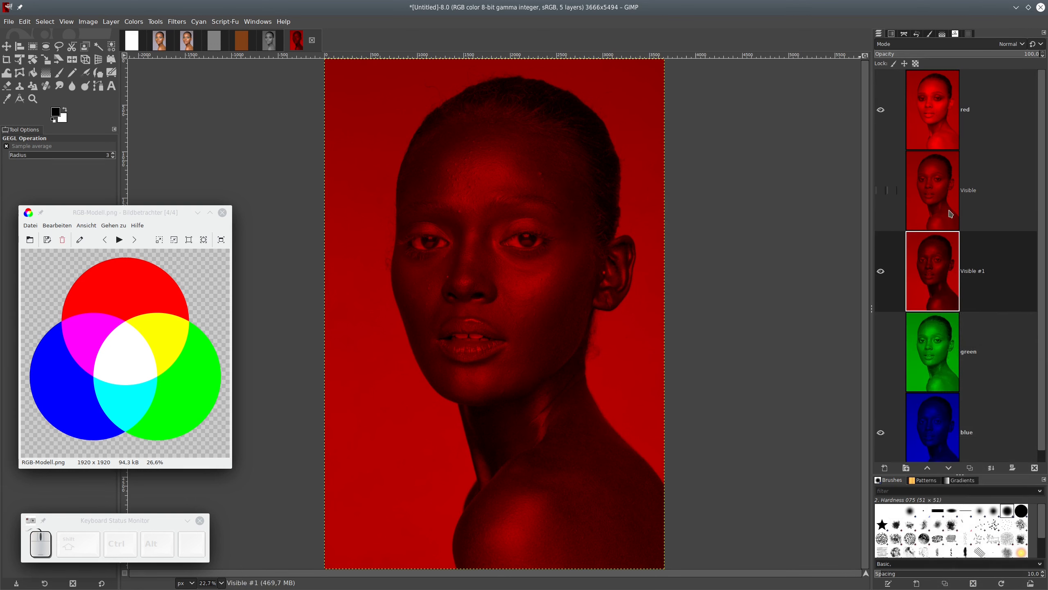
{"action": "scroll", "coordinate": [951, 190], "scroll_direction": "down", "scroll_amount": 1}
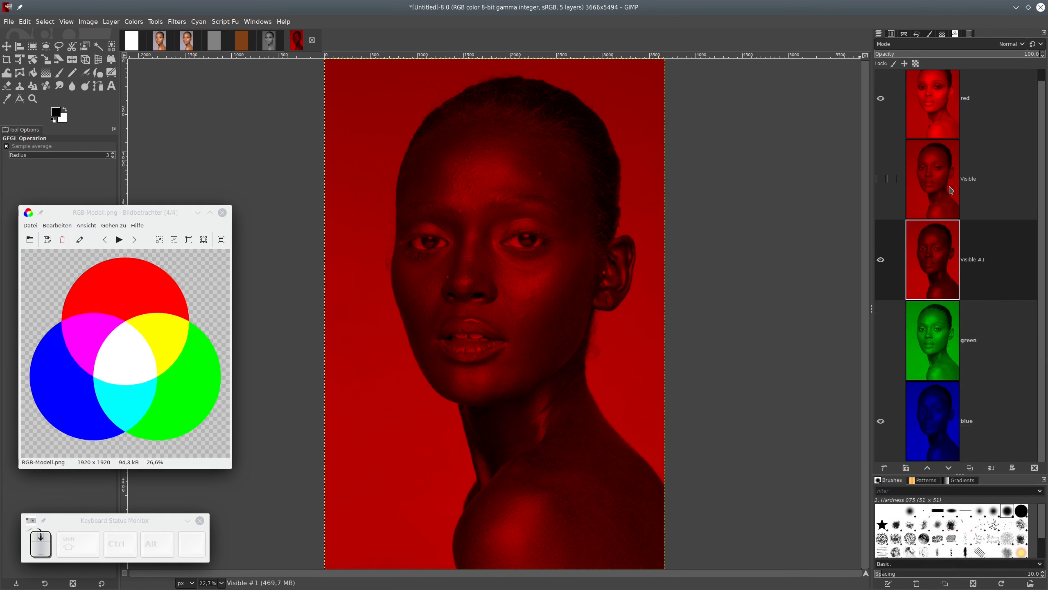
{"action": "left_click", "coordinate": [882, 260]}
- Show the green layer again and review the green, blue and Visible layers in the stack
{"action": "left_click", "coordinate": [881, 340]}
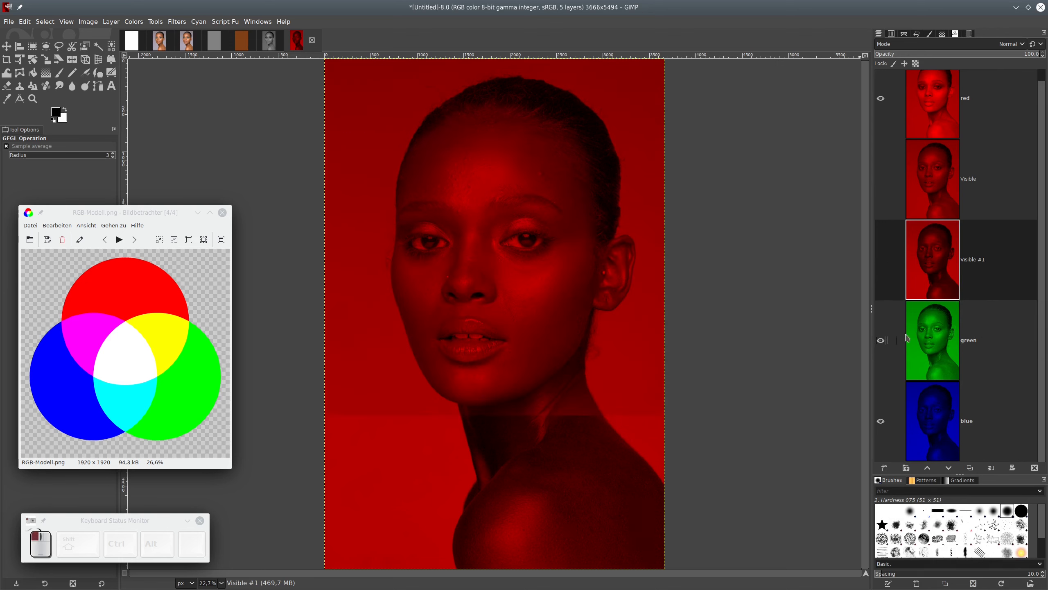
{"action": "left_click", "coordinate": [948, 338]}
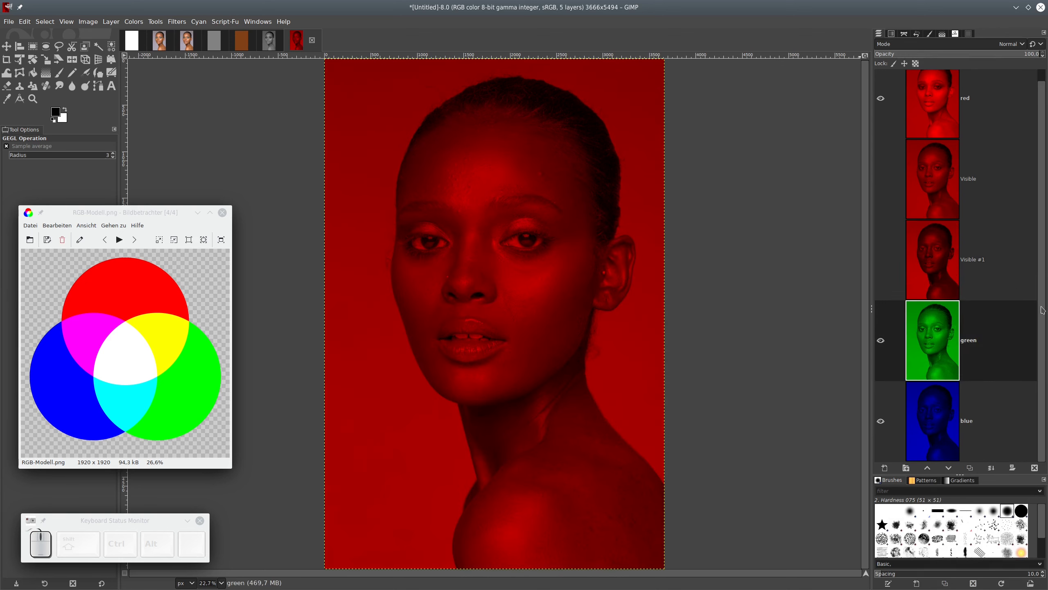
{"action": "scroll", "coordinate": [1042, 310], "scroll_direction": "up", "scroll_amount": 1}
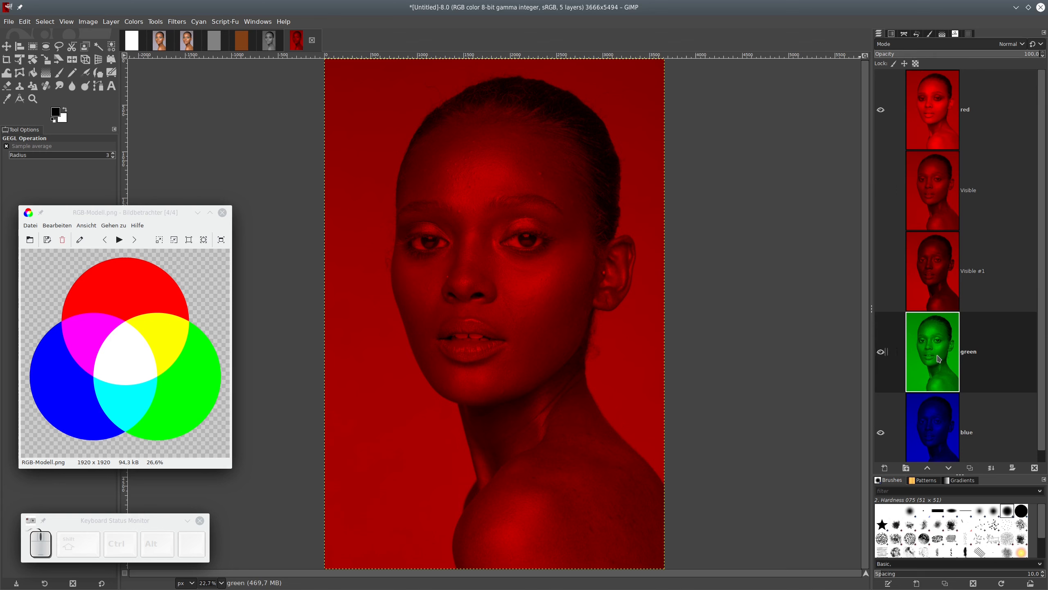
{"action": "scroll", "coordinate": [938, 357], "scroll_direction": "down", "scroll_amount": 2}
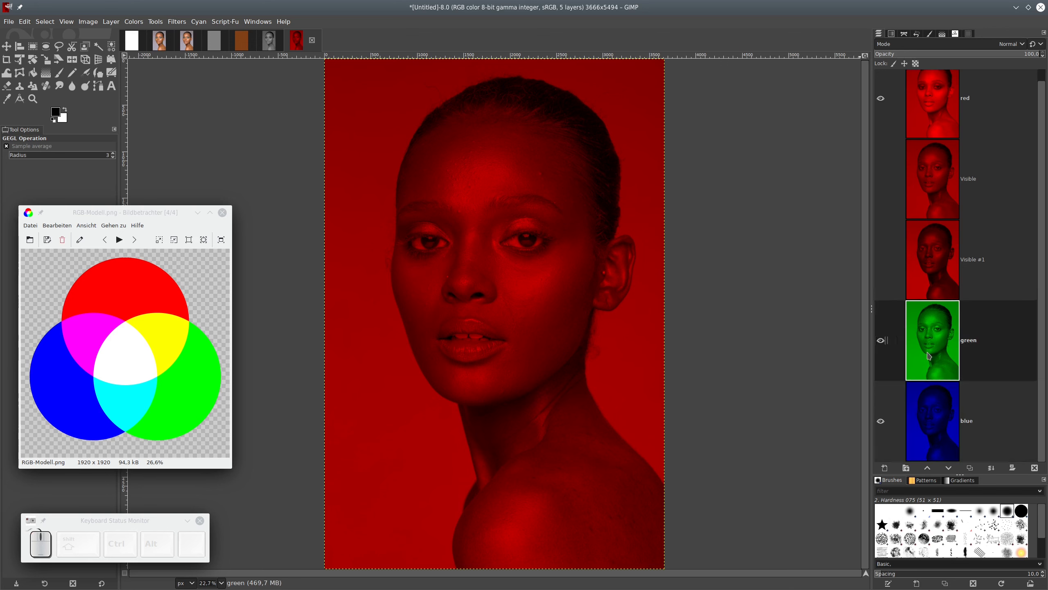
{"action": "left_click", "coordinate": [932, 424]}
{"action": "left_click", "coordinate": [945, 194]}
{"action": "scroll", "coordinate": [949, 182], "scroll_direction": "up", "scroll_amount": 2}
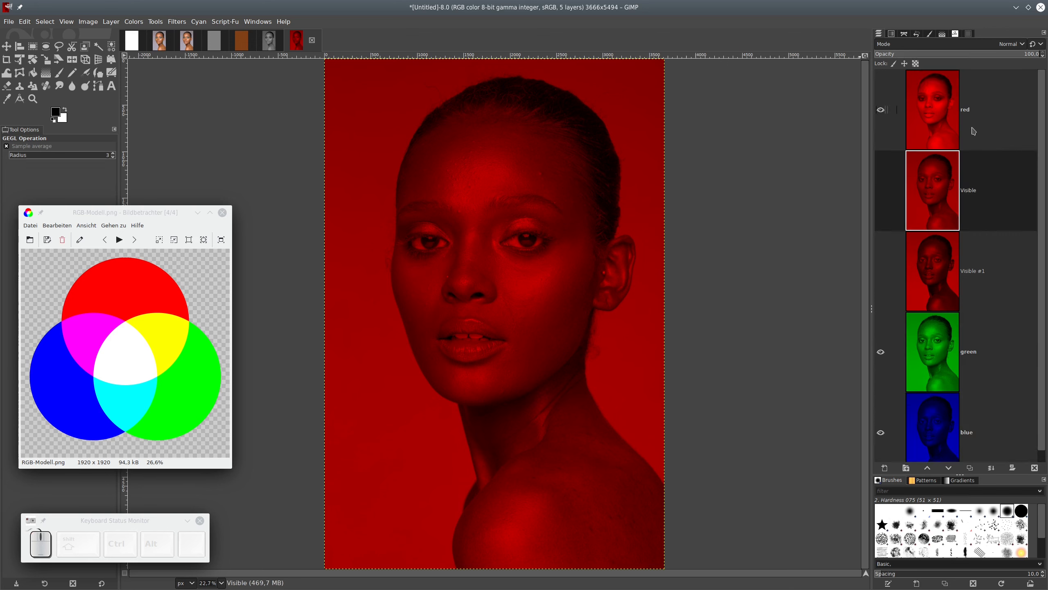
- Set the red layer's blend mode back to Addition
{"action": "left_click", "coordinate": [945, 112]}
{"action": "left_click", "coordinate": [1006, 44]}
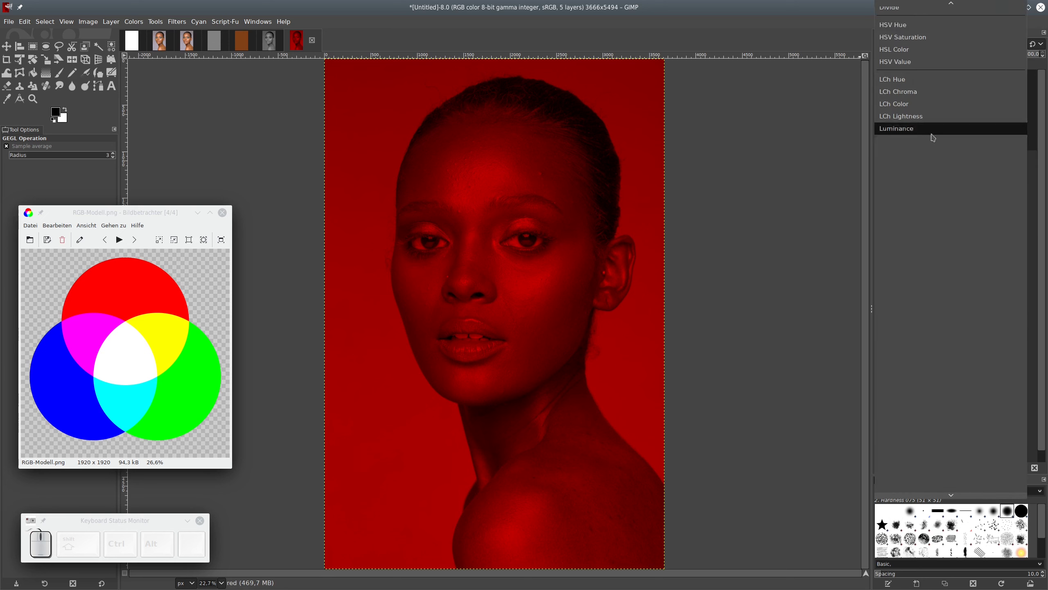
{"action": "scroll", "coordinate": [934, 138], "scroll_direction": "up", "scroll_amount": 8}
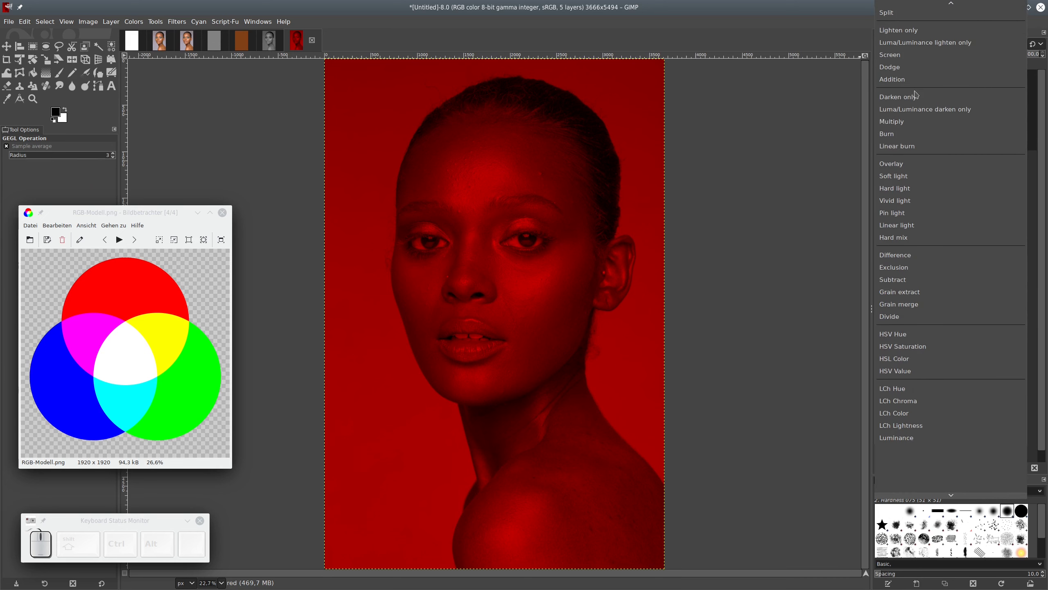
{"action": "scroll", "coordinate": [891, 112], "scroll_direction": "up", "scroll_amount": 3}
{"action": "left_click", "coordinate": [891, 134]}
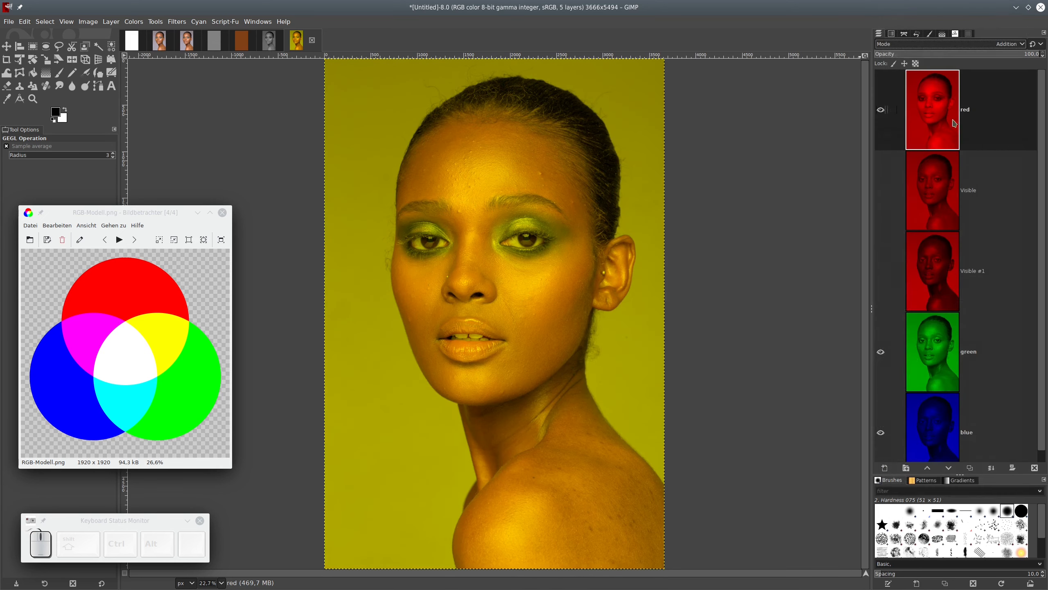
- Set the green layer's blend mode to Addition to recombine all three colour layers
{"action": "left_click", "coordinate": [931, 323]}
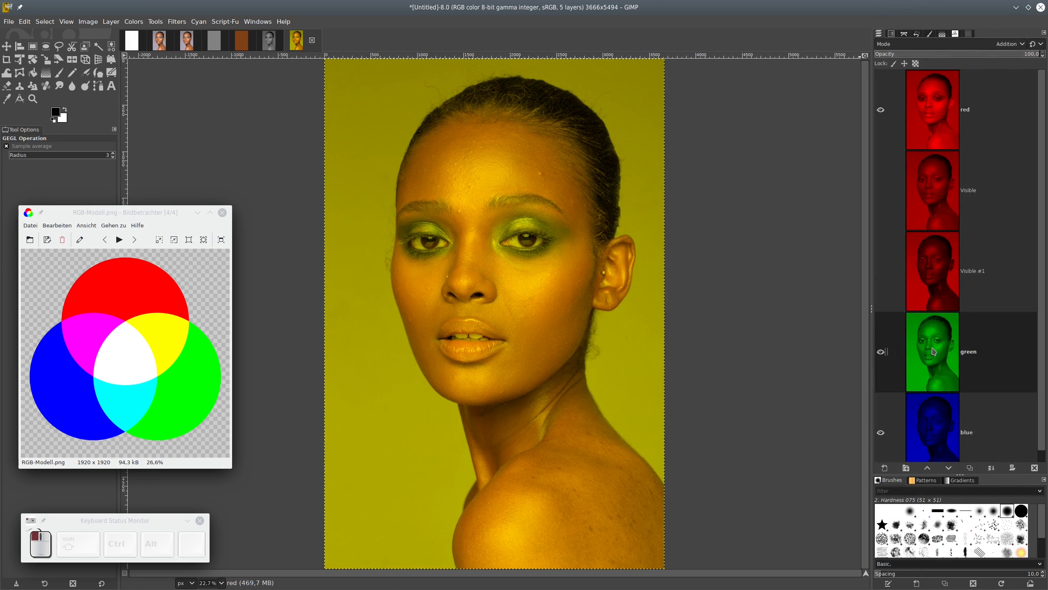
{"action": "left_click", "coordinate": [983, 47]}
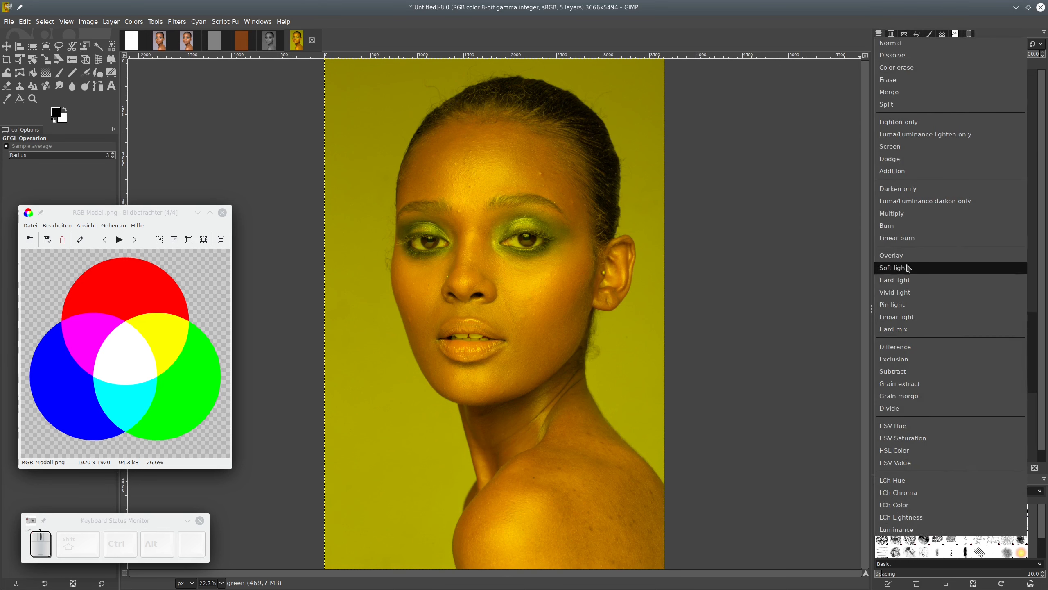
{"action": "left_click", "coordinate": [902, 172]}
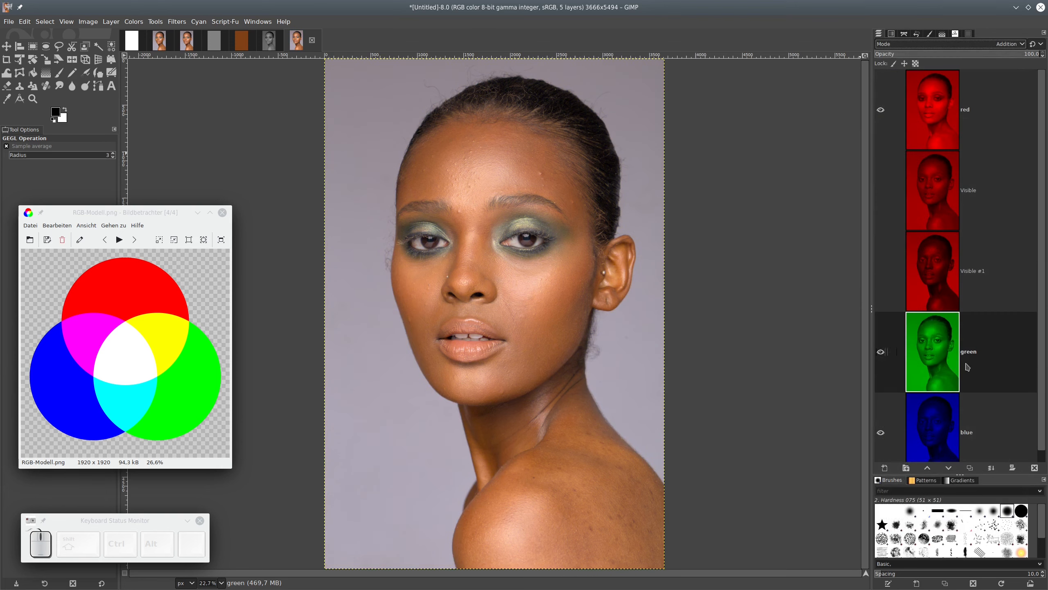
{"action": "scroll", "coordinate": [983, 354], "scroll_direction": "down", "scroll_amount": 1}
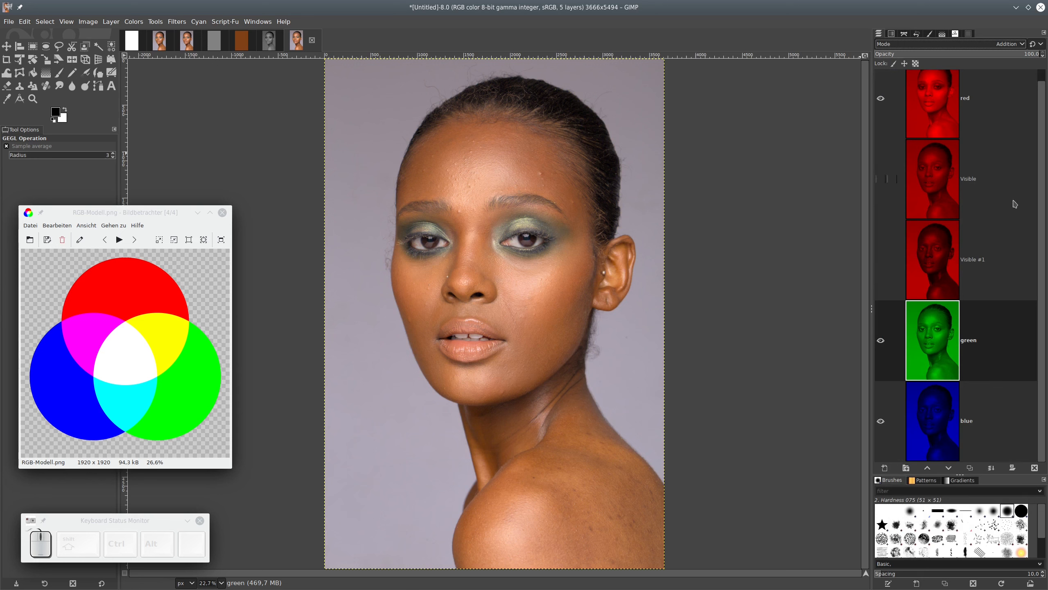
- Select the Visible and Visible #1 layers in turn to compare them, and show the Visible #1 layer
{"action": "left_click", "coordinate": [931, 177]}
{"action": "left_click", "coordinate": [935, 254]}
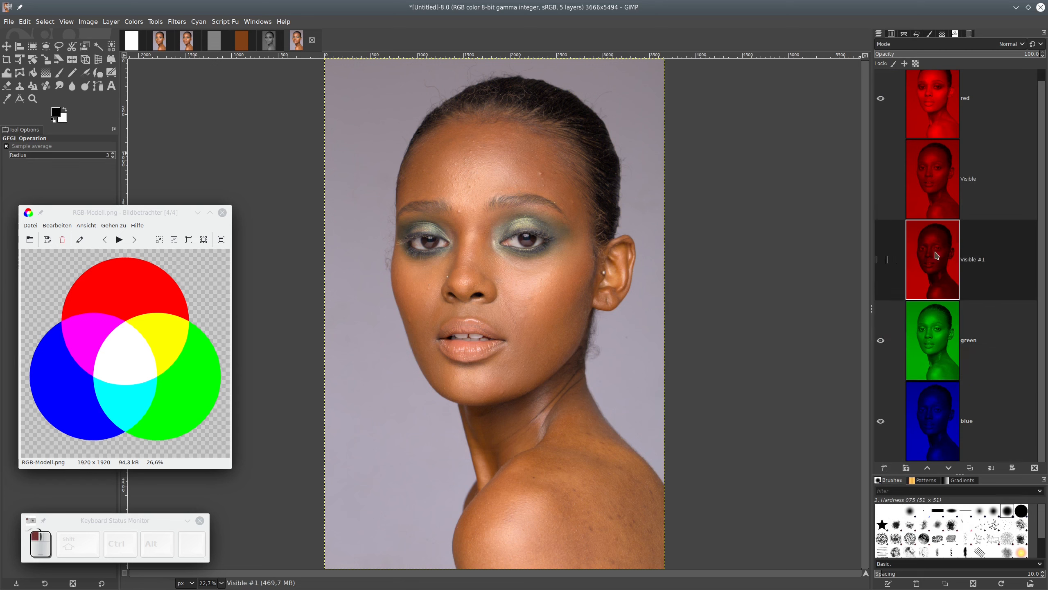
{"action": "left_click", "coordinate": [943, 185]}
{"action": "left_click", "coordinate": [934, 259]}
{"action": "left_click", "coordinate": [944, 182]}
{"action": "scroll", "coordinate": [1023, 224], "scroll_direction": "up", "scroll_amount": 1}
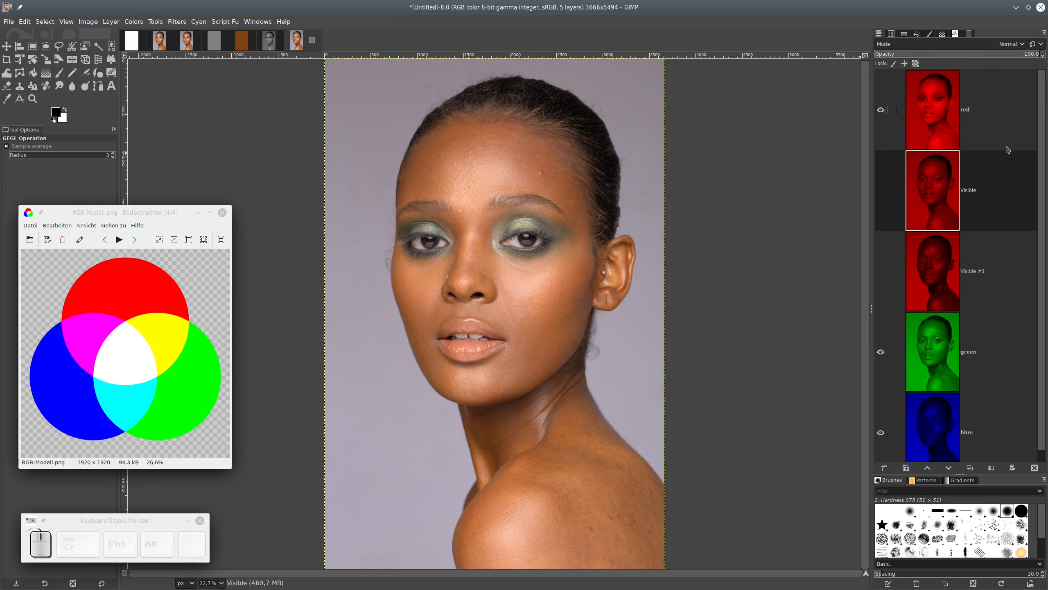
{"action": "left_click", "coordinate": [881, 271]}
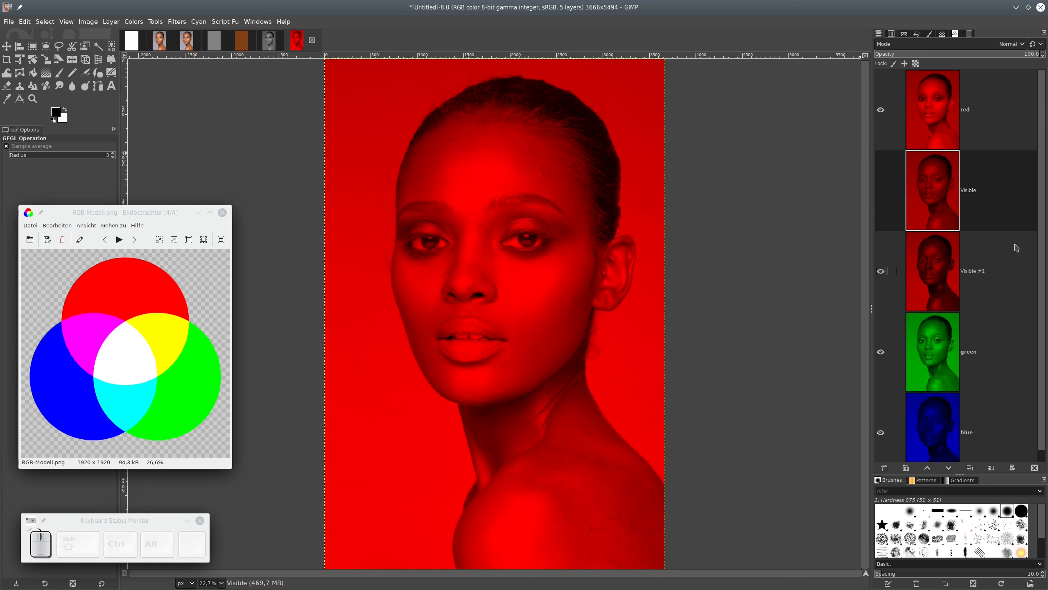
- Rename the Visible #1 layer as "bolue to red"
{"action": "left_click", "coordinate": [968, 269]}
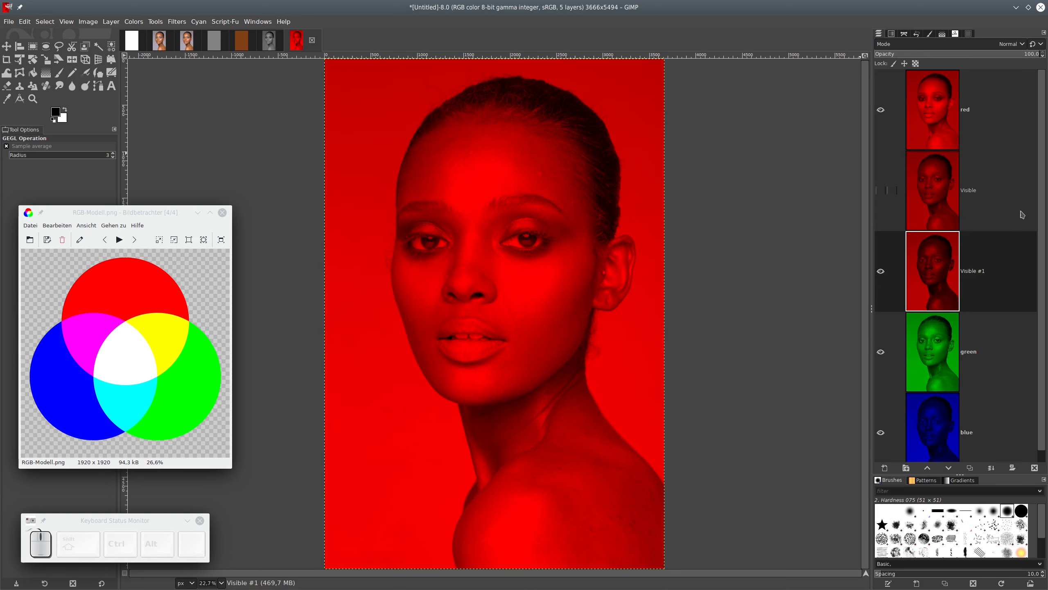
{"action": "left_click", "coordinate": [933, 269]}
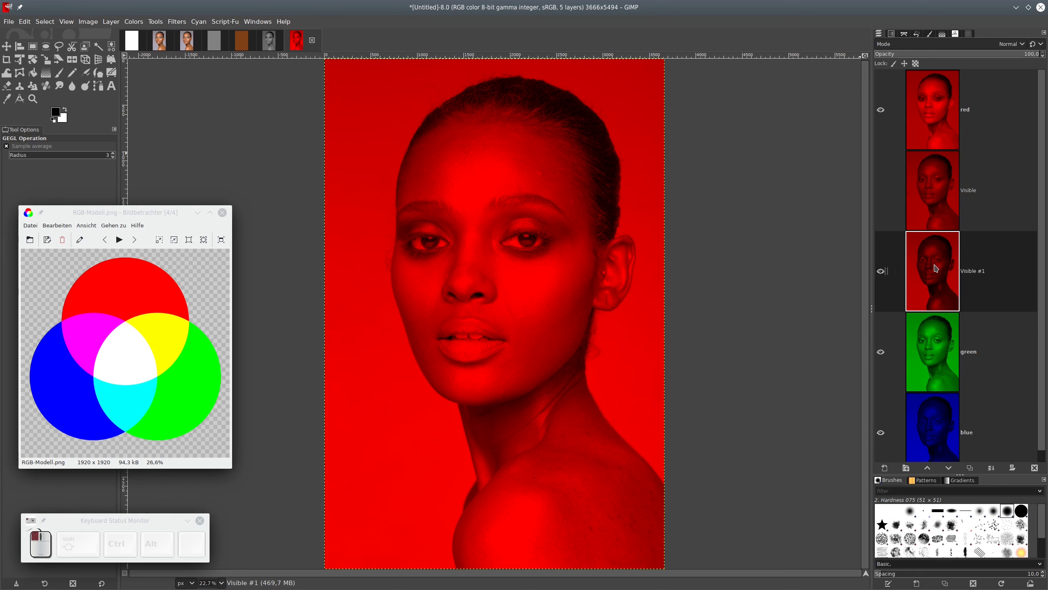
{"action": "double_click", "coordinate": [977, 275]}
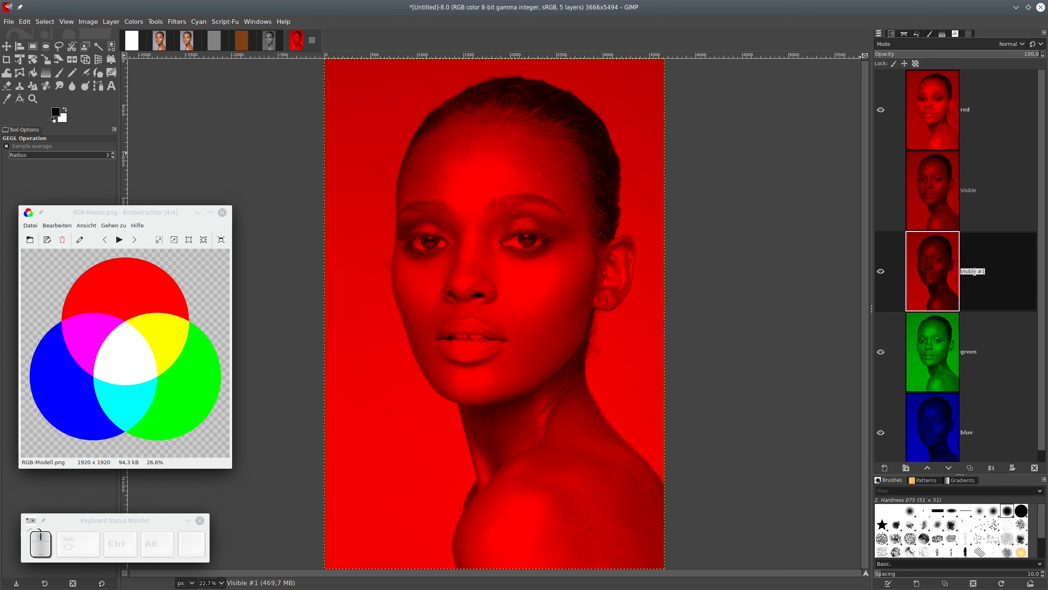
{"action": "type", "text": "bolue t"}
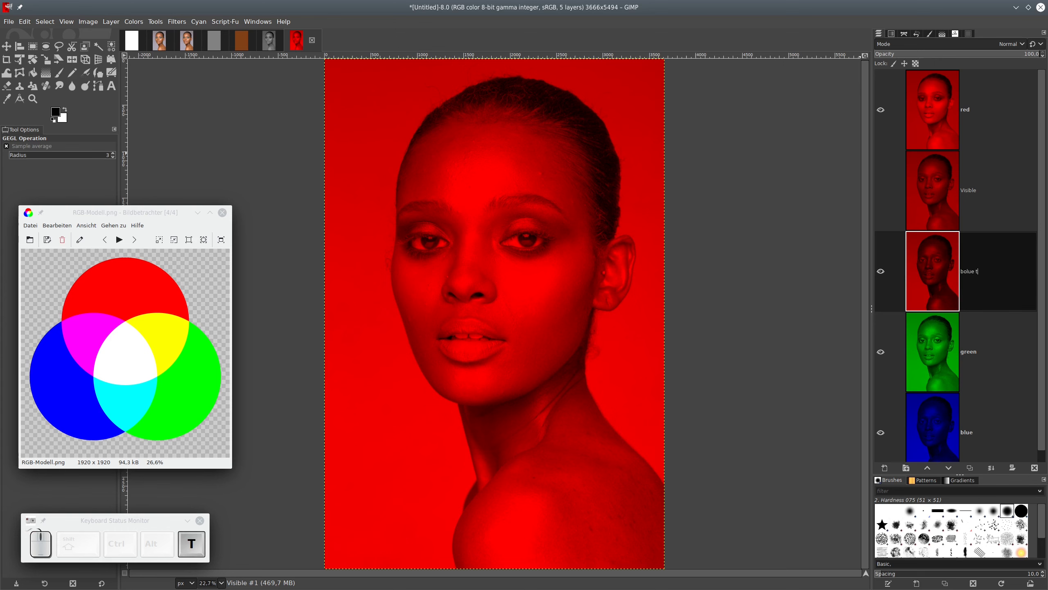
{"action": "type", "text": "p"}
{"action": "key", "text": "BackSpace"}
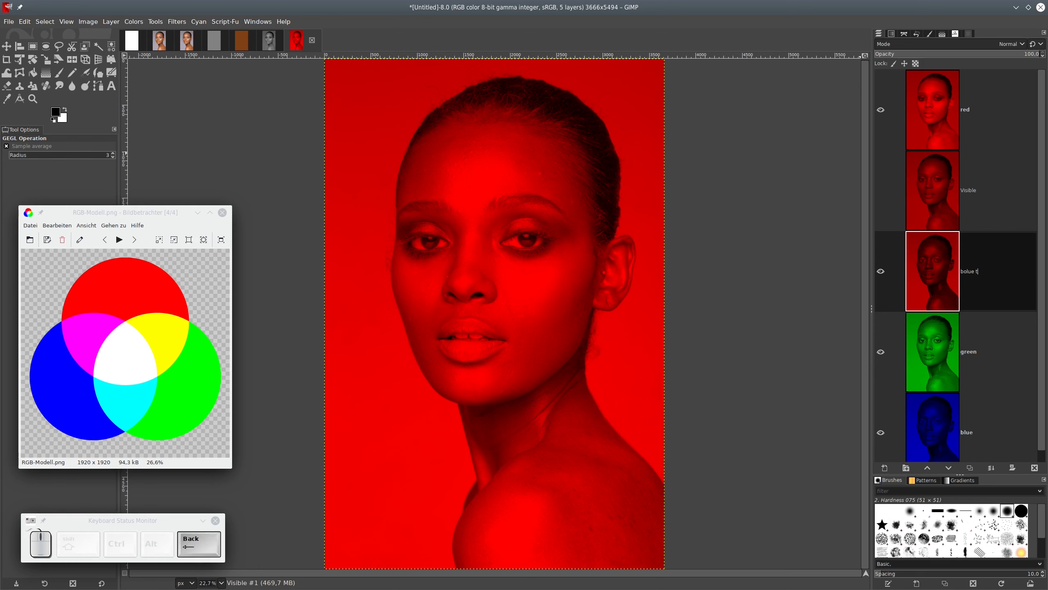
{"action": "type", "text": "o red"}
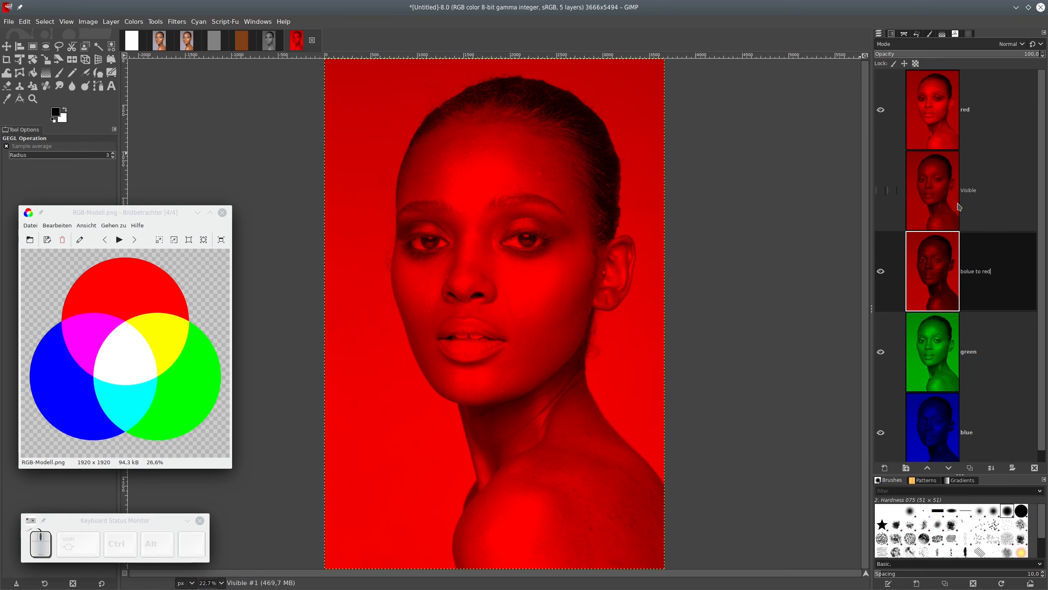
- Rename the Visible layer below the red layer as "green to red"
{"action": "left_click", "coordinate": [972, 196]}
{"action": "left_click", "coordinate": [971, 193]}
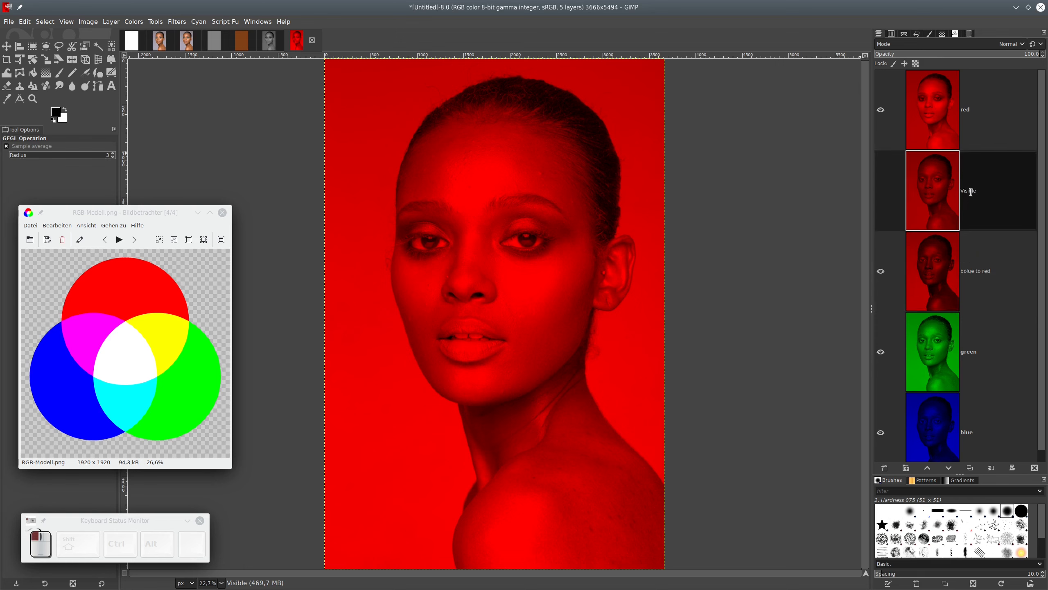
{"action": "type", "text": "gre"}
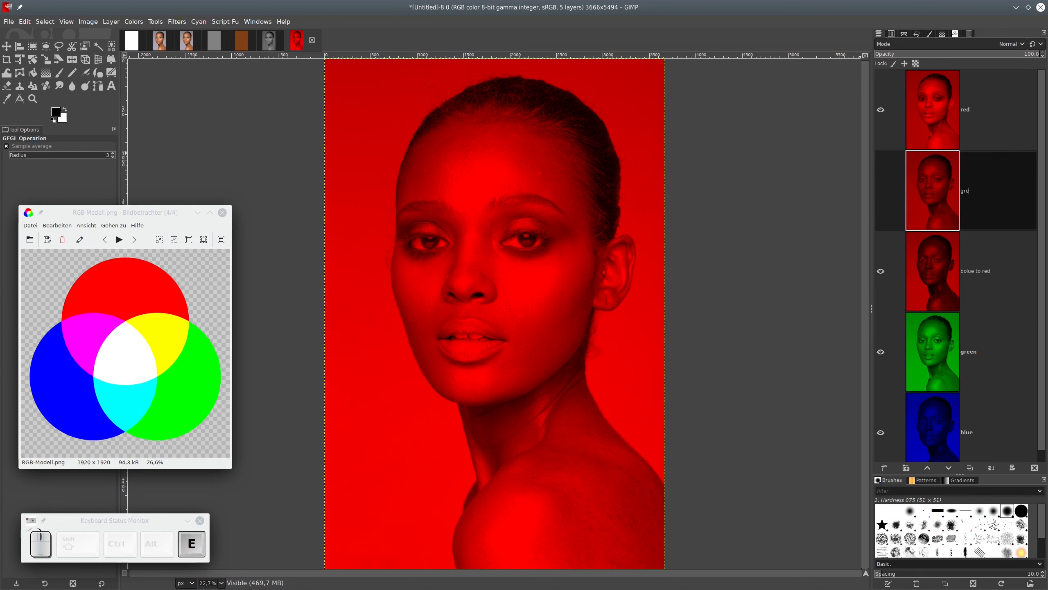
{"action": "type", "text": "en to red"}
{"action": "key", "text": "Return"}
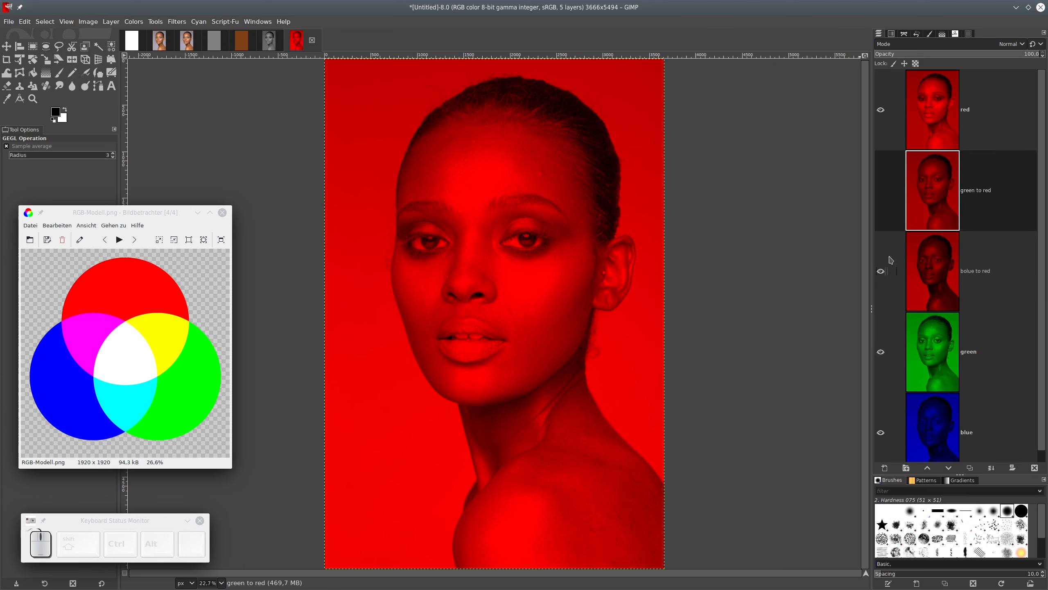
- Set the blend mode of the "bolue to red" layer to Addition
{"action": "left_click", "coordinate": [932, 273]}
{"action": "left_click", "coordinate": [1006, 44]}
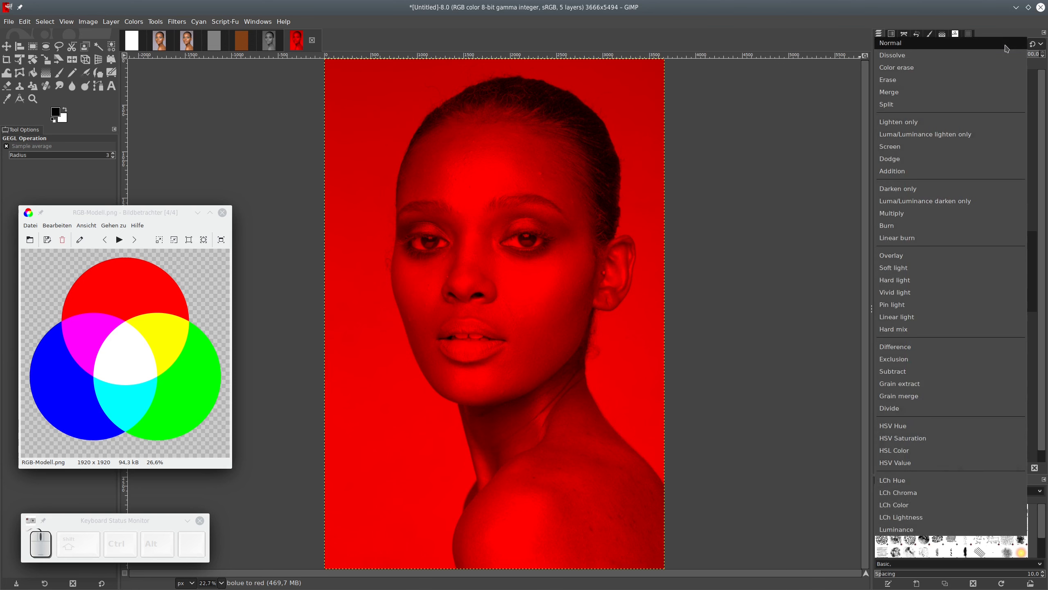
{"action": "left_click", "coordinate": [918, 171]}
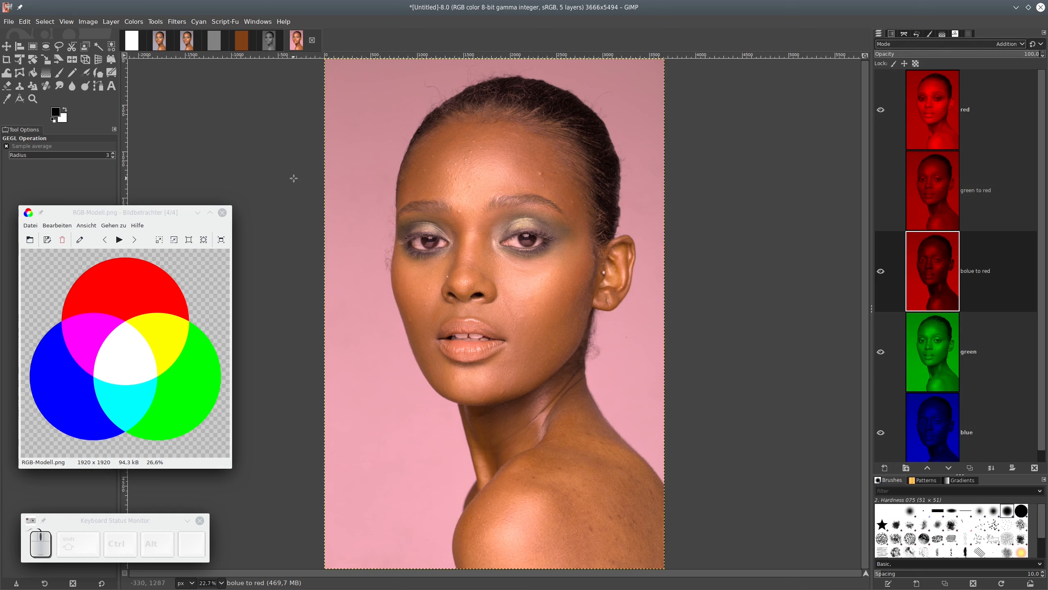
- Minimise the RGB model image and open the Channel Mixer for the "bolue to red" layer, widening its dialog
{"action": "left_click", "coordinate": [198, 212]}
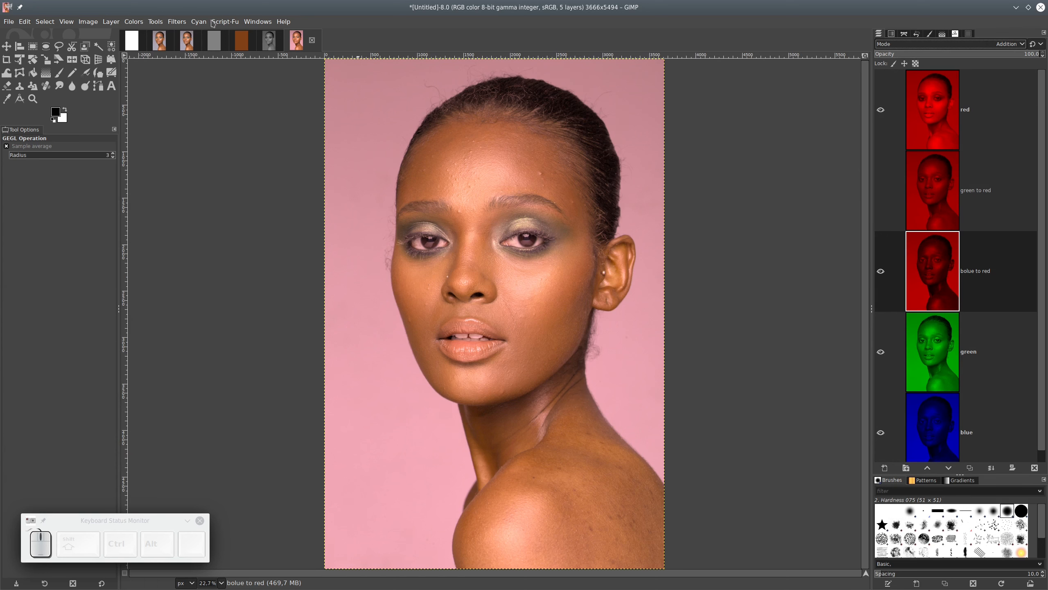
{"action": "left_click", "coordinate": [143, 22]}
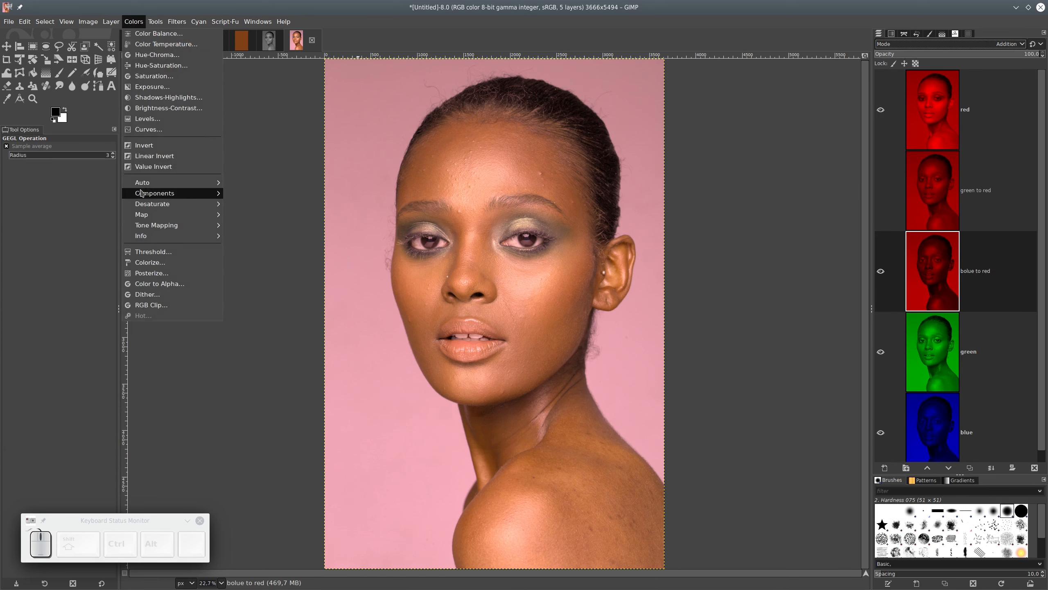
{"action": "mouse_move", "coordinate": [141, 193]}
{"action": "left_click", "coordinate": [254, 194]}
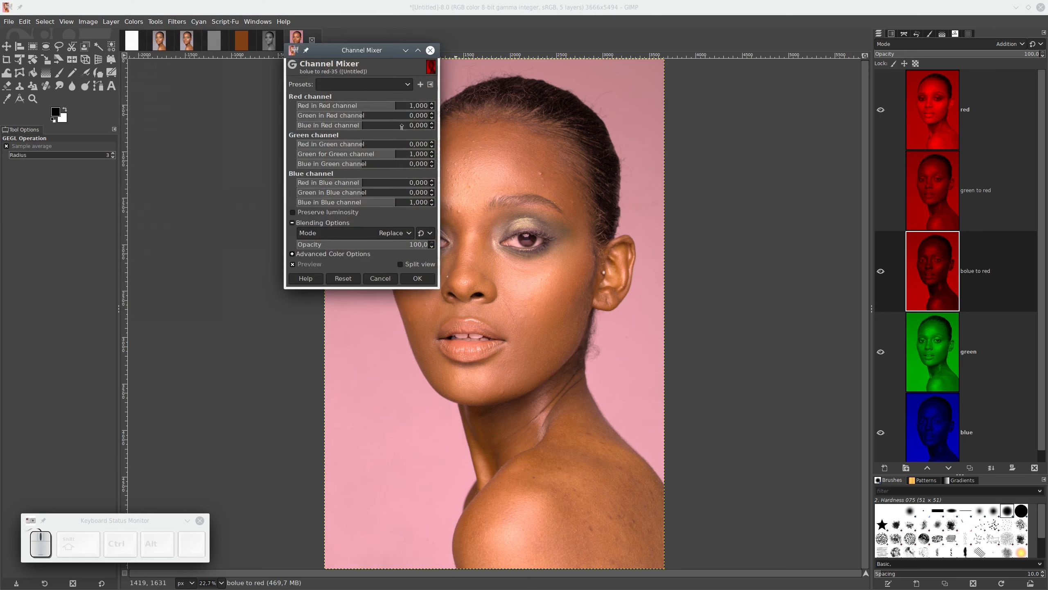
{"action": "left_click_drag", "start_coordinate": [362, 47], "coordinate": [215, 155]}
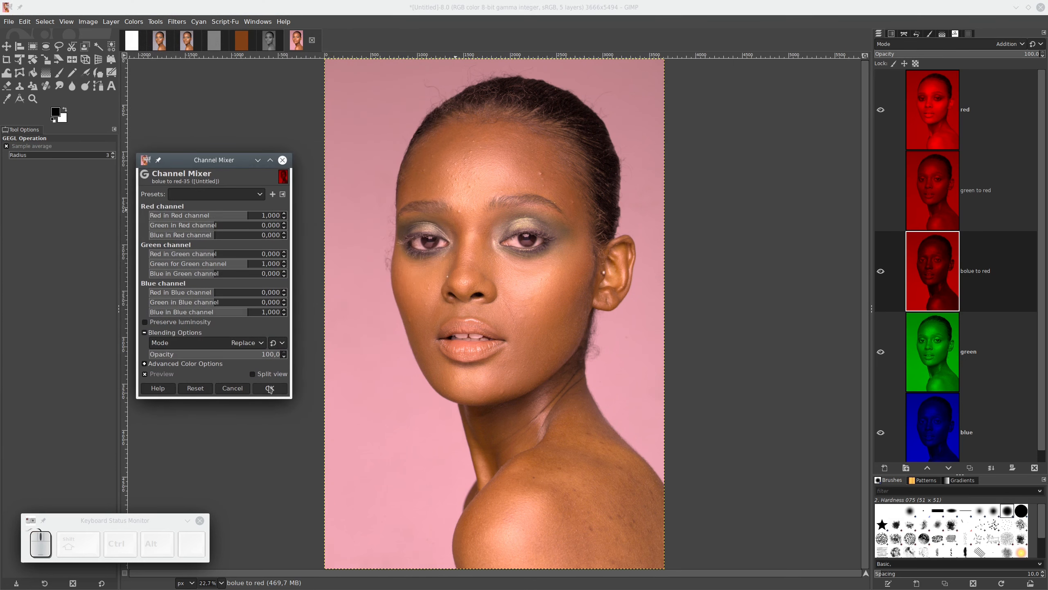
{"action": "left_click_drag", "start_coordinate": [290, 399], "coordinate": [612, 438]}
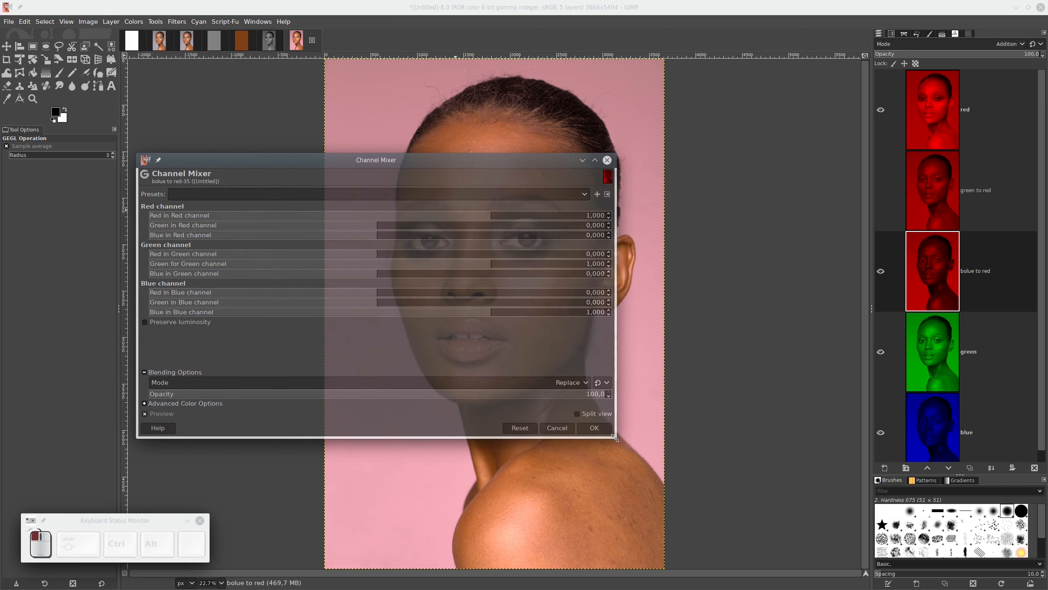
{"action": "left_click_drag", "start_coordinate": [429, 160], "coordinate": [353, 154]}
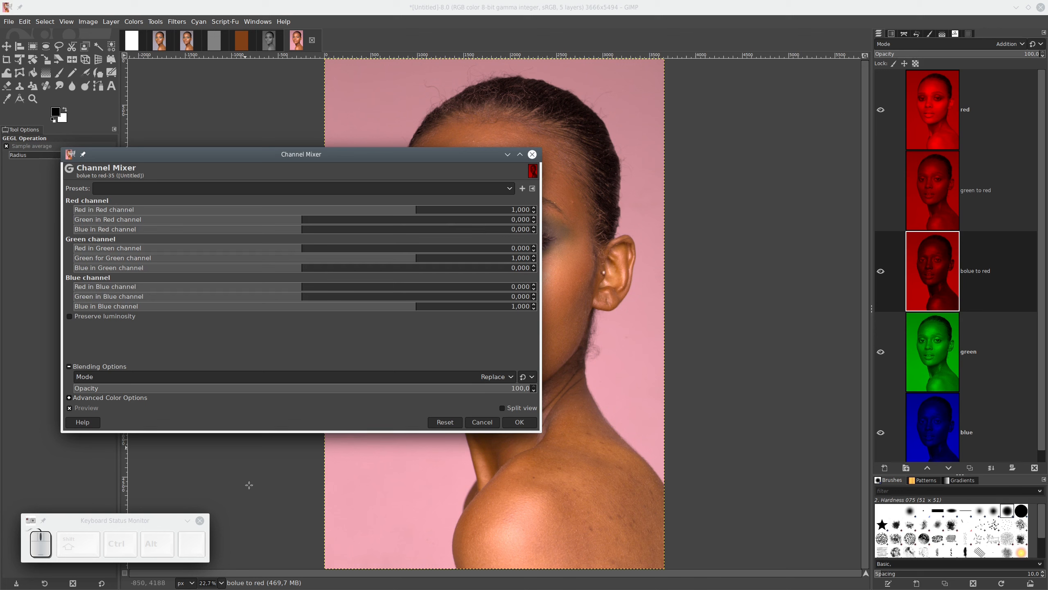
- Switch to darktable, open the portrait in the darkroom and add a new instance of the color calibration module
{"action": "mouse_move", "coordinate": [230, 580]}
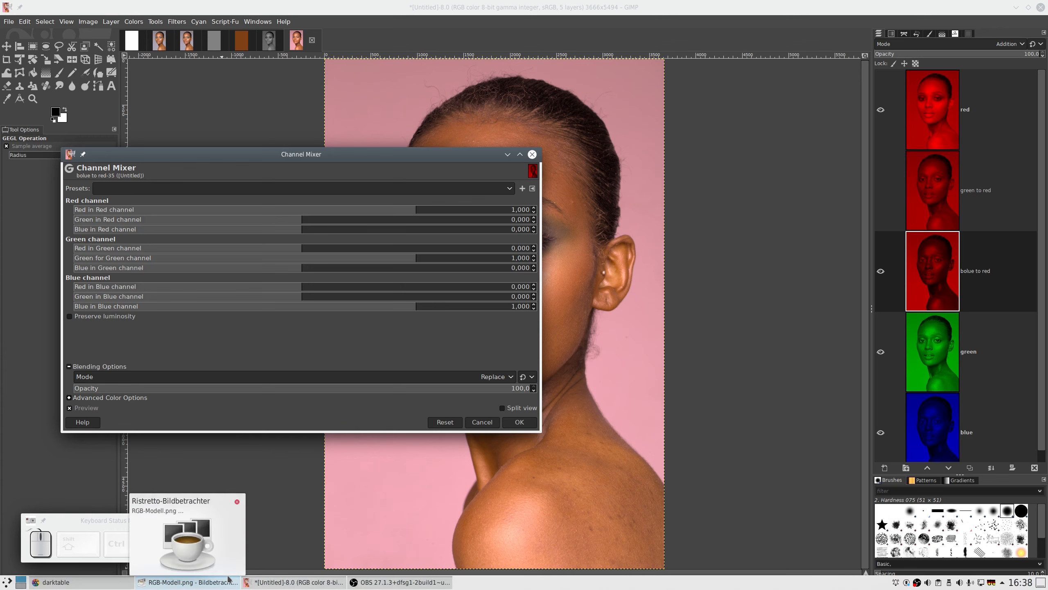
{"action": "left_click", "coordinate": [37, 582]}
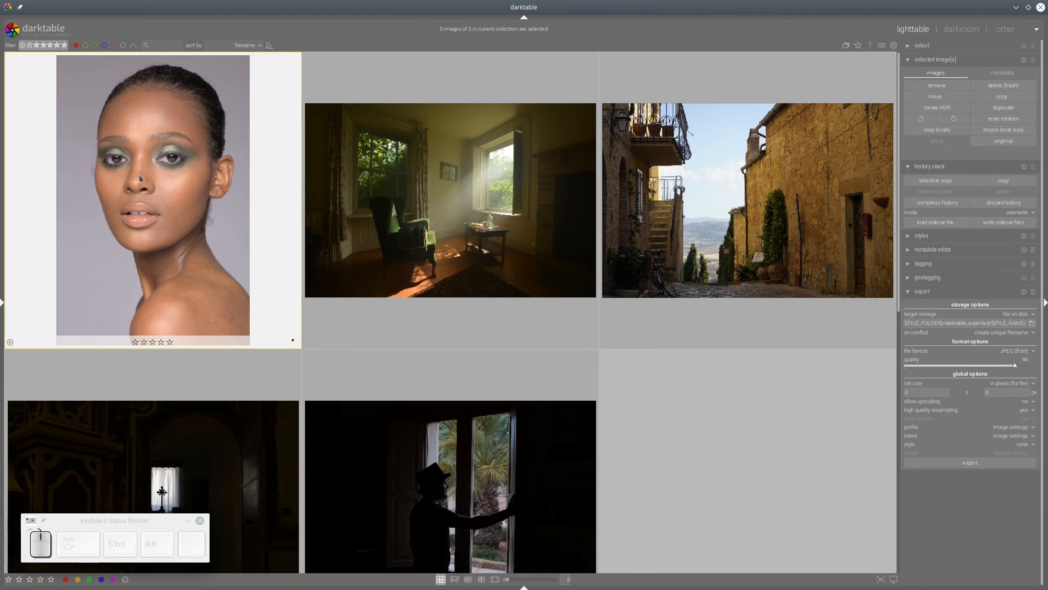
{"action": "double_click", "coordinate": [206, 256]}
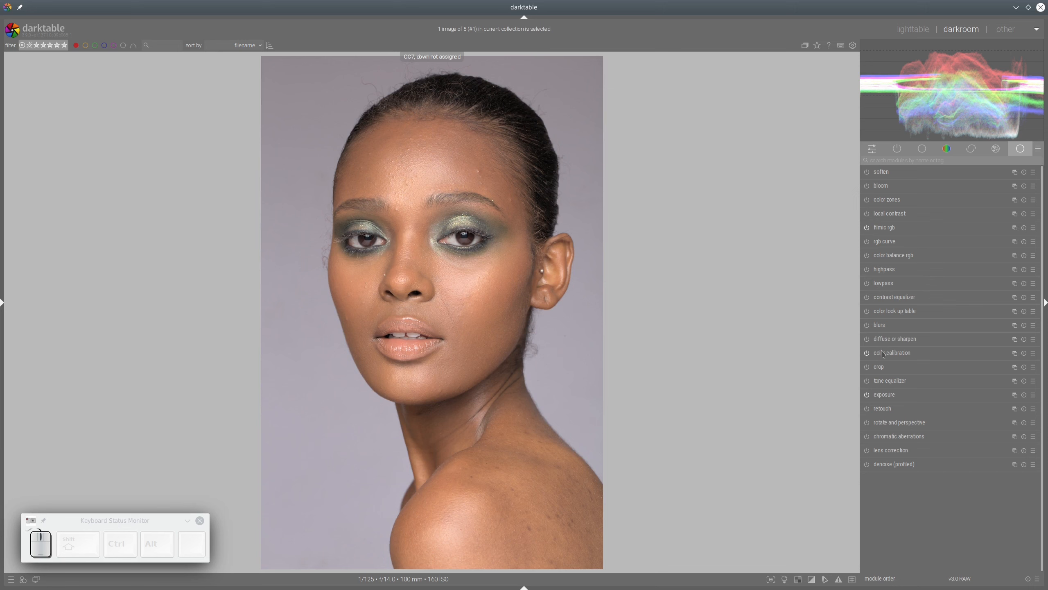
{"action": "left_click", "coordinate": [1014, 352]}
{"action": "left_click", "coordinate": [982, 356]}
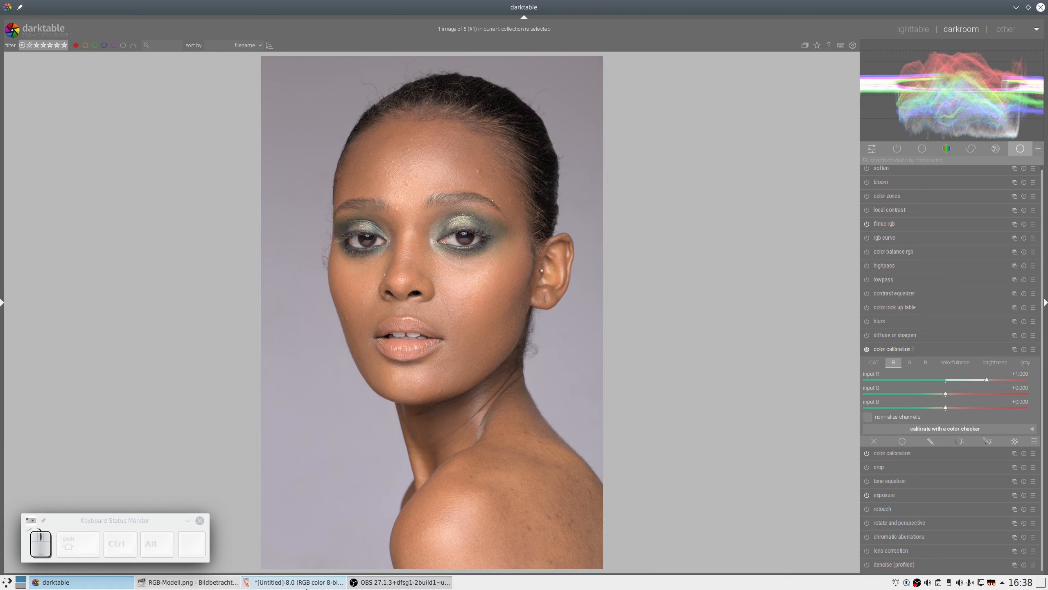
- Return to GIMP, place the Channel Mixer beside the layers and draw an annotation arrow from Red in Red channel to the red layer
{"action": "left_click", "coordinate": [378, 583]}
{"action": "left_click", "coordinate": [295, 582]}
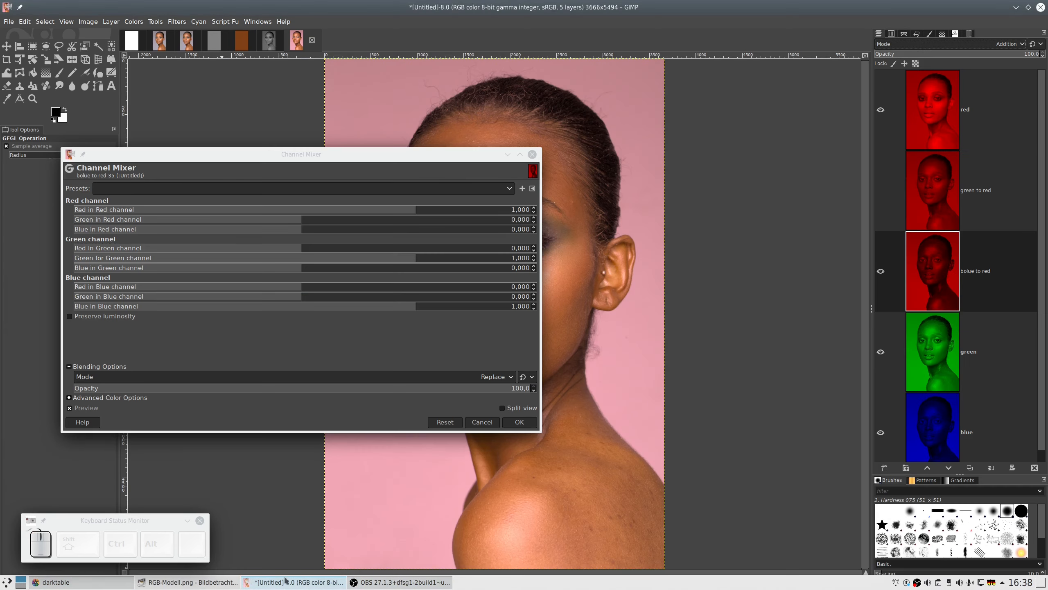
{"action": "left_click_drag", "start_coordinate": [233, 159], "coordinate": [172, 109]}
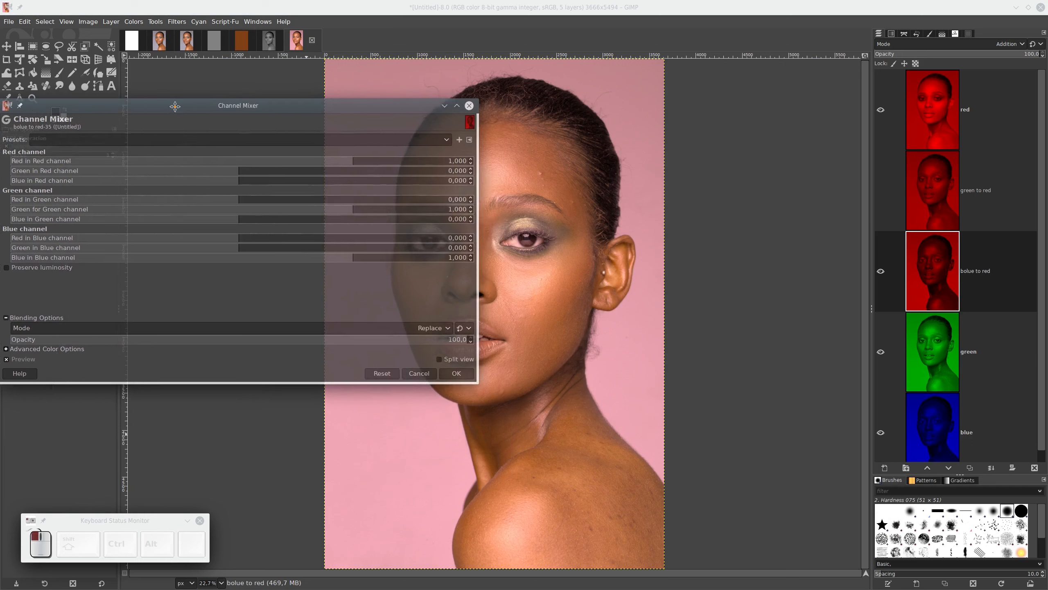
{"action": "left_click_drag", "start_coordinate": [330, 108], "coordinate": [638, 113]}
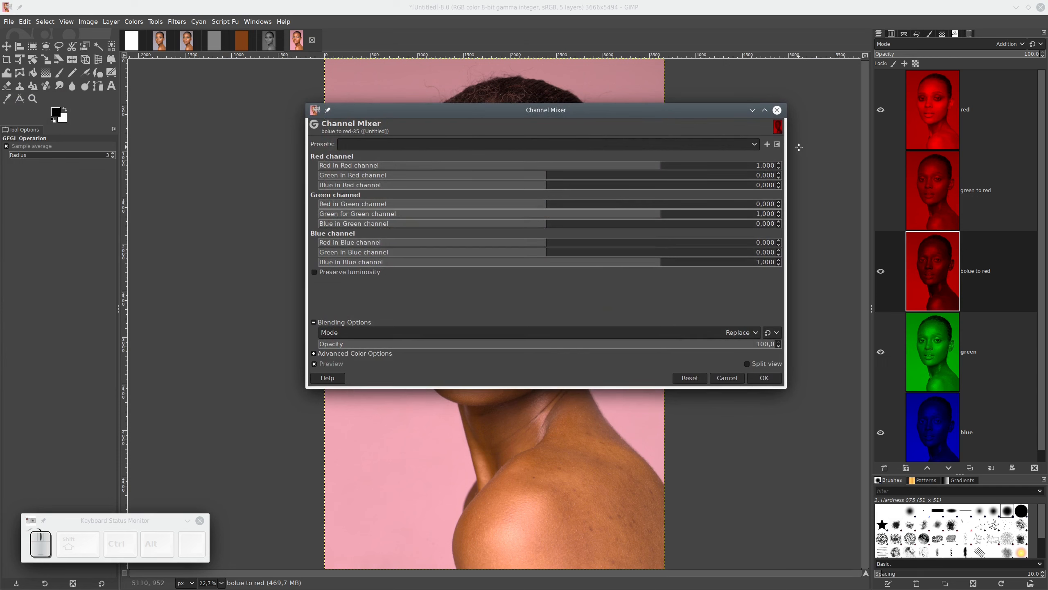
{"action": "left_click_drag", "start_coordinate": [795, 165], "coordinate": [903, 127]}
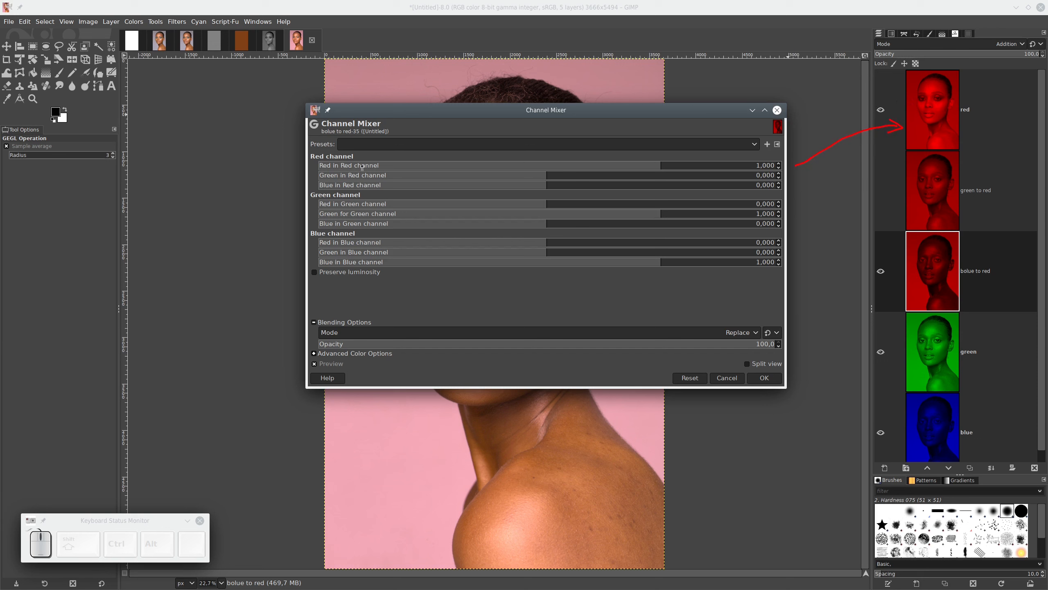
- Switch to darktable to compare color calibration's input R with the Channel Mixer's Red in Red channel, and return to GIMP
{"action": "mouse_move", "coordinate": [204, 588]}
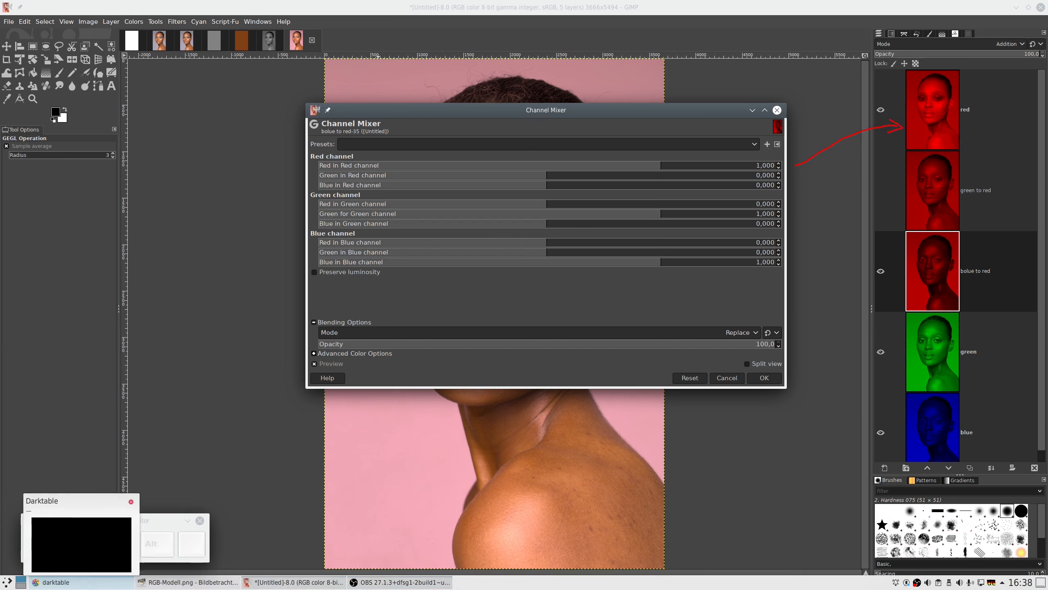
{"action": "left_click", "coordinate": [54, 582]}
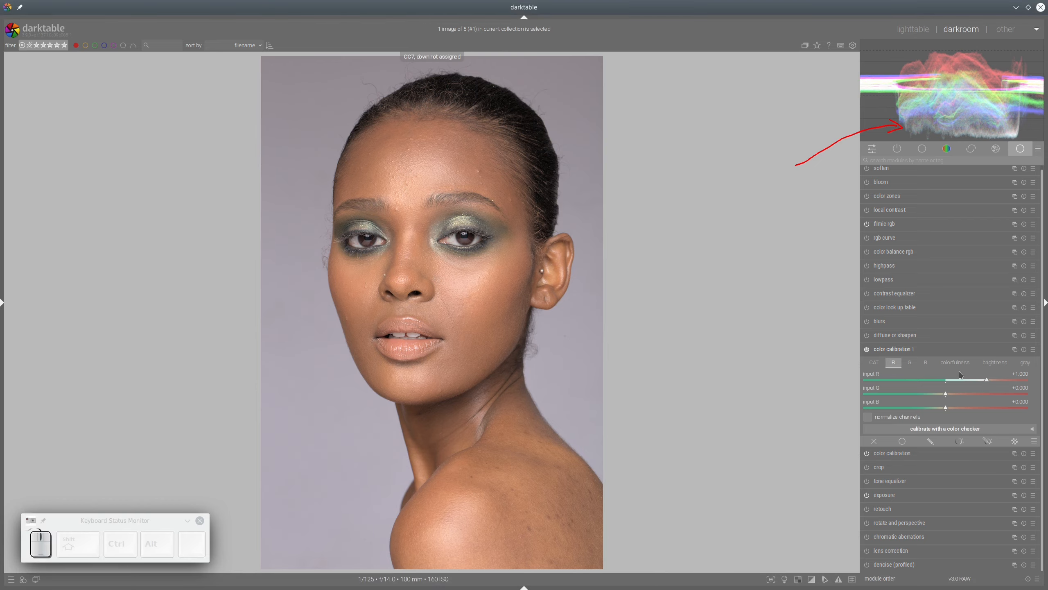
{"action": "mouse_move", "coordinate": [248, 588]}
{"action": "left_click", "coordinate": [294, 582]}
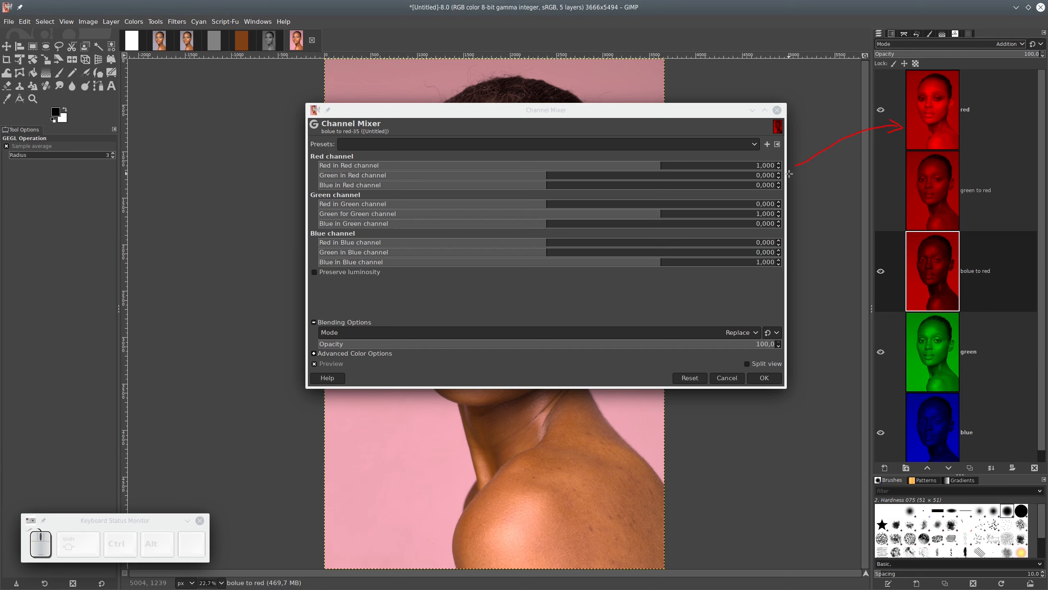
- Draw annotation arrows from Green in Red channel to the "green to red" layer and from Blue in Red channel to the "bolue to red" layer
{"action": "left_click_drag", "start_coordinate": [790, 177], "coordinate": [897, 184]}
{"action": "mouse_move", "coordinate": [790, 187]}
{"action": "left_mouse_down"}
{"action": "mouse_move", "coordinate": [831, 227]}
{"action": "mouse_move", "coordinate": [854, 287]}
{"action": "mouse_move", "coordinate": [897, 305]}
{"action": "left_mouse_up"}
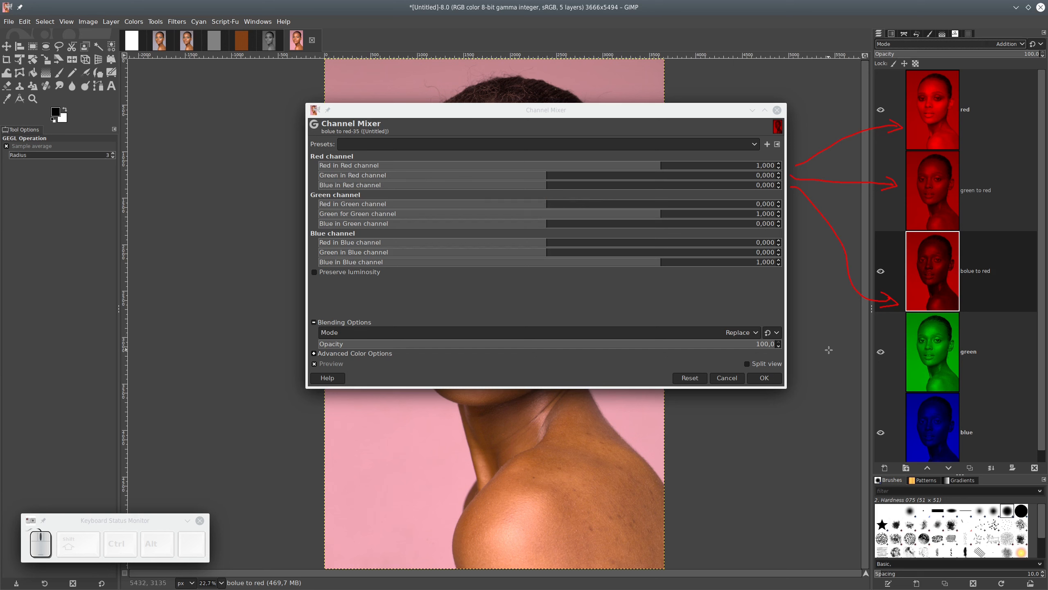
- Switch to darktable to examine the input G and input B settings of color calibration, and return to GIMP
{"action": "mouse_move", "coordinate": [594, 588]}
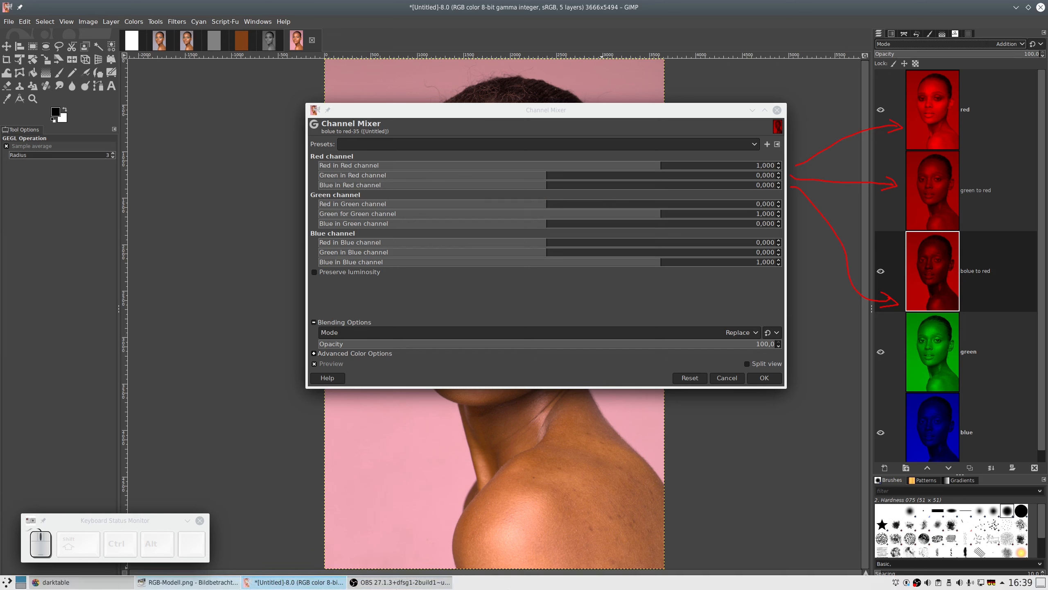
{"action": "left_click", "coordinate": [68, 586]}
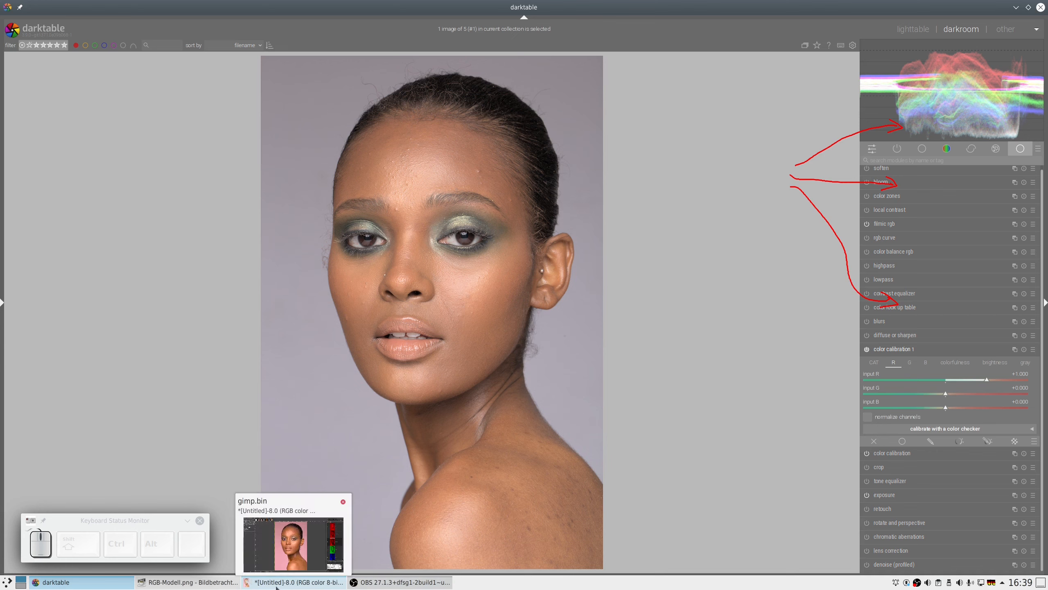
{"action": "left_click", "coordinate": [277, 586]}
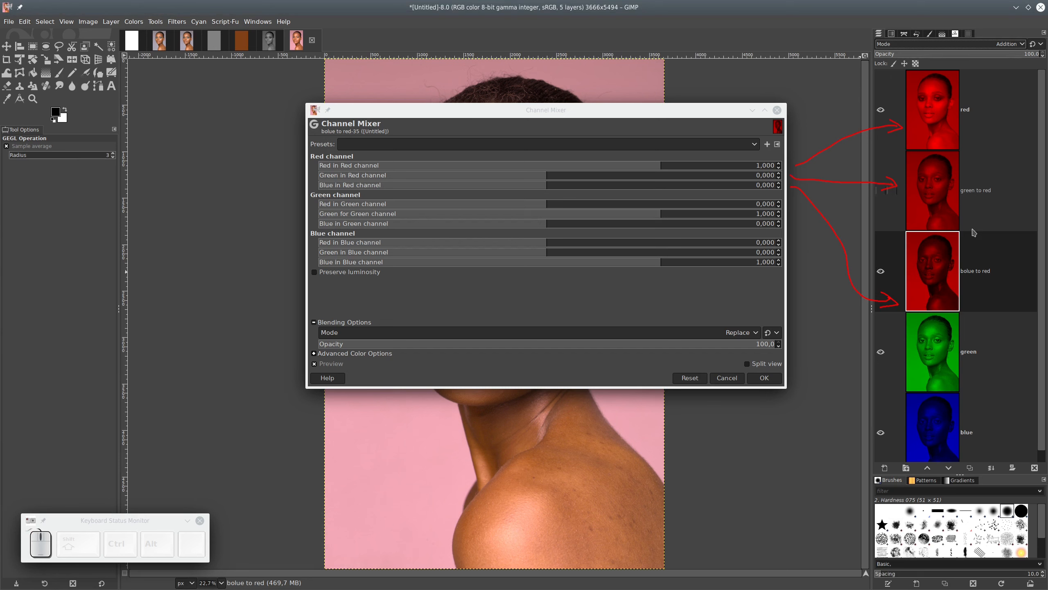
- Clear the annotation arrows and close the Channel Mixer on the "bolue to red" layer, accepting its default values
{"action": "key", "text": "shift+F9"}
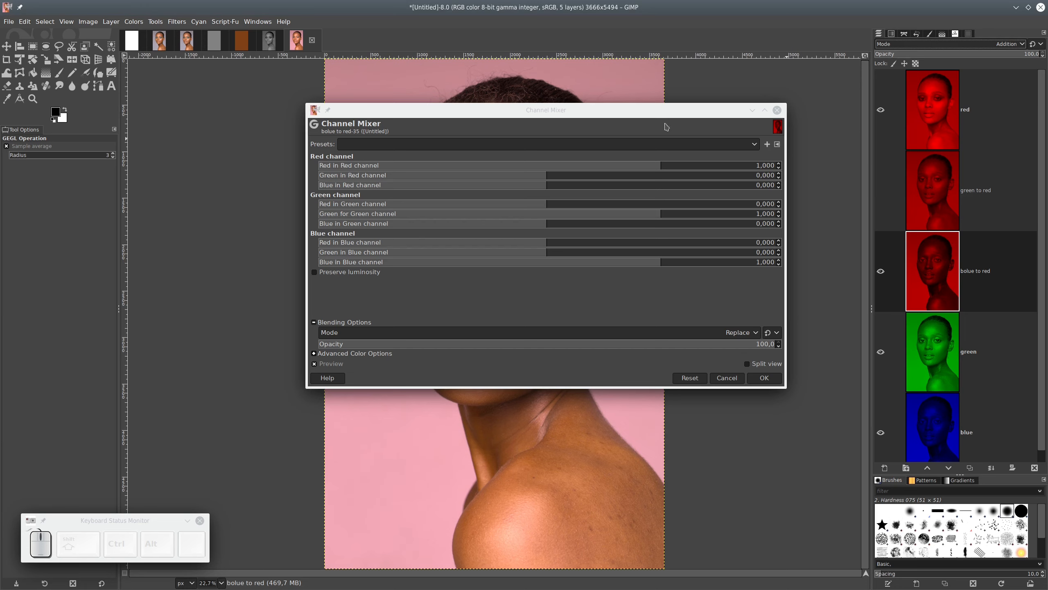
{"action": "left_click_drag", "start_coordinate": [680, 108], "coordinate": [532, 112]}
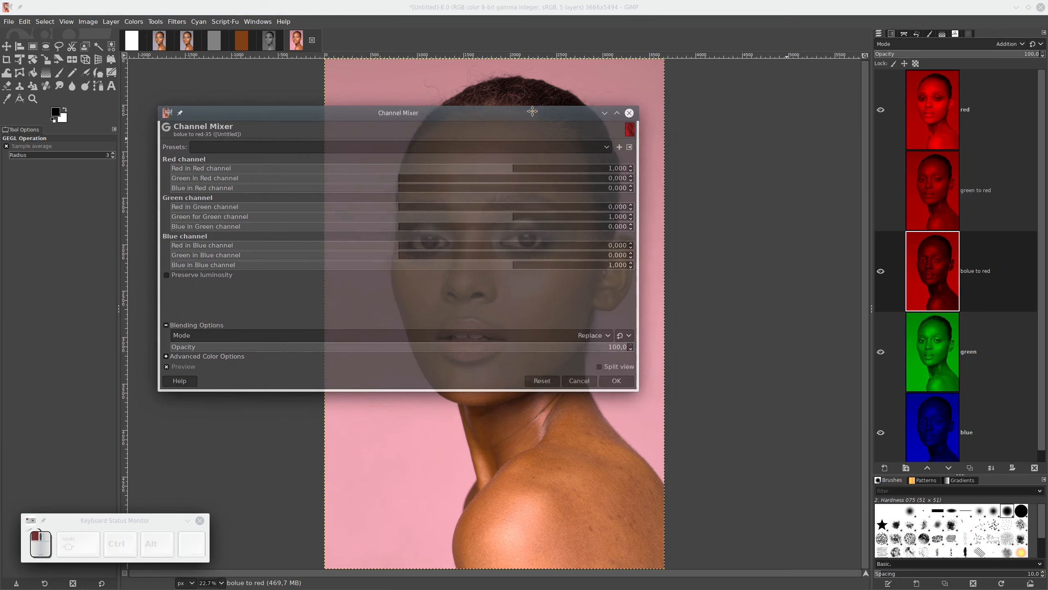
{"action": "left_click", "coordinate": [935, 107]}
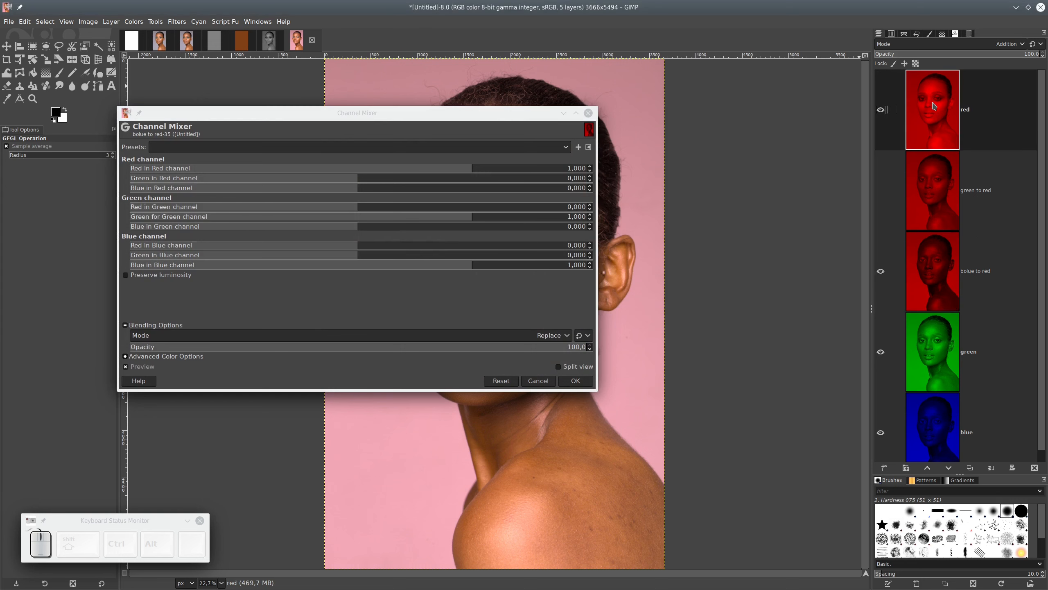
{"action": "left_click", "coordinate": [942, 278]}
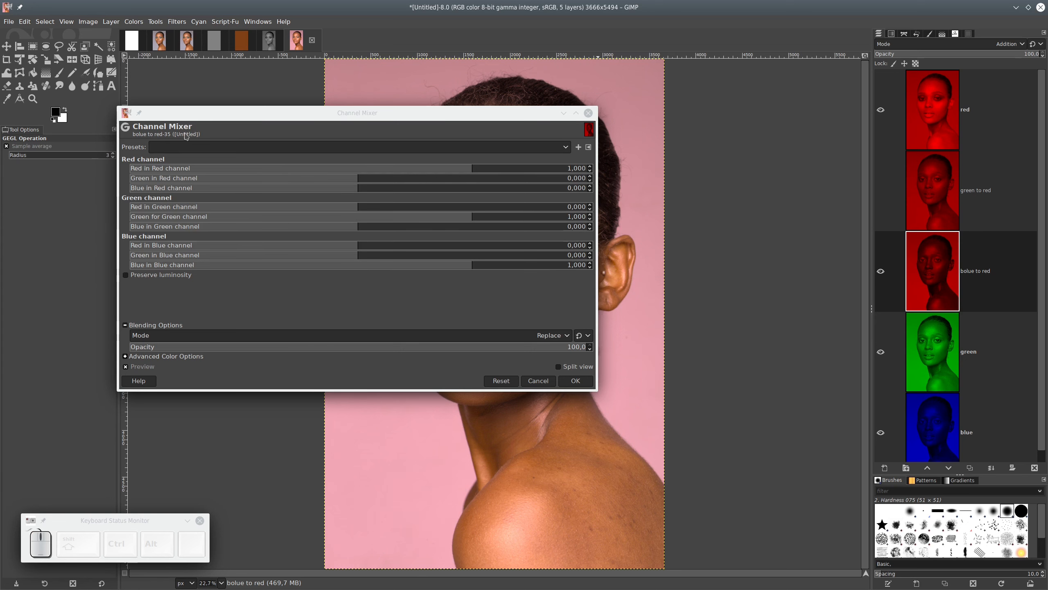
{"action": "left_click", "coordinate": [567, 381]}
- Switch to the image containing only the 26_01.jpg layer and duplicate that layer
{"action": "left_click", "coordinate": [159, 45]}
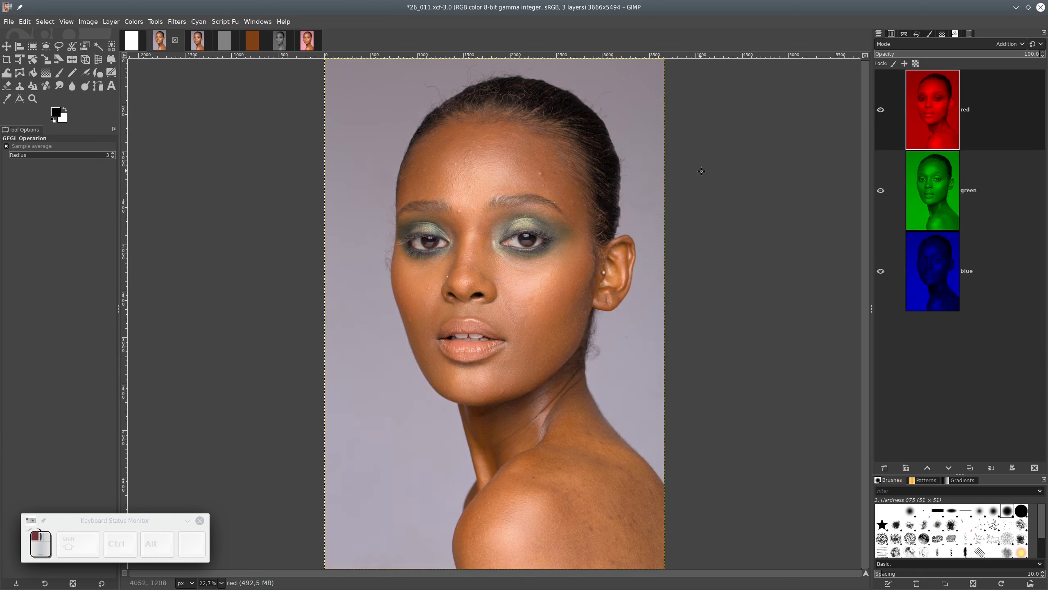
{"action": "left_click", "coordinate": [198, 44]}
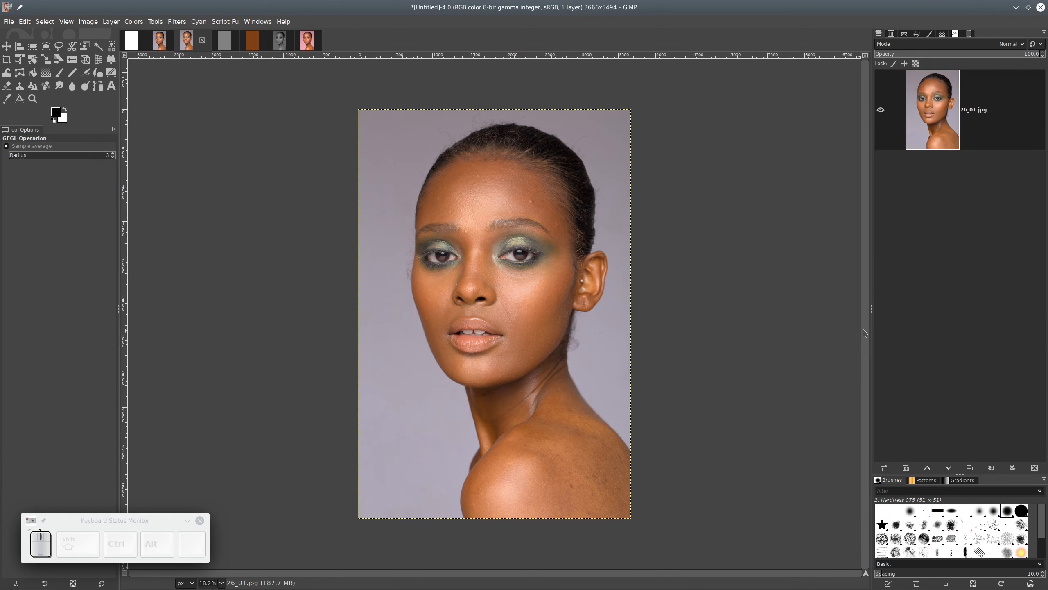
{"action": "key", "text": "shift+j"}
{"action": "key", "text": "ctrl+shift+j"}
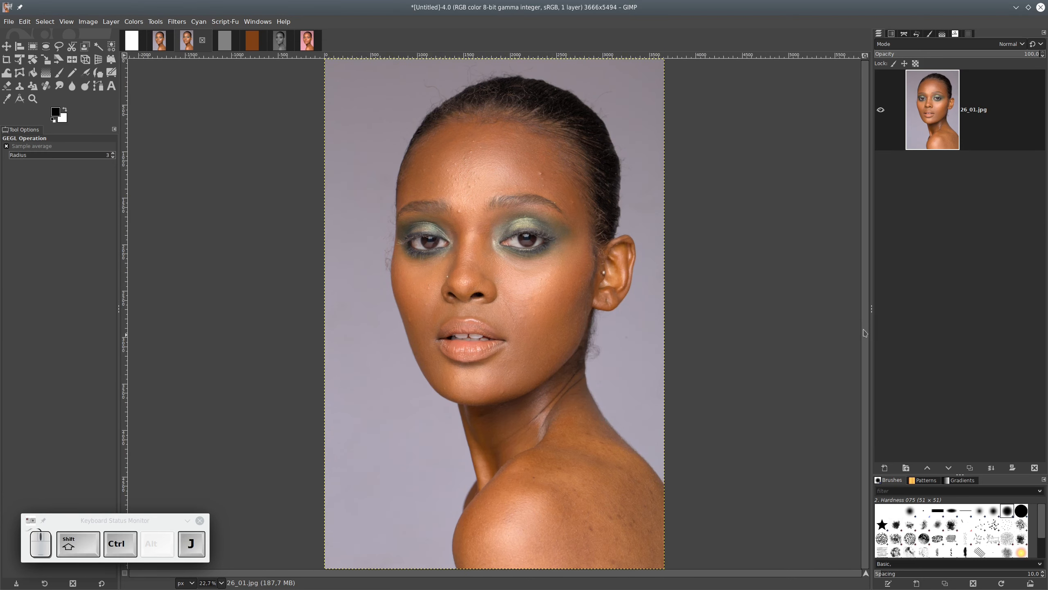
{"action": "left_click", "coordinate": [970, 468]}
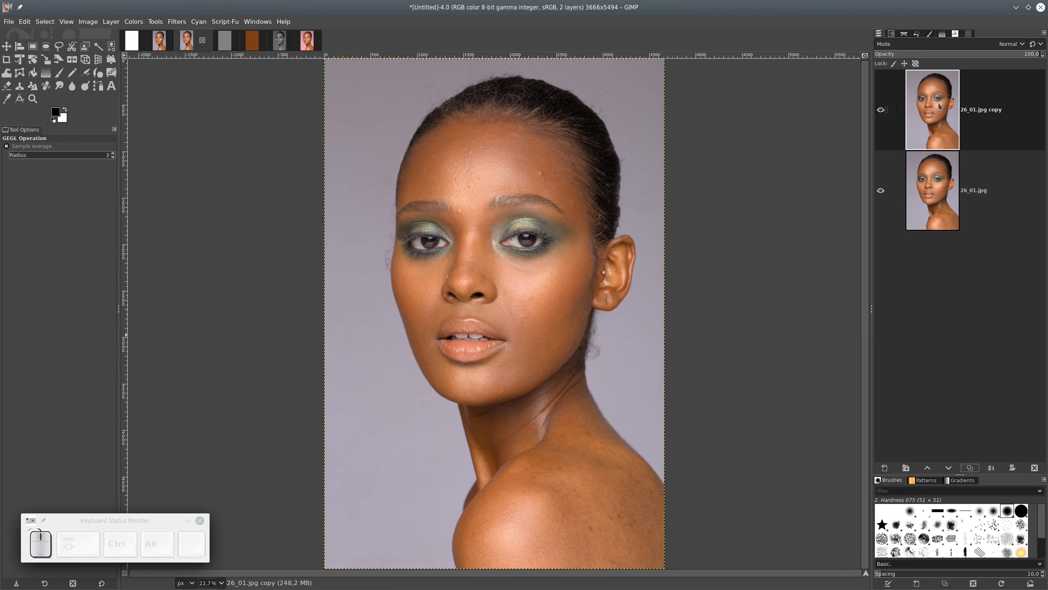
- Apply the Channel Mixer to the 26_01.jpg copy layer with Blue in Red channel set to 1
{"action": "left_click", "coordinate": [137, 25]}
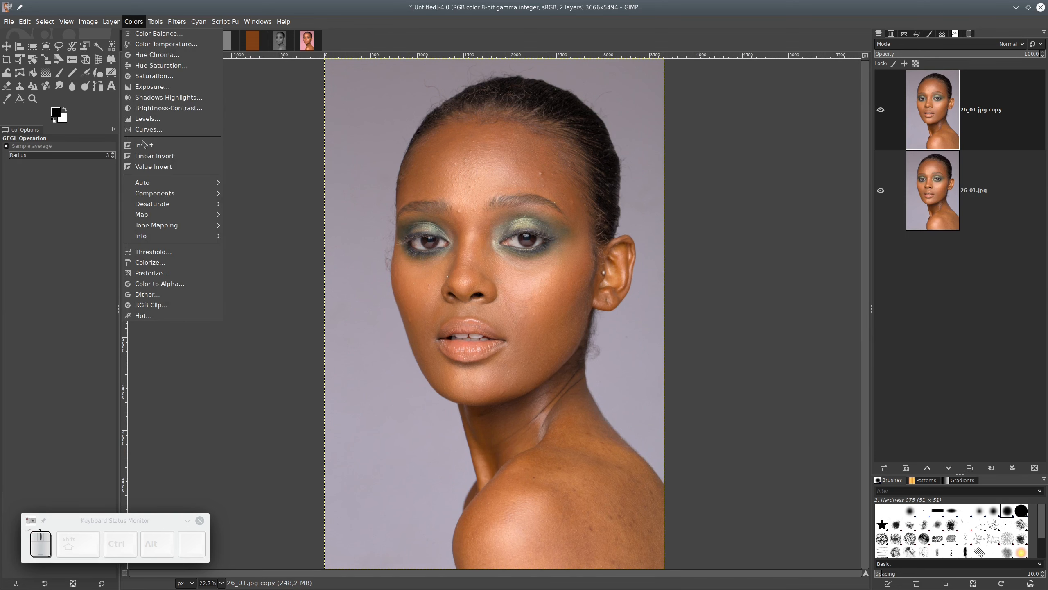
{"action": "mouse_move", "coordinate": [194, 193]}
{"action": "left_click", "coordinate": [243, 194]}
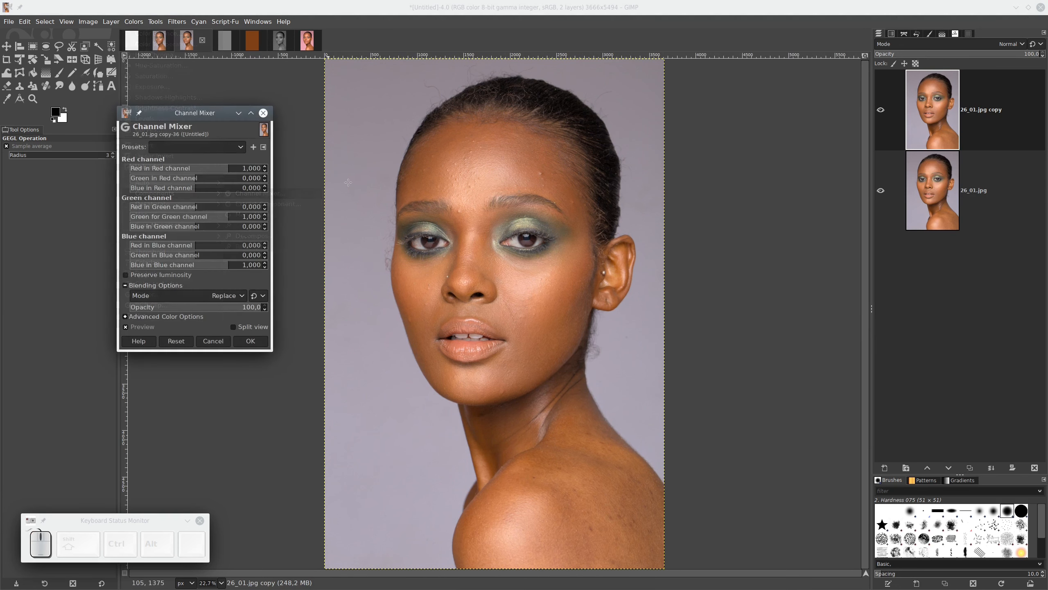
{"action": "left_click_drag", "start_coordinate": [272, 353], "coordinate": [538, 416]}
{"action": "left_click_drag", "start_coordinate": [352, 116], "coordinate": [252, 117]}
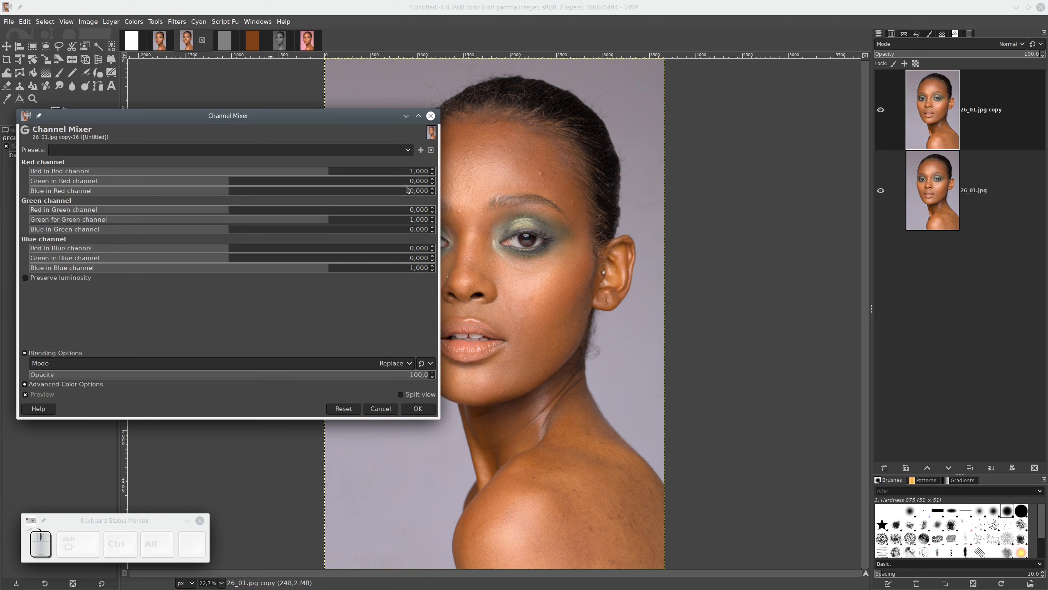
{"action": "left_click", "coordinate": [425, 191]}
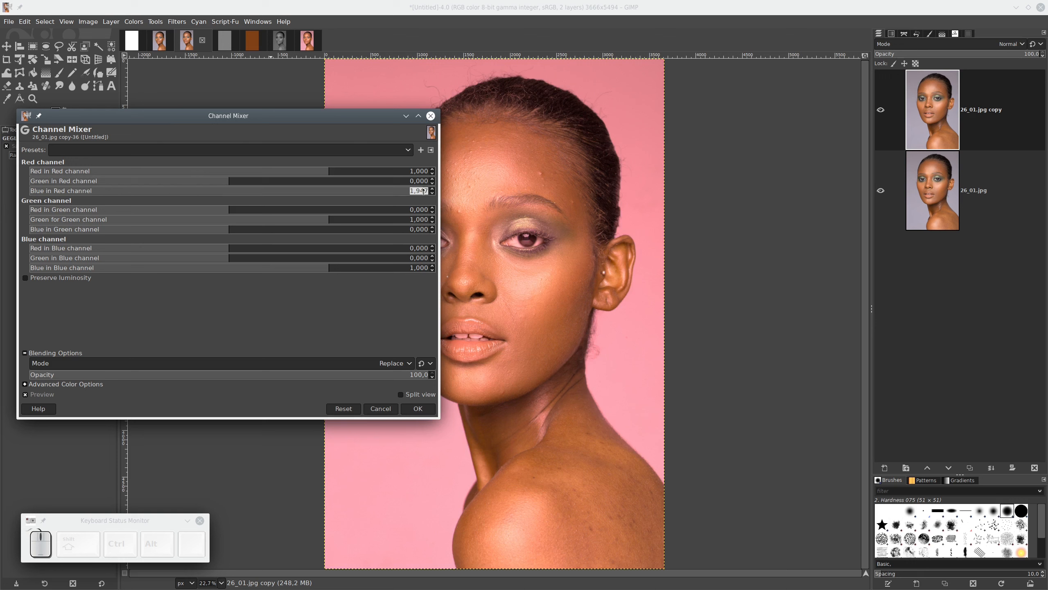
{"action": "type", "text": "1"}
{"action": "key", "text": "Return"}
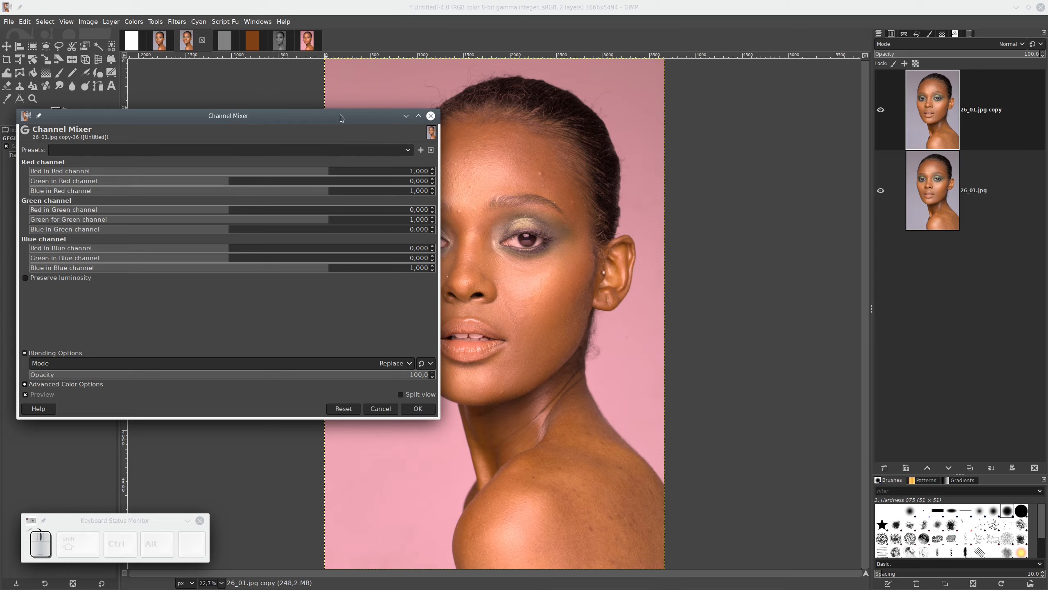
{"action": "left_click_drag", "start_coordinate": [340, 117], "coordinate": [880, 354]}
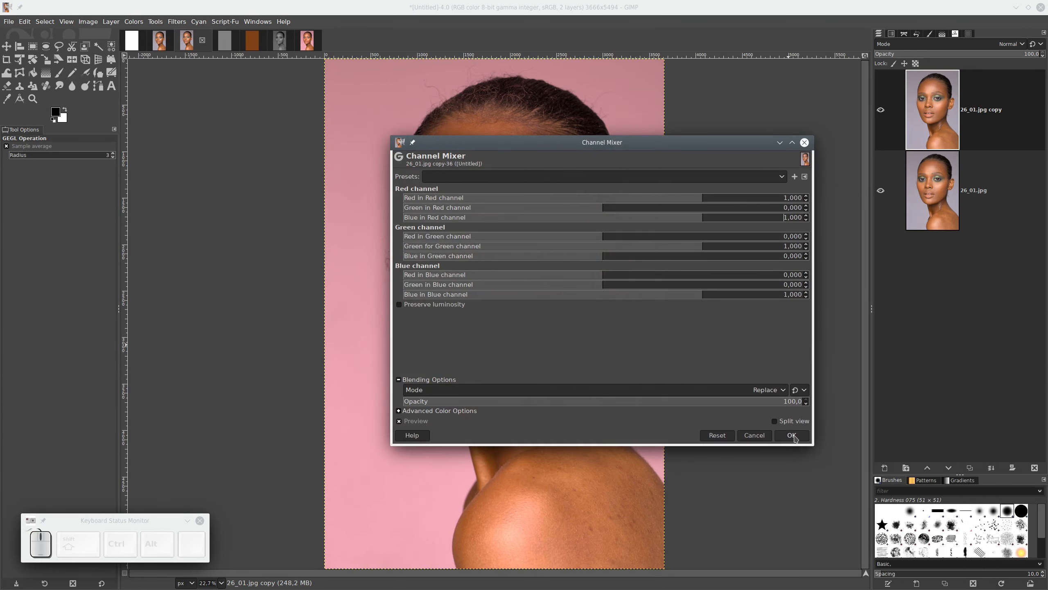
{"action": "left_click", "coordinate": [792, 435]}
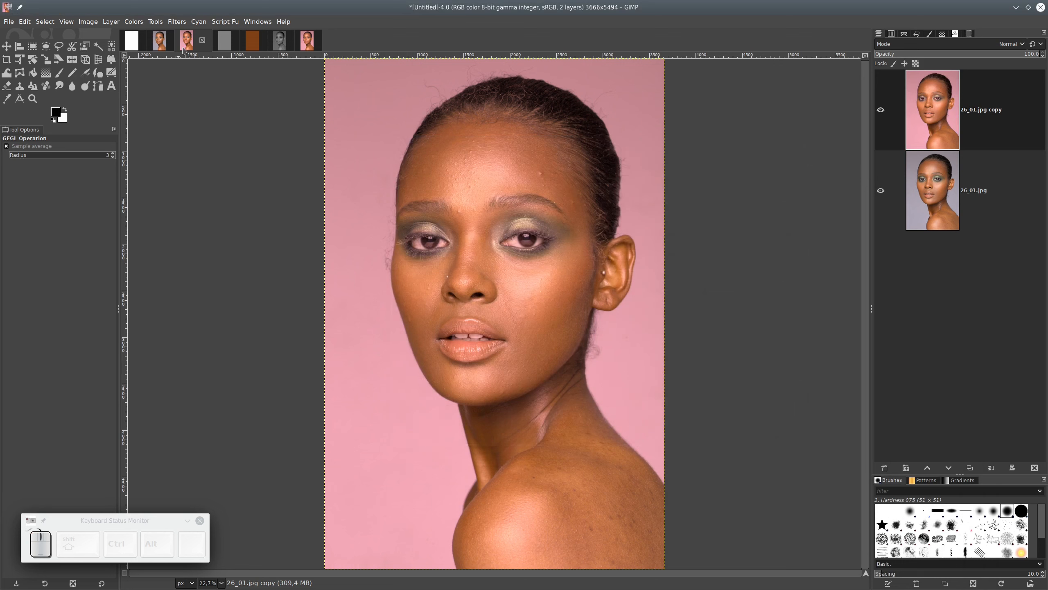
- Return to the five-layer RGB image and set the blend mode of the "bolue to red" layer to Subtract
{"action": "left_click", "coordinate": [306, 41]}
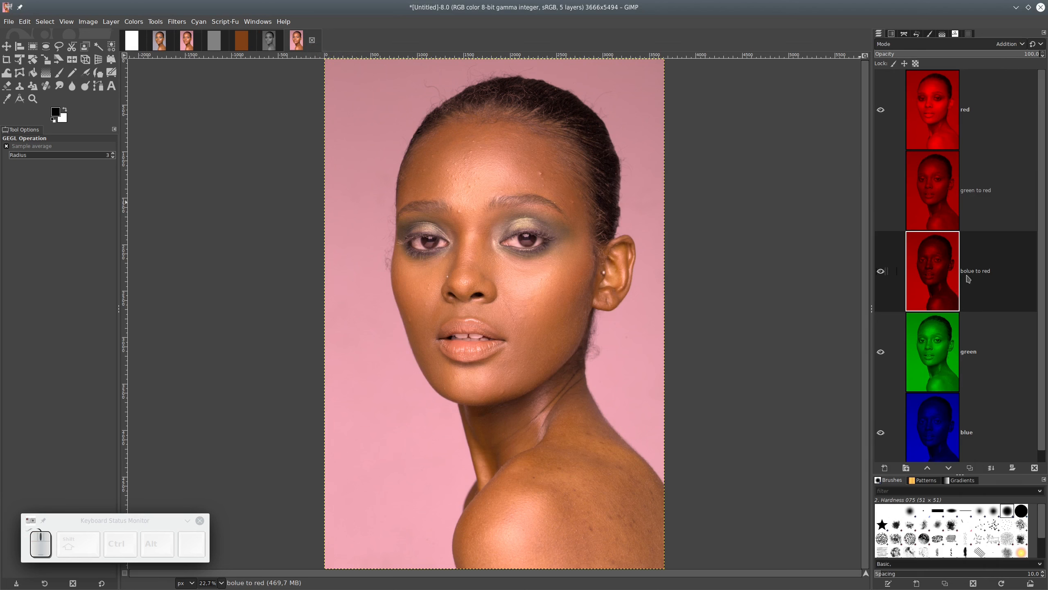
{"action": "left_click", "coordinate": [930, 115]}
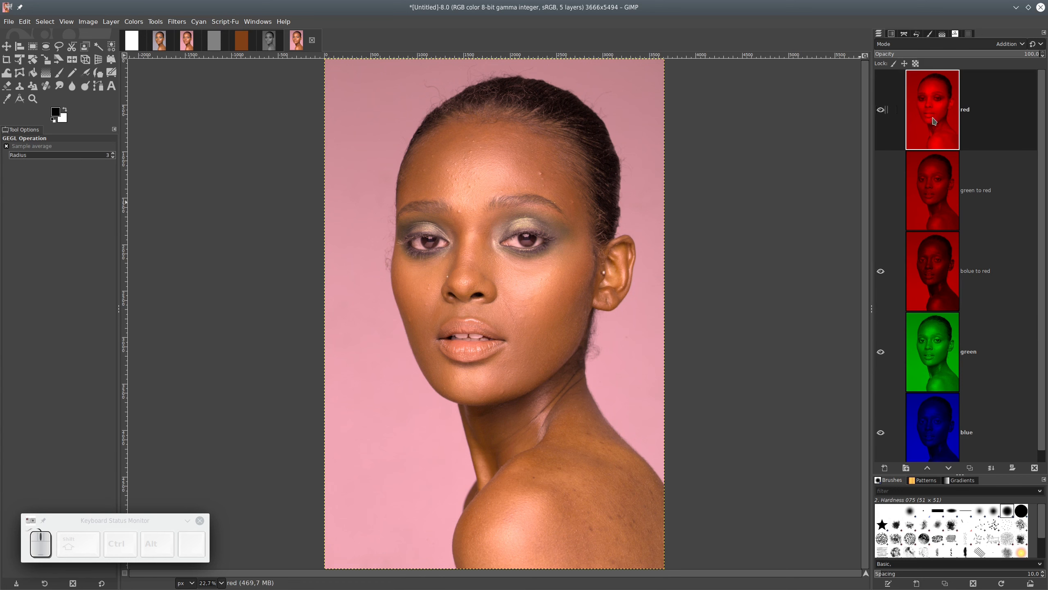
{"action": "left_click", "coordinate": [943, 273]}
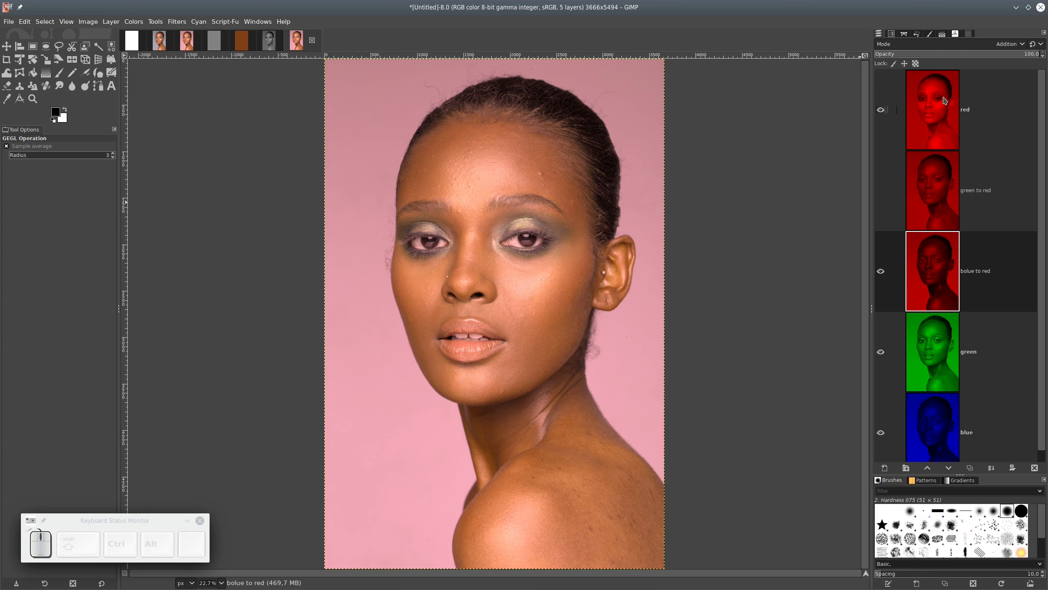
{"action": "left_click", "coordinate": [931, 292]}
{"action": "left_click", "coordinate": [939, 92]}
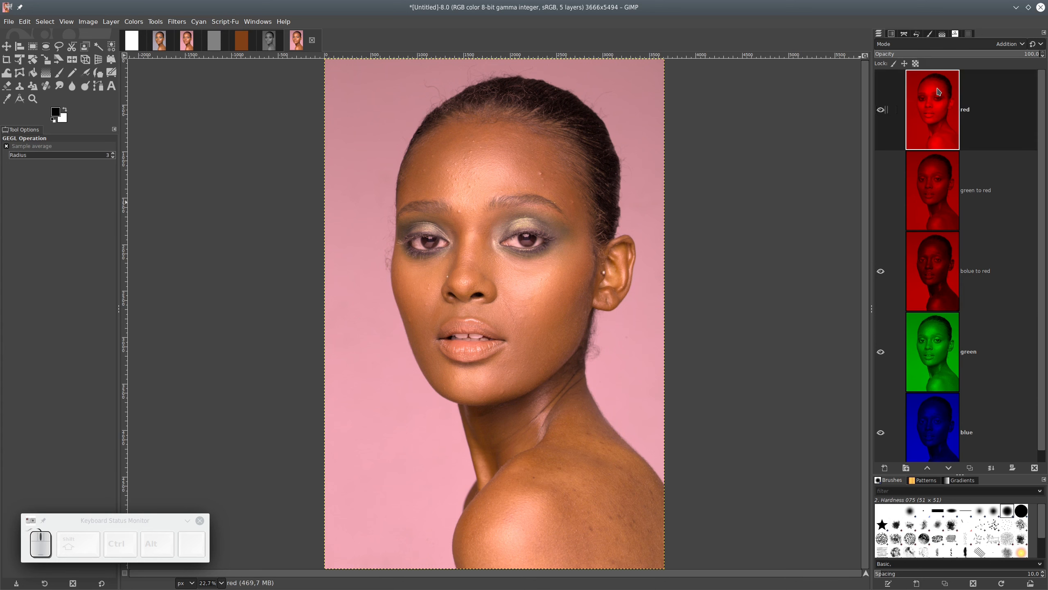
{"action": "left_click", "coordinate": [938, 286]}
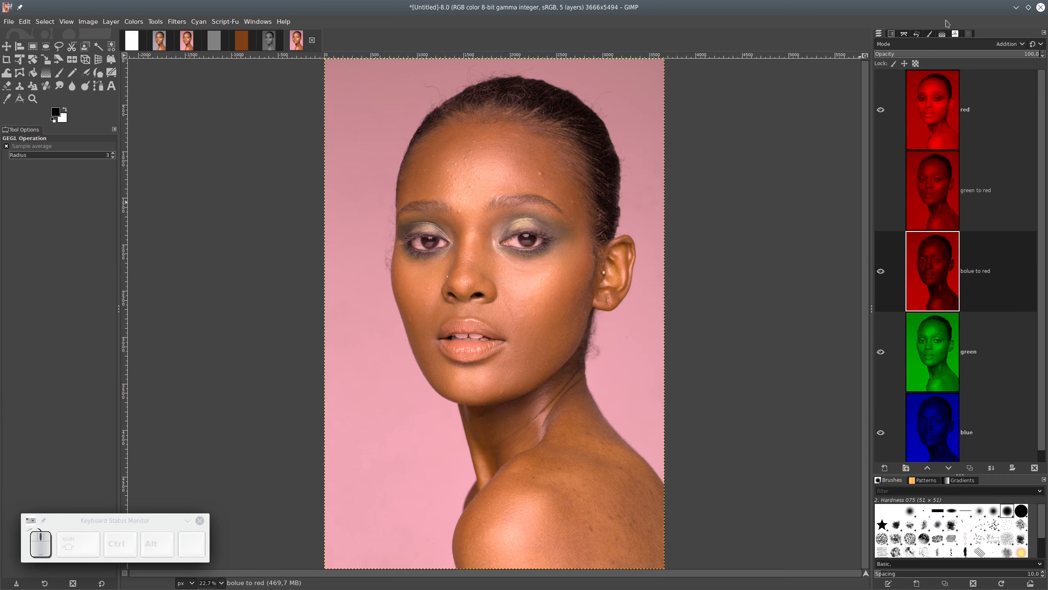
{"action": "left_click", "coordinate": [997, 47]}
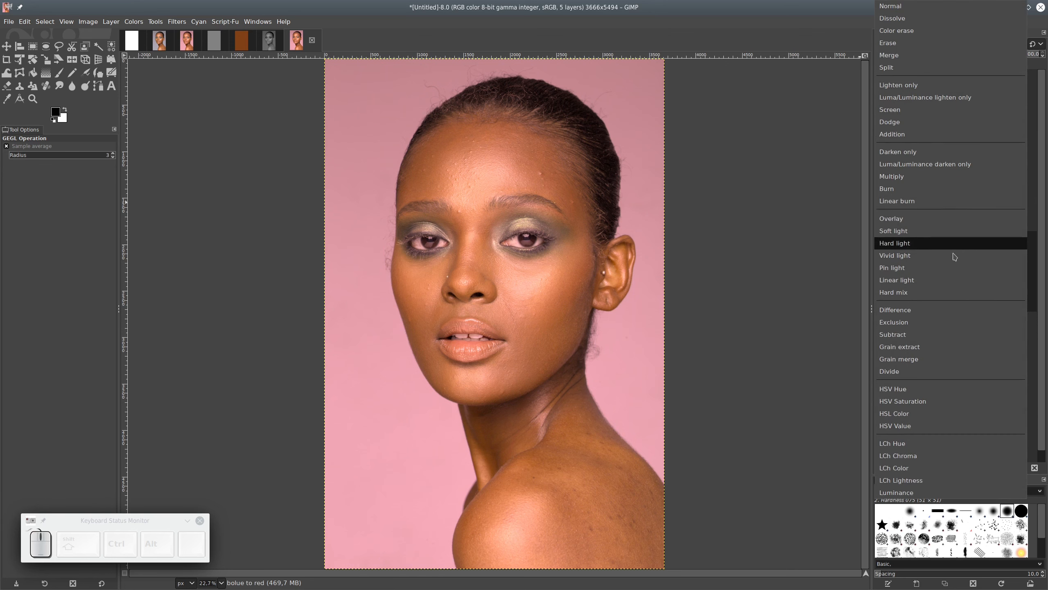
{"action": "left_click", "coordinate": [918, 336]}
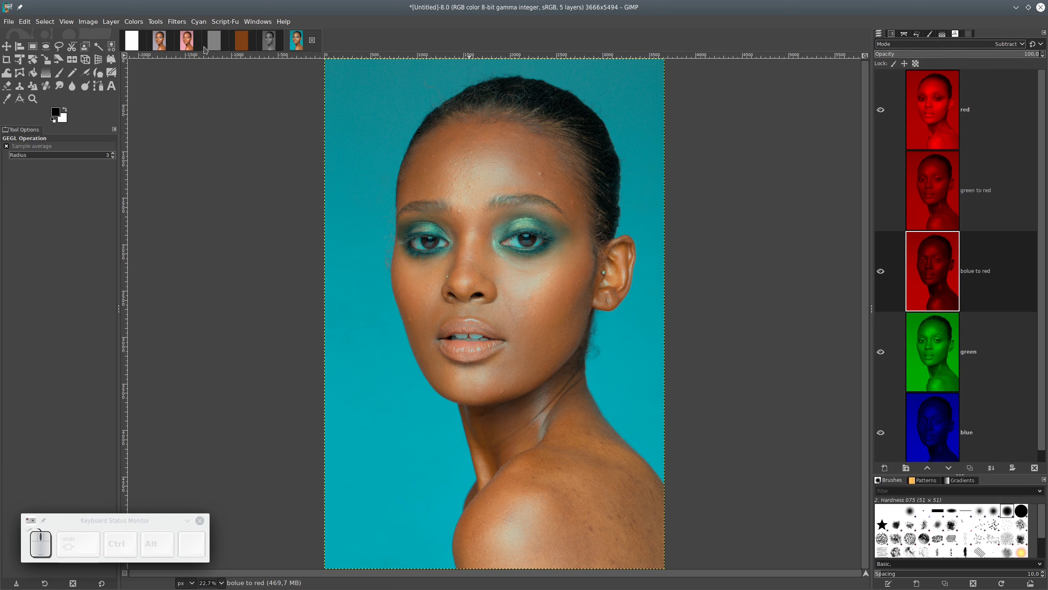
- In the Channel Mixer comparison image, duplicate the original 26_01.jpg layer and place the duplicate at the top of the layer stack
{"action": "left_click", "coordinate": [187, 47]}
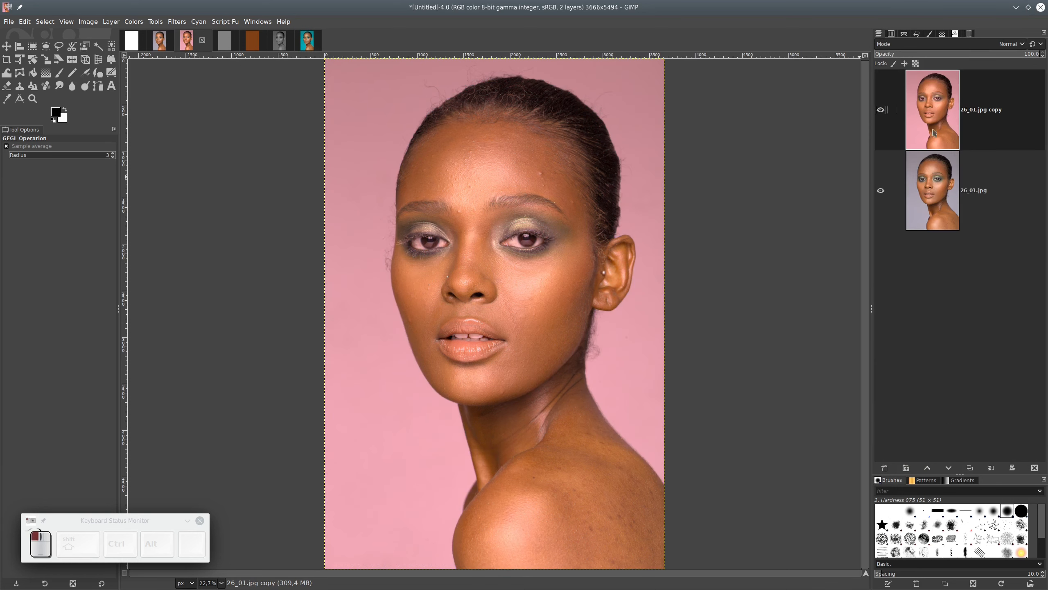
{"action": "left_click", "coordinate": [945, 190]}
{"action": "left_click", "coordinate": [970, 467]}
{"action": "left_click_drag", "start_coordinate": [940, 198], "coordinate": [945, 104]}
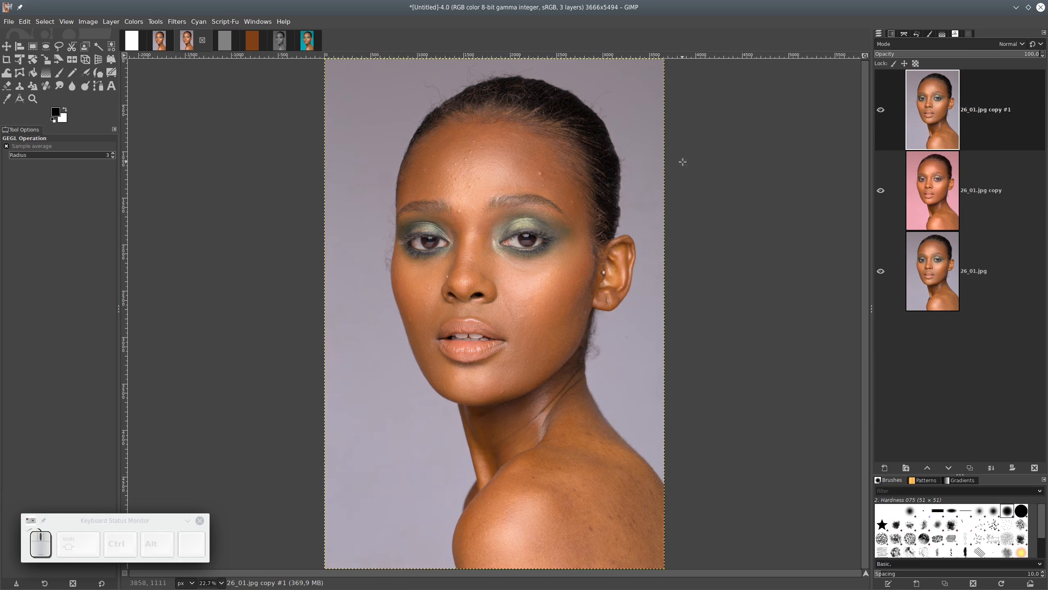
- Apply the Channel Mixer to the topmost copy with Blue in Red channel set to -1, and return to the five-layer RGB image
{"action": "left_click", "coordinate": [135, 25]}
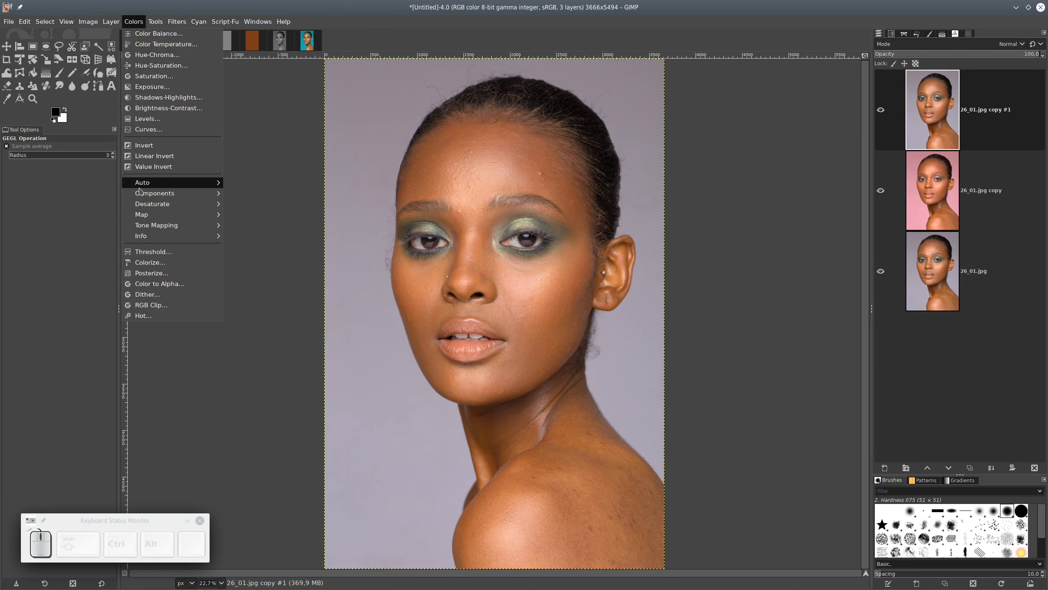
{"action": "mouse_move", "coordinate": [198, 192]}
{"action": "left_click", "coordinate": [245, 196]}
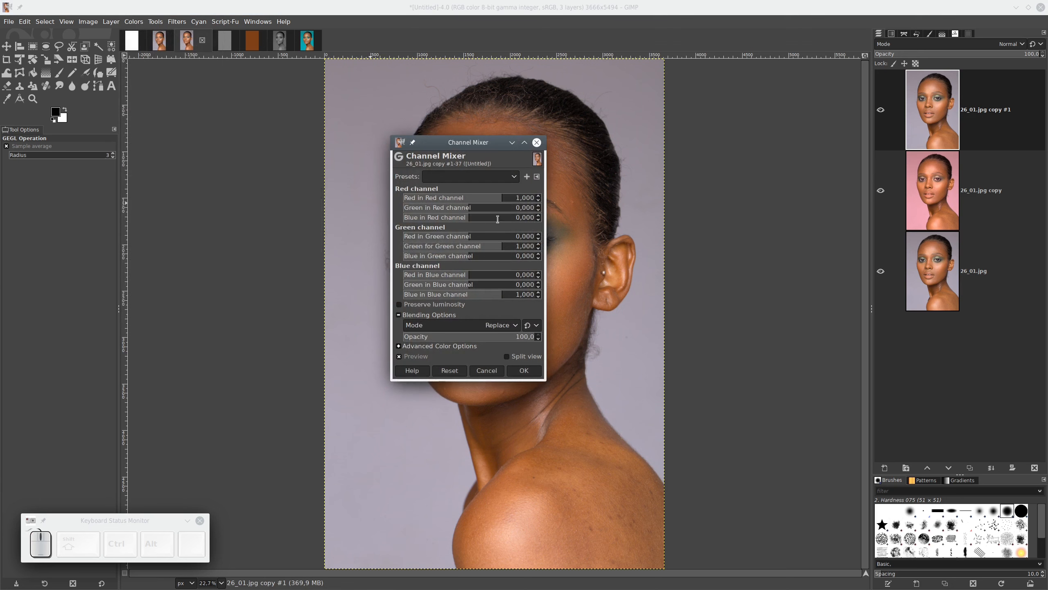
{"action": "left_click_drag", "start_coordinate": [448, 142], "coordinate": [125, 134]}
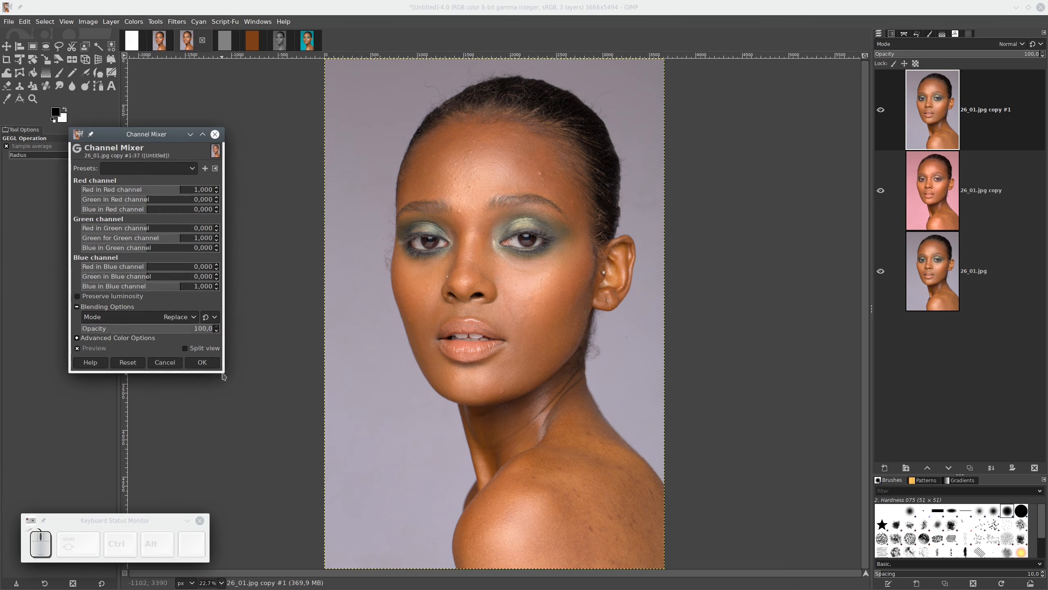
{"action": "left_click_drag", "start_coordinate": [224, 371], "coordinate": [500, 420]}
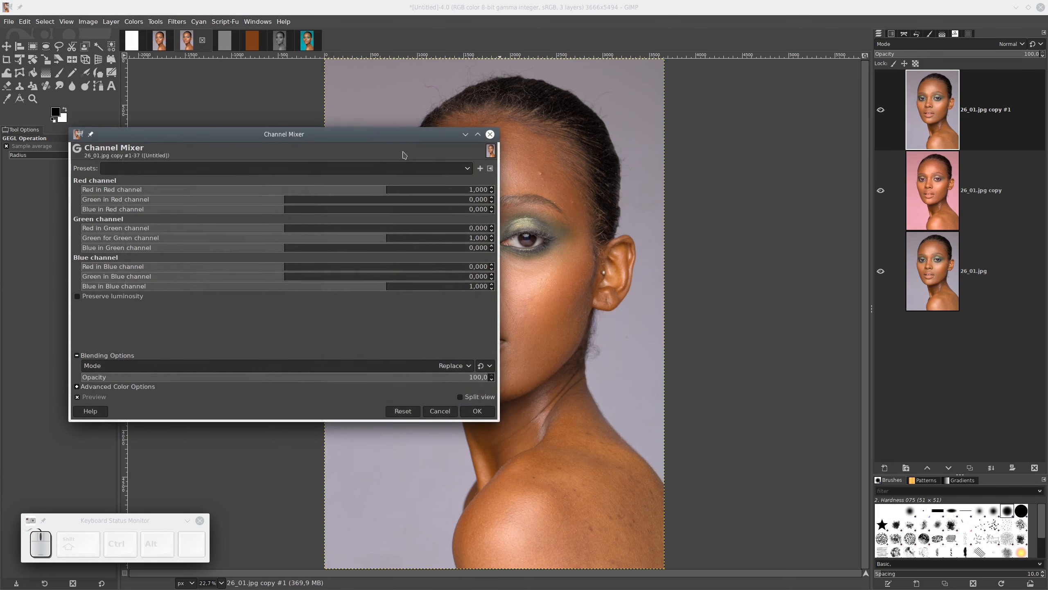
{"action": "left_click_drag", "start_coordinate": [363, 134], "coordinate": [256, 164]}
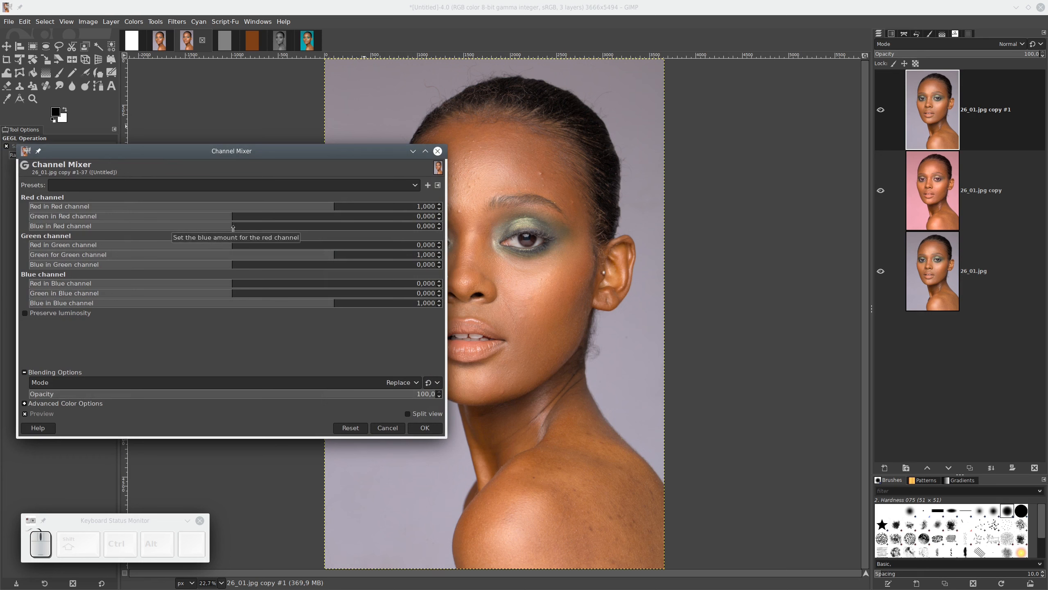
{"action": "left_click_drag", "start_coordinate": [356, 227], "coordinate": [433, 226]}
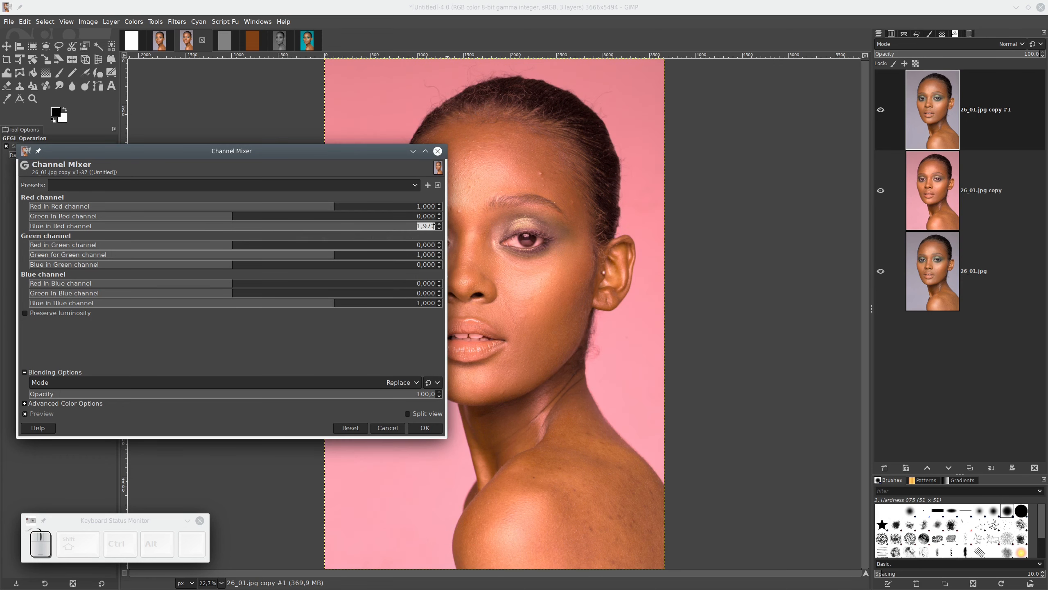
{"action": "type", "text": "-1"}
{"action": "key", "text": "Return"}
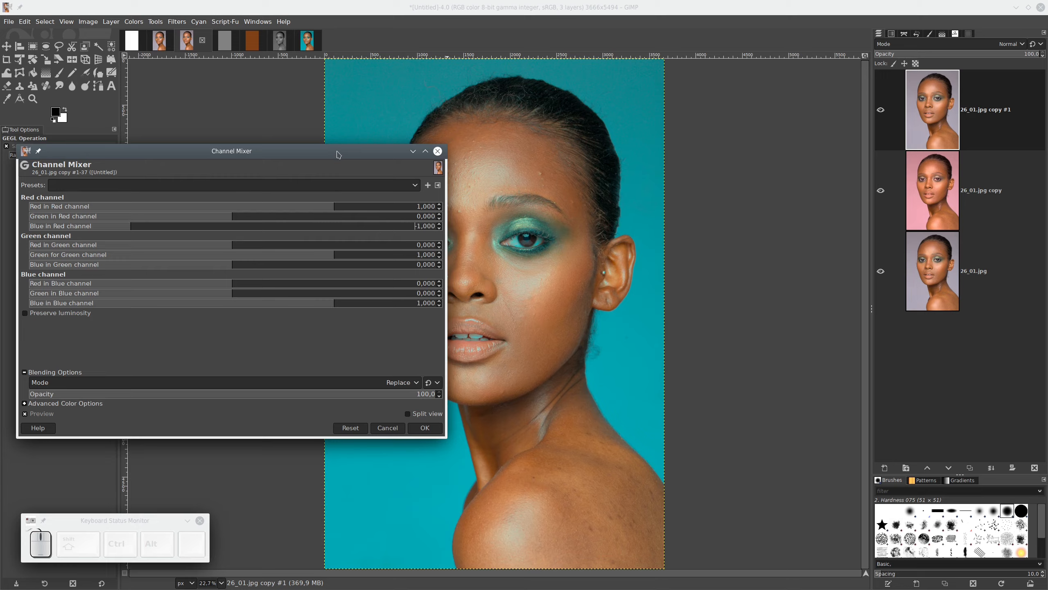
{"action": "left_click_drag", "start_coordinate": [337, 154], "coordinate": [825, 328]}
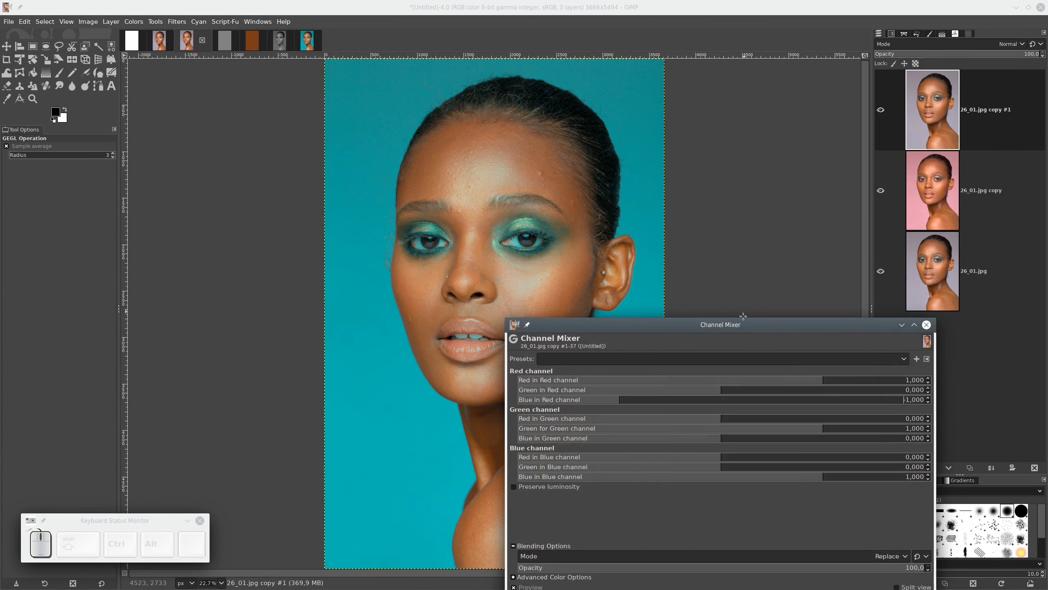
{"action": "left_click_drag", "start_coordinate": [743, 315], "coordinate": [376, 129]}
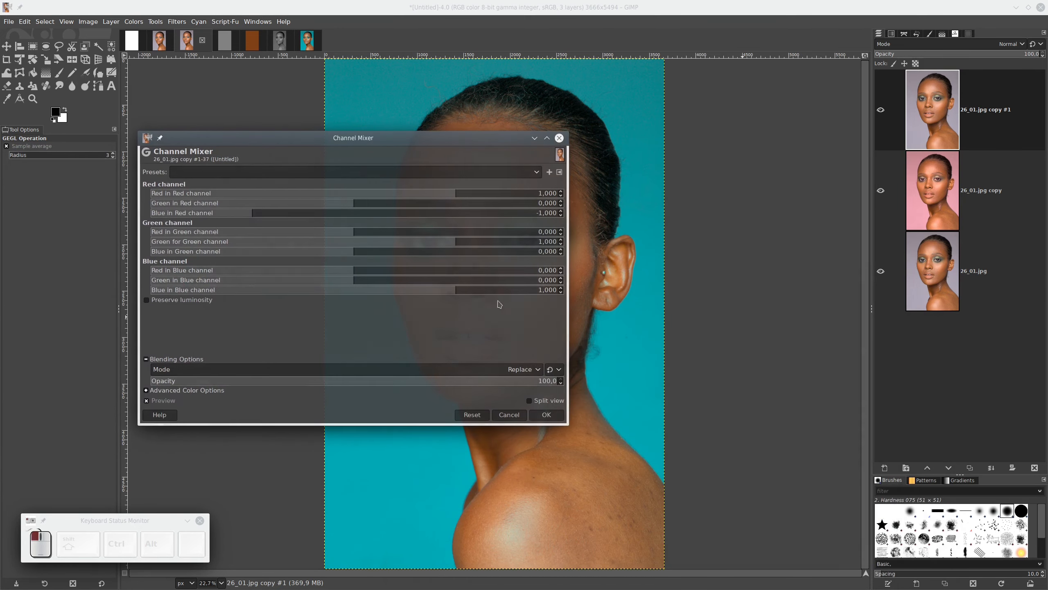
{"action": "left_click", "coordinate": [546, 415]}
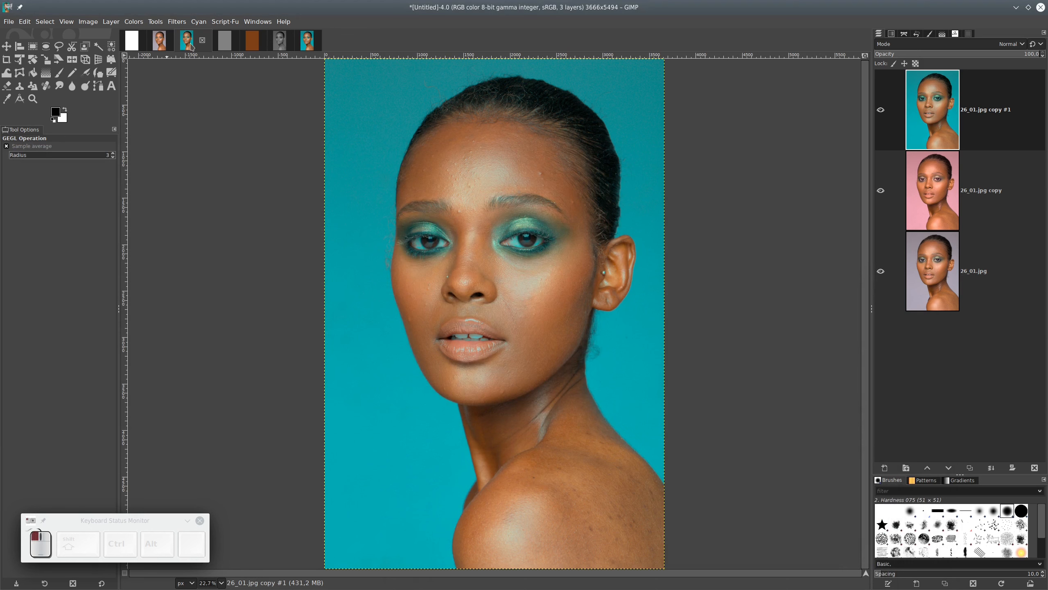
{"action": "left_click", "coordinate": [308, 45]}
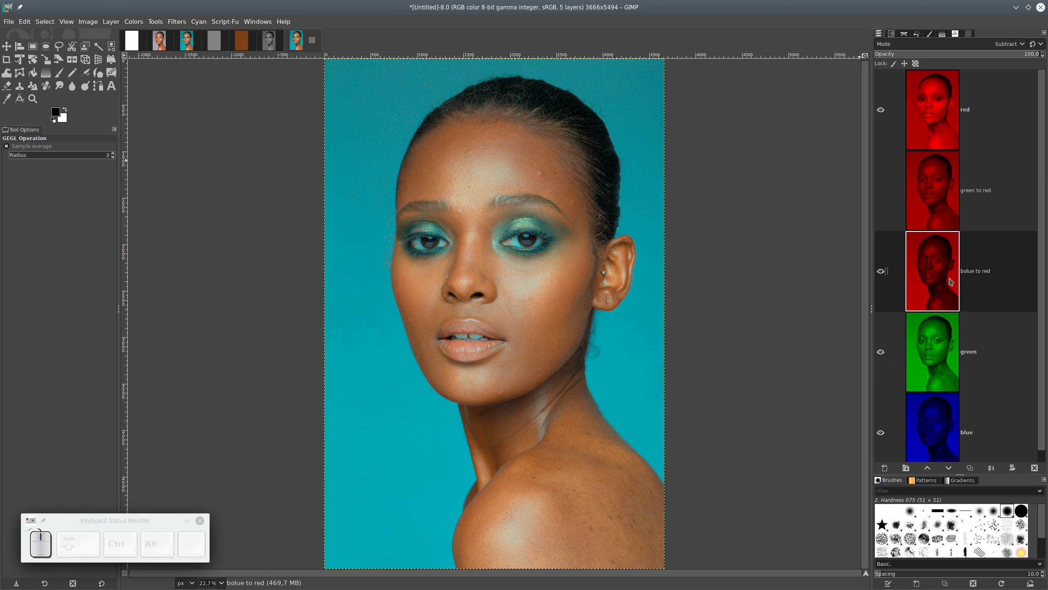
- Compare the five-layer image with the "bolue to red" layer hidden and shown, ending with that layer visible and selected
{"action": "left_click", "coordinate": [940, 103]}
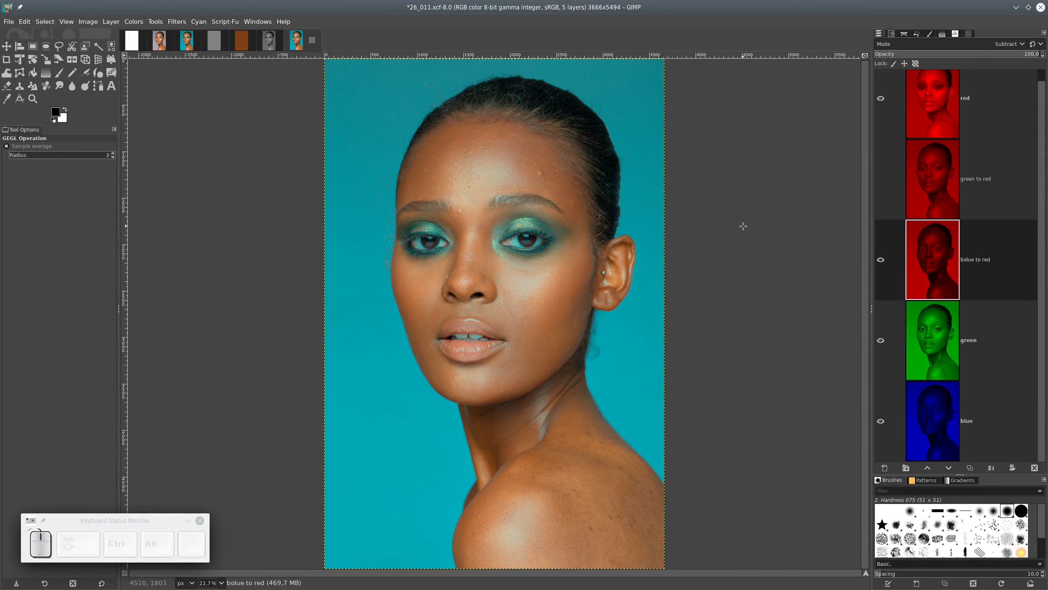
{"action": "left_click", "coordinate": [880, 260]}
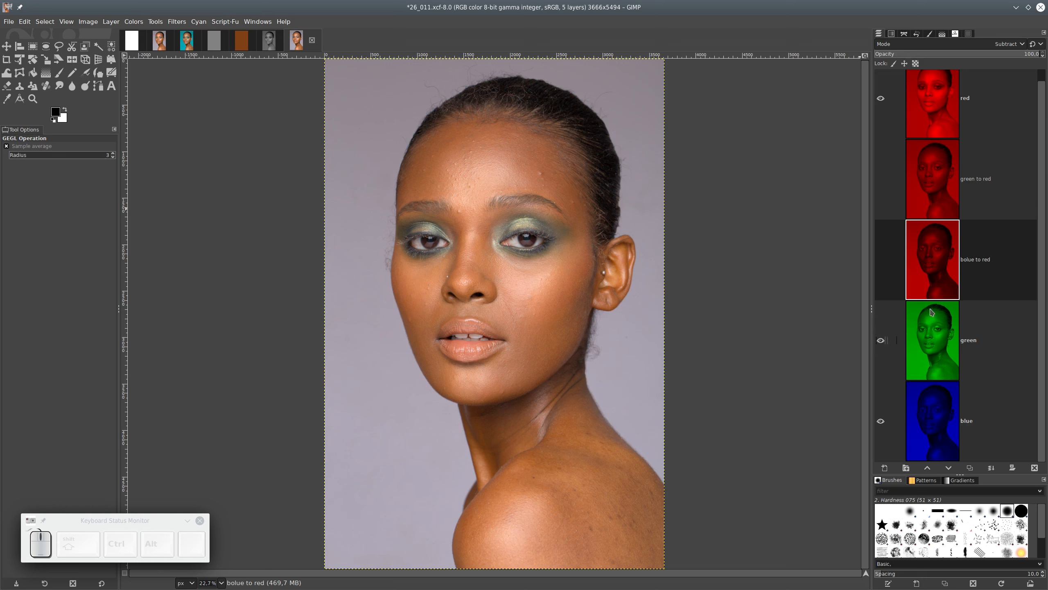
{"action": "left_click", "coordinate": [947, 407]}
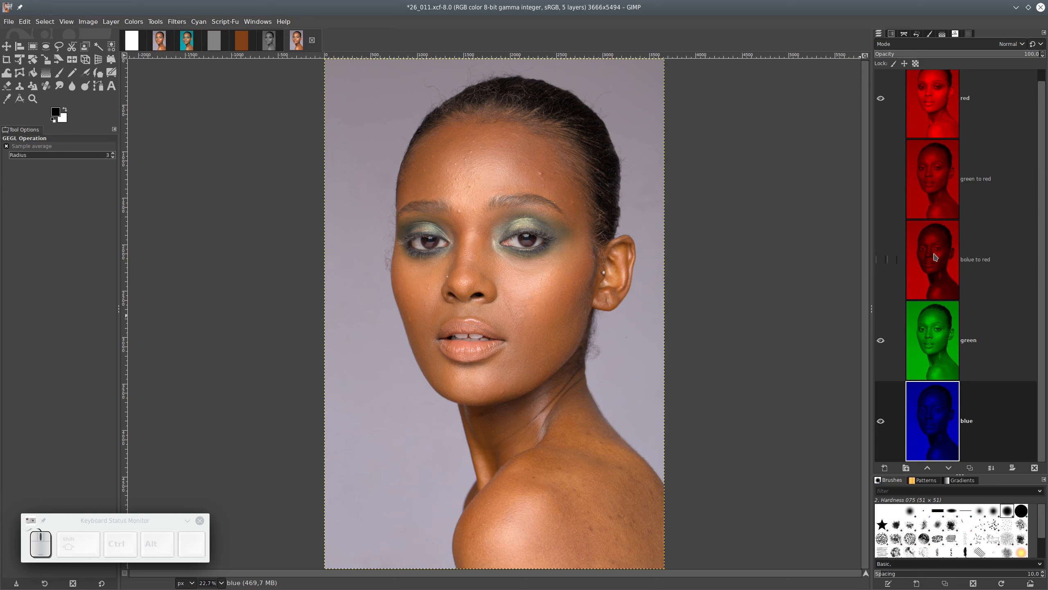
{"action": "left_click", "coordinate": [881, 260]}
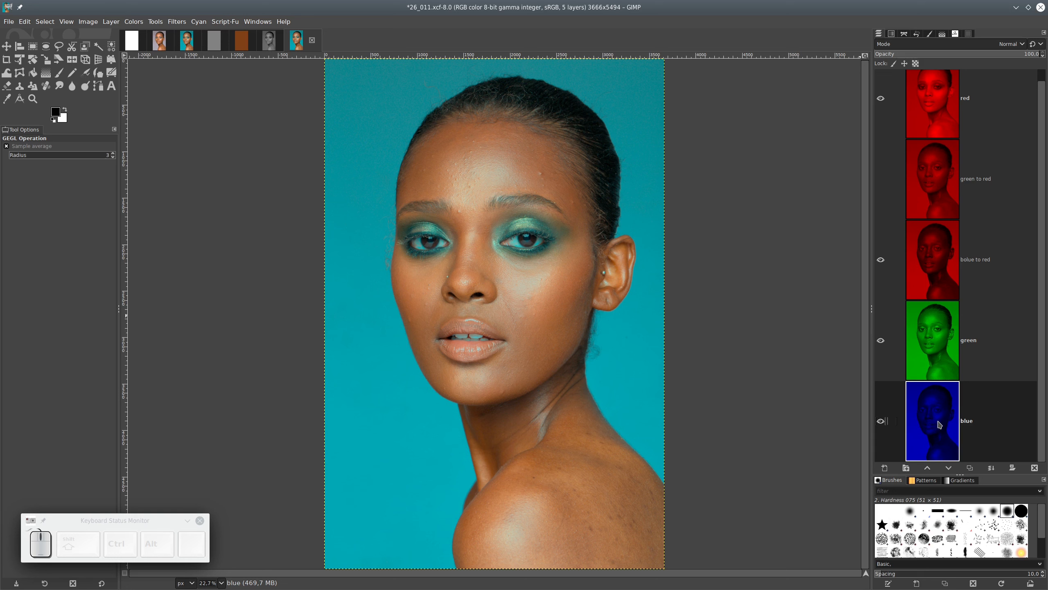
{"action": "left_click", "coordinate": [938, 258]}
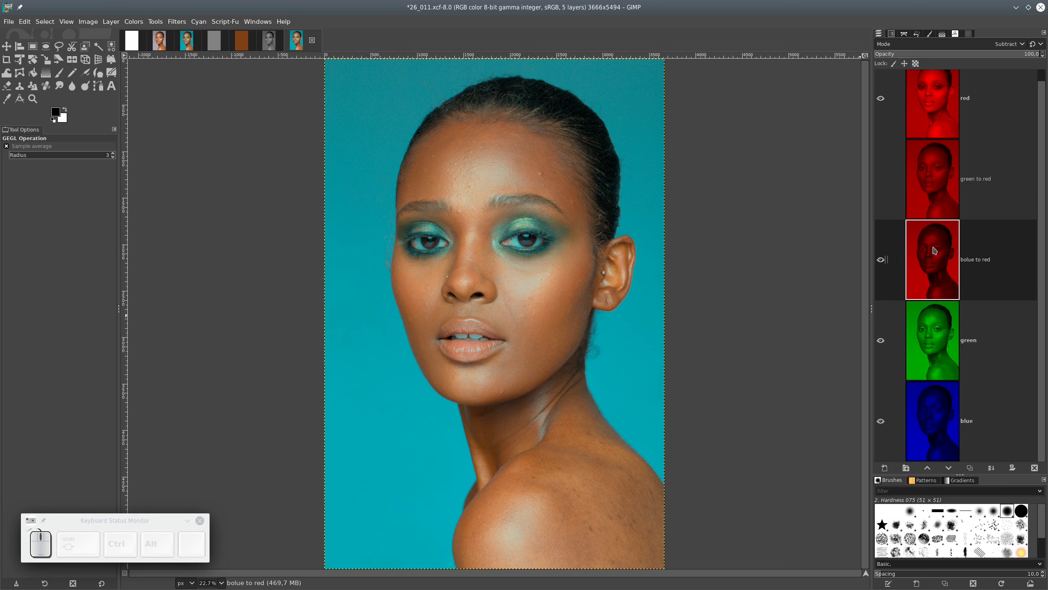
- Bring up RGB-Modell.png in the image viewer as a reference for the five-layer image and select the "bolue to red" layer
{"action": "left_click", "coordinate": [931, 92]}
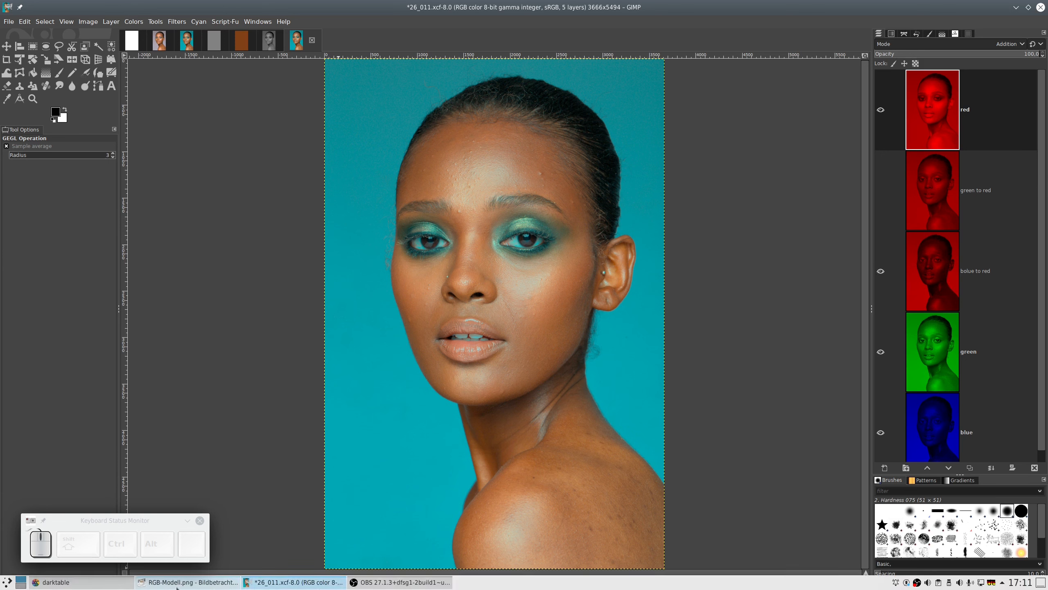
{"action": "left_click", "coordinate": [188, 583]}
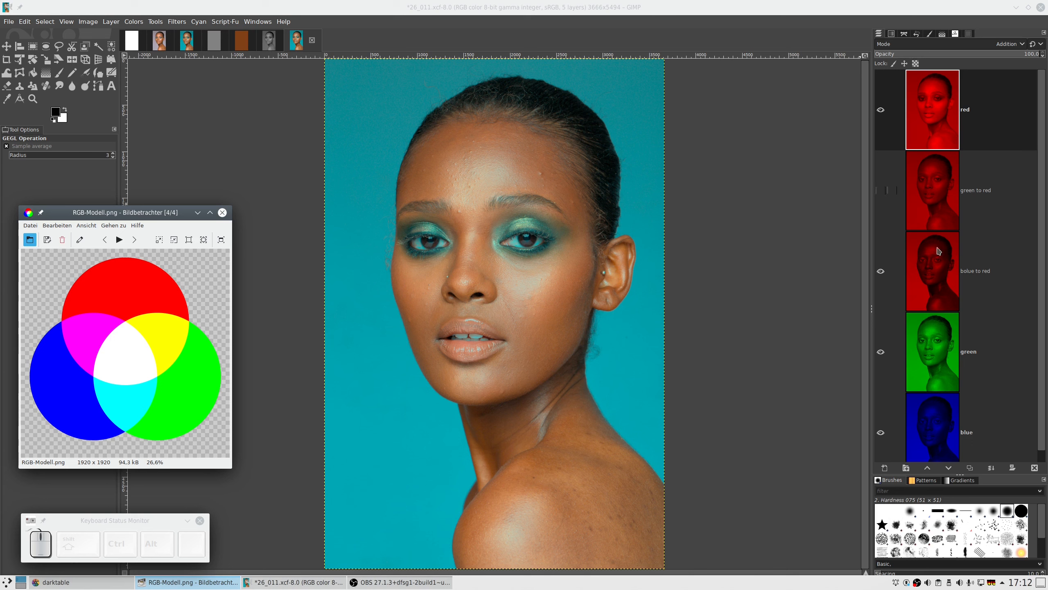
{"action": "left_click", "coordinate": [938, 280]}
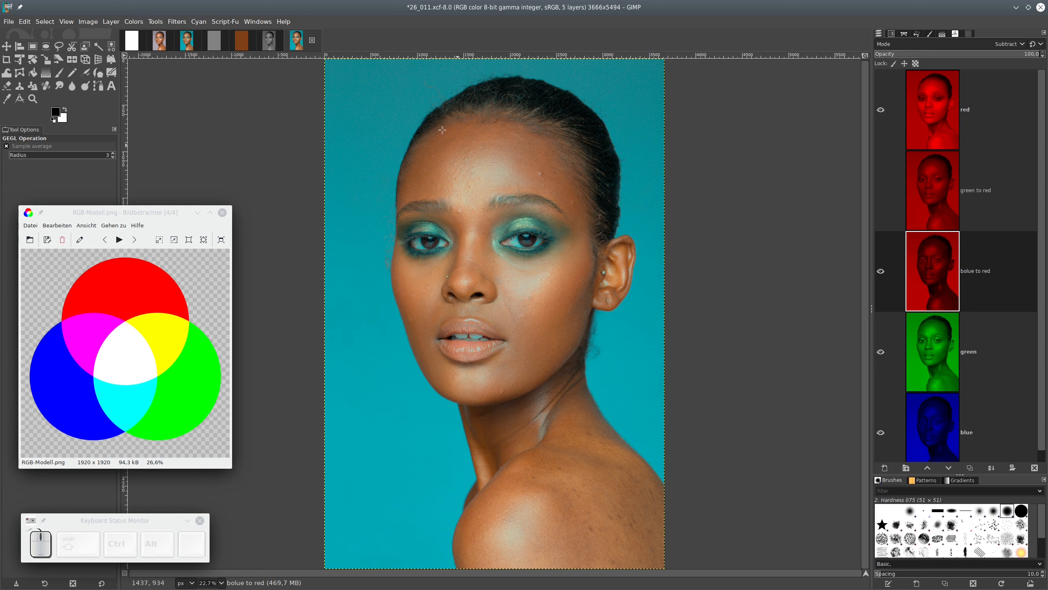
- In the Channel Mixer comparison image, move a new duplicate of 26_01.jpg to the top of the stack and minimise the RGB-Modell.png viewer
{"action": "left_click", "coordinate": [160, 39]}
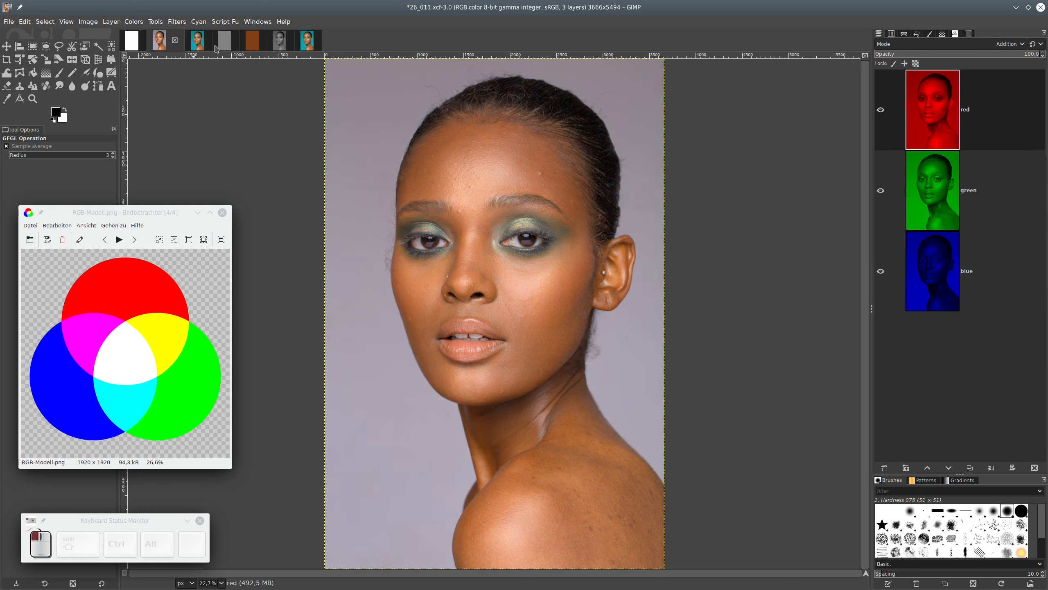
{"action": "left_click", "coordinate": [197, 41]}
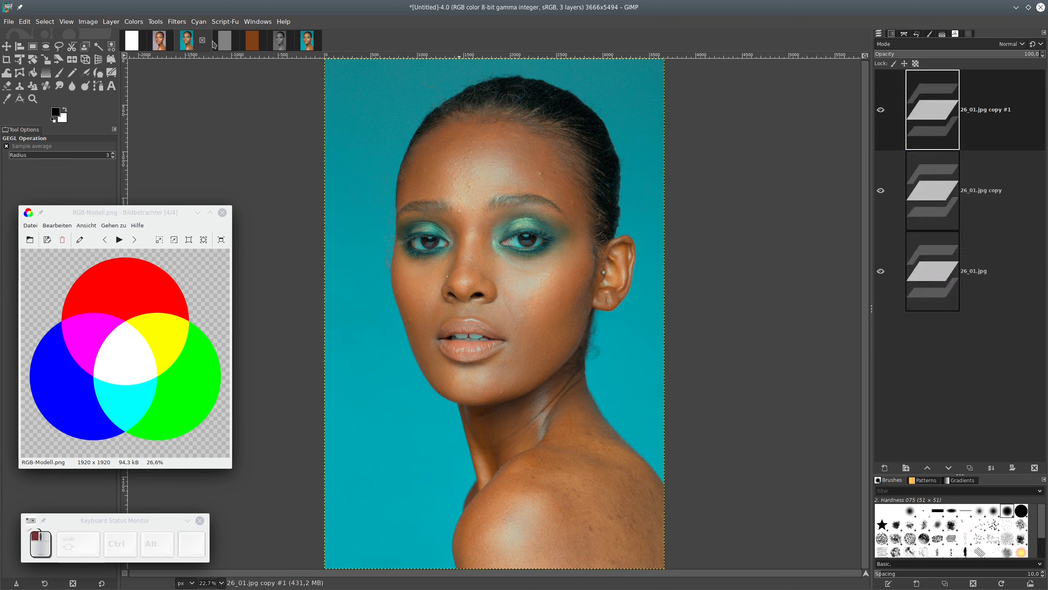
{"action": "left_click", "coordinate": [971, 469]}
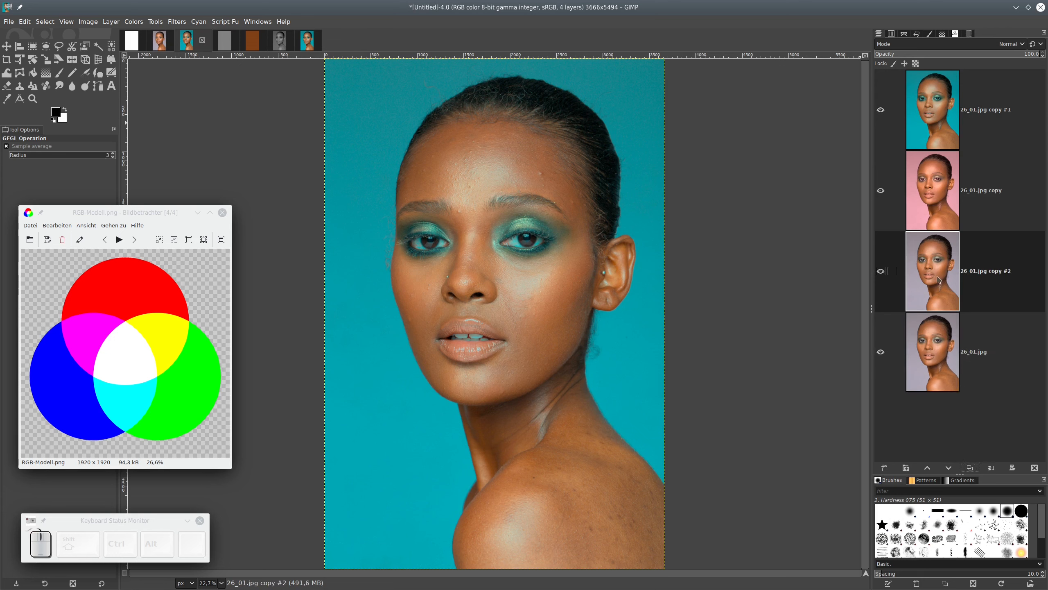
{"action": "left_click_drag", "start_coordinate": [935, 276], "coordinate": [938, 102]}
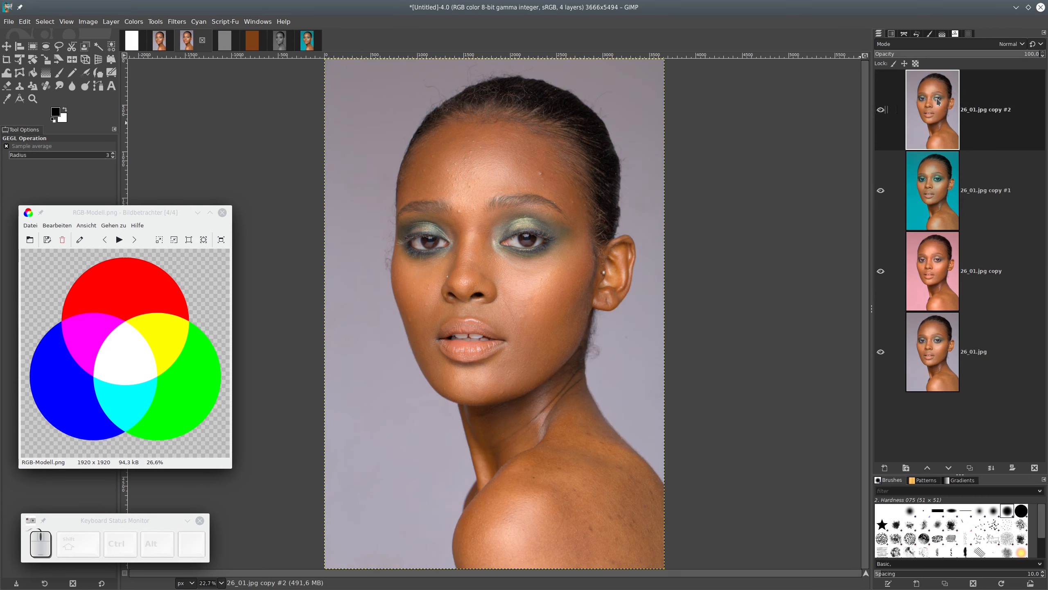
{"action": "left_click", "coordinate": [197, 212]}
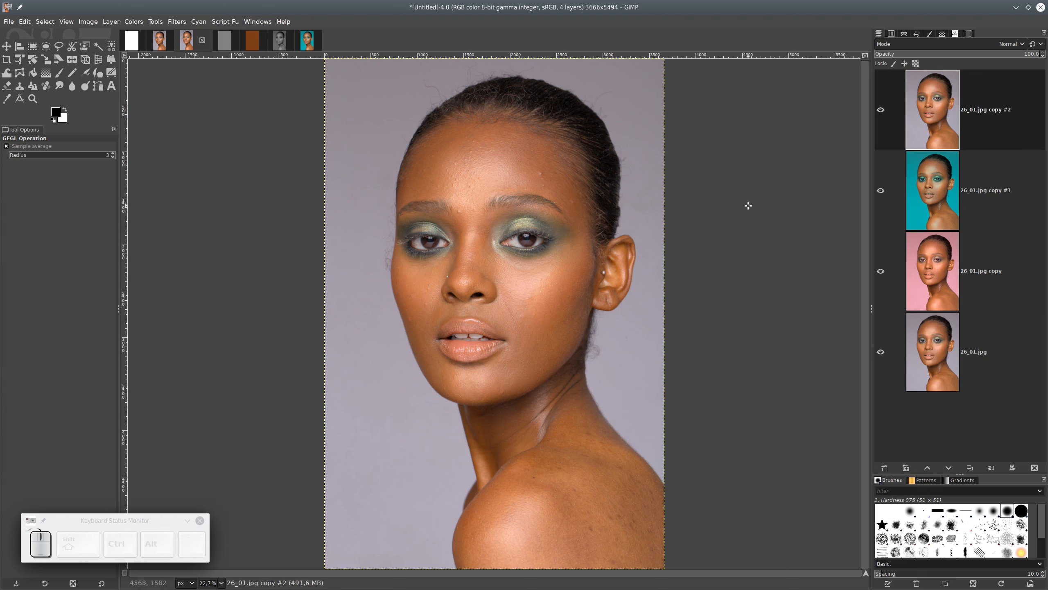
- Open the Channel Mixer for the 26_01.jpg copy #2 layer, enlarge its dialog and position it clear of the face
{"action": "left_click", "coordinate": [133, 23]}
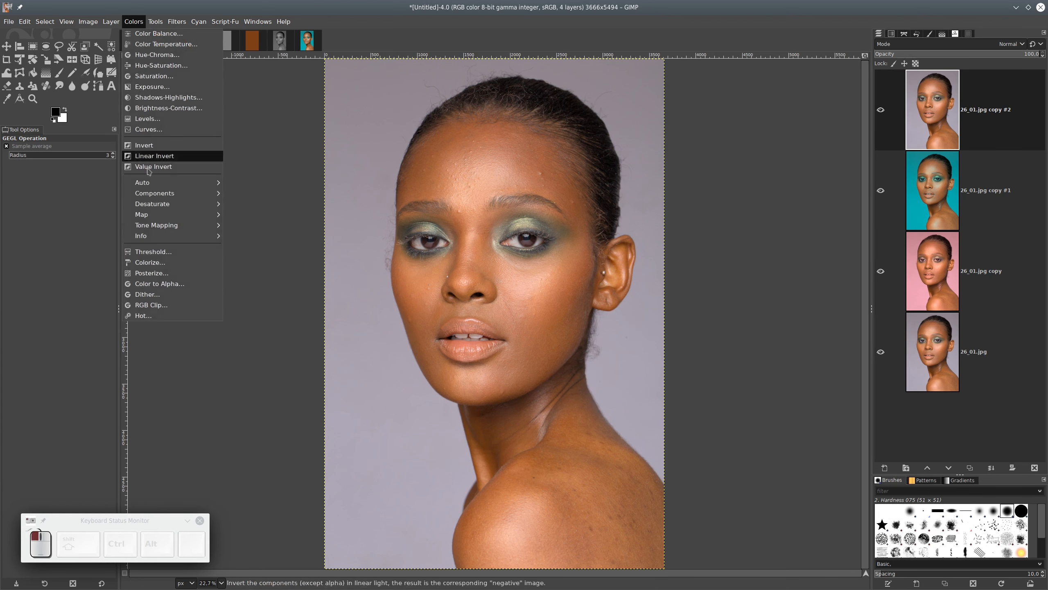
{"action": "mouse_move", "coordinate": [177, 193]}
{"action": "left_click", "coordinate": [258, 193]}
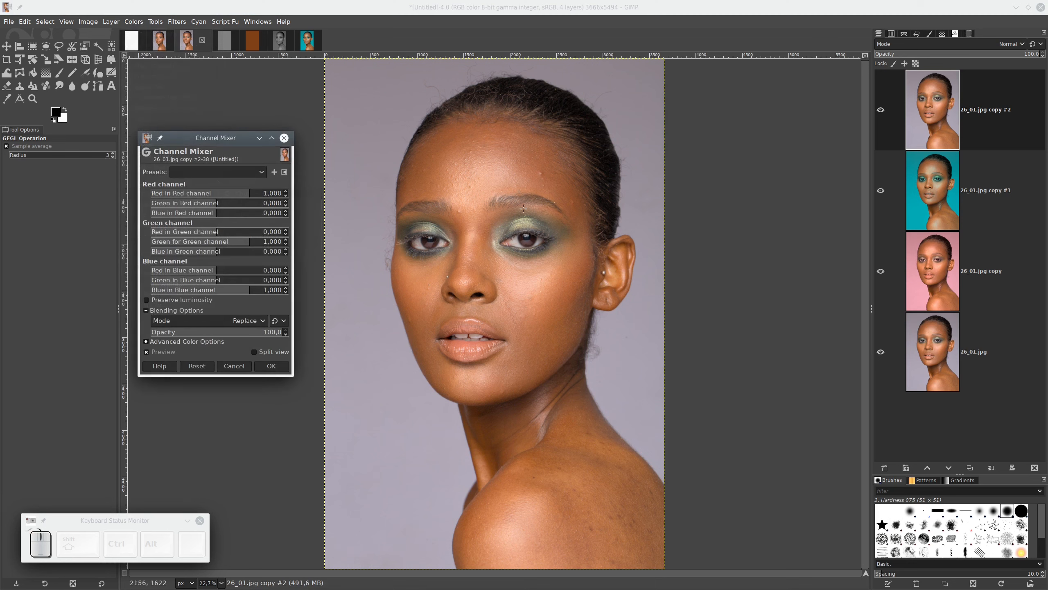
{"action": "left_click_drag", "start_coordinate": [211, 139], "coordinate": [75, 130]}
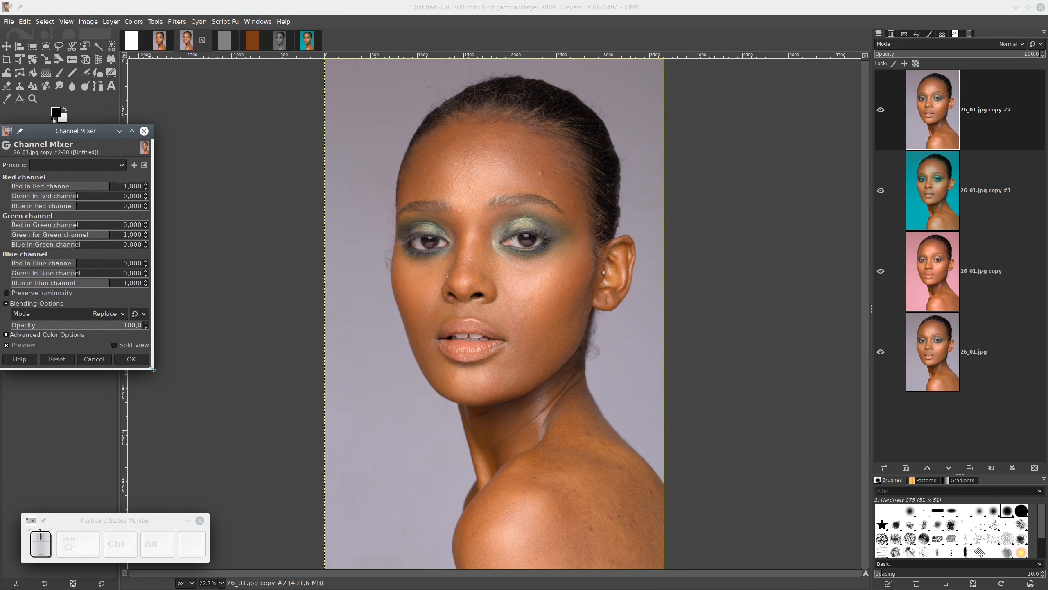
{"action": "left_click_drag", "start_coordinate": [152, 369], "coordinate": [363, 416]}
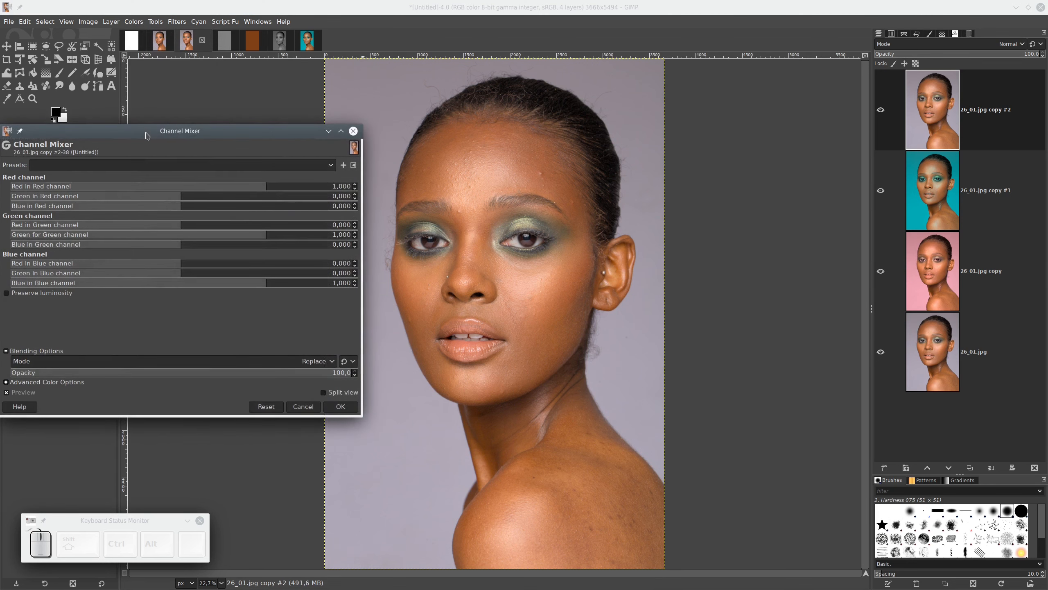
{"action": "left_click_drag", "start_coordinate": [145, 132], "coordinate": [159, 131]}
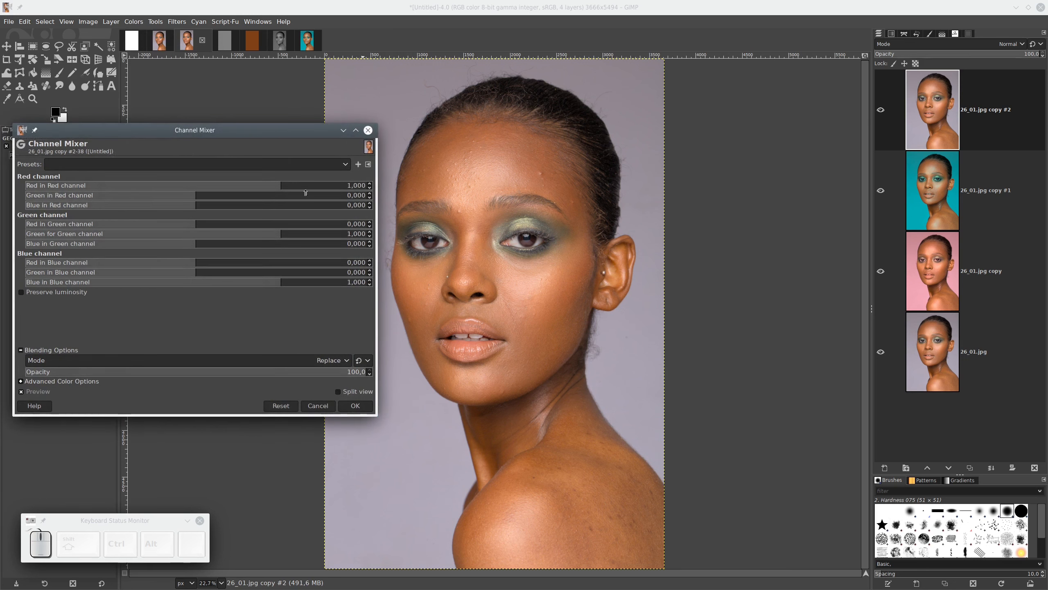
{"action": "left_click_drag", "start_coordinate": [275, 132], "coordinate": [260, 129]}
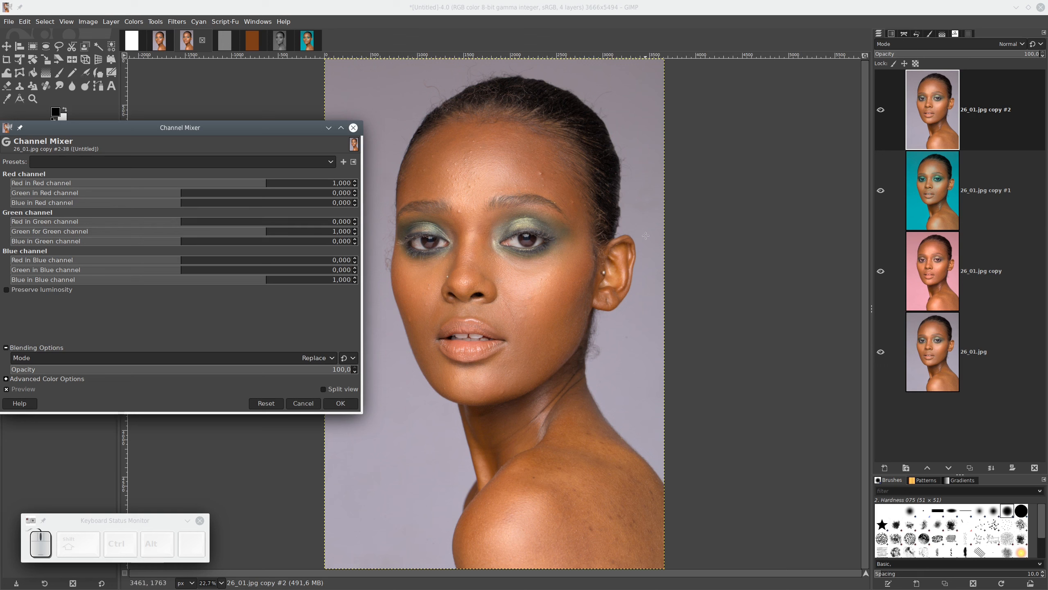
{"action": "left_click_drag", "start_coordinate": [188, 132], "coordinate": [198, 120]}
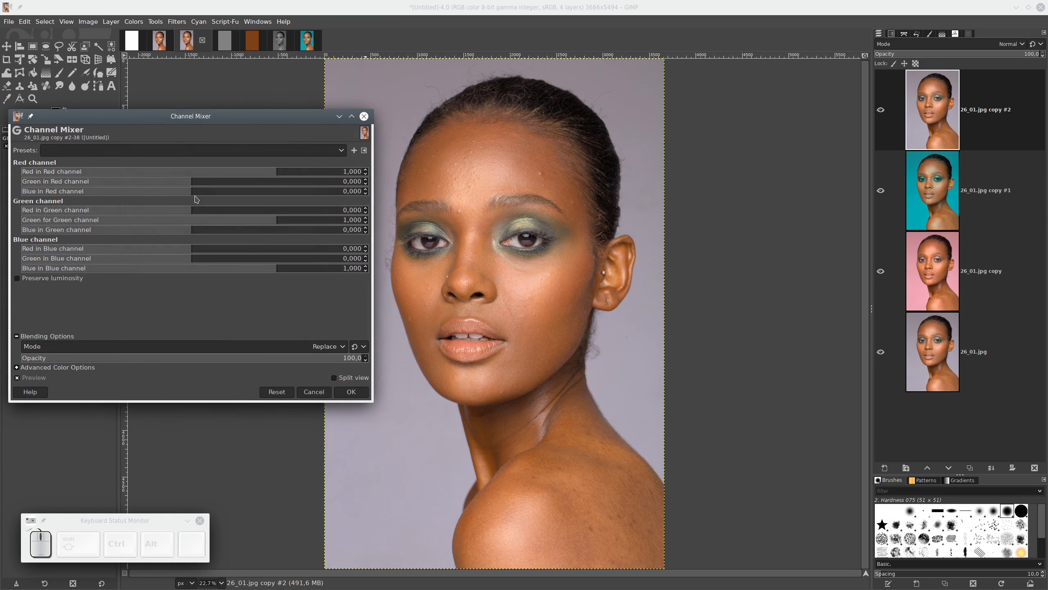
- Try Blue in Red channel at -0.257 and Red in Red channel at 0.8, resetting the mixer after each trial
{"action": "left_click_drag", "start_coordinate": [190, 192], "coordinate": [171, 193]}
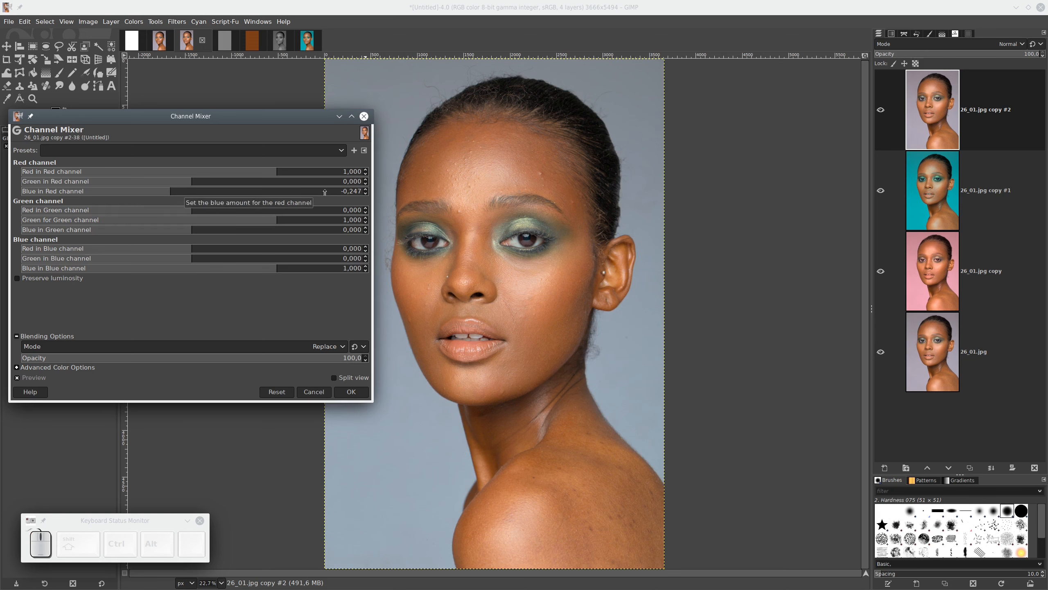
{"action": "left_click_drag", "start_coordinate": [270, 112], "coordinate": [255, 71]}
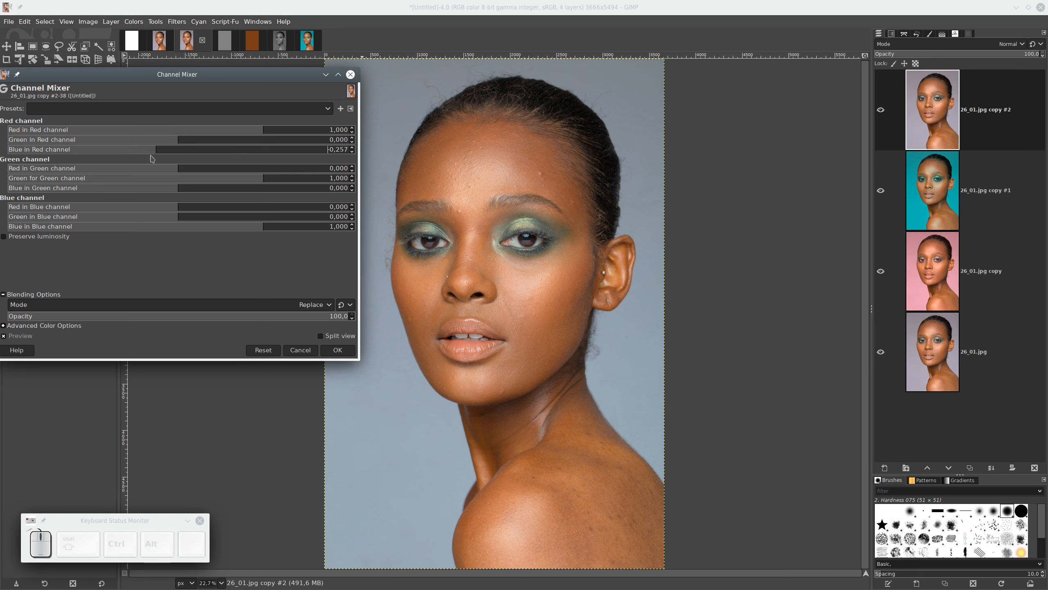
{"action": "left_click", "coordinate": [264, 350]}
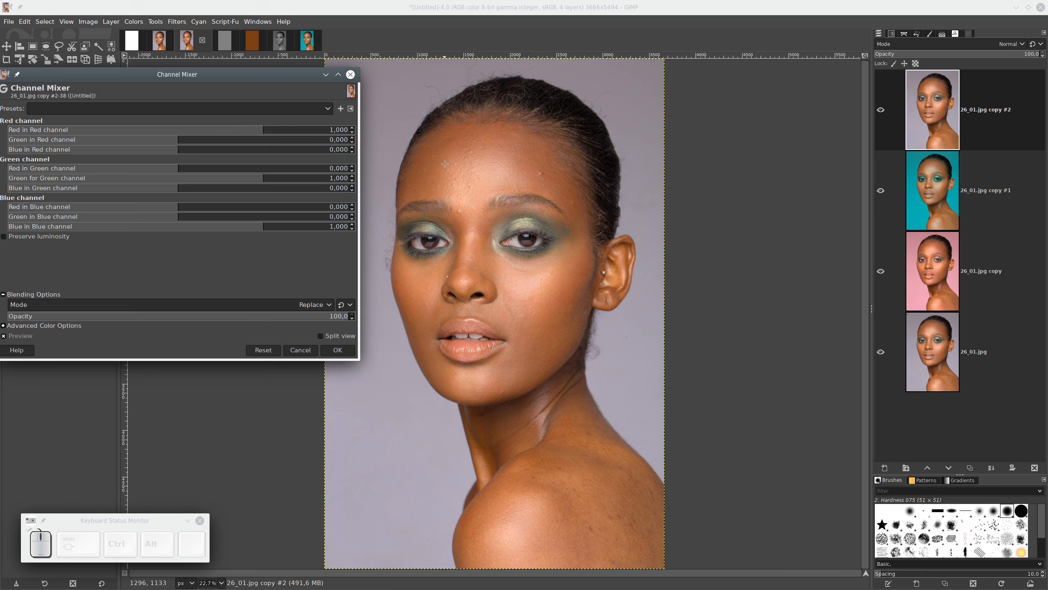
{"action": "left_click_drag", "start_coordinate": [228, 75], "coordinate": [232, 77]}
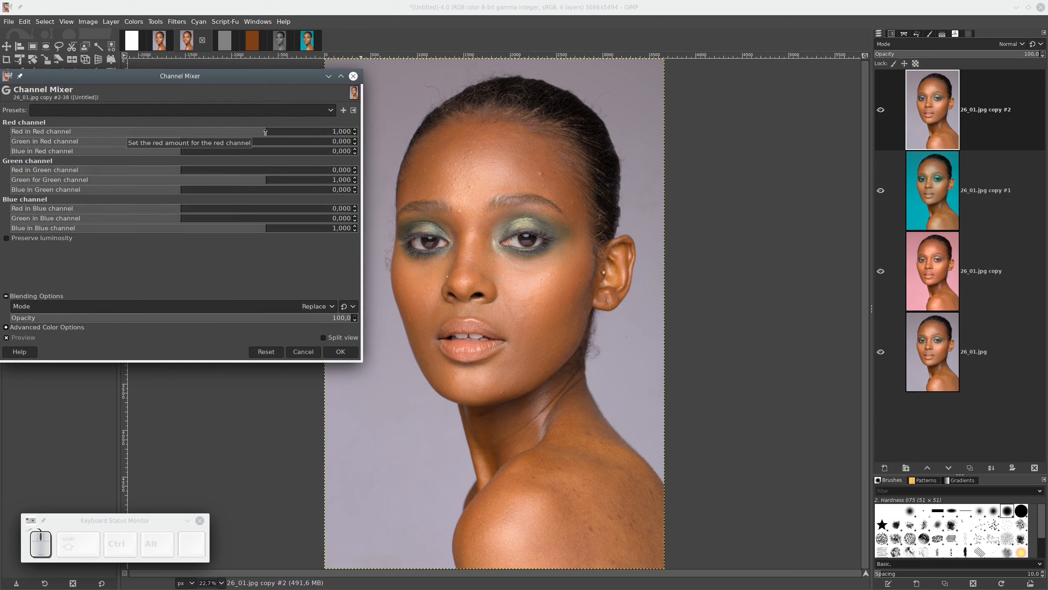
{"action": "left_click_drag", "start_coordinate": [265, 131], "coordinate": [249, 131]}
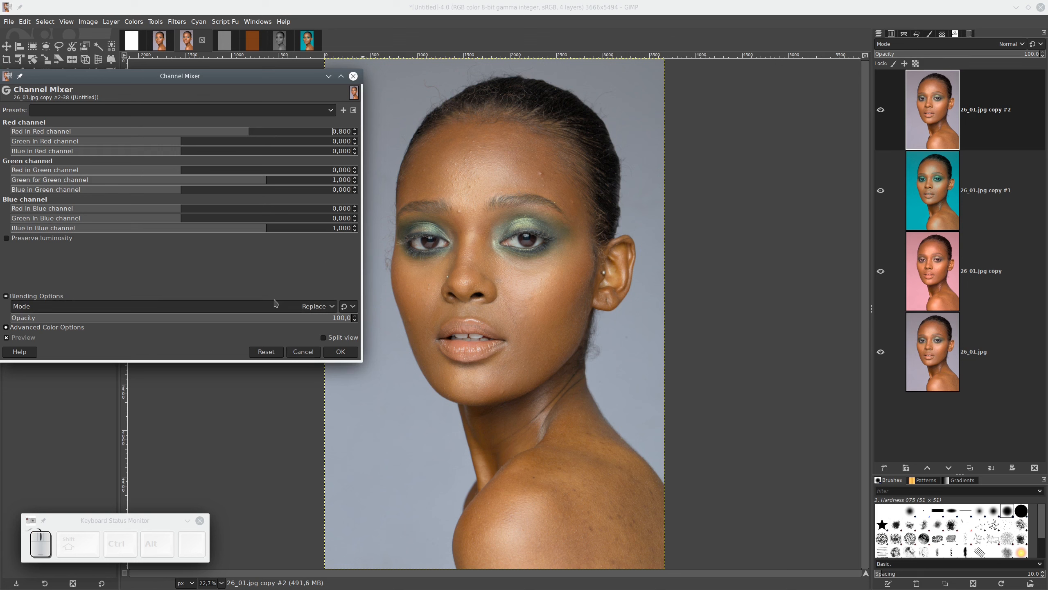
{"action": "left_click", "coordinate": [264, 352]}
- Apply the Channel Mixer to the topmost copy with Blue in Red channel set to -0.242
{"action": "left_click", "coordinate": [164, 152]}
{"action": "left_click_drag", "start_coordinate": [164, 152], "coordinate": [160, 152]}
{"action": "left_click_drag", "start_coordinate": [181, 76], "coordinate": [157, 54]}
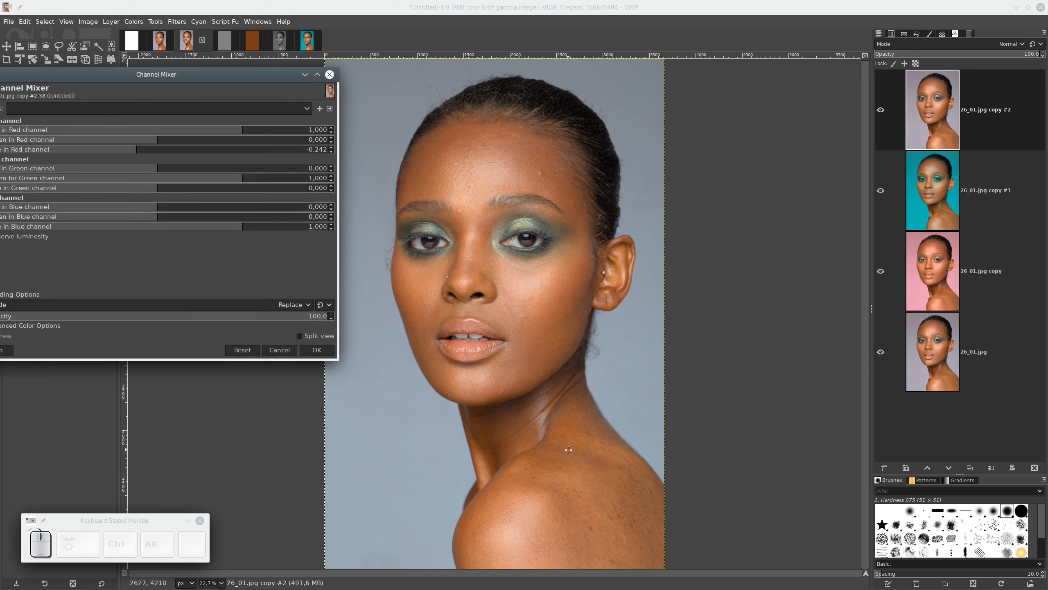
{"action": "left_click_drag", "start_coordinate": [156, 75], "coordinate": [194, 78]}
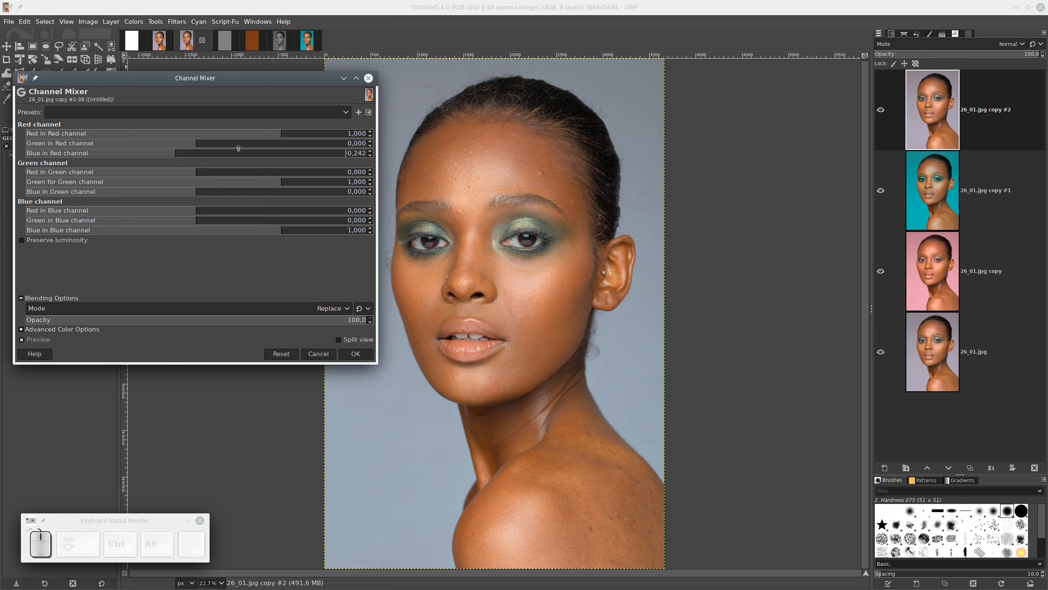
{"action": "left_click", "coordinate": [356, 353]}
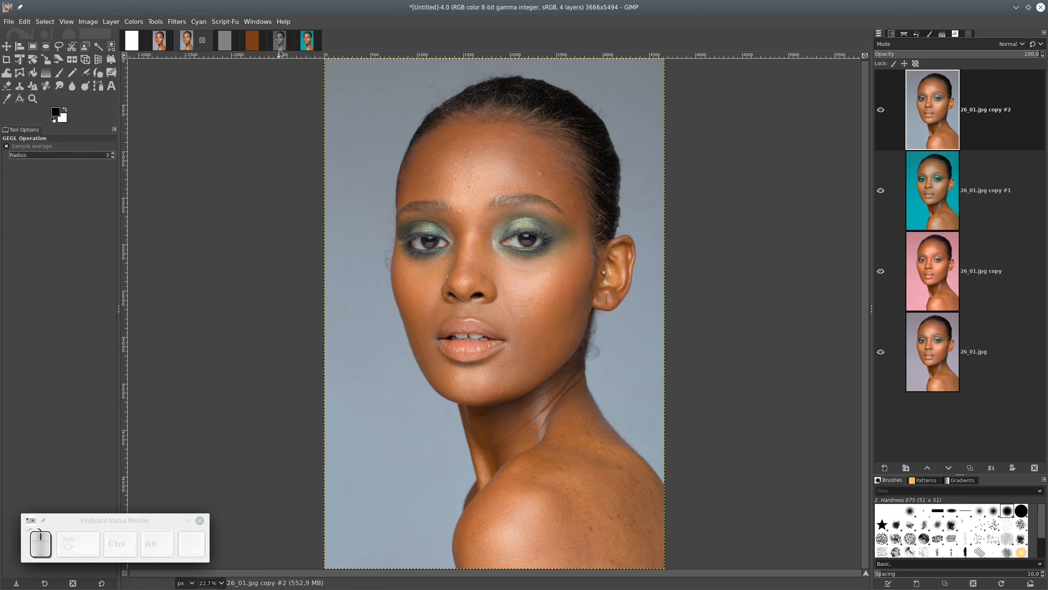
- In the five-layer 26_011.xcf image, darken the "bolue to red" layer with Curves, moving the white endpoint to input 252, output 128
{"action": "left_click", "coordinate": [312, 47]}
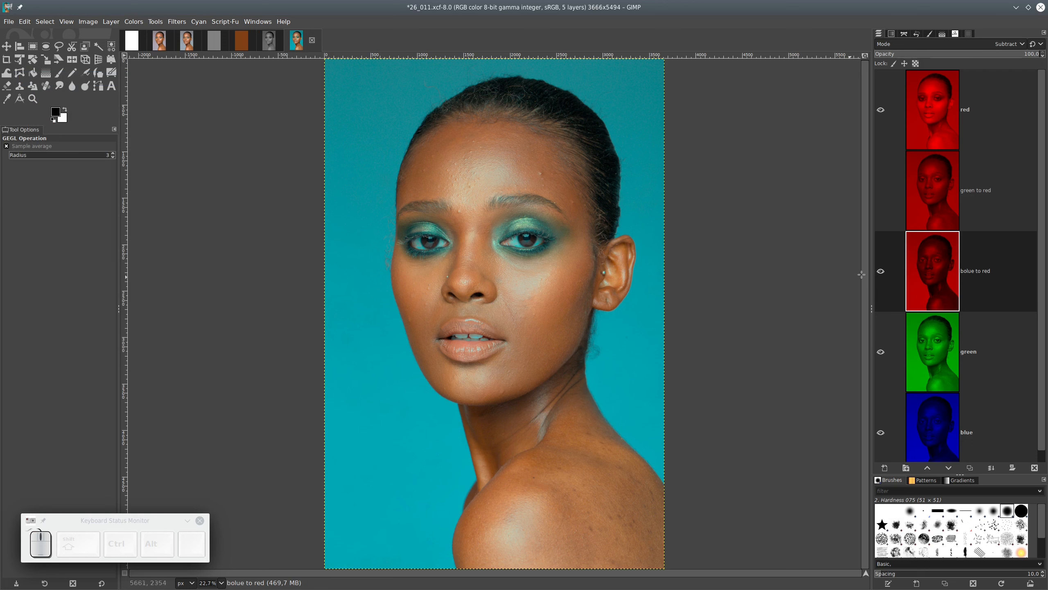
{"action": "left_click", "coordinate": [928, 272]}
{"action": "left_click", "coordinate": [943, 272]}
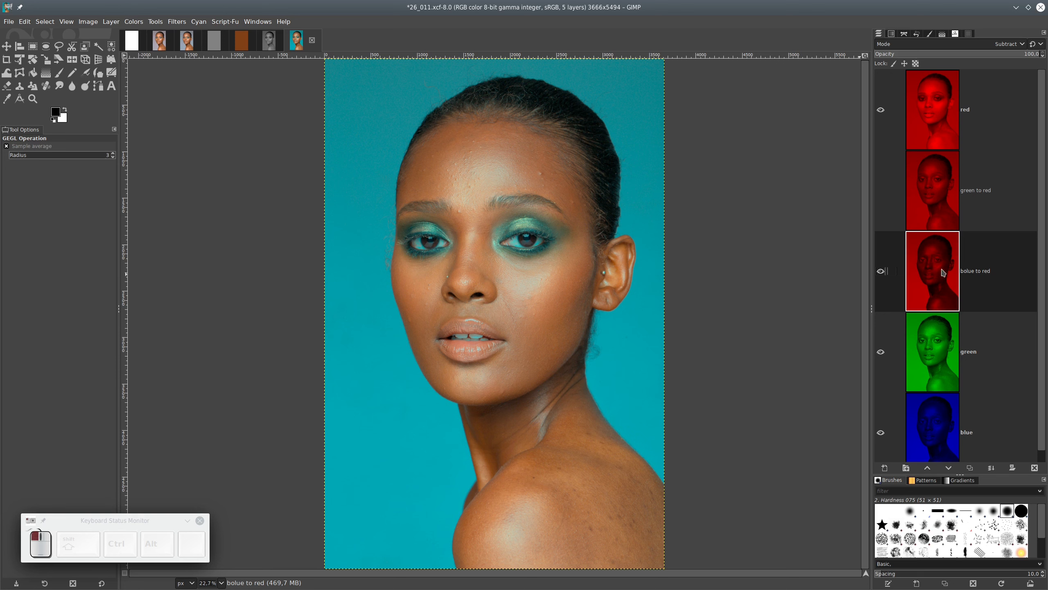
{"action": "left_click", "coordinate": [133, 21]}
{"action": "left_click", "coordinate": [145, 129]}
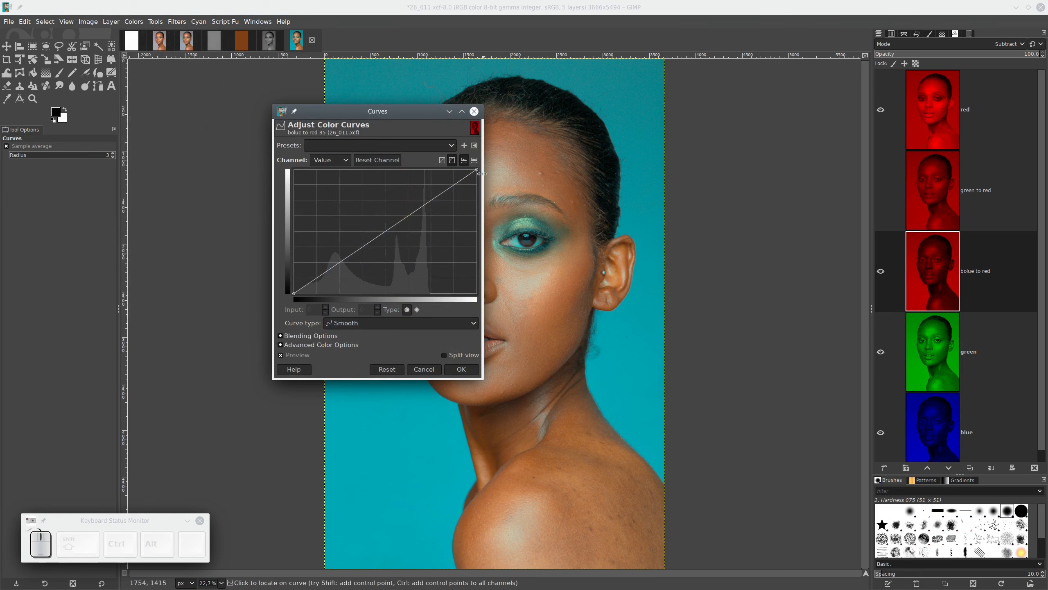
{"action": "left_click_drag", "start_coordinate": [406, 99], "coordinate": [208, 98]}
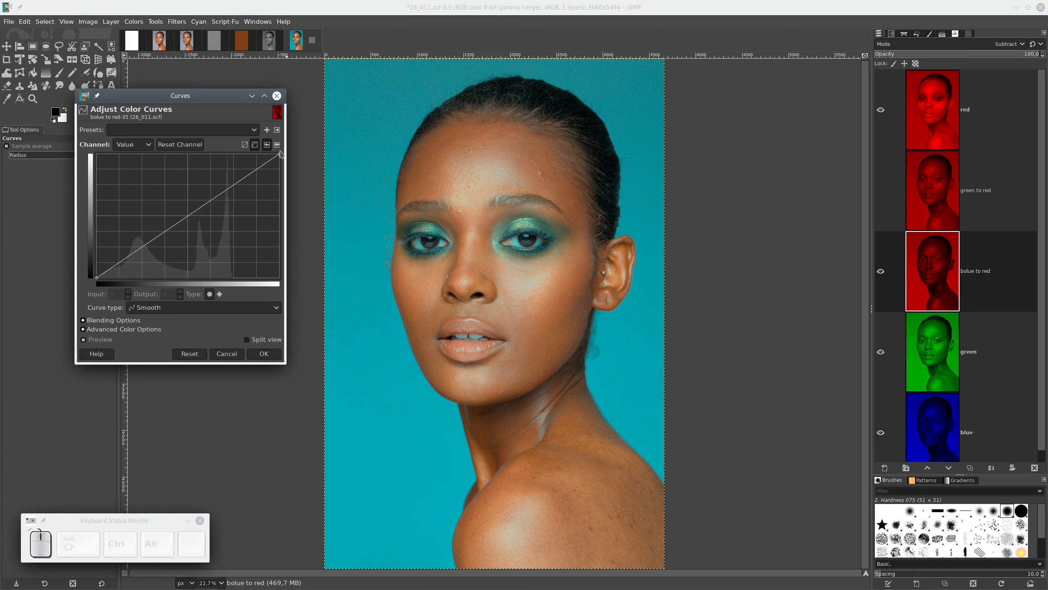
{"action": "left_click_drag", "start_coordinate": [279, 152], "coordinate": [278, 215]}
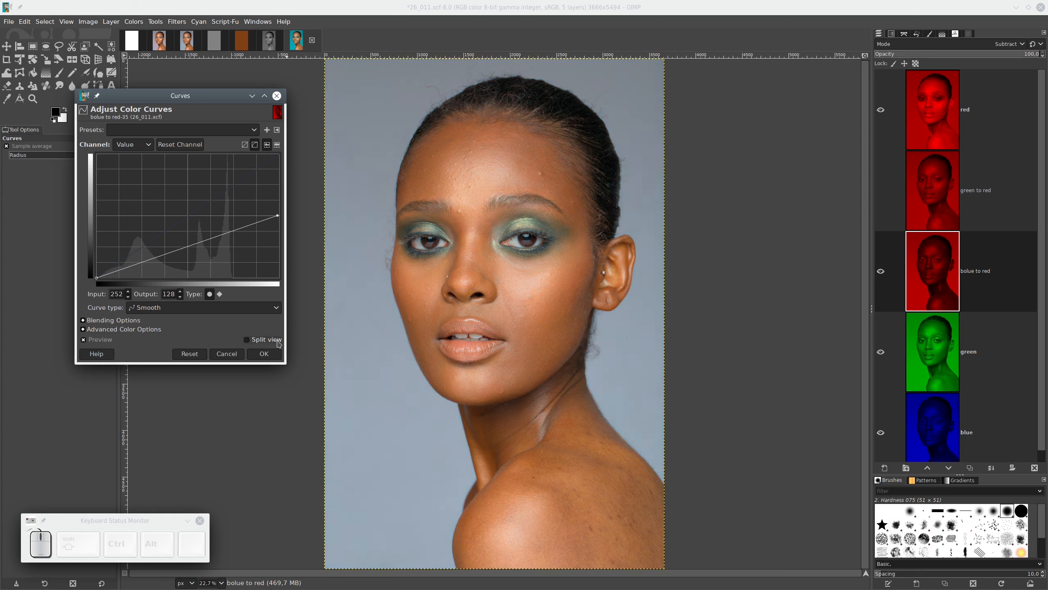
{"action": "left_click", "coordinate": [264, 353]}
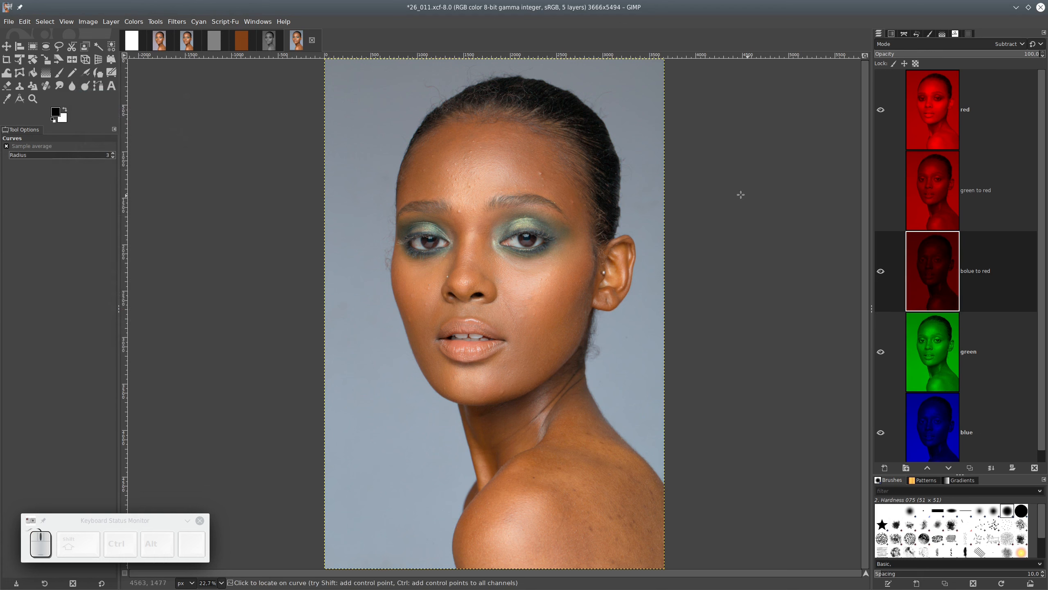
{"action": "left_click", "coordinate": [934, 273]}
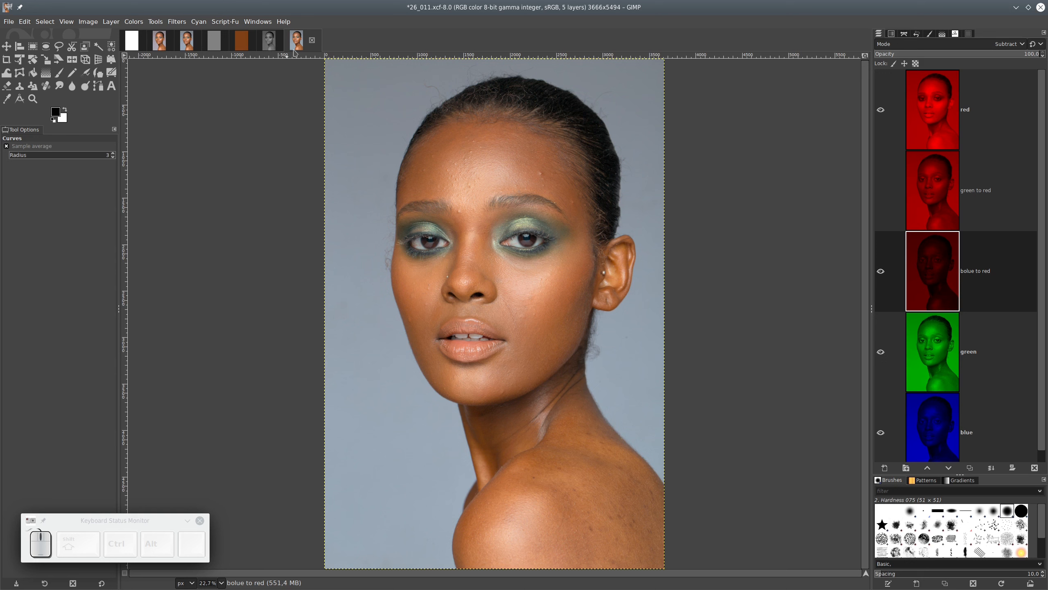
- Compare the Channel Mixer result in the untitled four-layer image with the layer composite in 26_011.xcf
{"action": "left_click", "coordinate": [186, 45]}
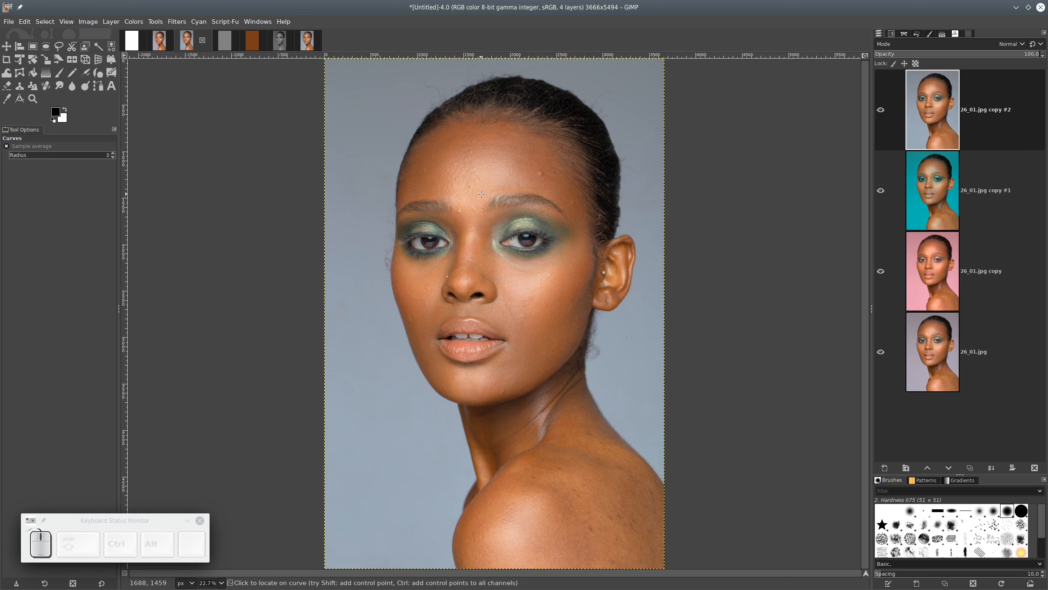
{"action": "left_click", "coordinate": [308, 46]}
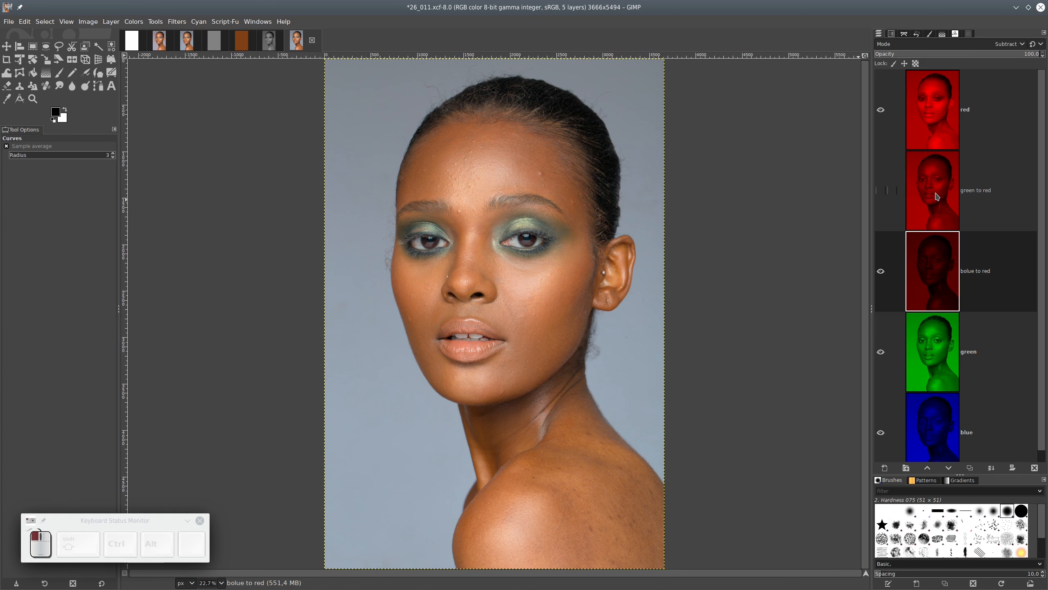
- Go through the colour layers of 26_011.xcf from "green to red" to blue and green, finishing with the red layer selected
{"action": "left_click", "coordinate": [938, 207]}
{"action": "left_click", "coordinate": [942, 268]}
{"action": "scroll", "coordinate": [950, 411], "scroll_direction": "down", "scroll_amount": 1}
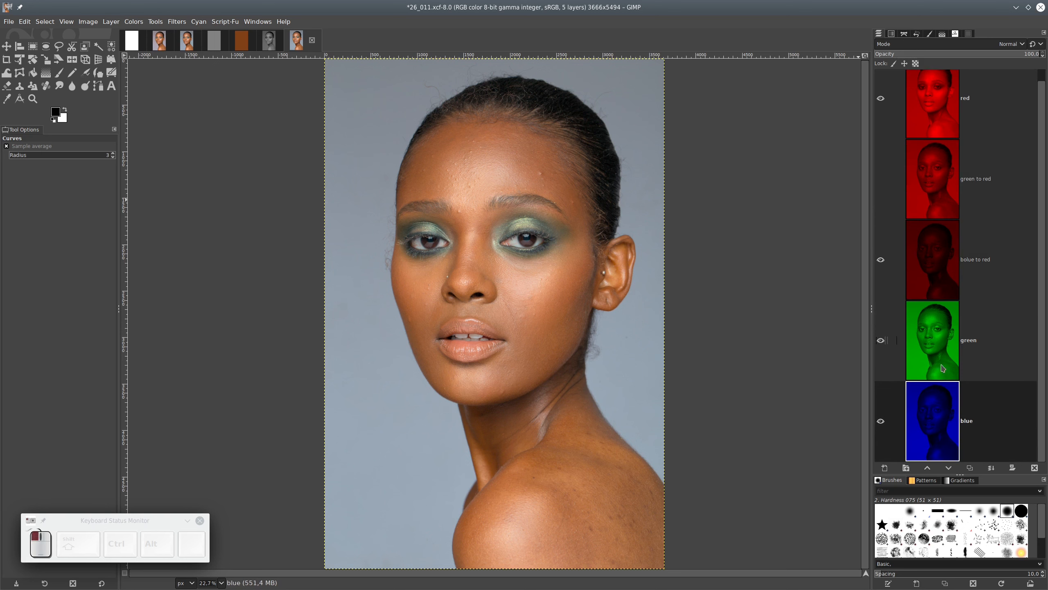
{"action": "left_click", "coordinate": [942, 329]}
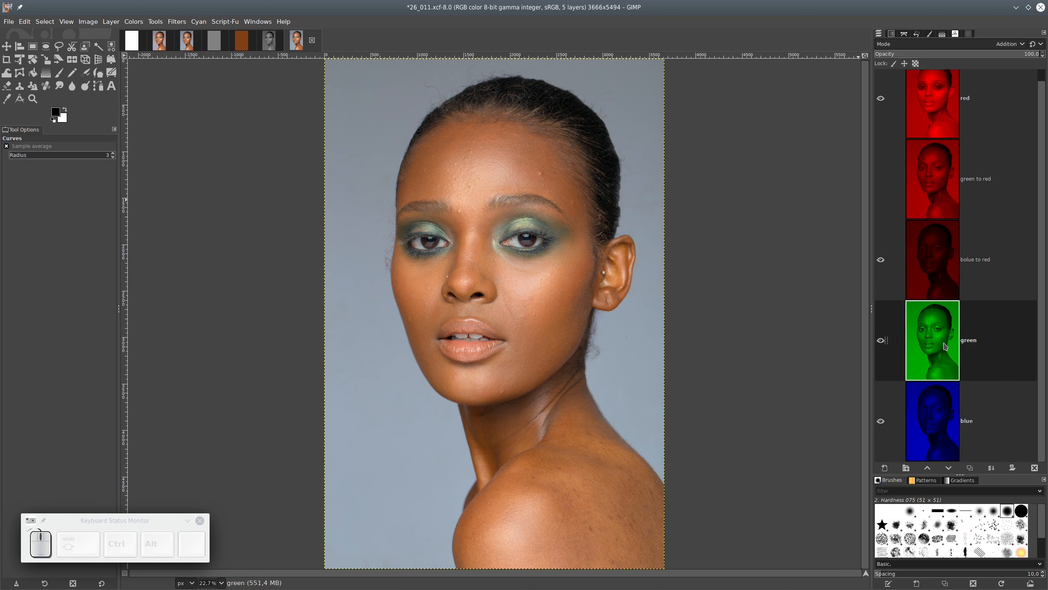
{"action": "scroll", "coordinate": [941, 198], "scroll_direction": "up", "scroll_amount": 1}
{"action": "left_click", "coordinate": [927, 123]}
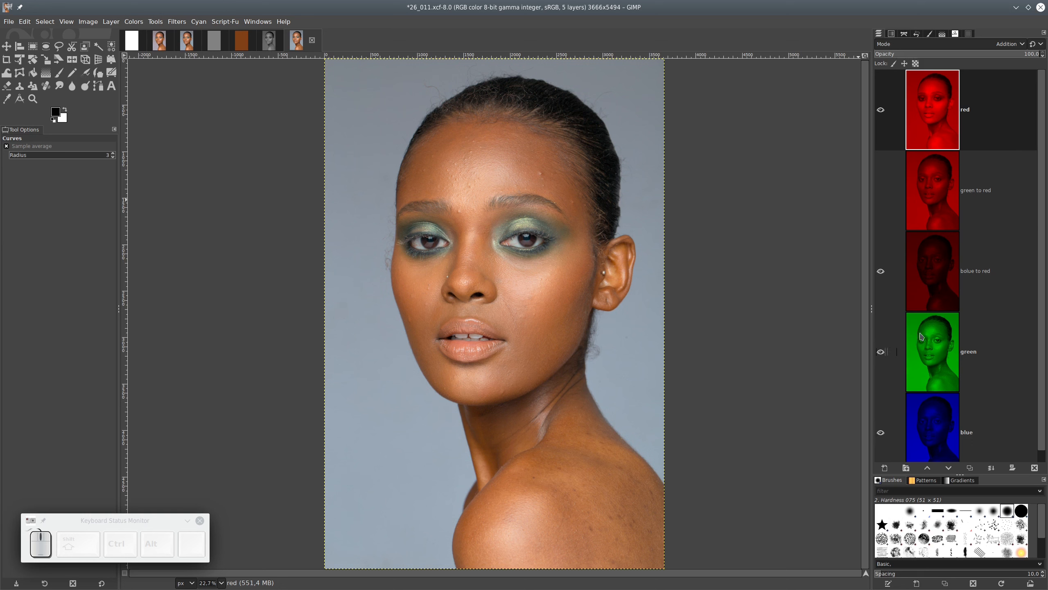
{"action": "scroll", "coordinate": [943, 416], "scroll_direction": "down", "scroll_amount": 1}
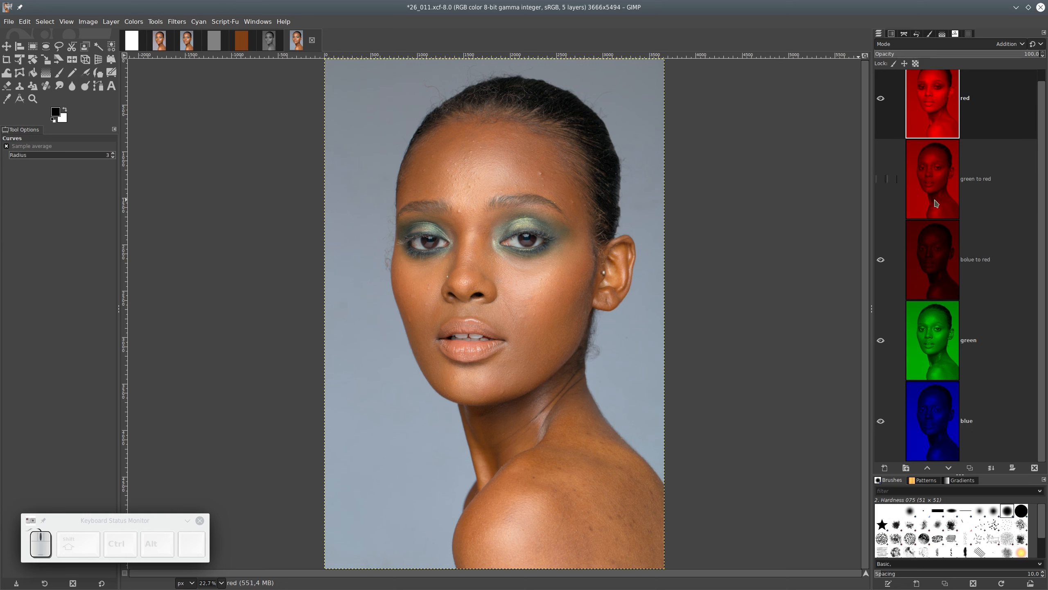
{"action": "scroll", "coordinate": [934, 165], "scroll_direction": "up", "scroll_amount": 1}
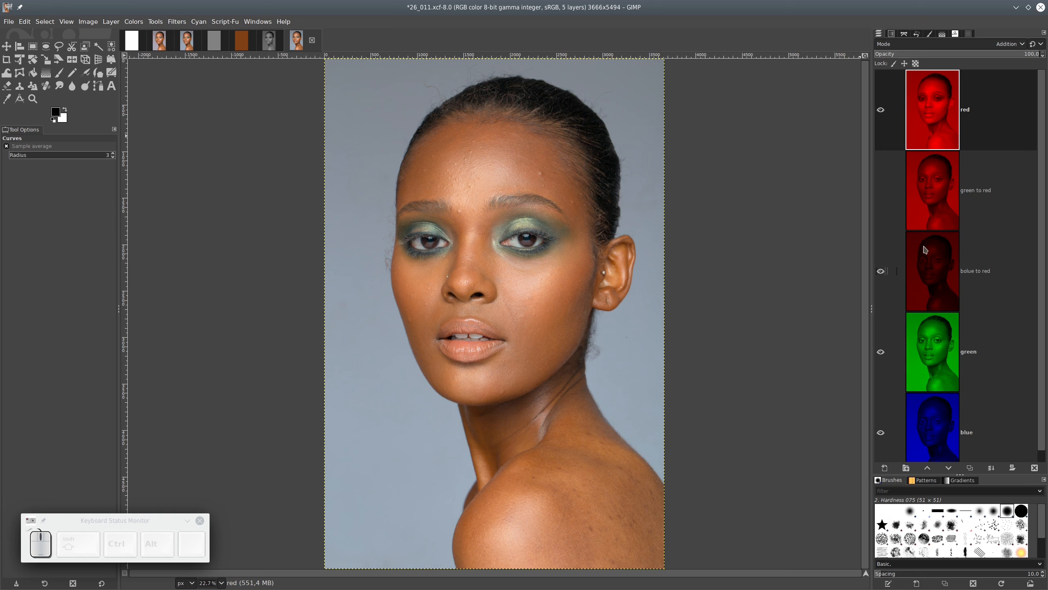
- Examine the Red, Green and Blue channel settings of the Channel Mixer in an enlarged dialog for the red layer, and dismiss it without applying
{"action": "left_click", "coordinate": [139, 23]}
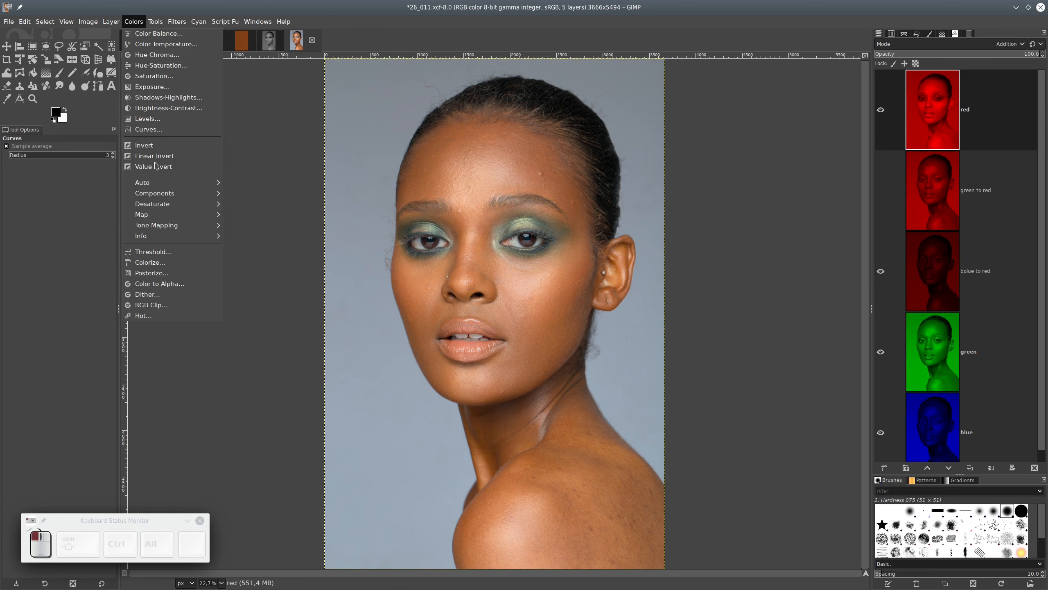
{"action": "mouse_move", "coordinate": [156, 197]}
{"action": "left_click", "coordinate": [252, 193]}
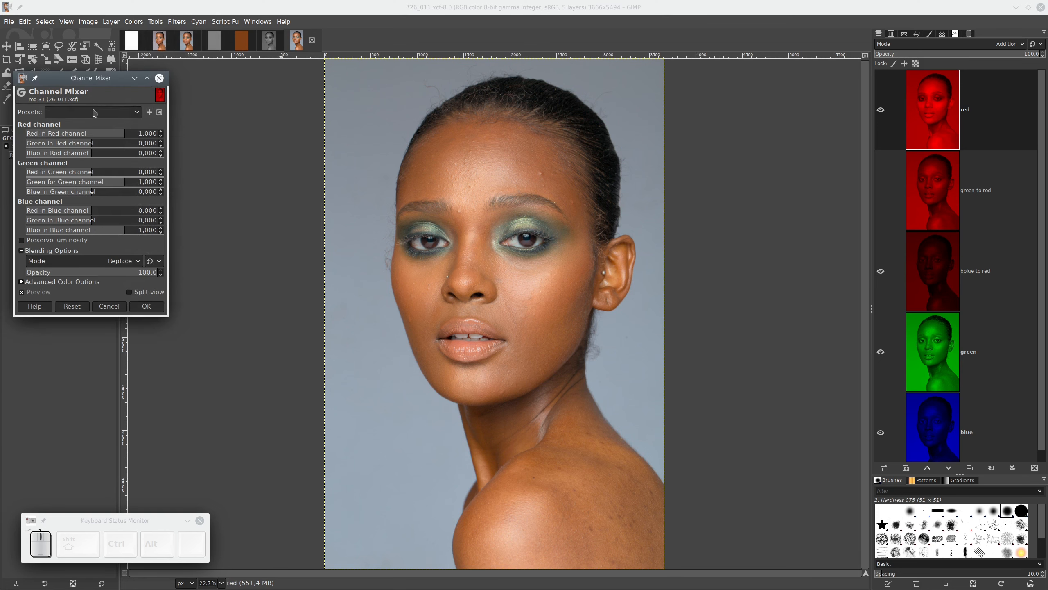
{"action": "left_click_drag", "start_coordinate": [102, 83], "coordinate": [131, 170]}
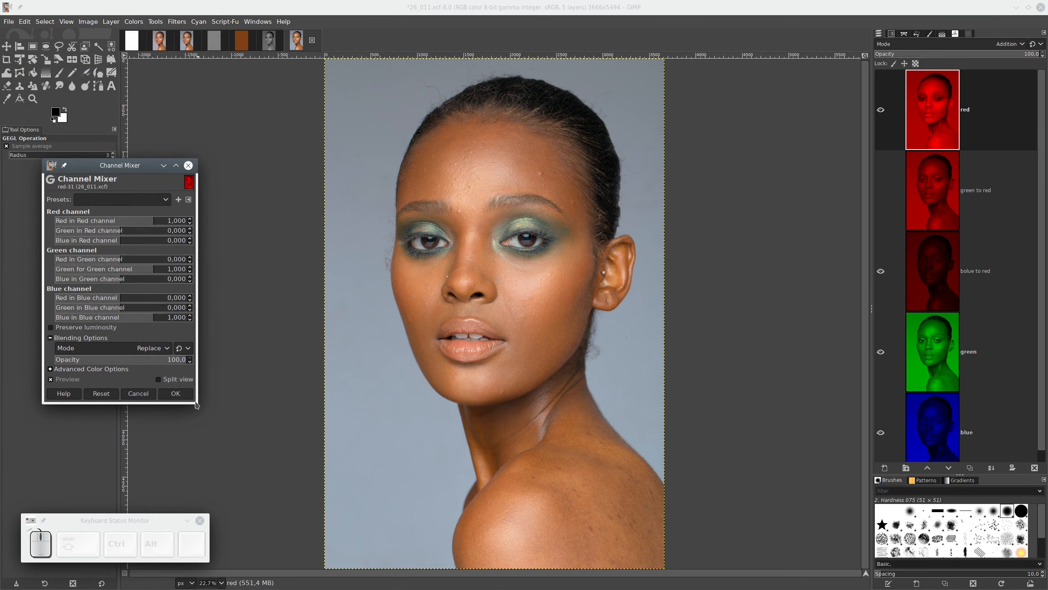
{"action": "left_click_drag", "start_coordinate": [199, 401], "coordinate": [415, 488]}
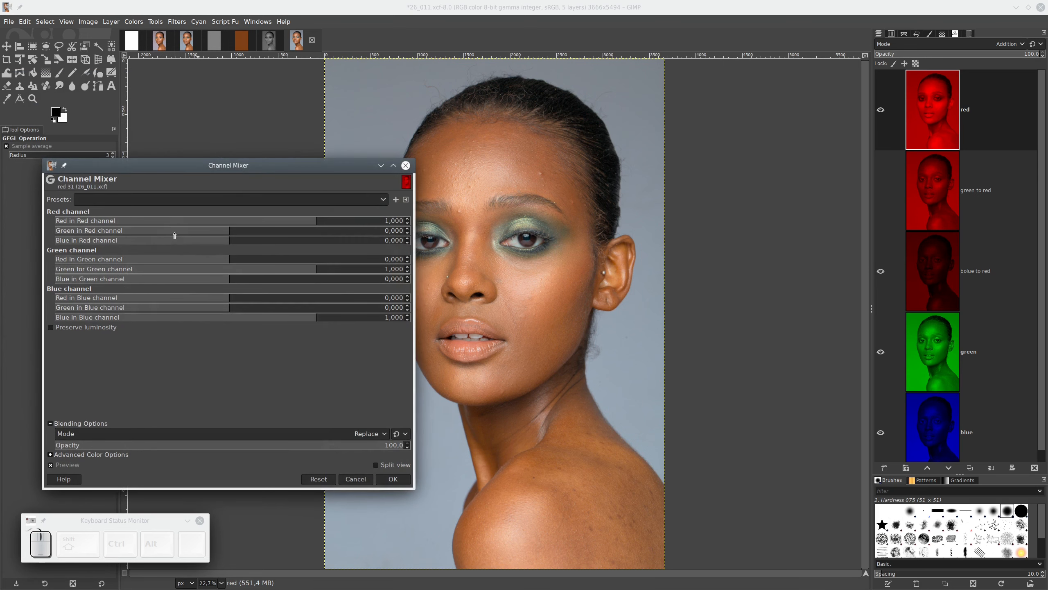
{"action": "mouse_move", "coordinate": [168, 219]}
{"action": "left_mouse_down"}
{"action": "mouse_move", "coordinate": [174, 244]}
{"action": "mouse_move", "coordinate": [164, 237]}
{"action": "left_mouse_up"}
{"action": "key", "text": "shift+F9"}
{"action": "left_click", "coordinate": [316, 174]}
{"action": "left_click_drag", "start_coordinate": [316, 174], "coordinate": [319, 133]}
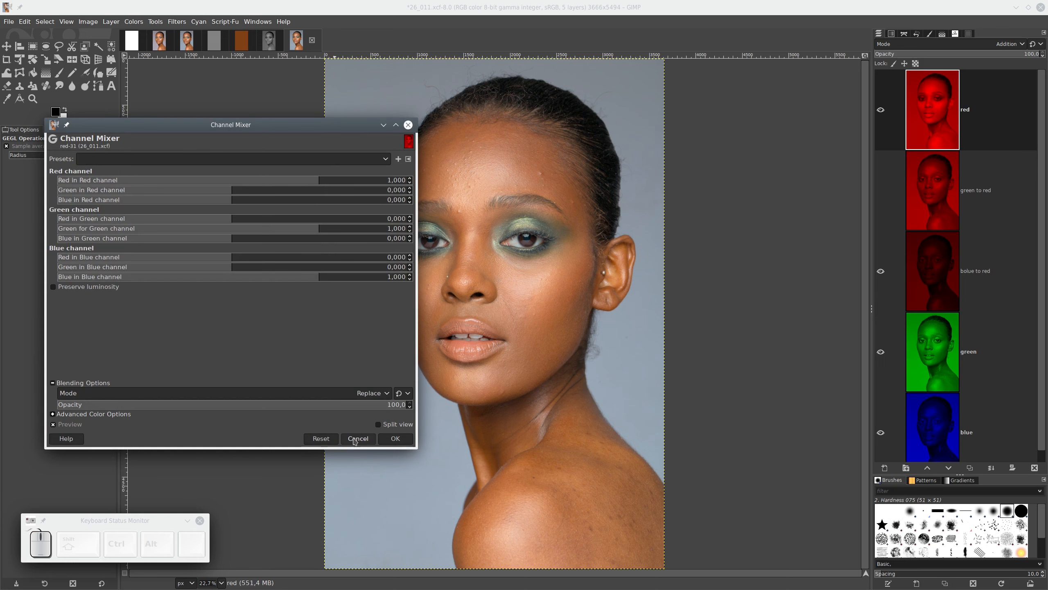
{"action": "left_click", "coordinate": [383, 125]}
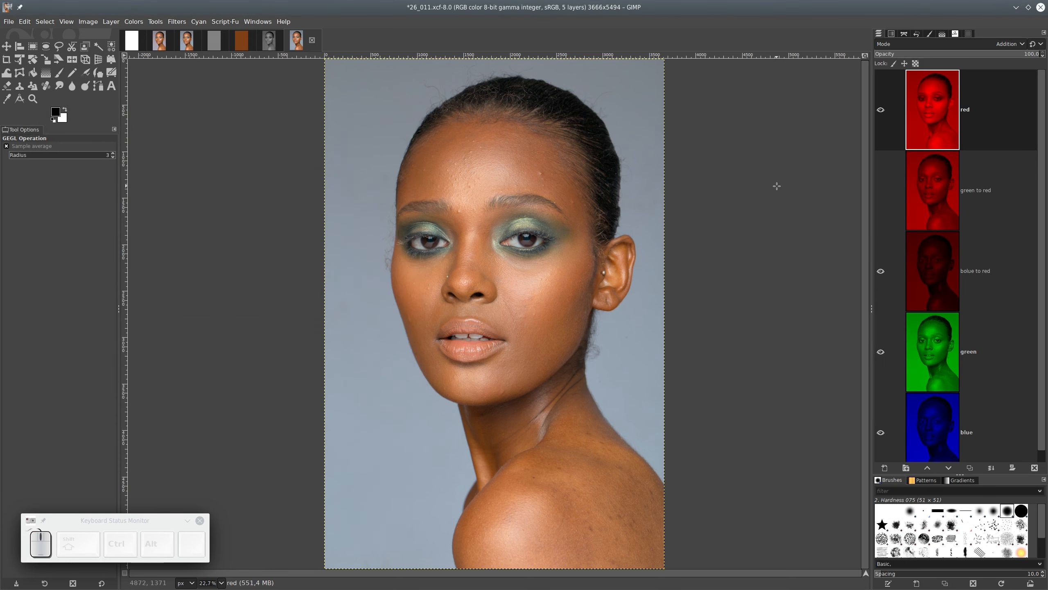